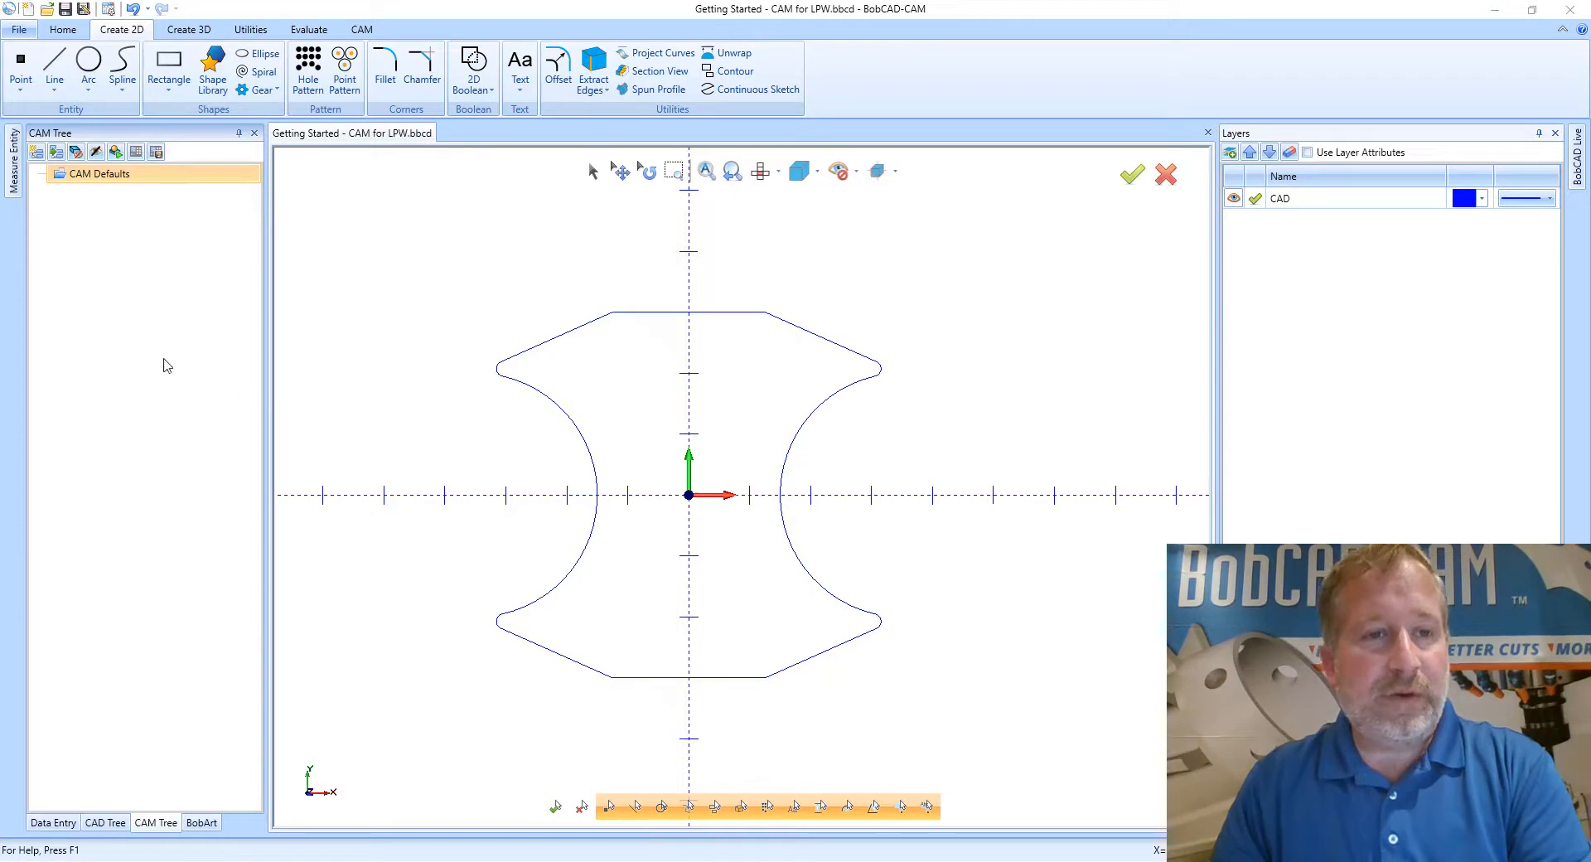
Create a new milling job with the BC_3x_Plasma machine and start the Stock Wizard.
left_click(147, 824)
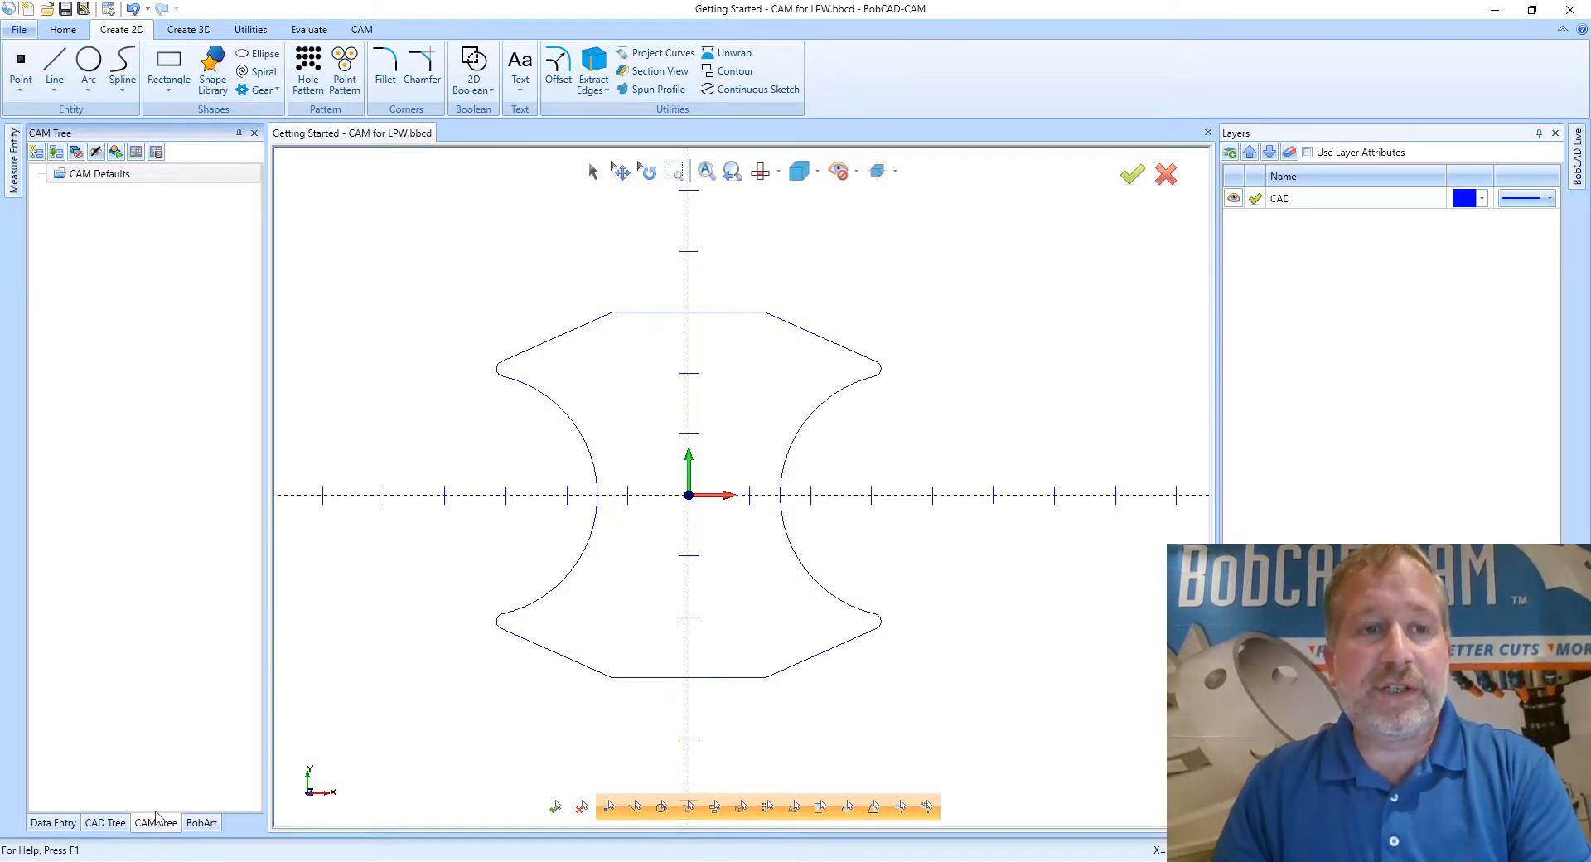
left_click(106, 176)
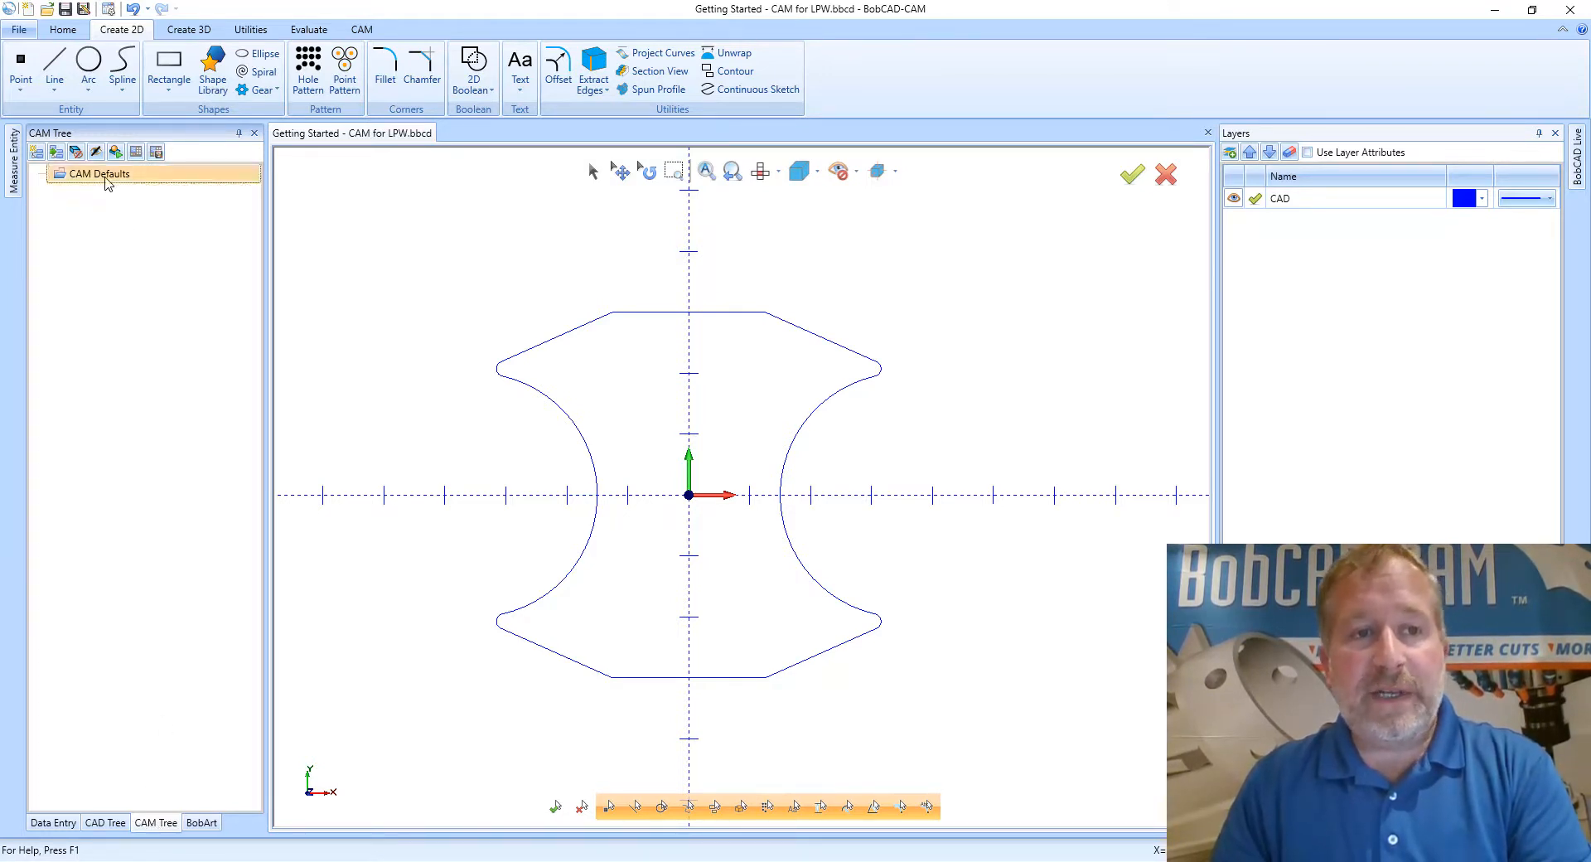
right_click(107, 180)
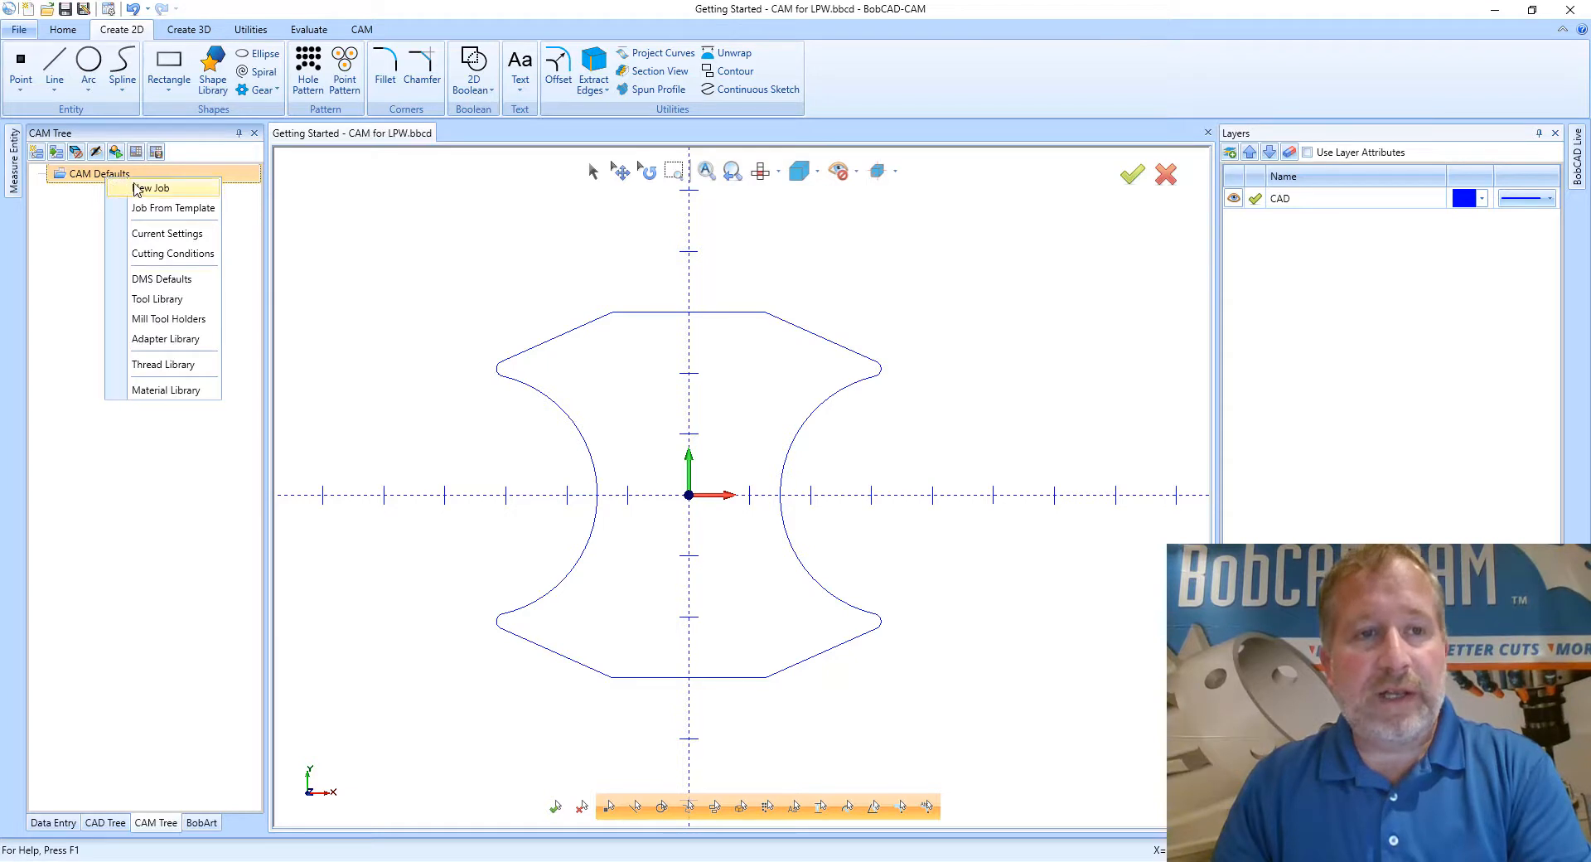
left_click(141, 194)
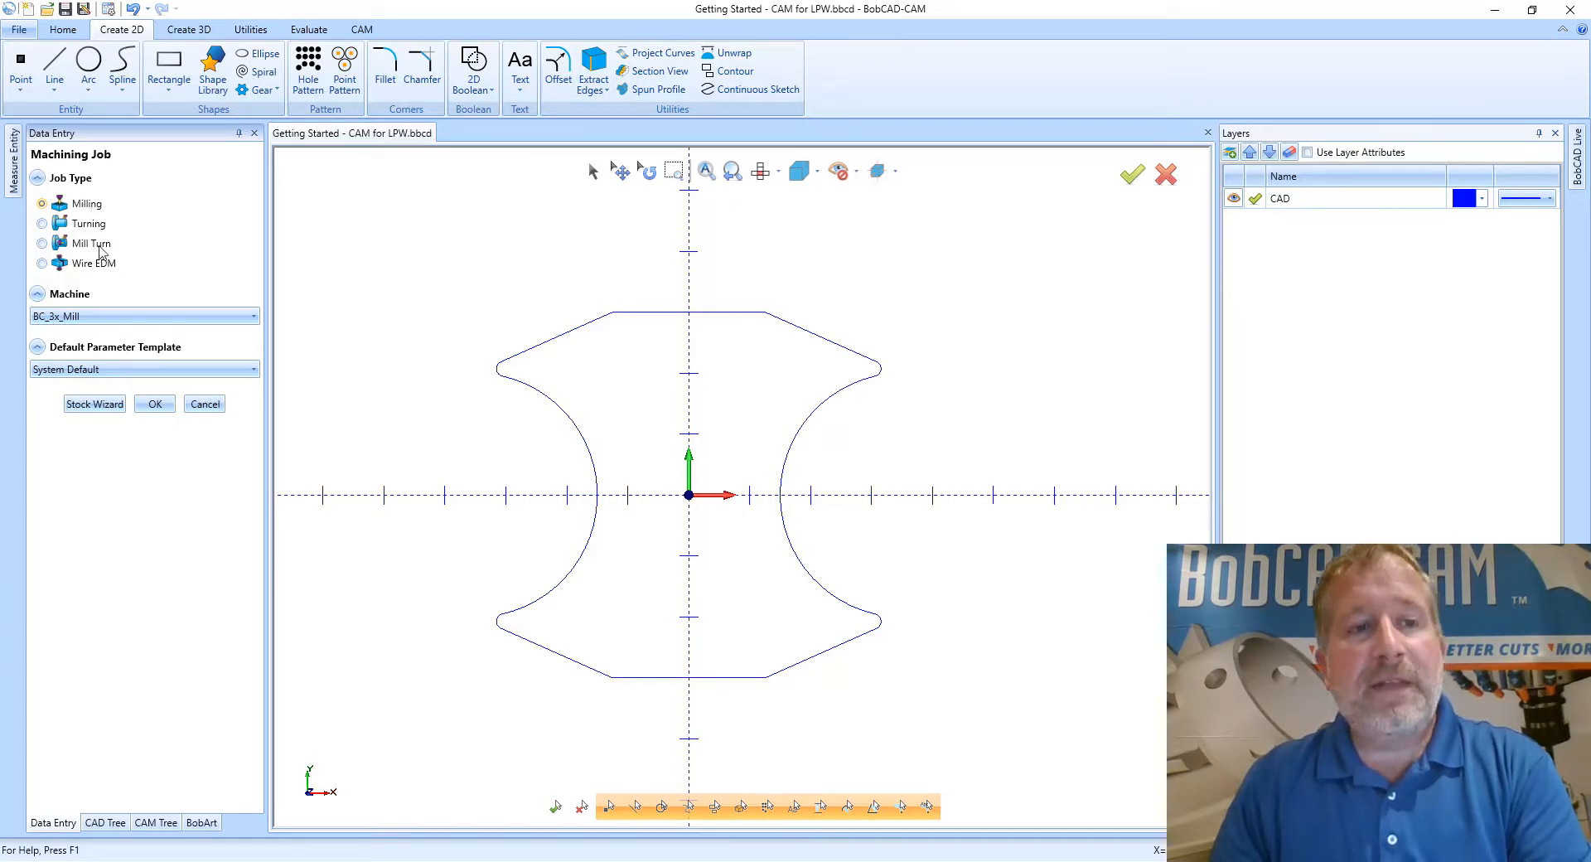
left_click(157, 319)
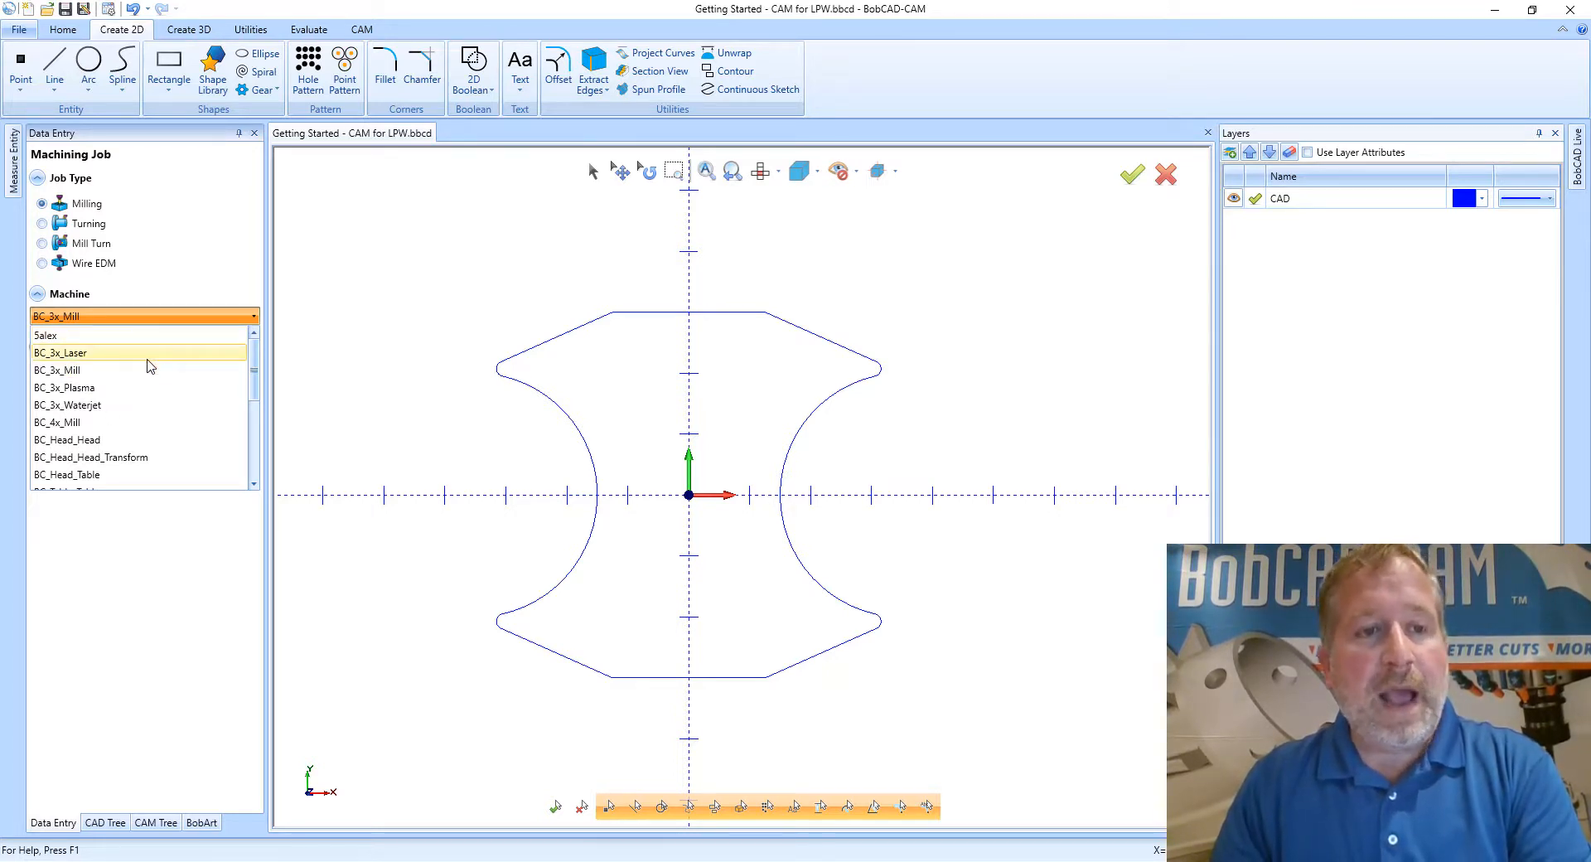
left_click(83, 387)
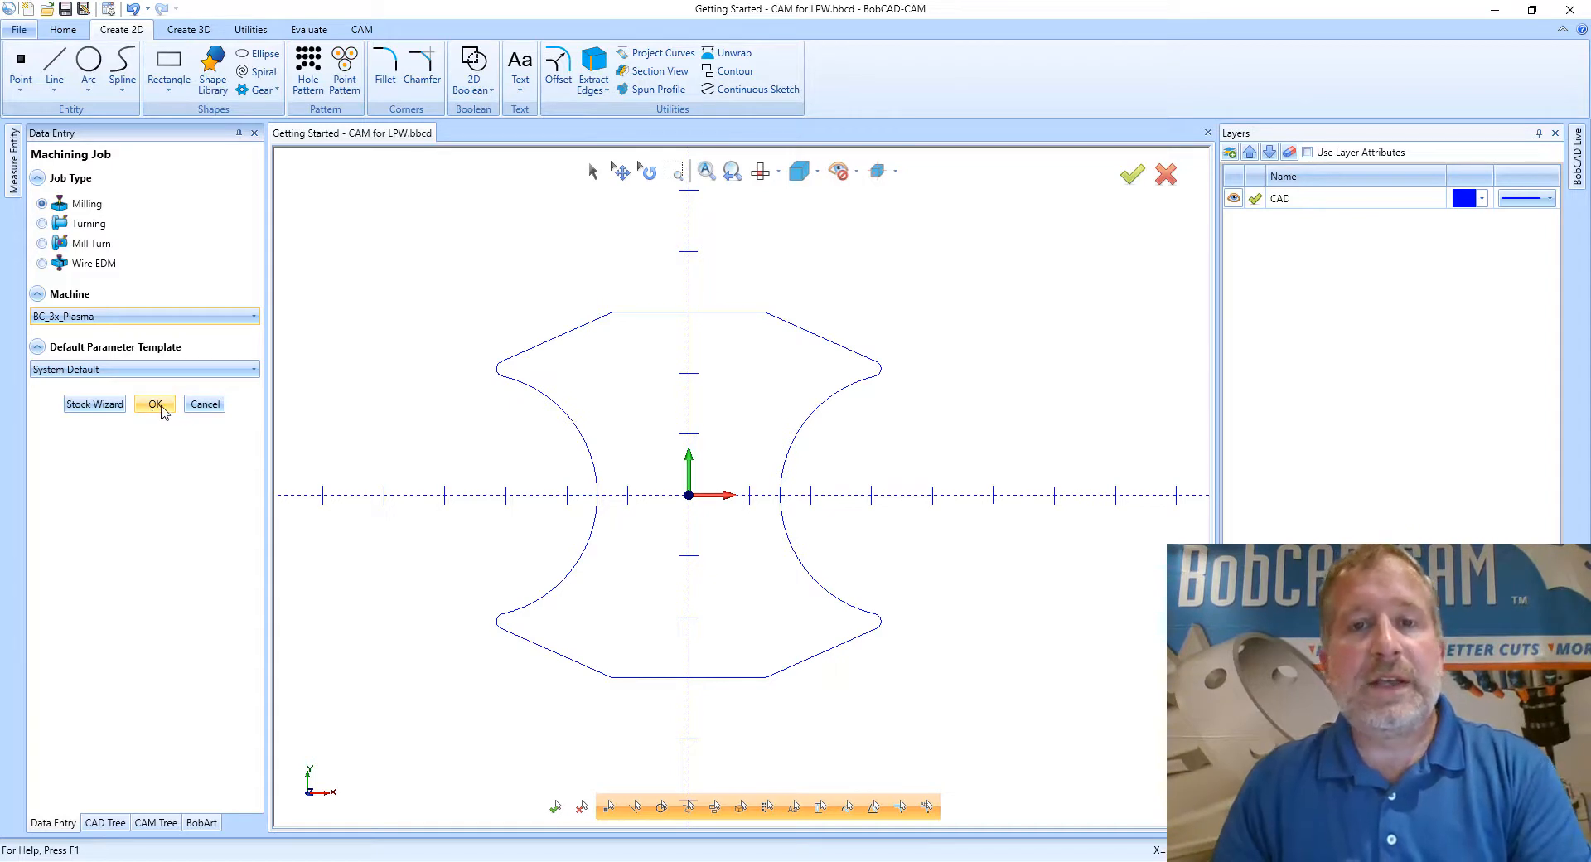
left_click(91, 406)
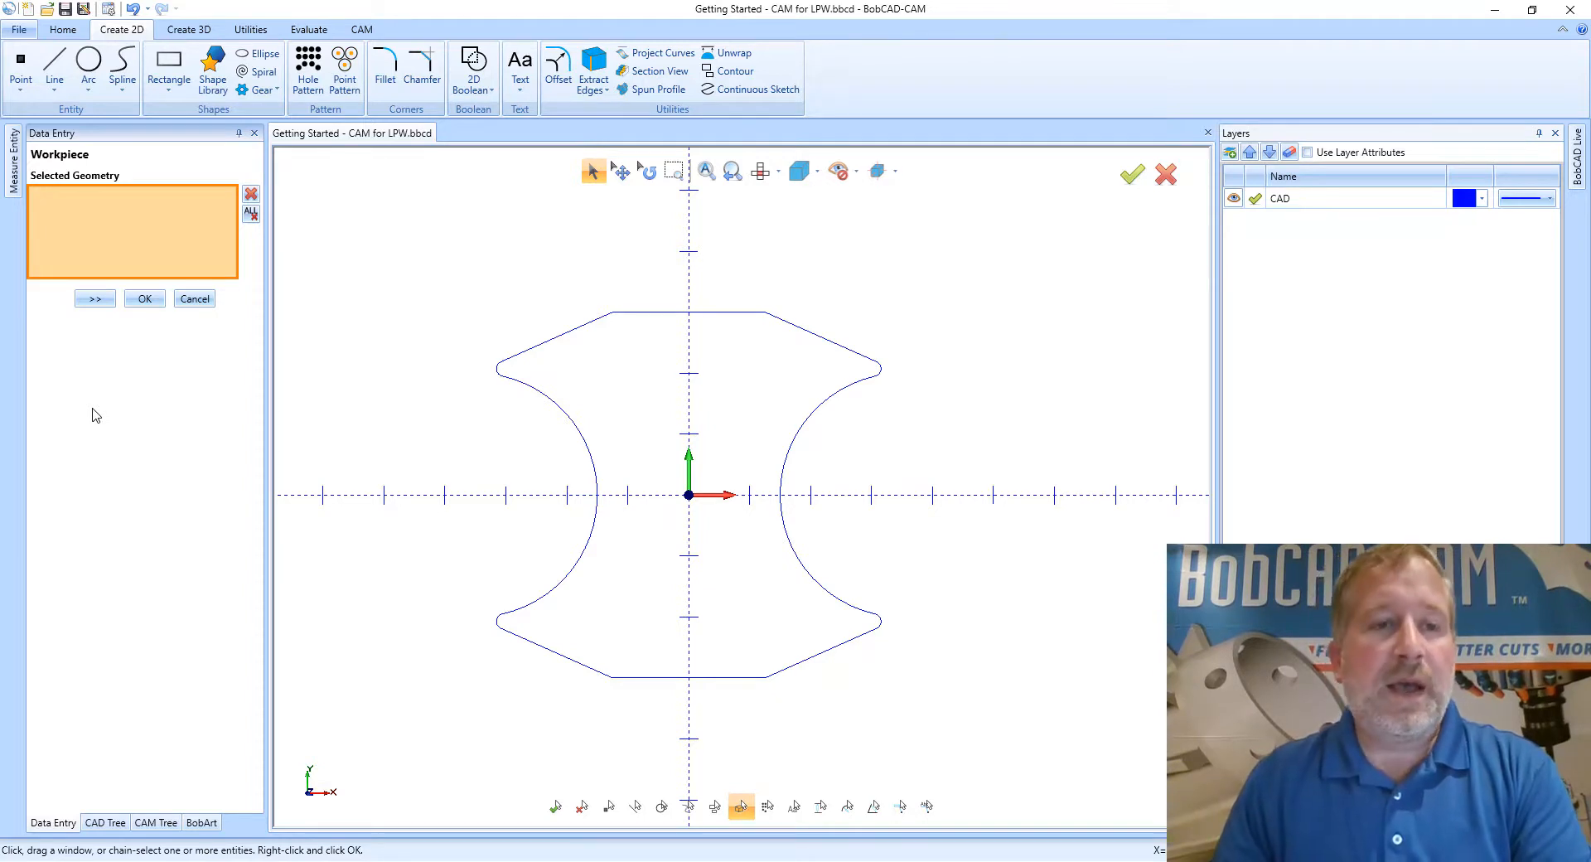
Skip the workpiece geometry selection and set the stock dimensions to X 24, Y 24 and Z 0.25.
left_click(94, 300)
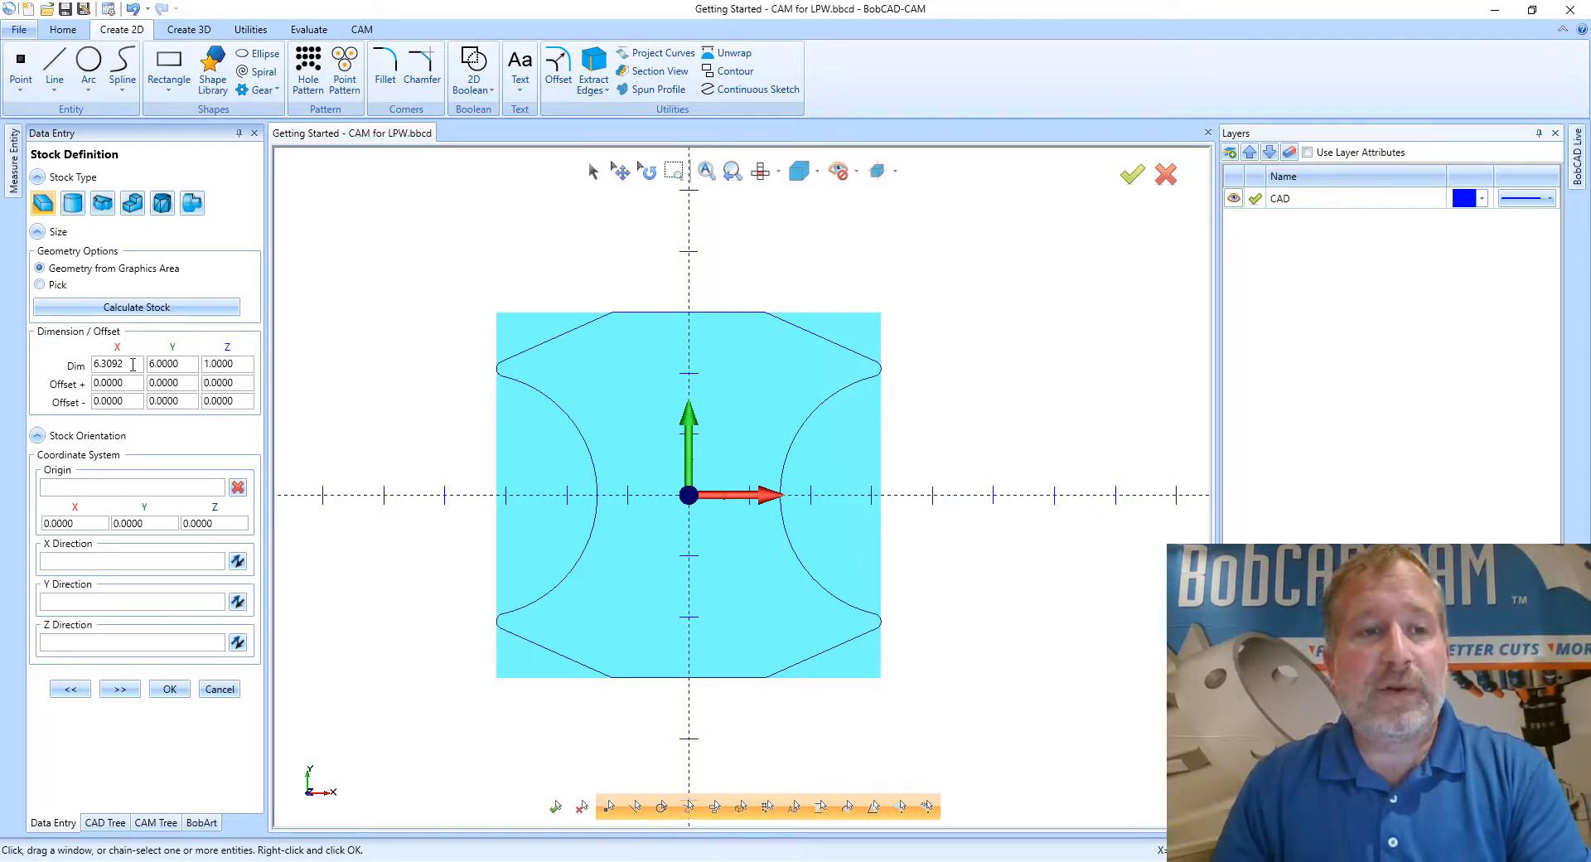
left_click_drag(133, 365, 43, 368)
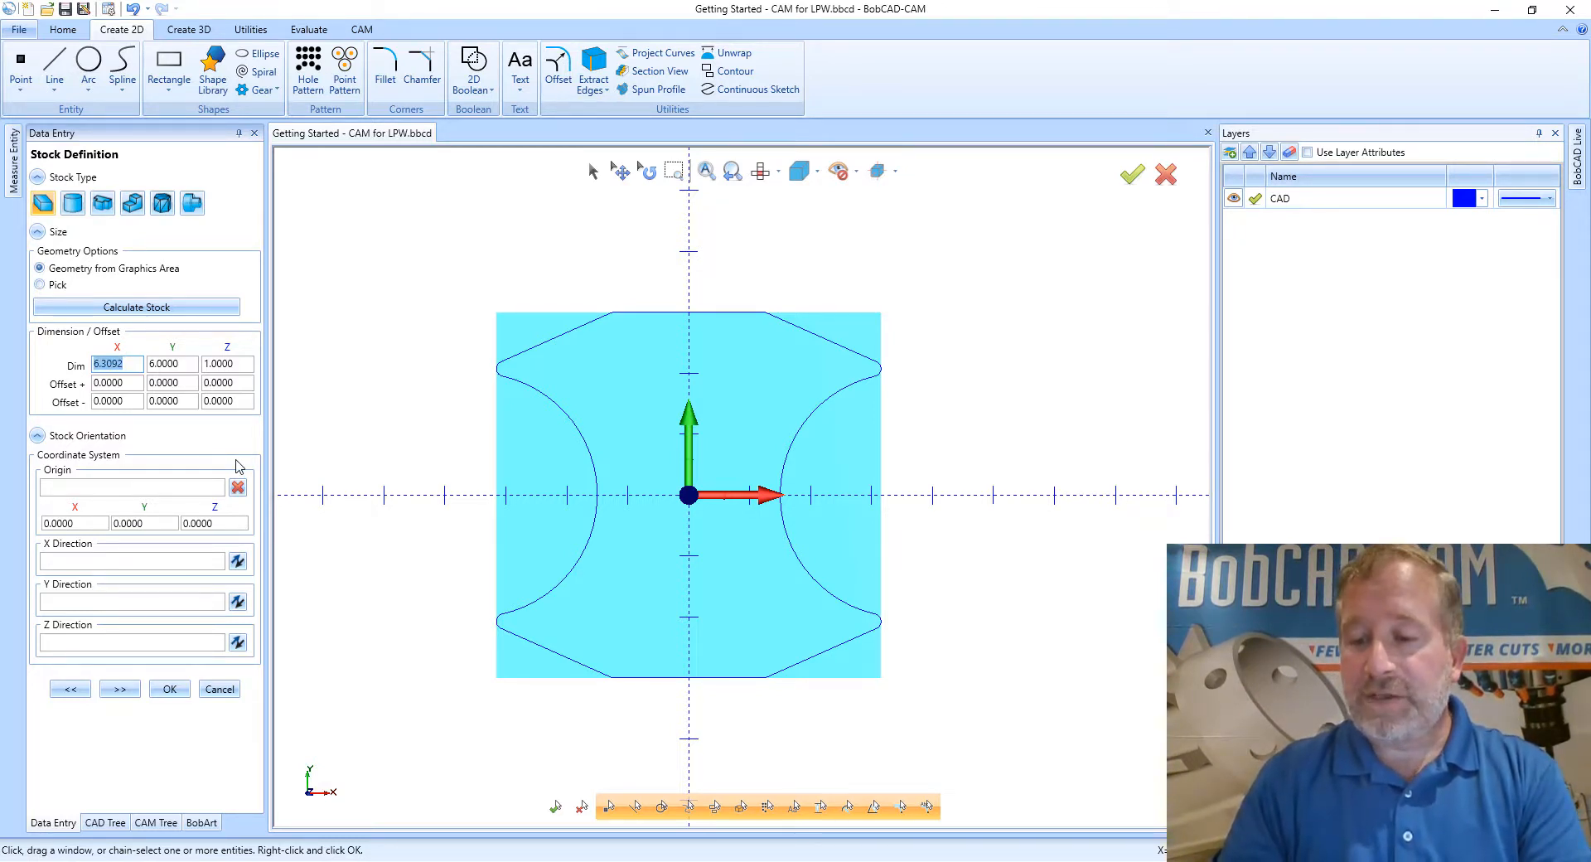
type("24")
key("Tab")
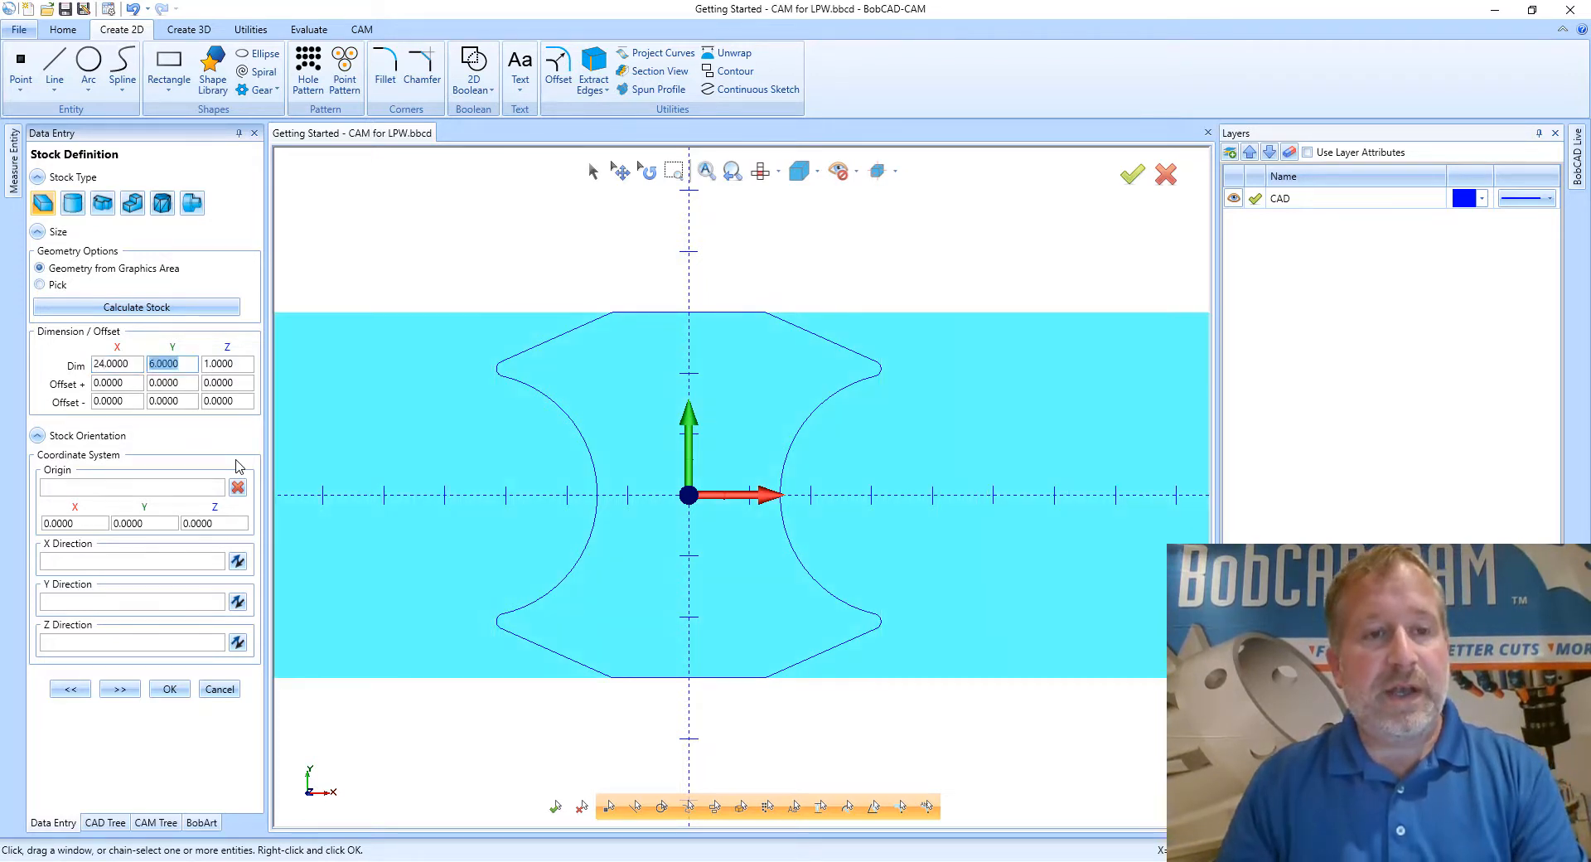
type("24")
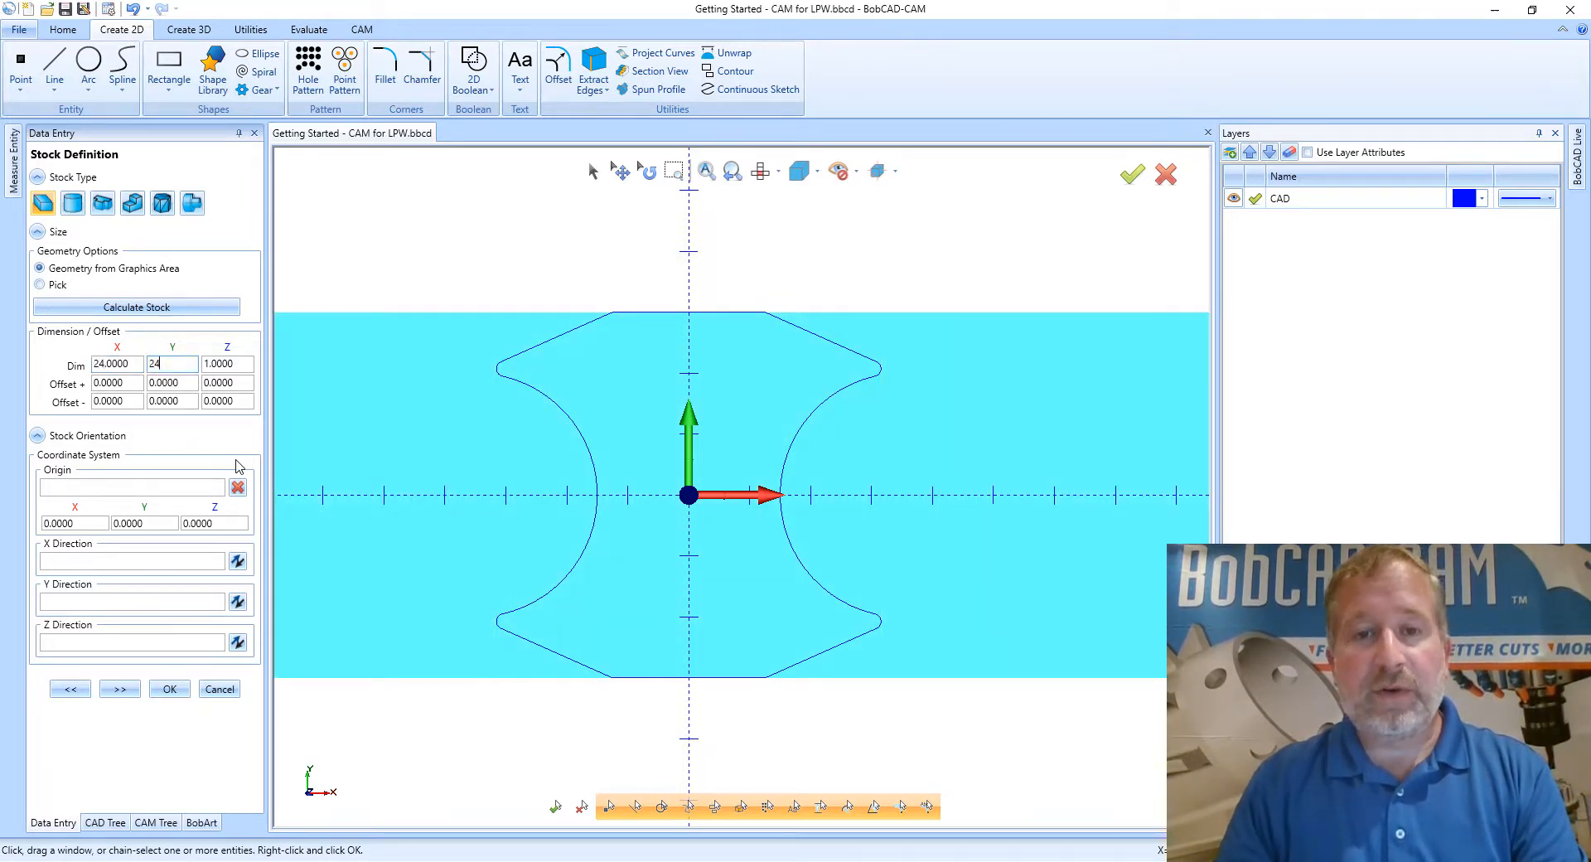
key("Tab")
scroll(771, 469, "down", 5)
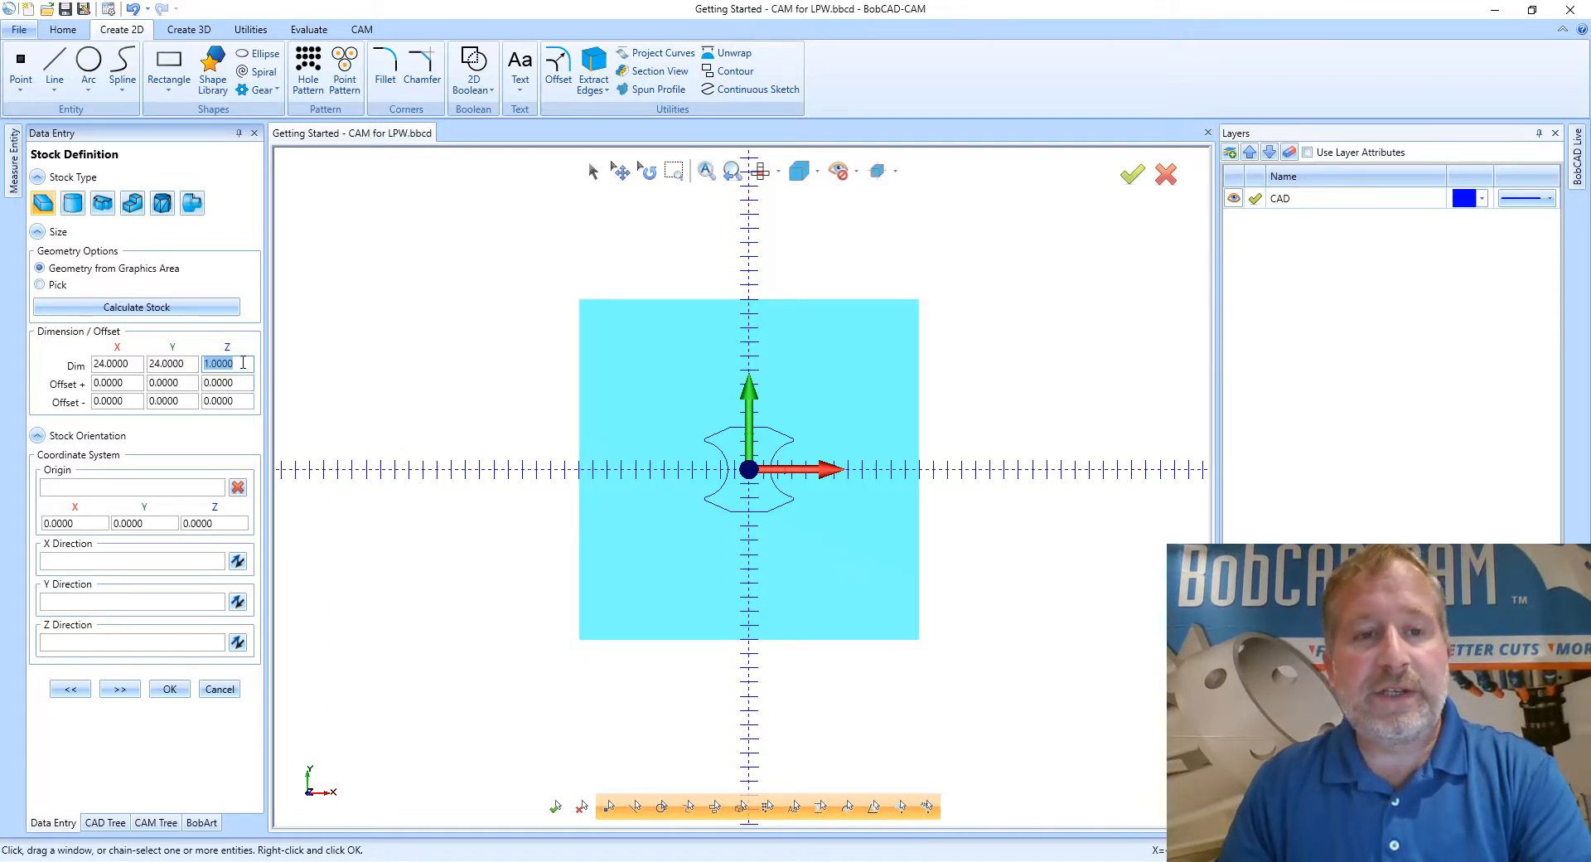
key("BackSpace")
type(".25")
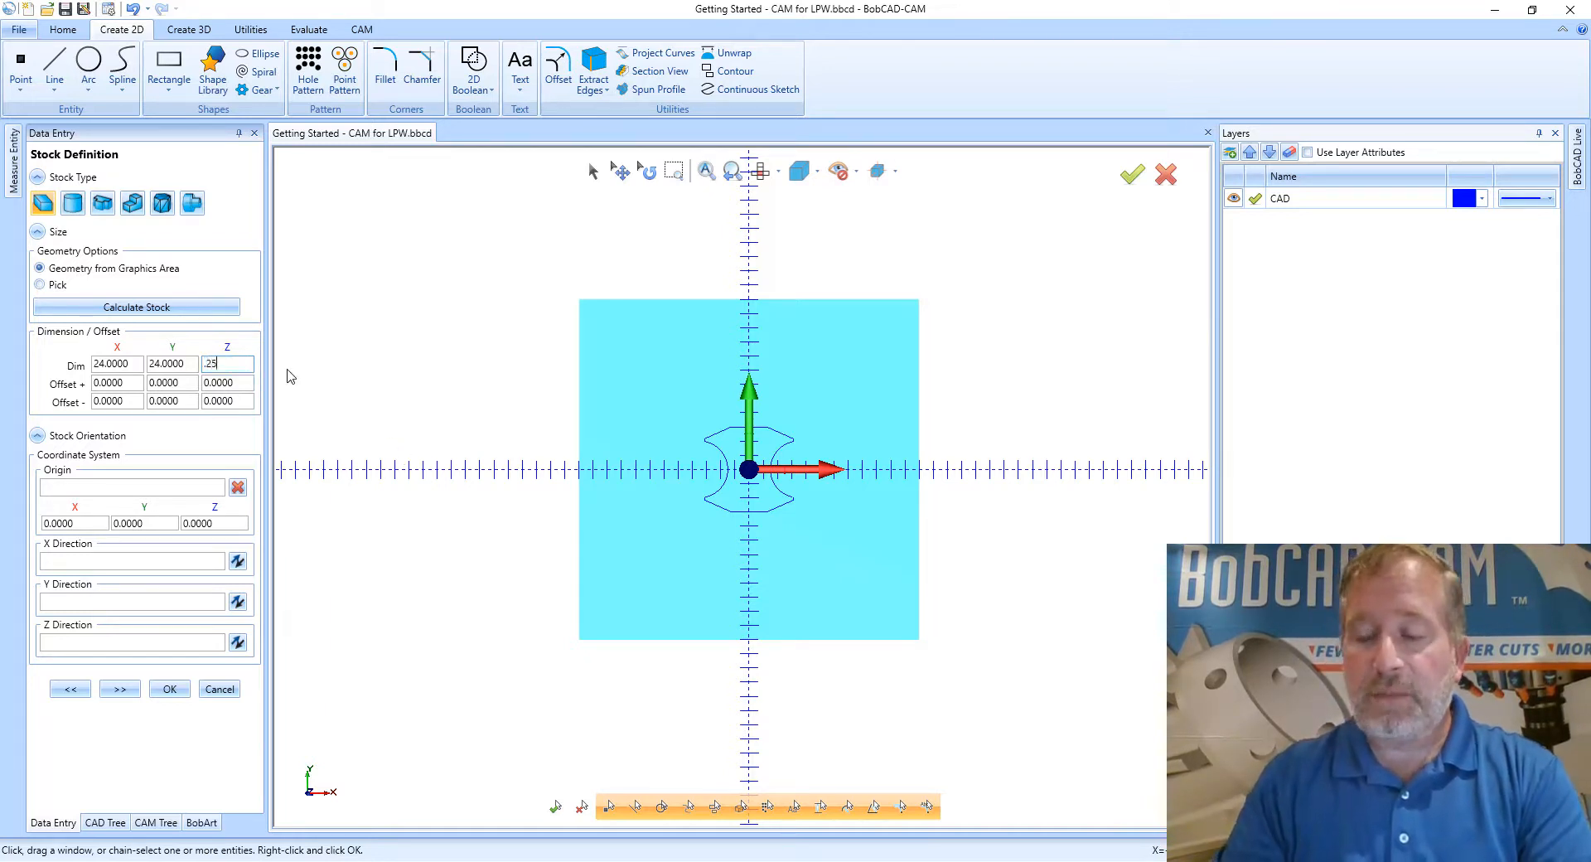
key("Tab")
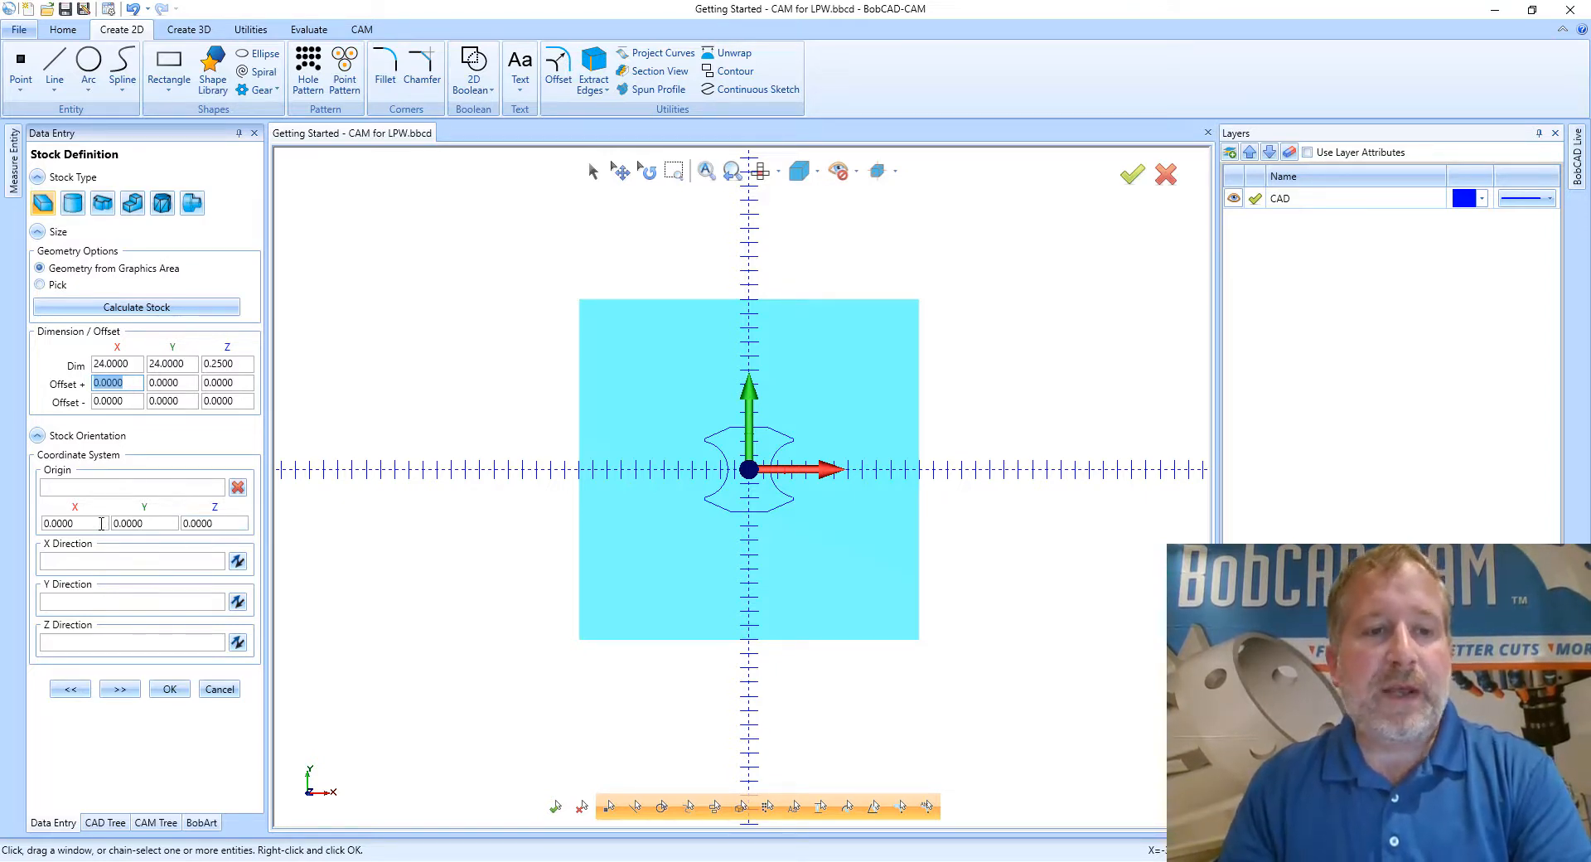
Set the stock's origin coordinates to X 12 and Y 12.
left_click(58, 523)
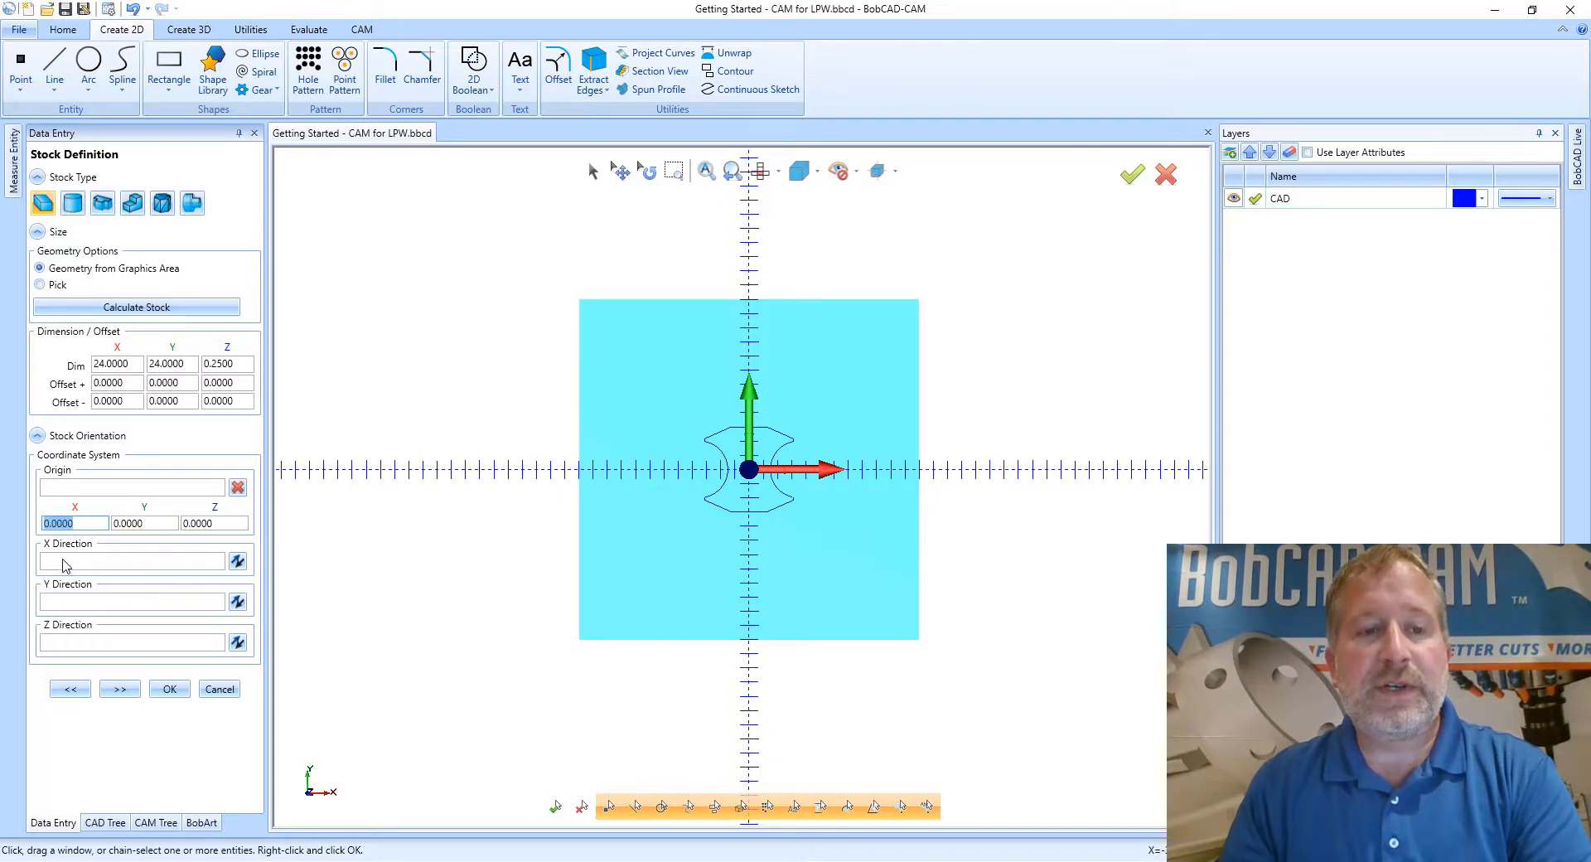
left_click(73, 488)
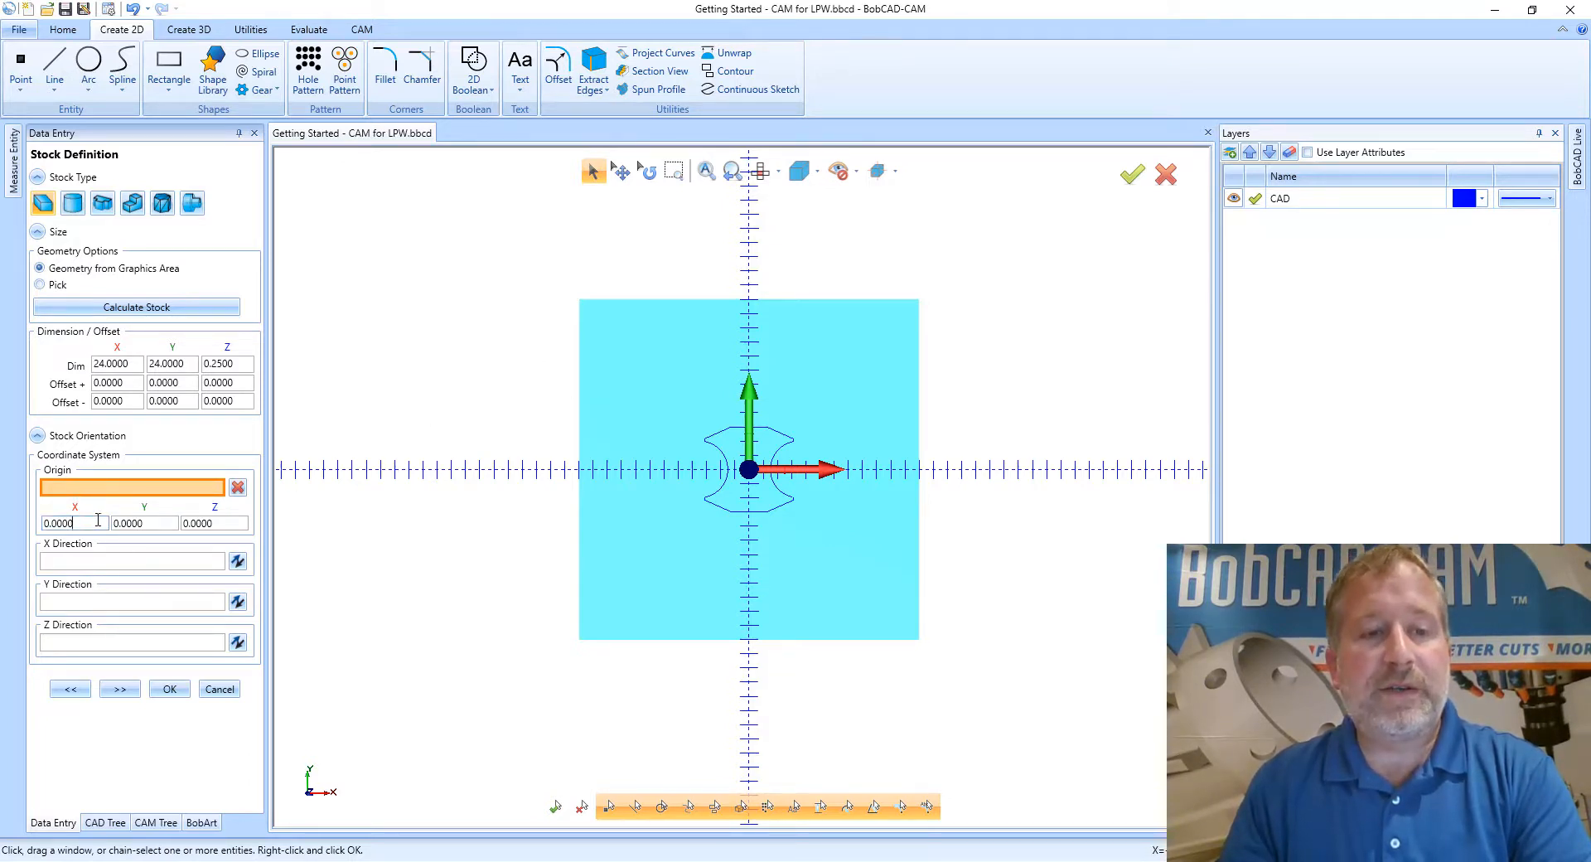
left_click_drag(75, 523, 37, 535)
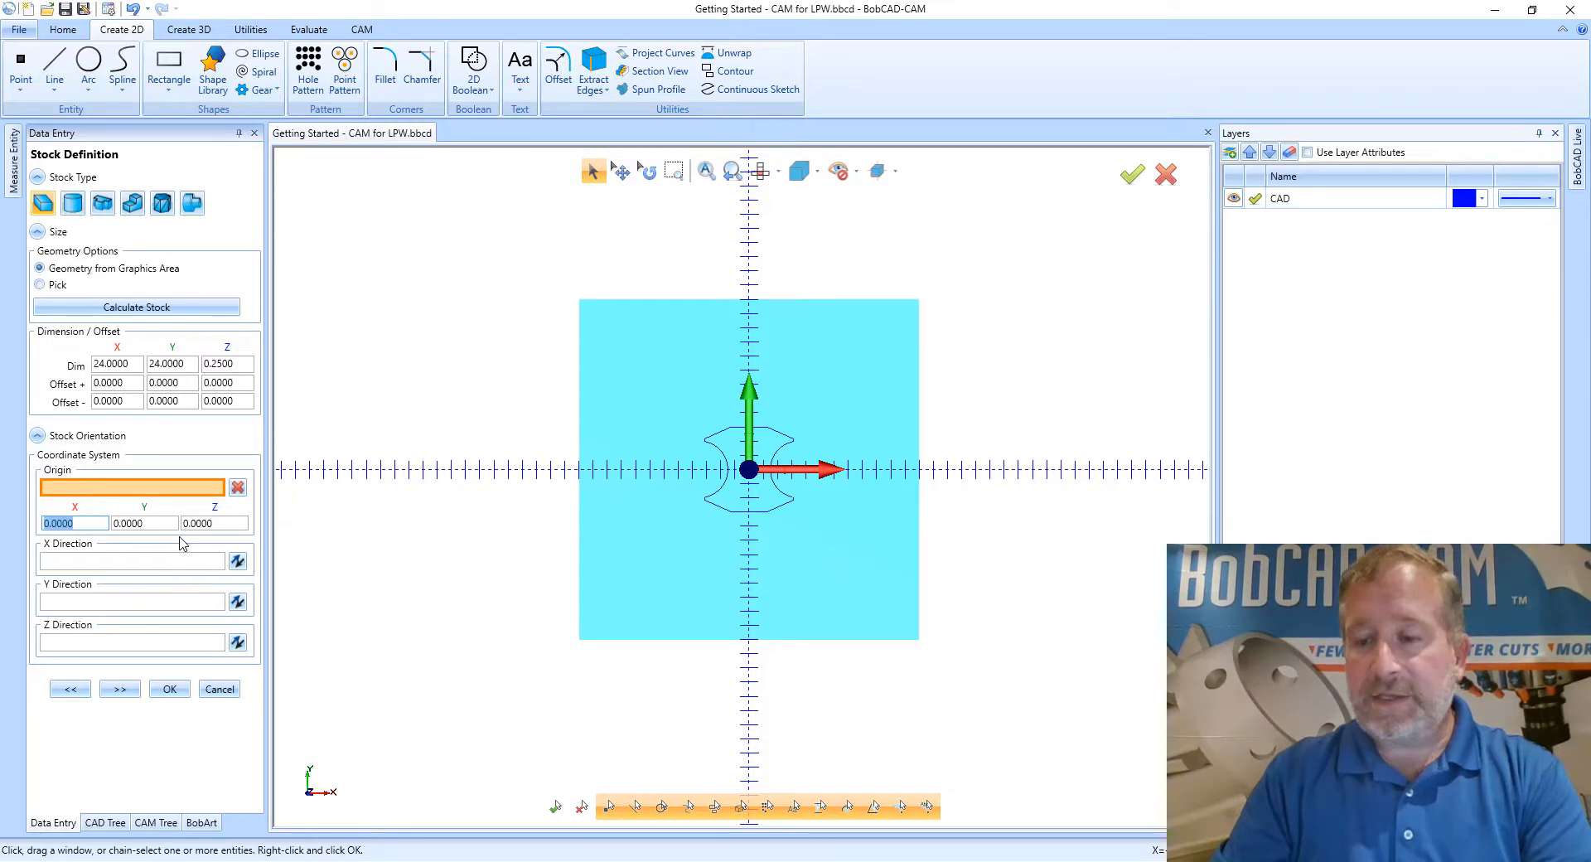
type("-")
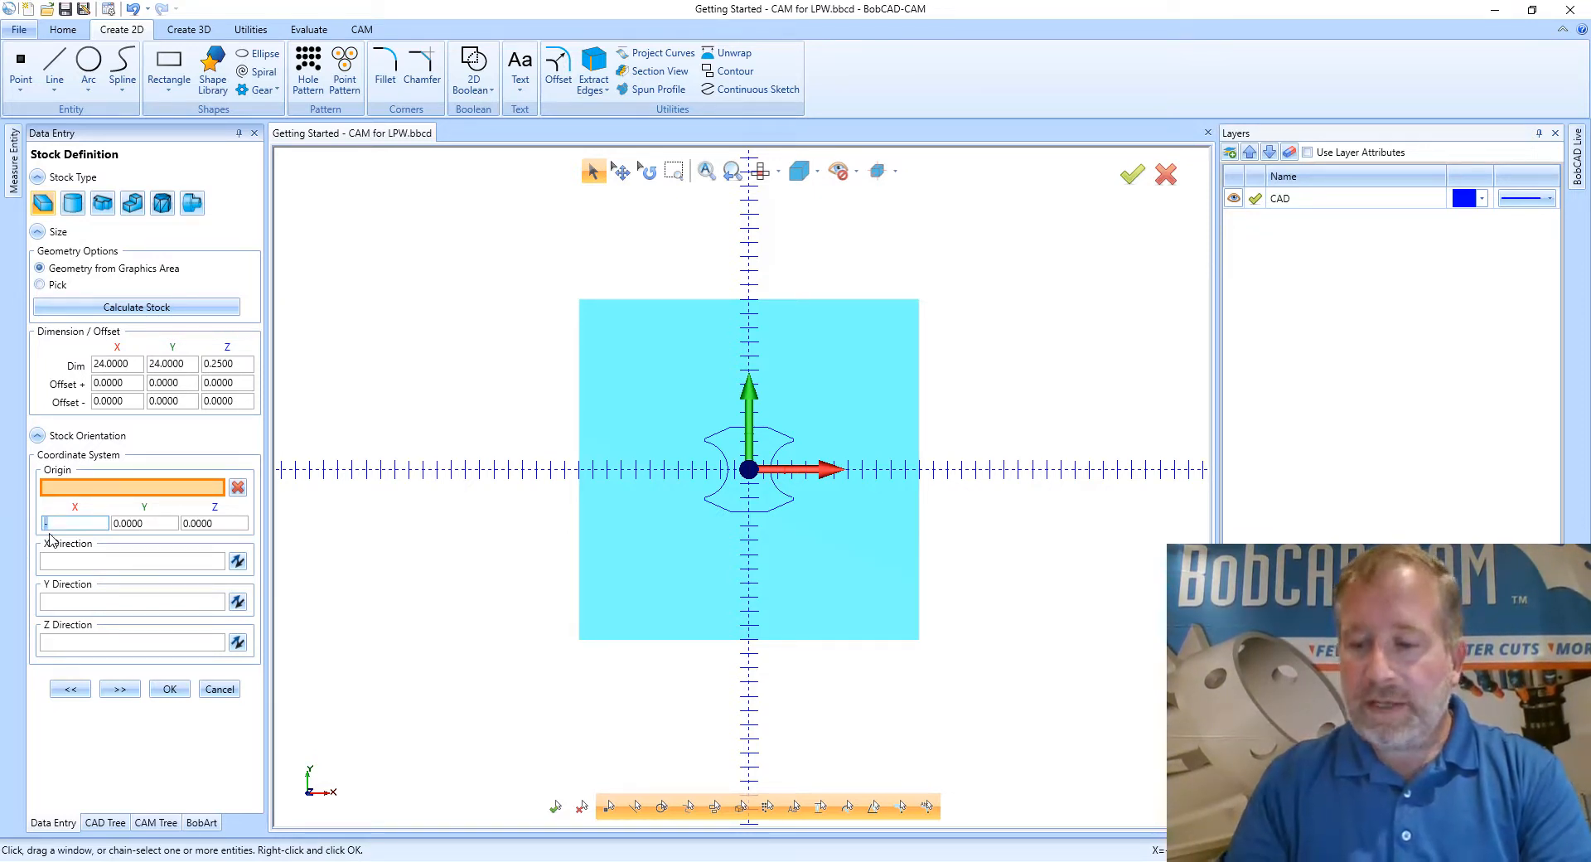
type("12")
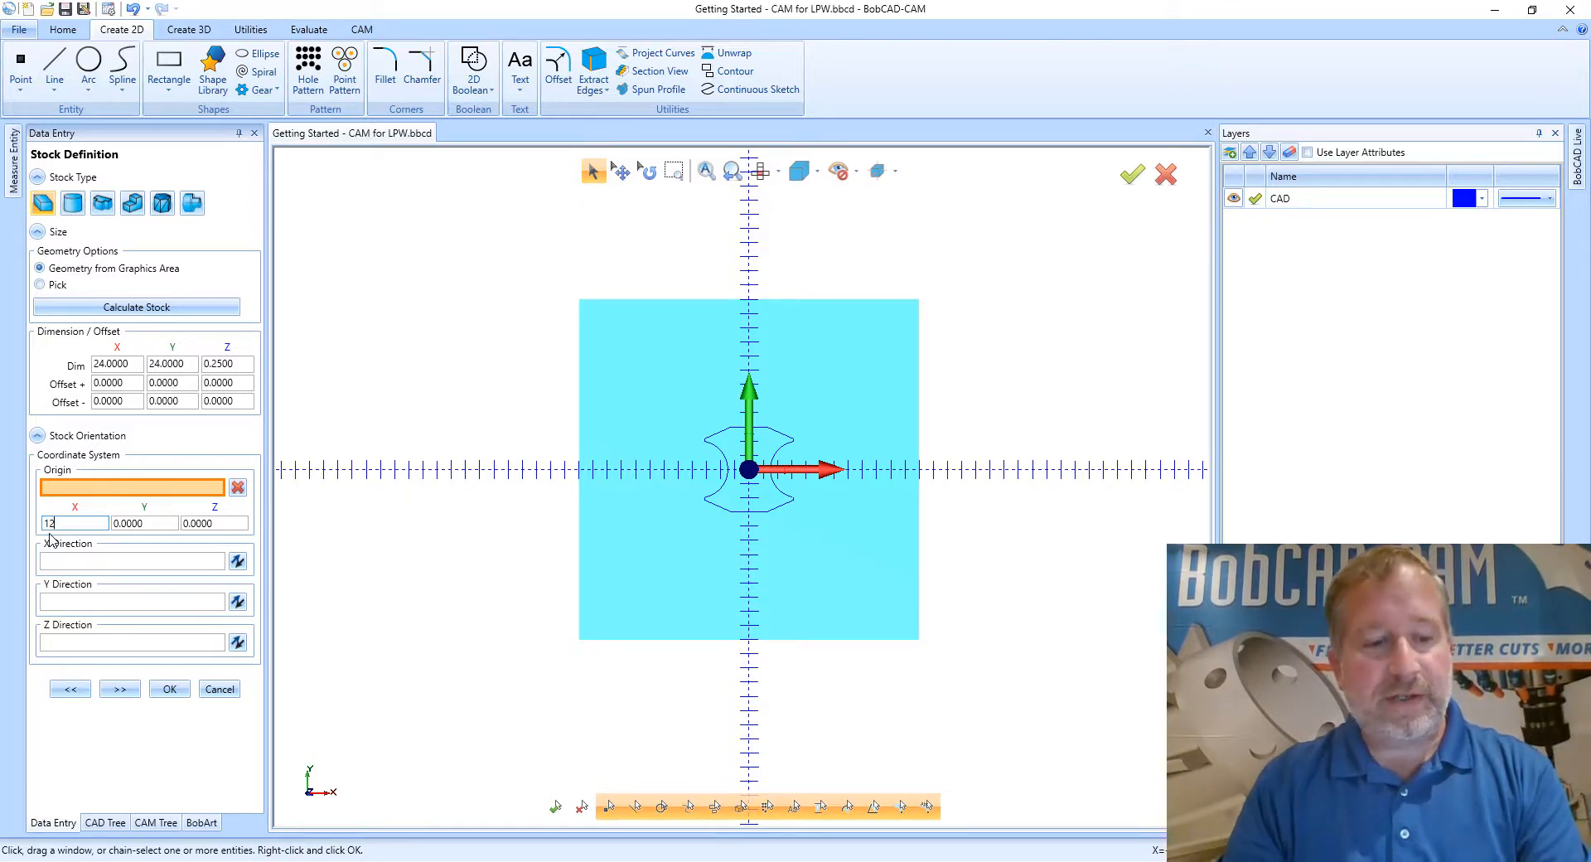
key("Tab")
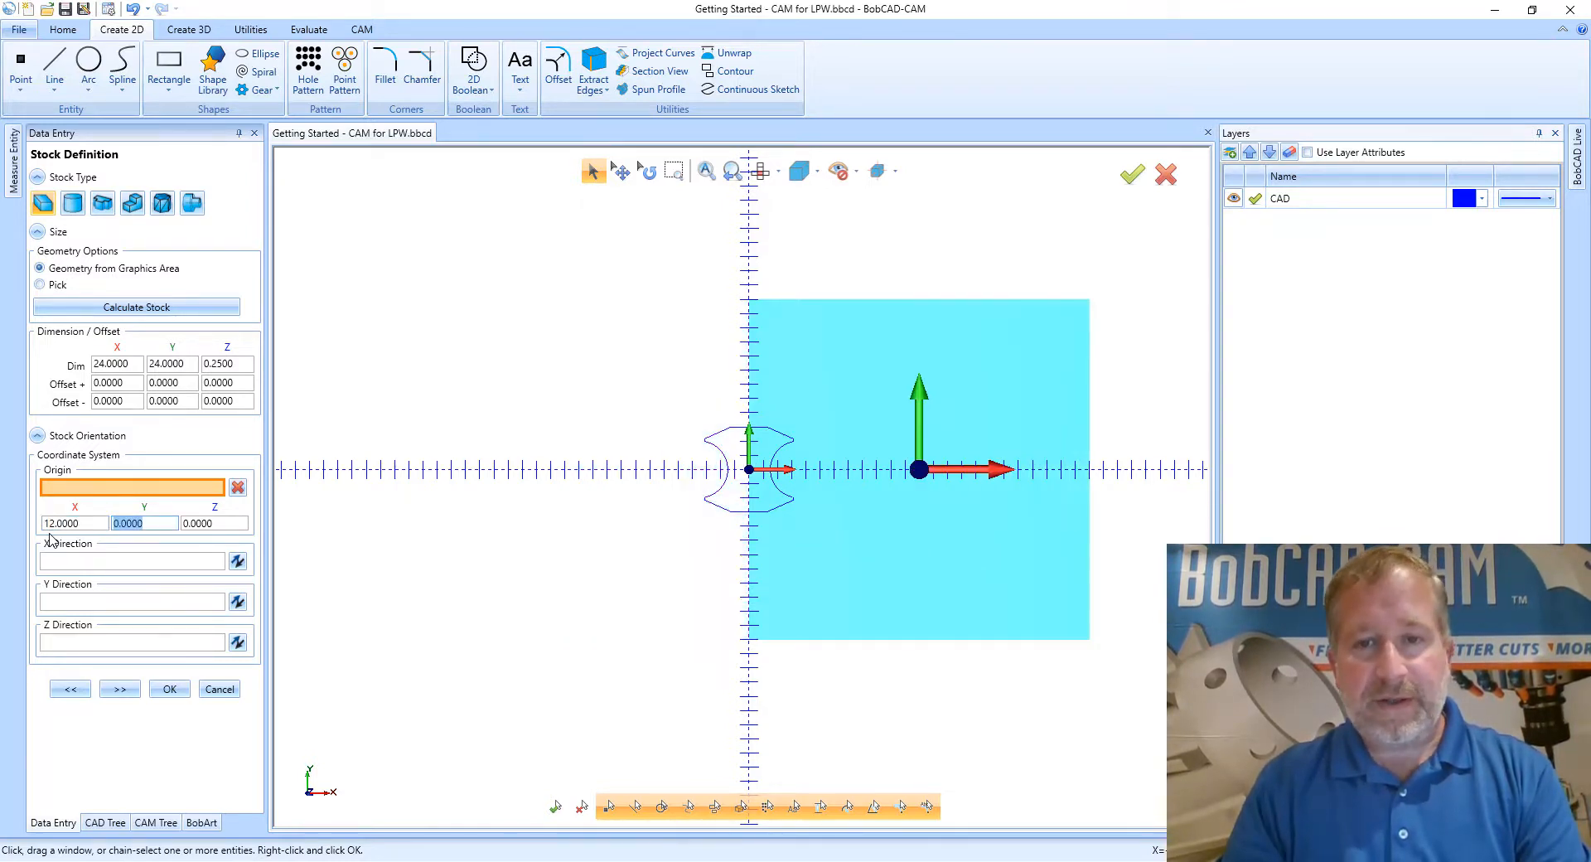
type("12")
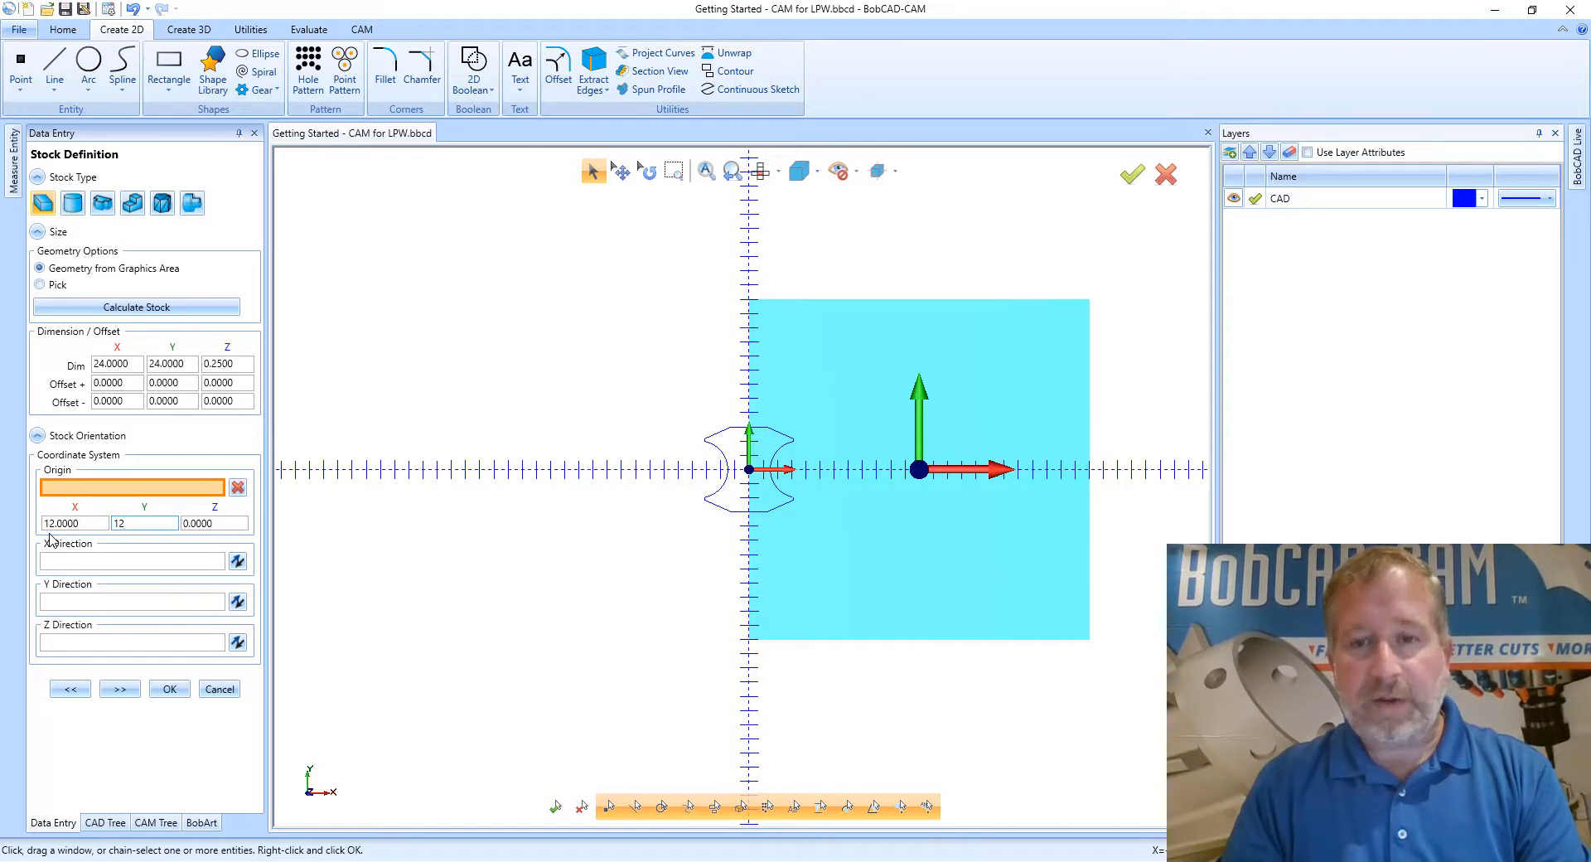
key("Tab")
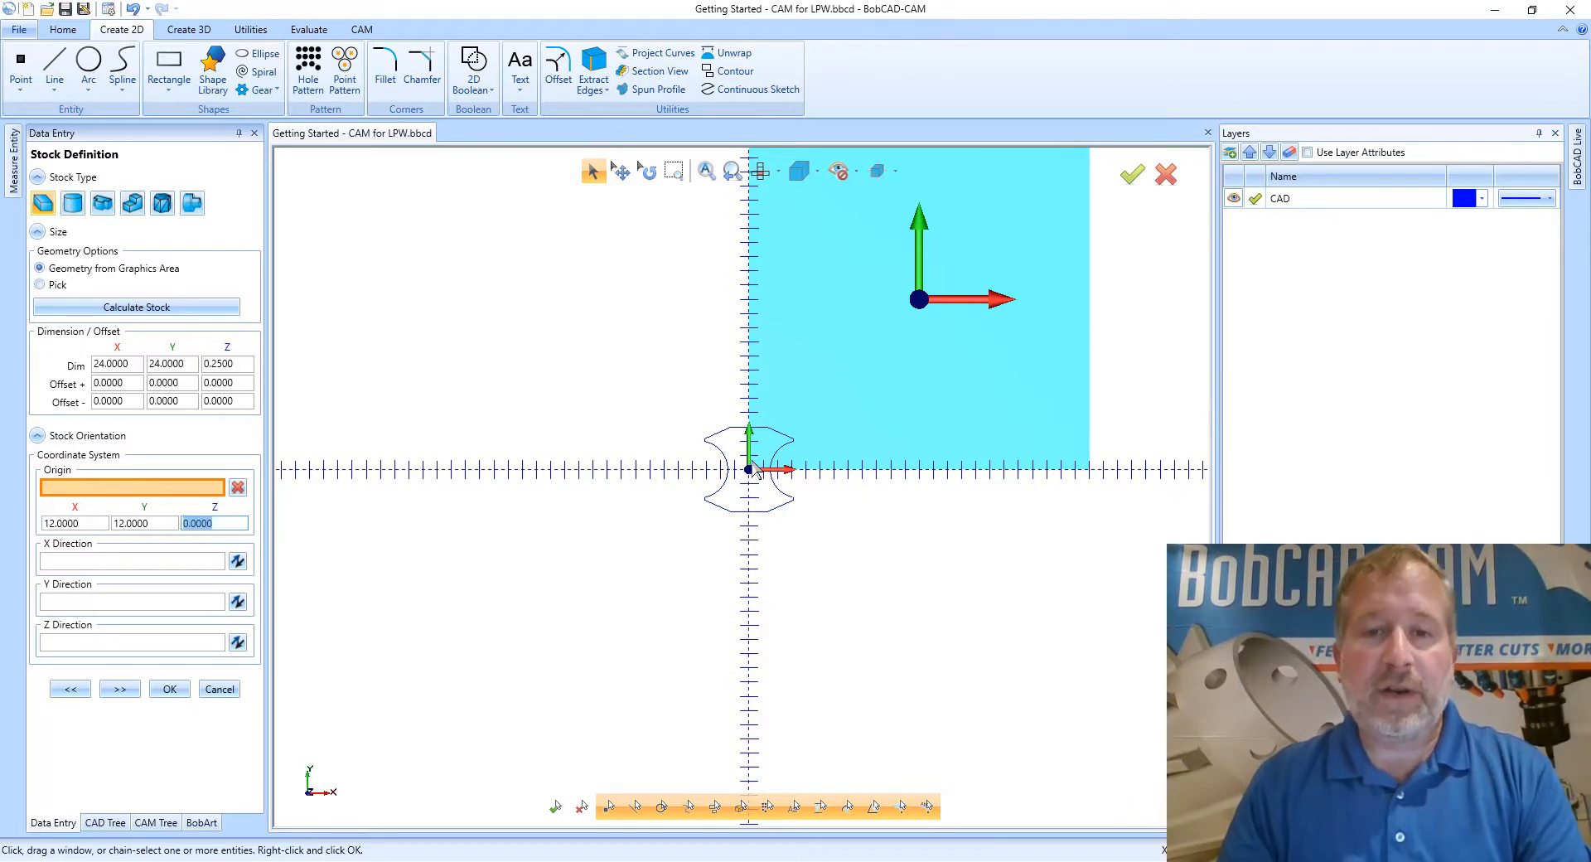
Set the stock's origin coordinates to X 8 and Y 8, and continue to the machine setup.
left_click(98, 524)
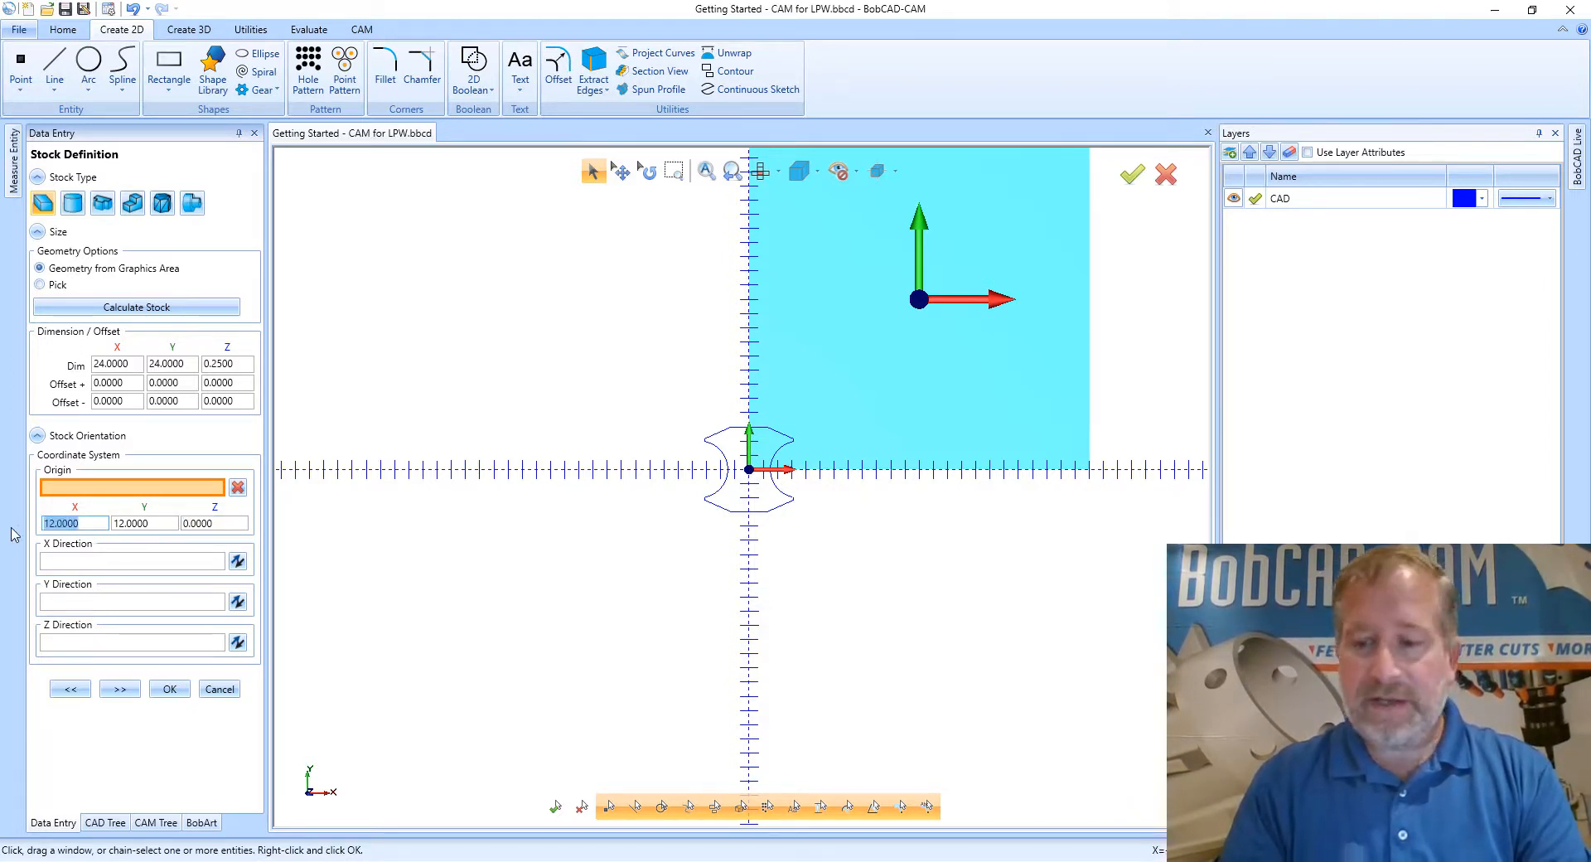
type("8")
key("Tab")
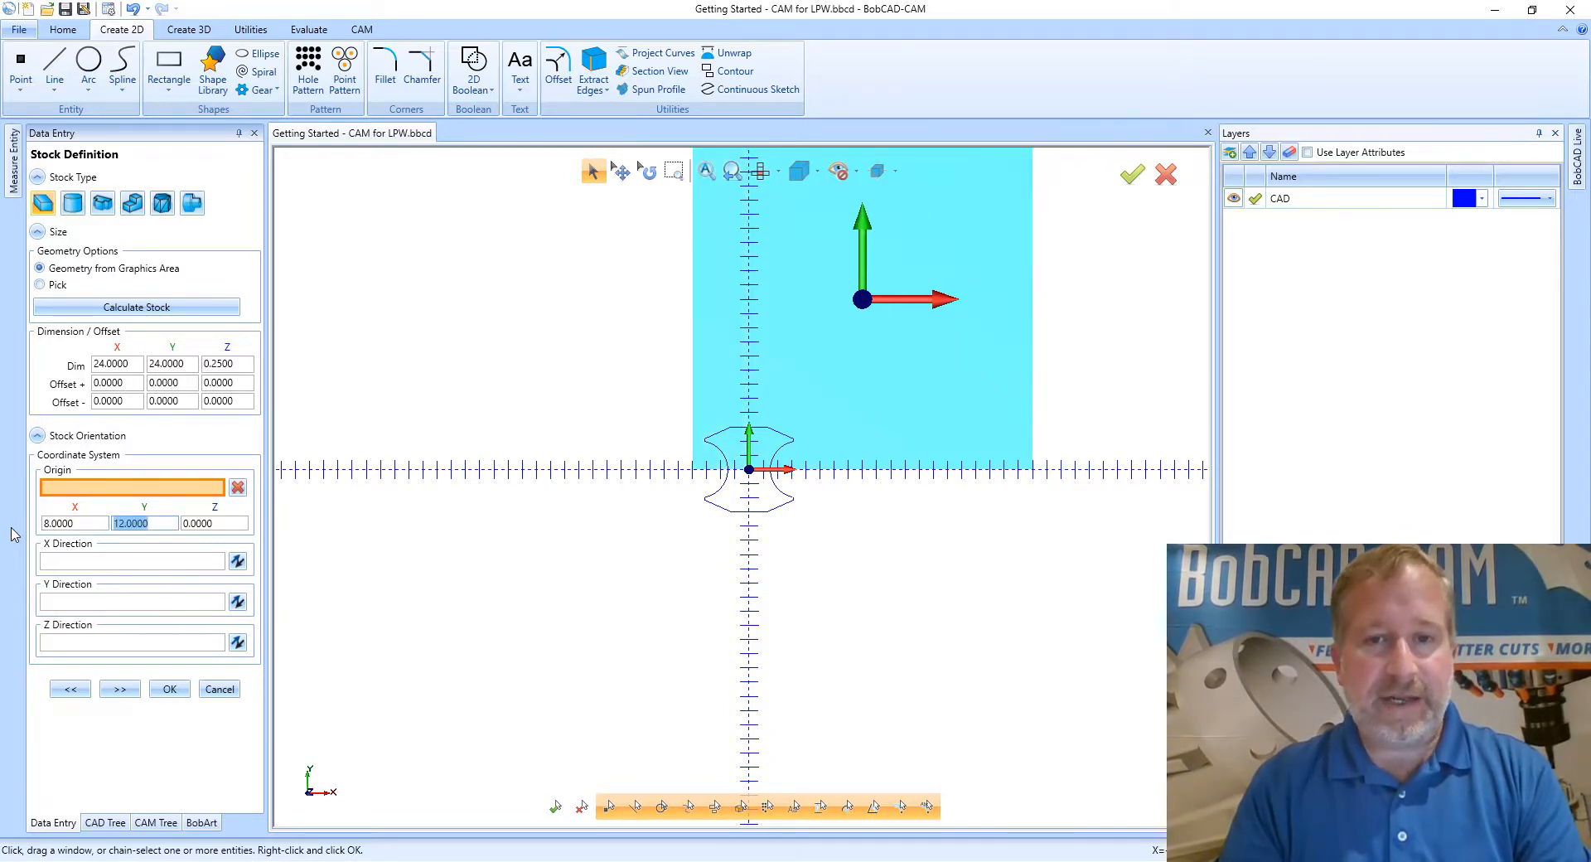
type("8")
key("Tab")
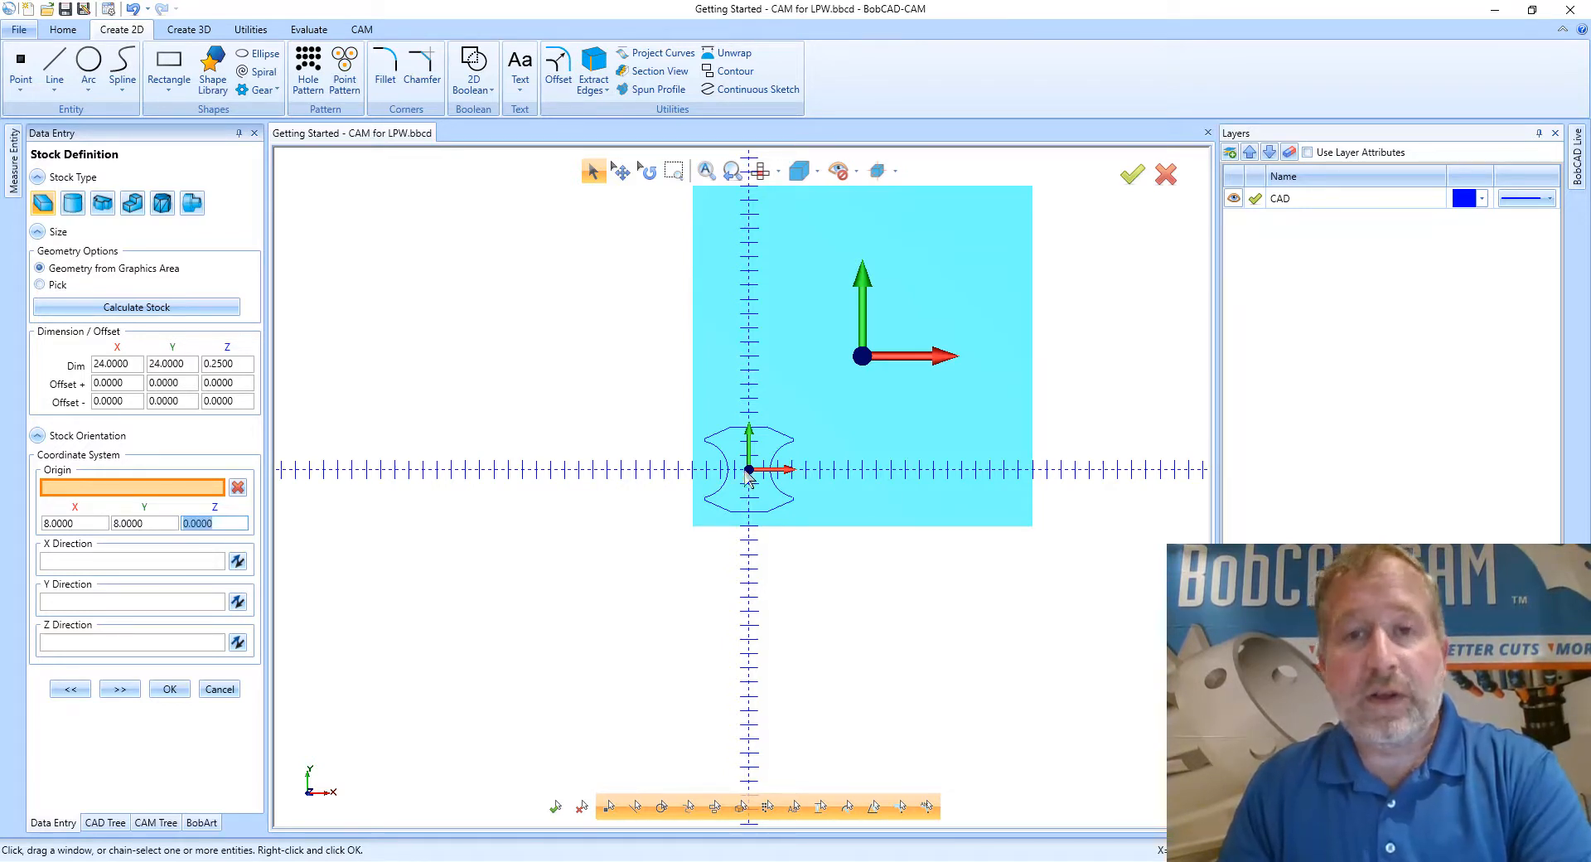
left_click(124, 691)
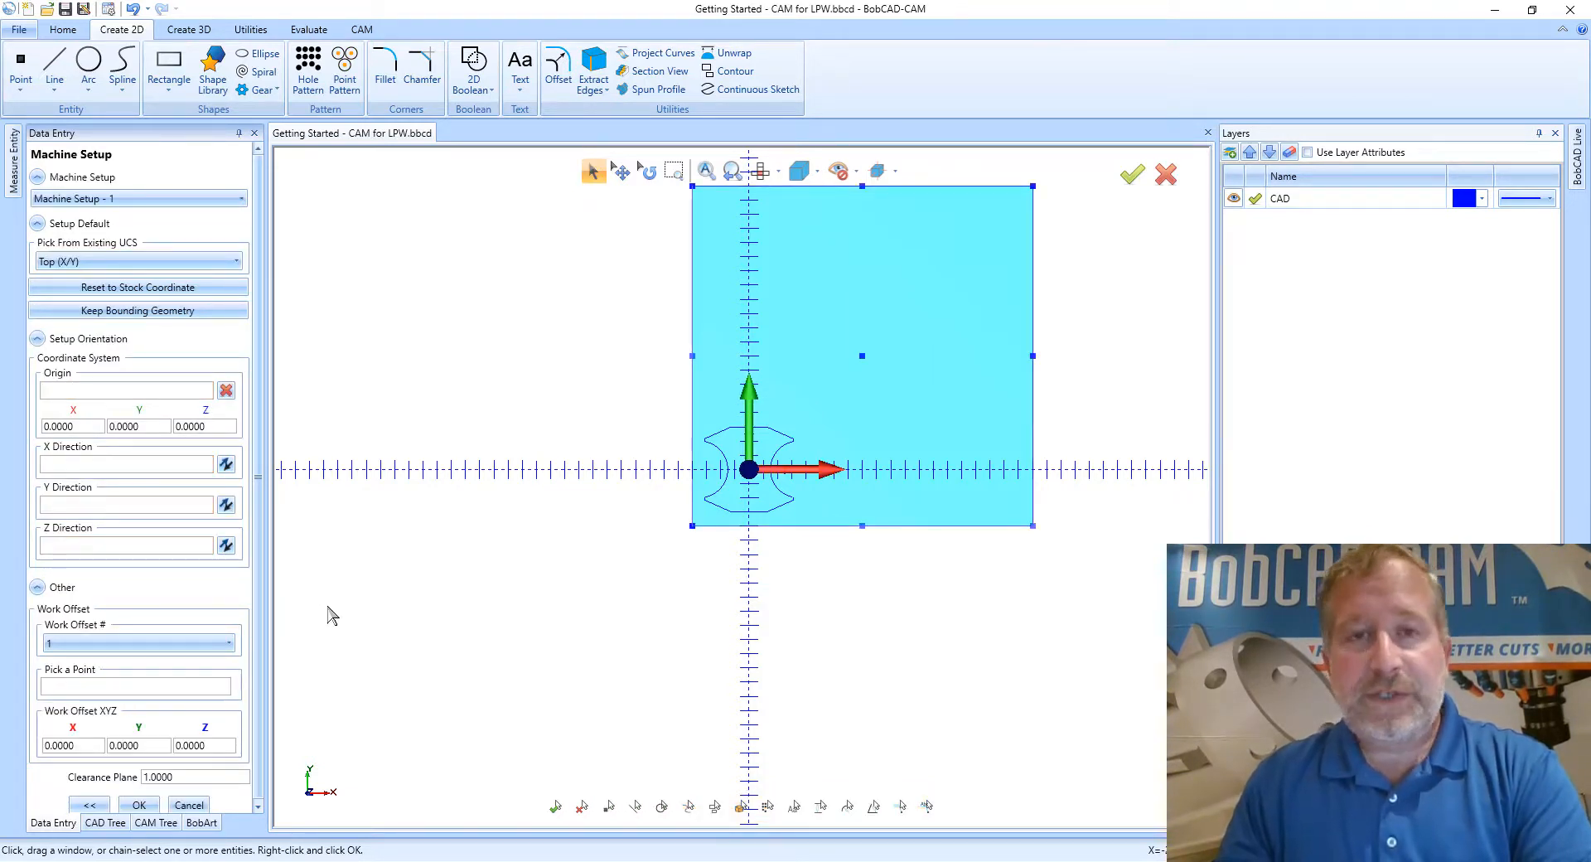
Examine the stock's near corner and the part's position relative to the machine setup origin.
middle_click_drag(701, 593, 665, 525)
scroll(667, 526, "up", 3)
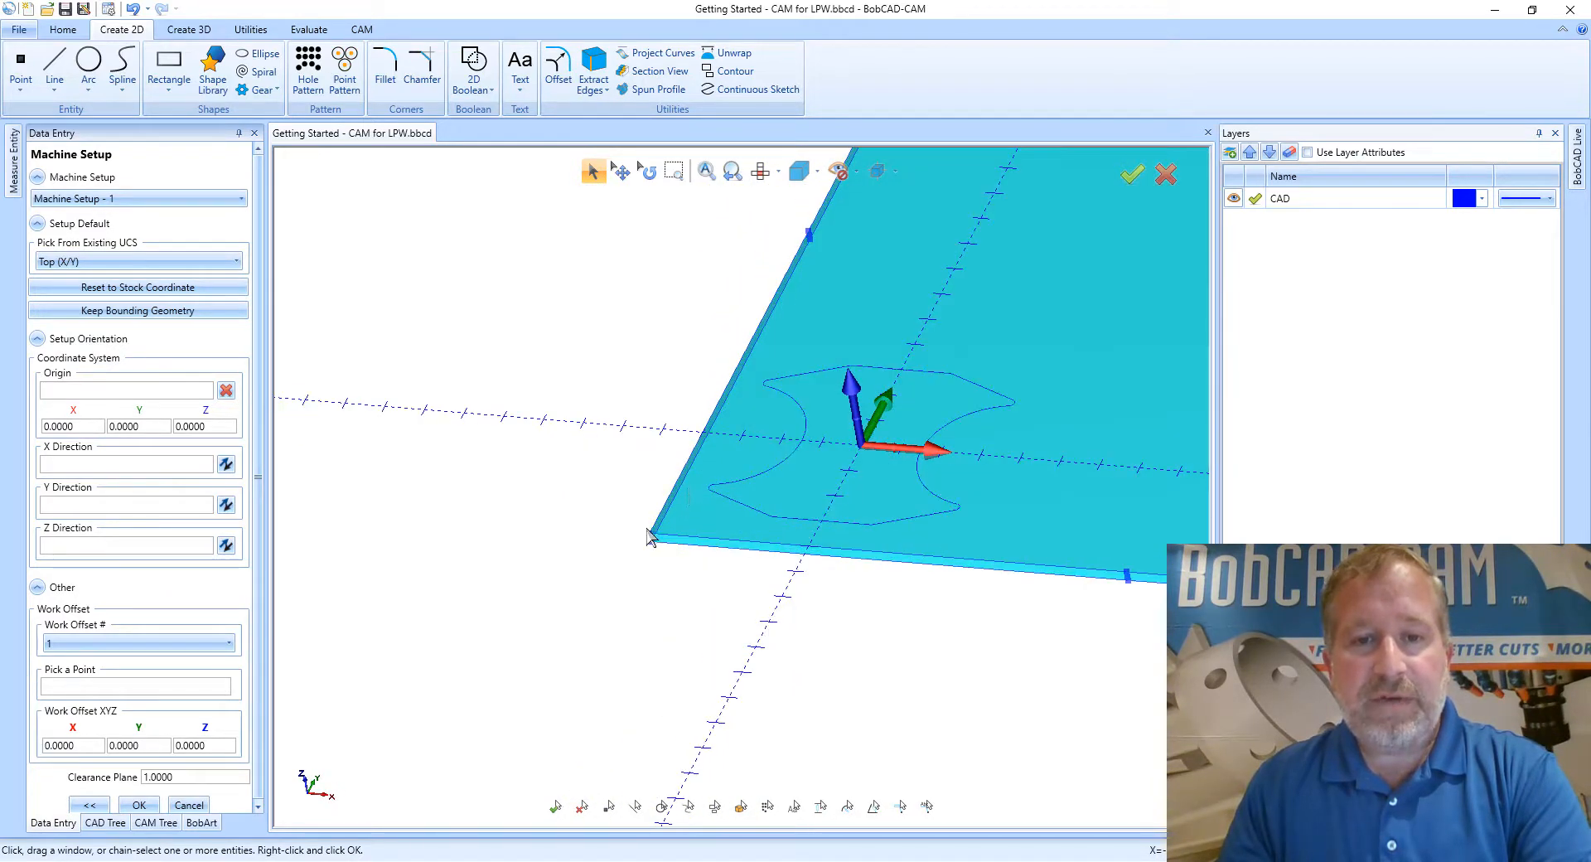
scroll(649, 539, "up", 4)
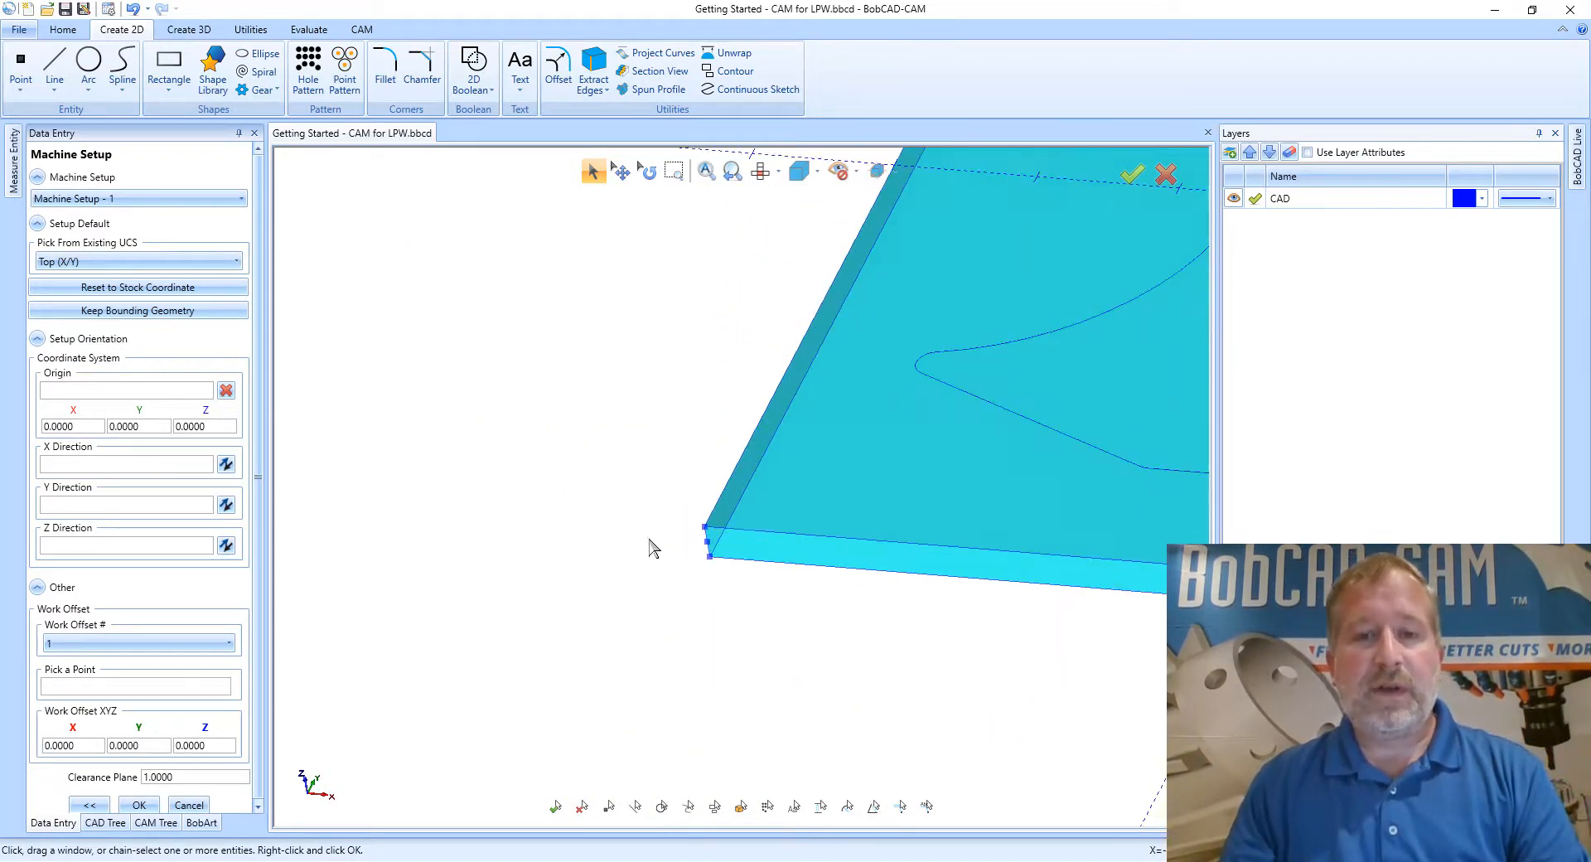
scroll(779, 559, "down", 6)
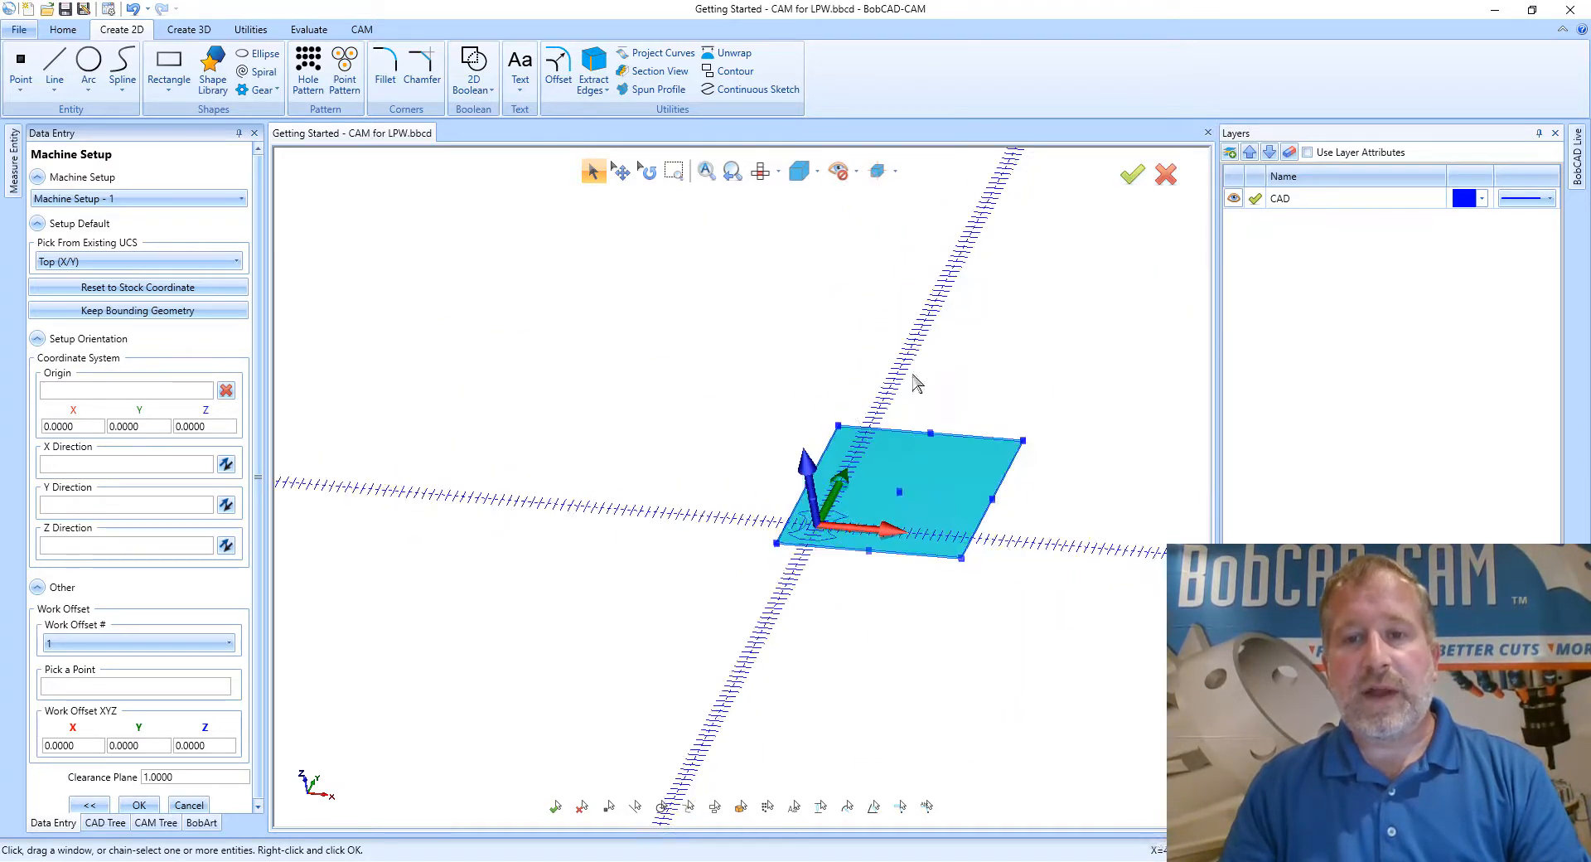
middle_click_drag(875, 504, 835, 463)
scroll(789, 488, "up", 5)
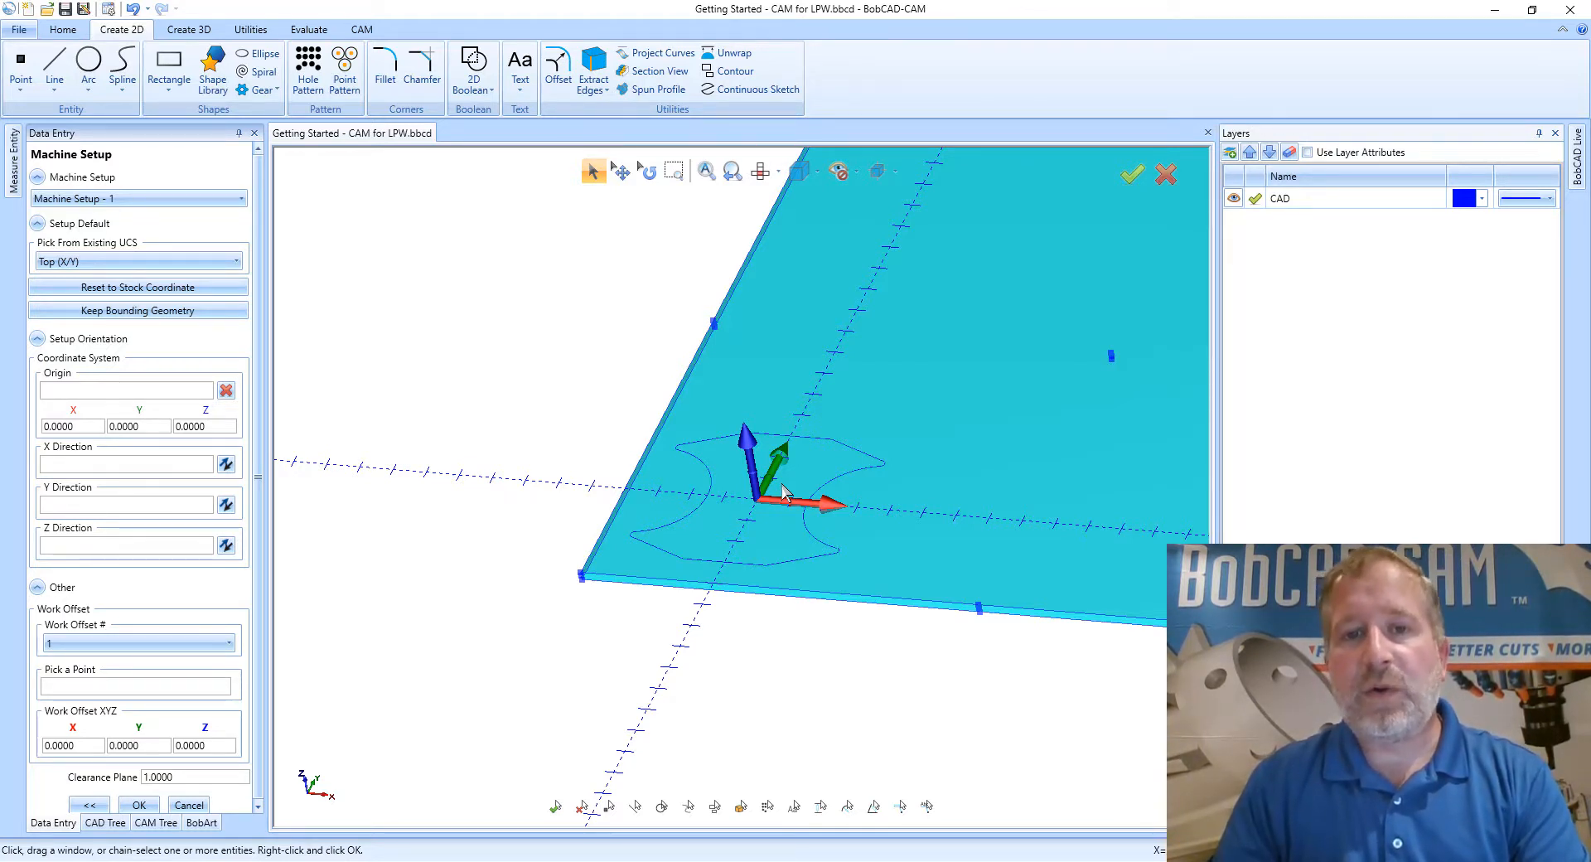
scroll(756, 477, "down", 3)
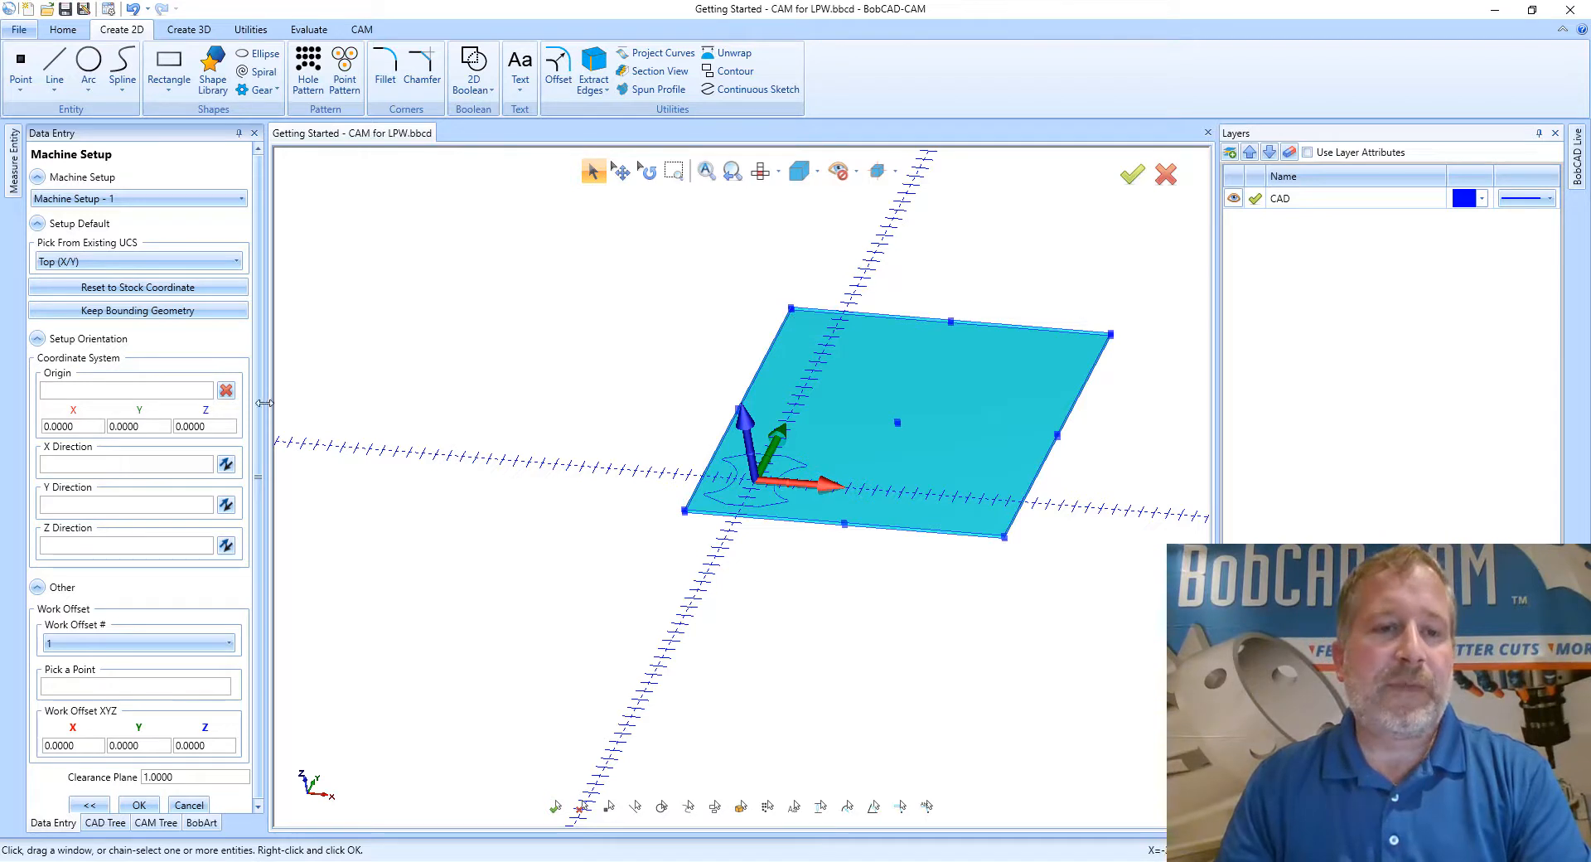
left_click_drag(257, 400, 251, 463)
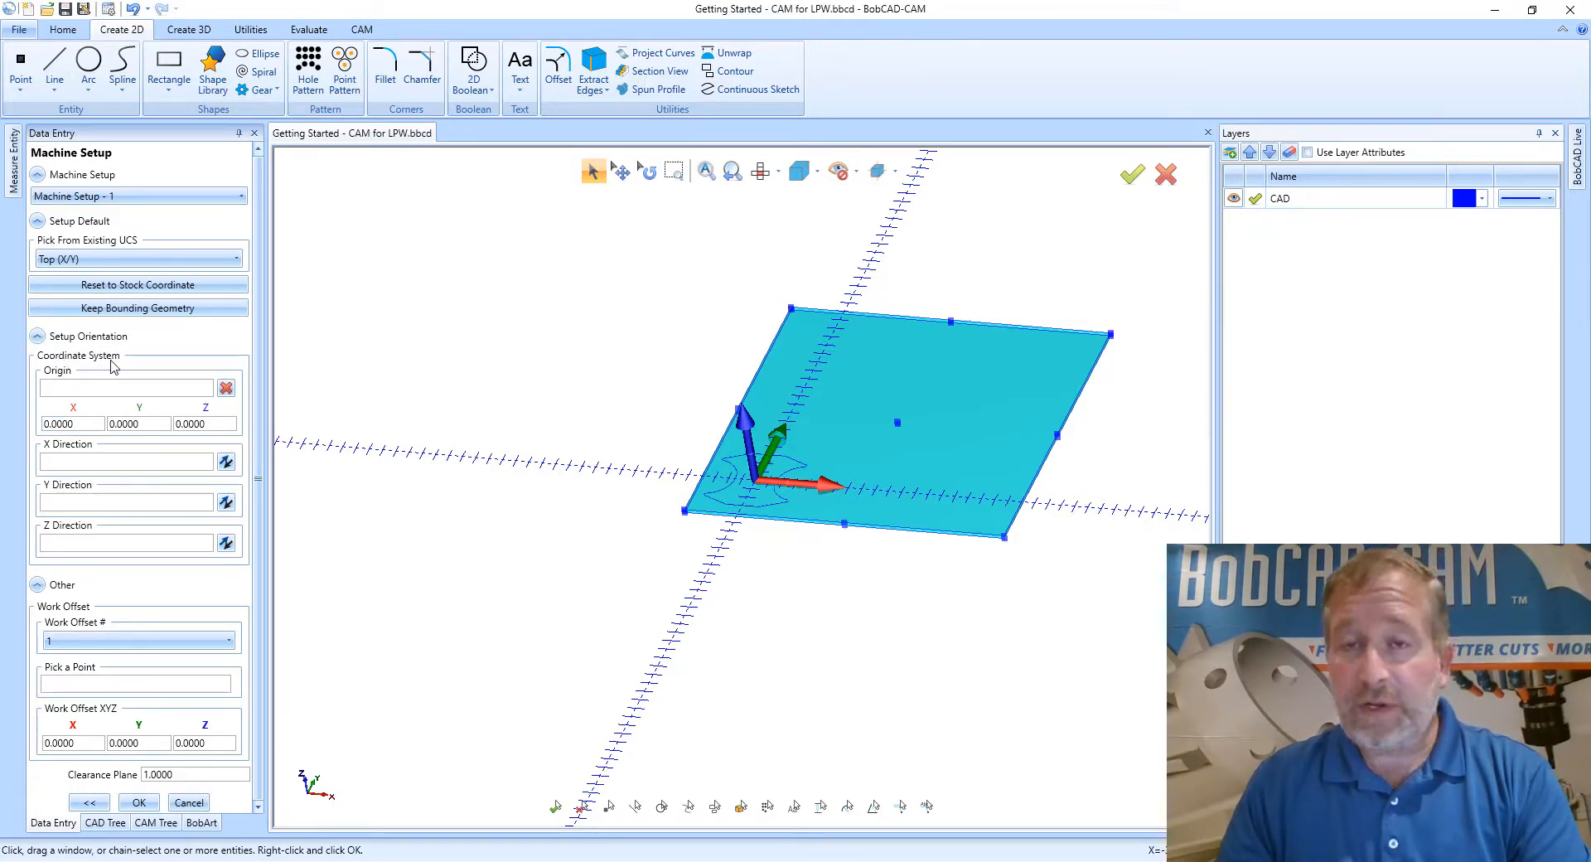
Place the machine setup origin on the stock's lower corner vertex at minimum X and maximum Y (-4, 20, -0.25).
left_click(64, 390)
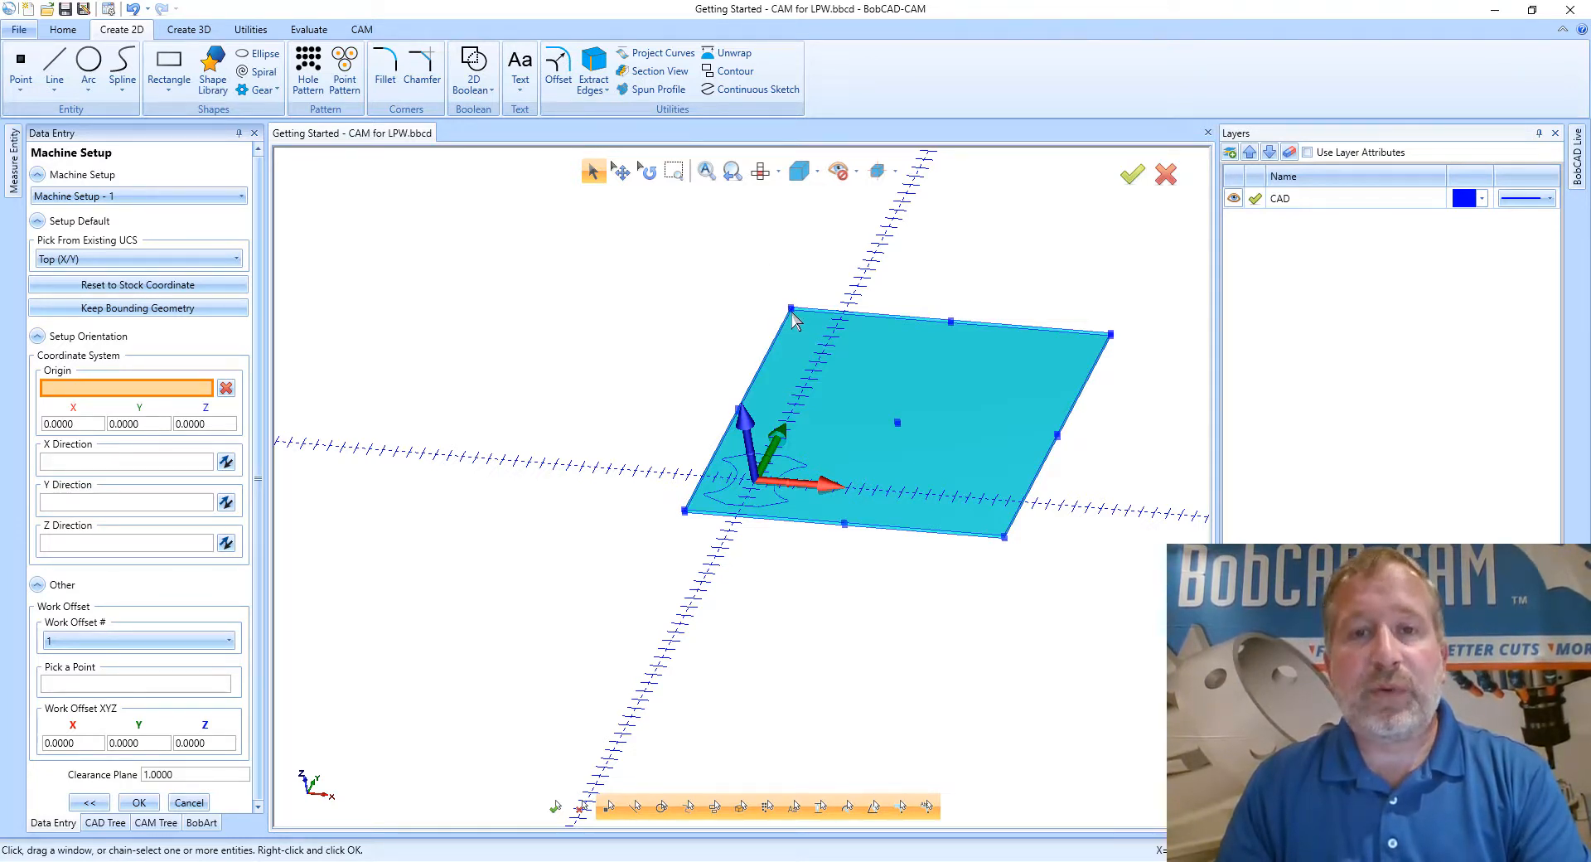
scroll(793, 319, "up", 5)
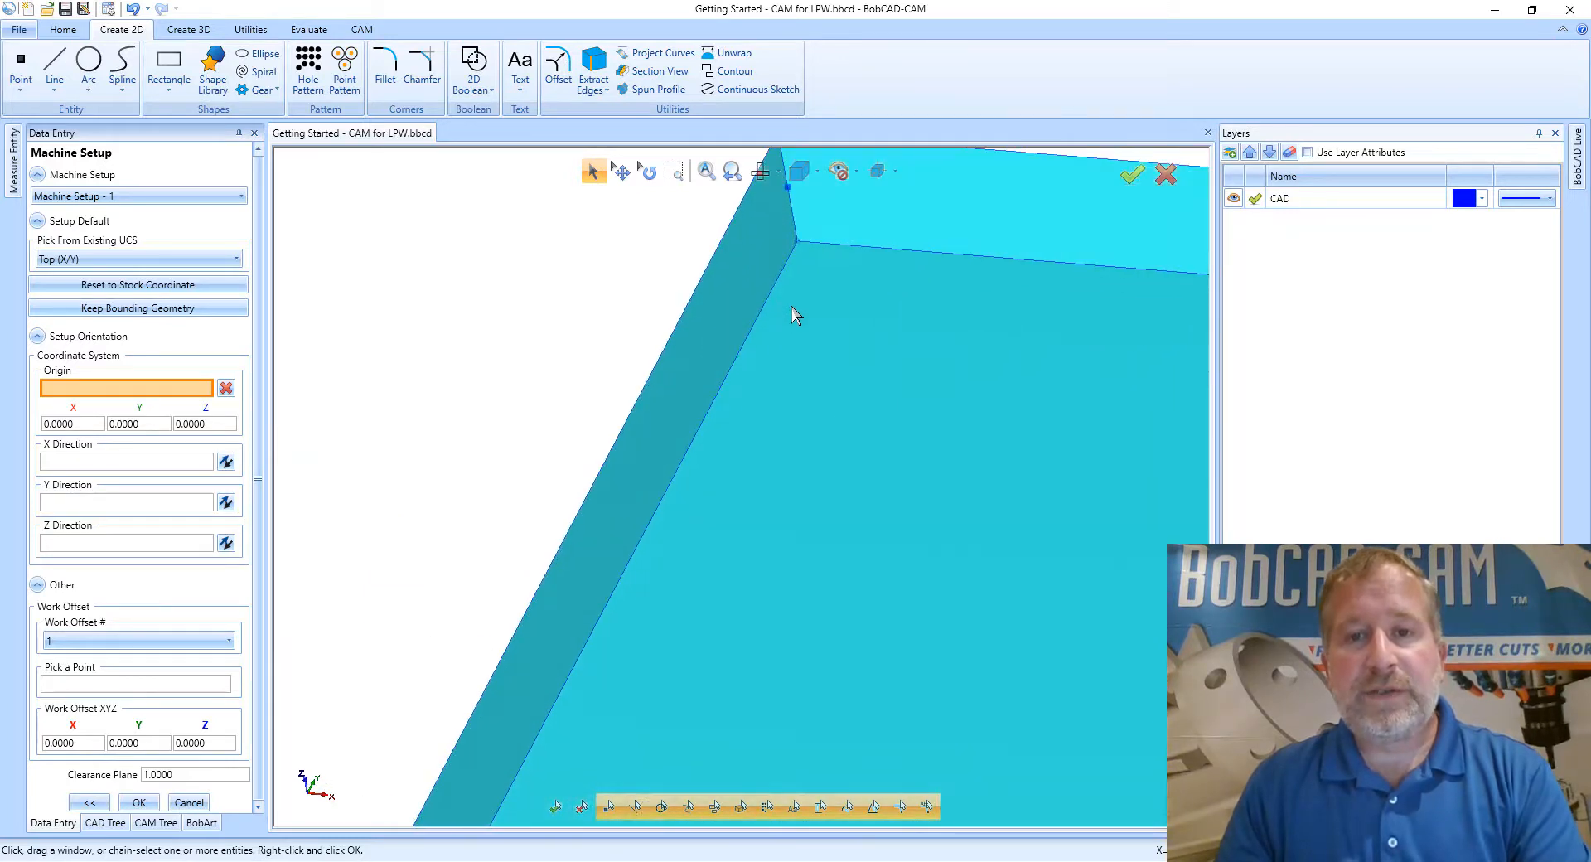
left_click(799, 243)
scroll(791, 403, "down", 5)
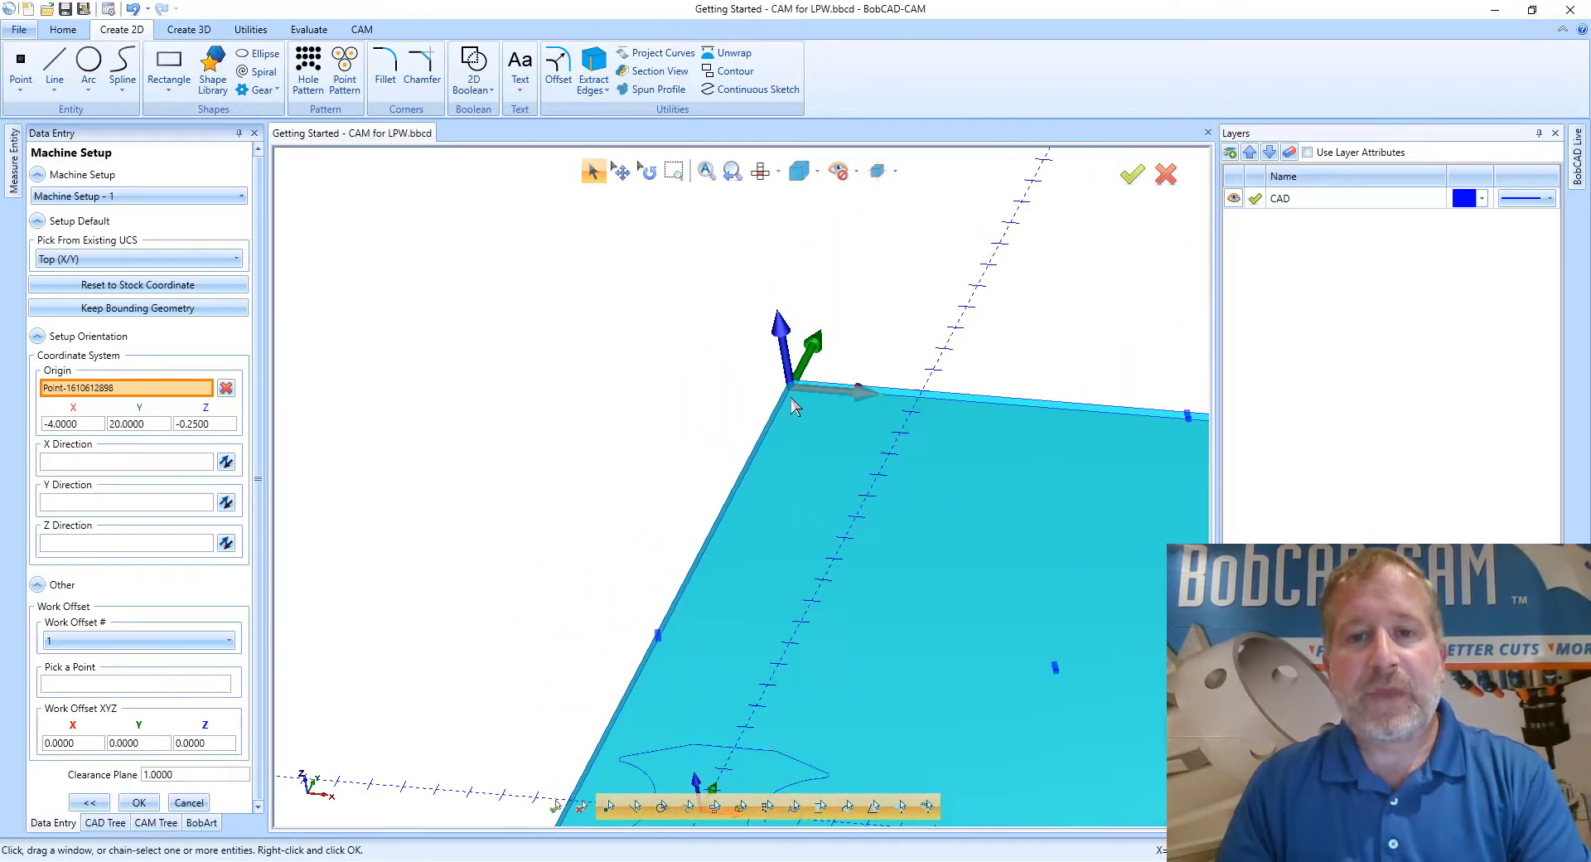
Accept the machine setup, and check the stock and Machine Setup - 1 in the milling job.
scroll(749, 465, "down", 3)
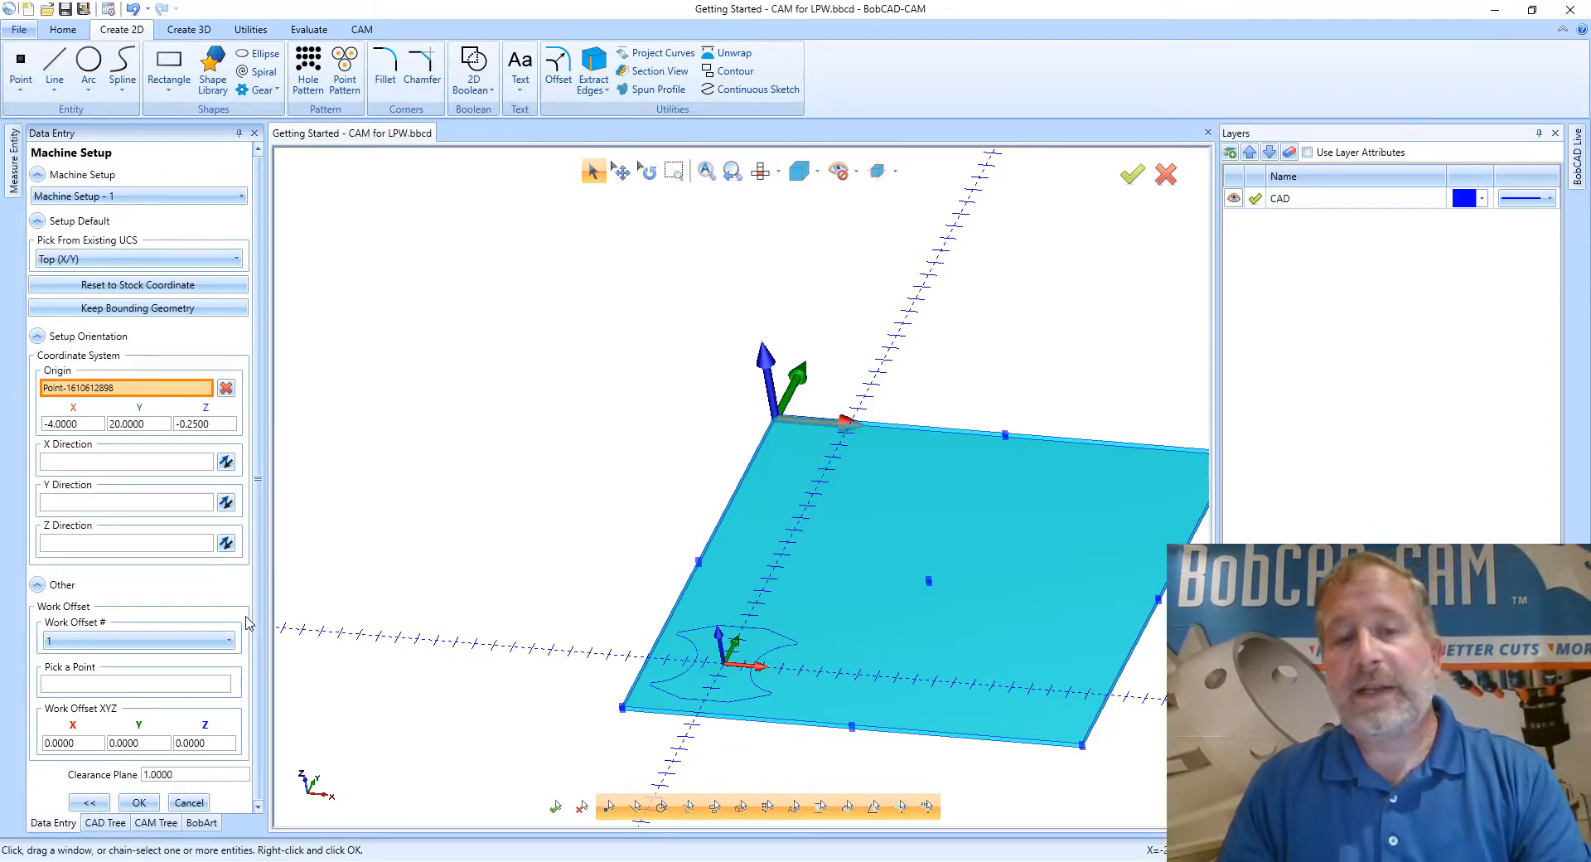
left_click(136, 803)
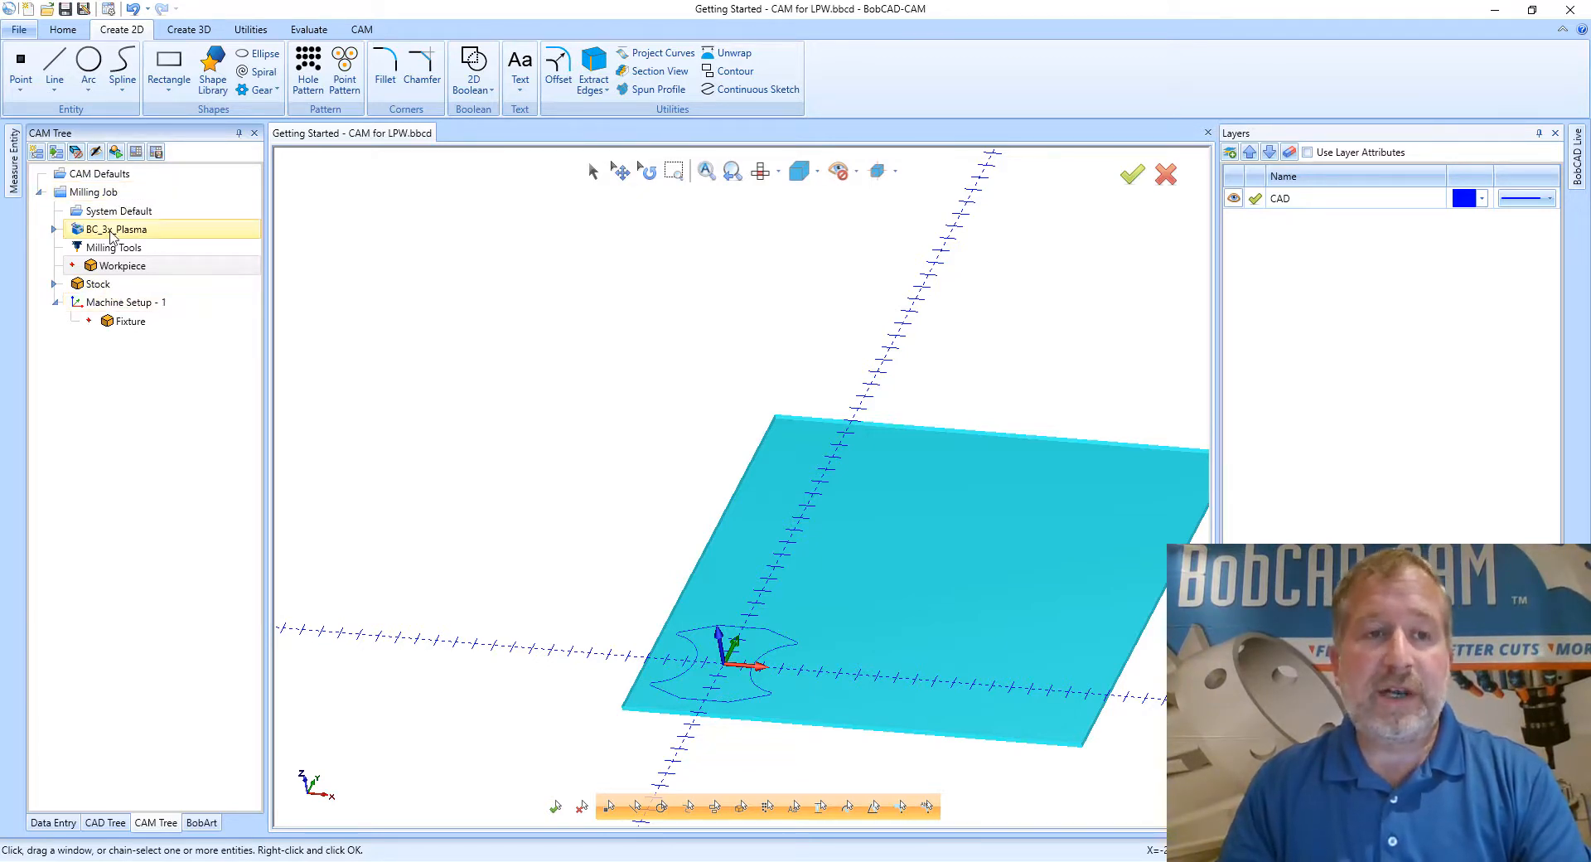
left_click(97, 286)
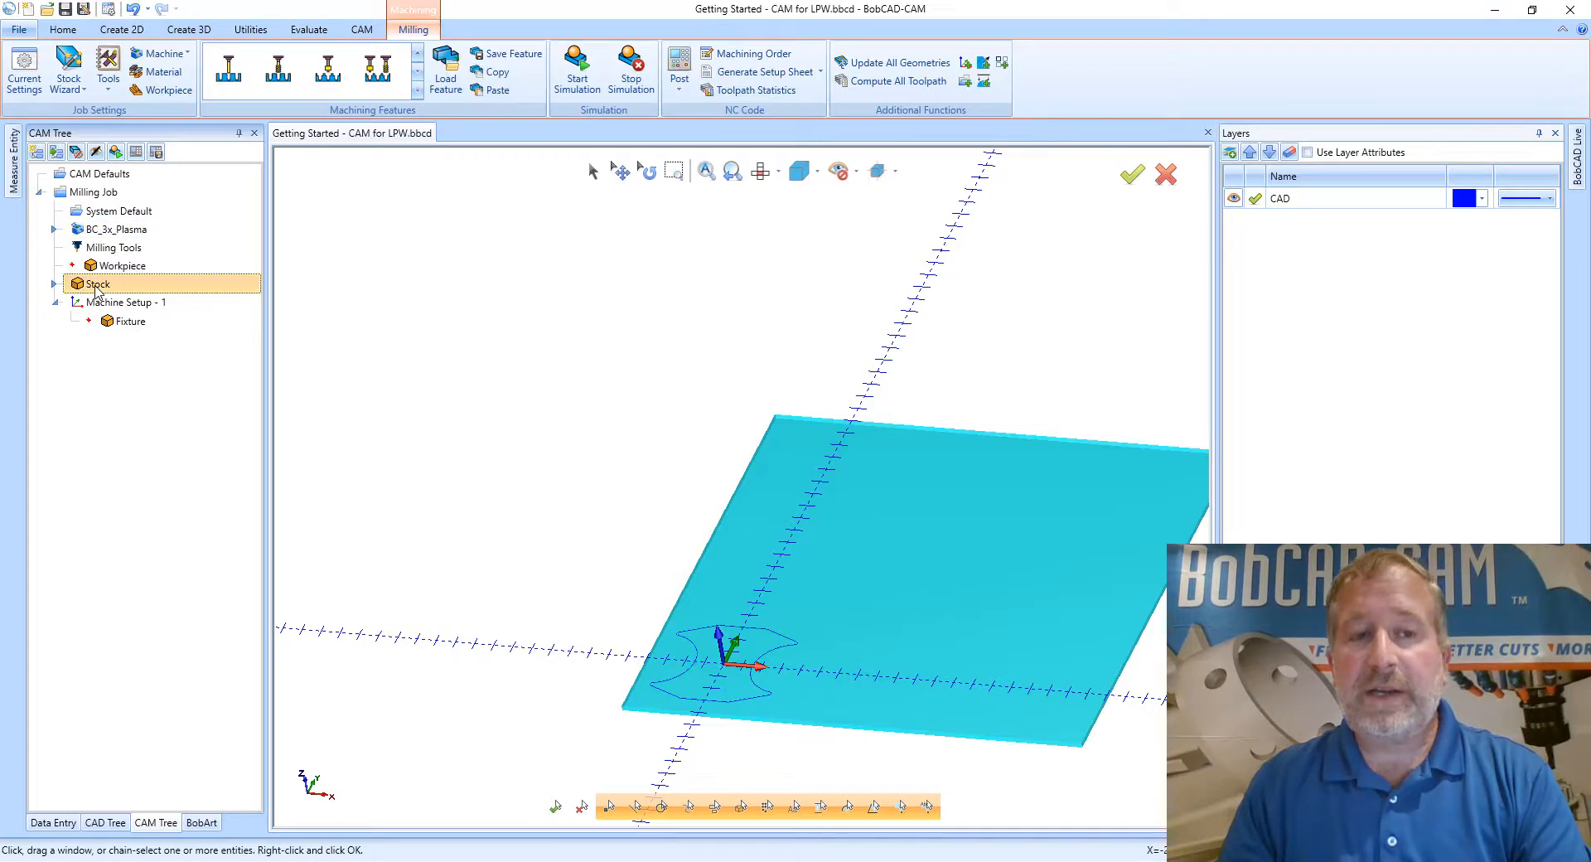
left_click(121, 307)
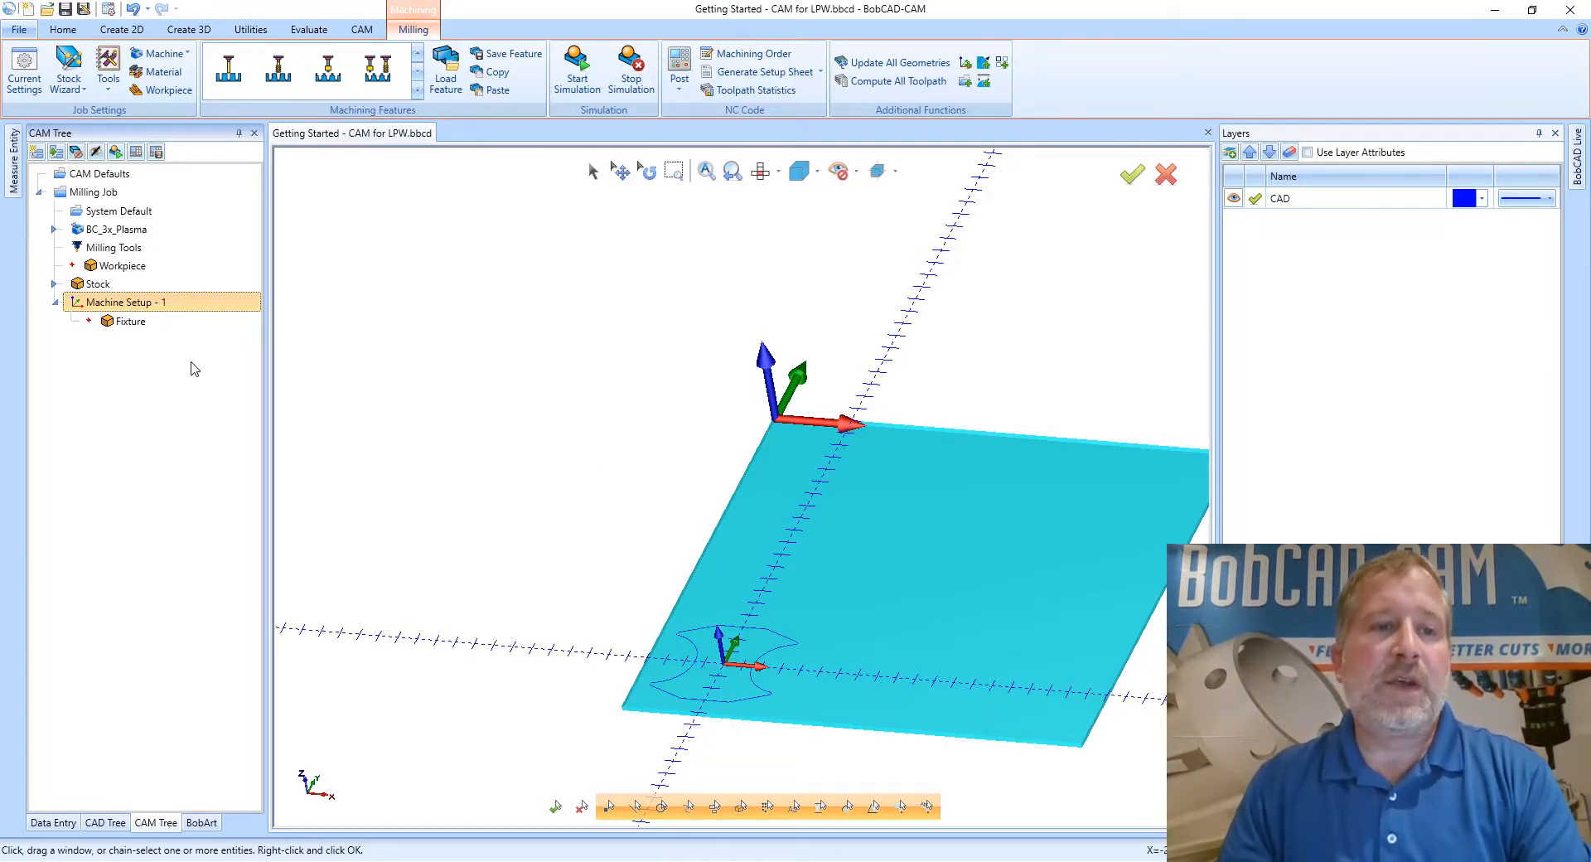
Blank the stock so only the part profile stays in view, and check it against the machine setup origin.
left_click(98, 284)
right_click(97, 286)
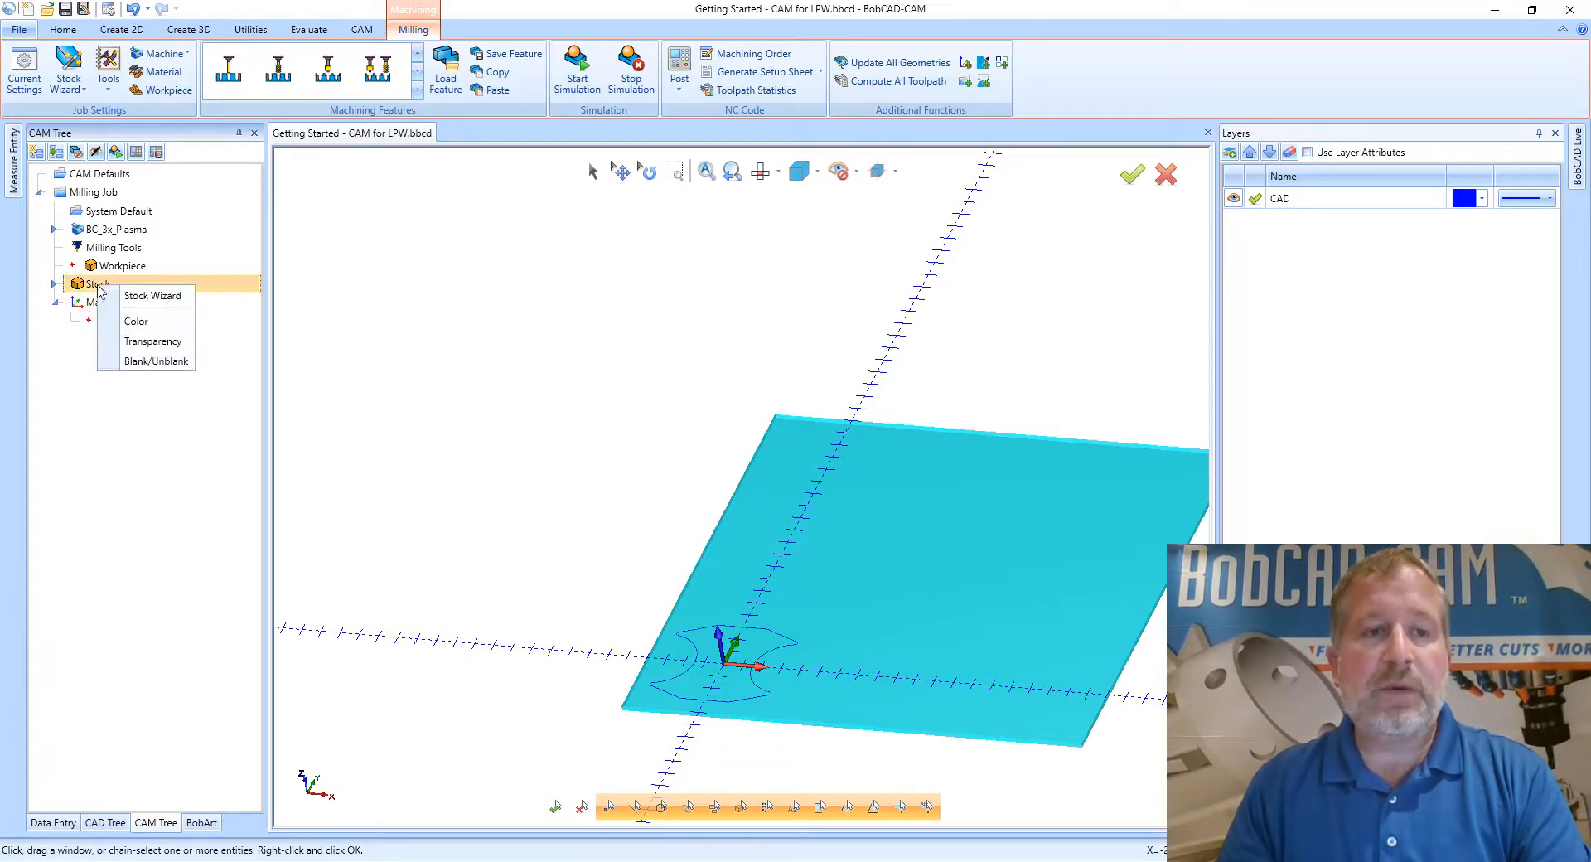
left_click(156, 362)
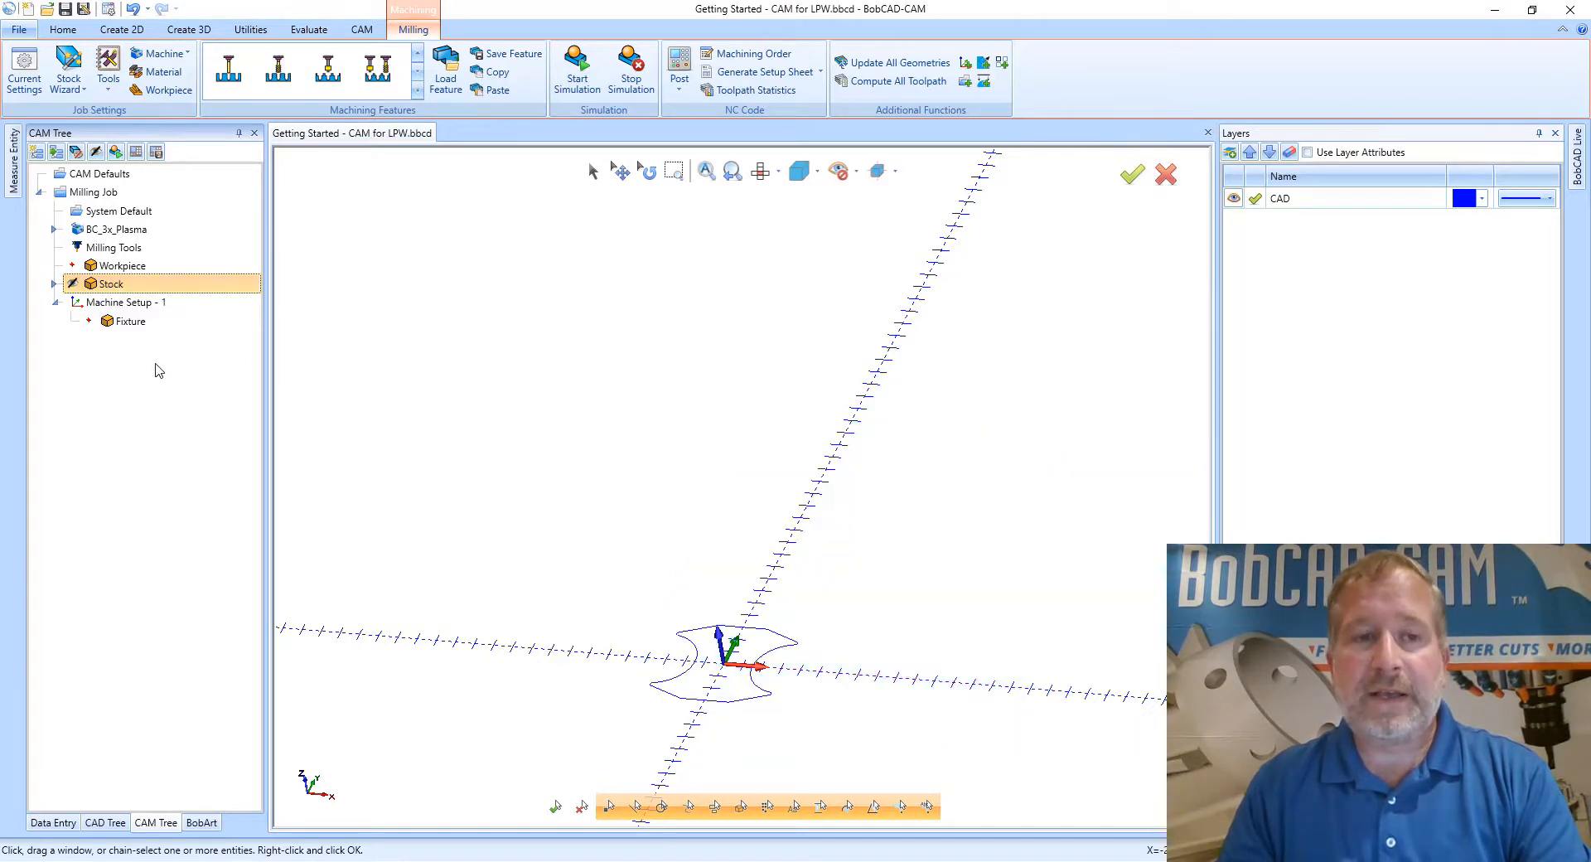
left_click(137, 306)
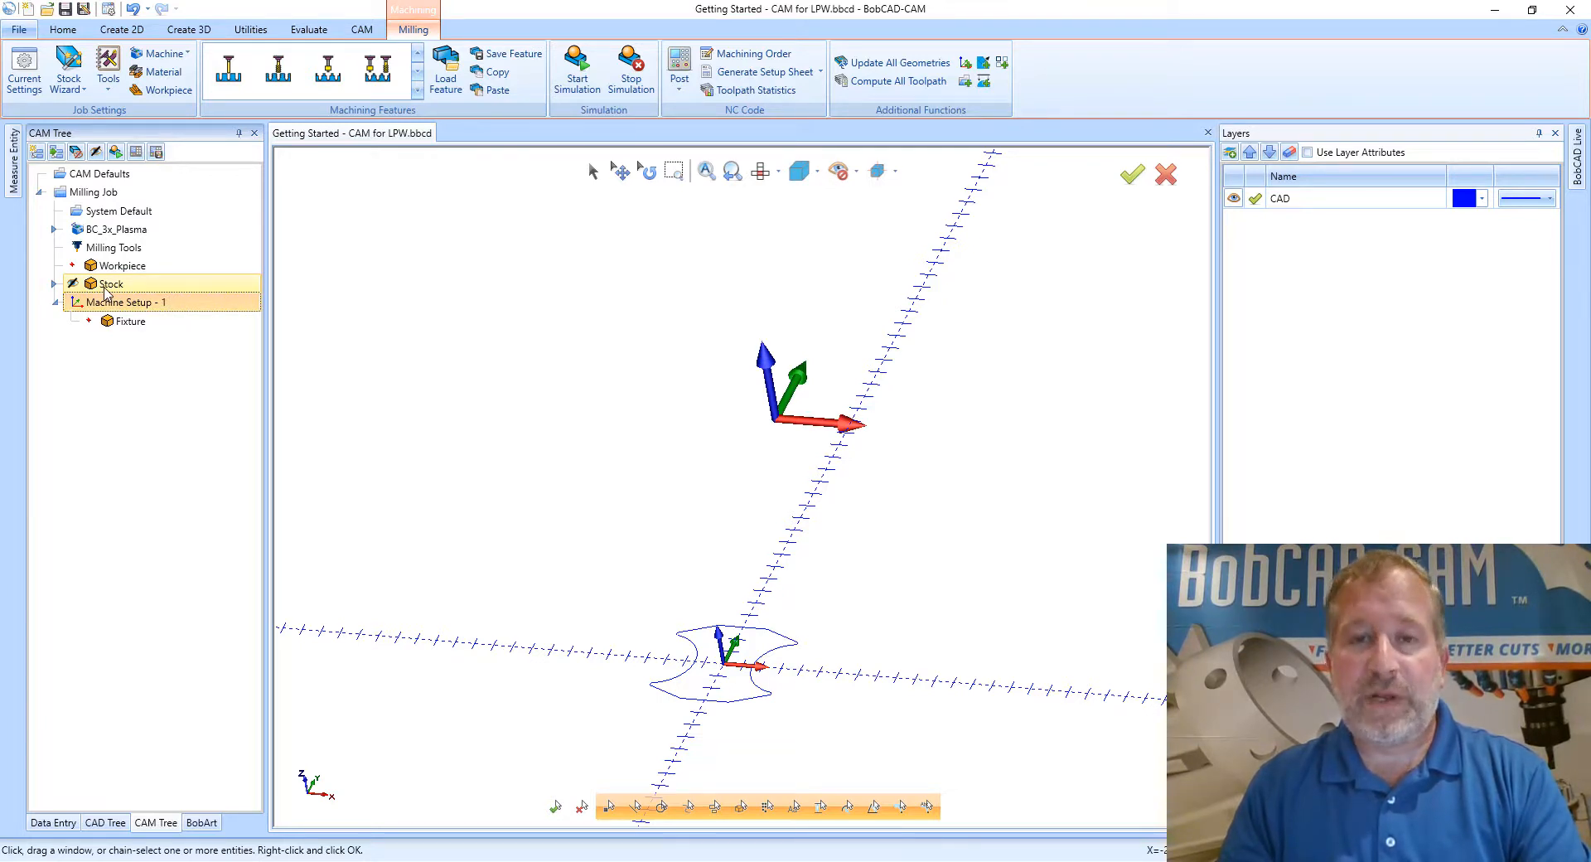
left_click(105, 285)
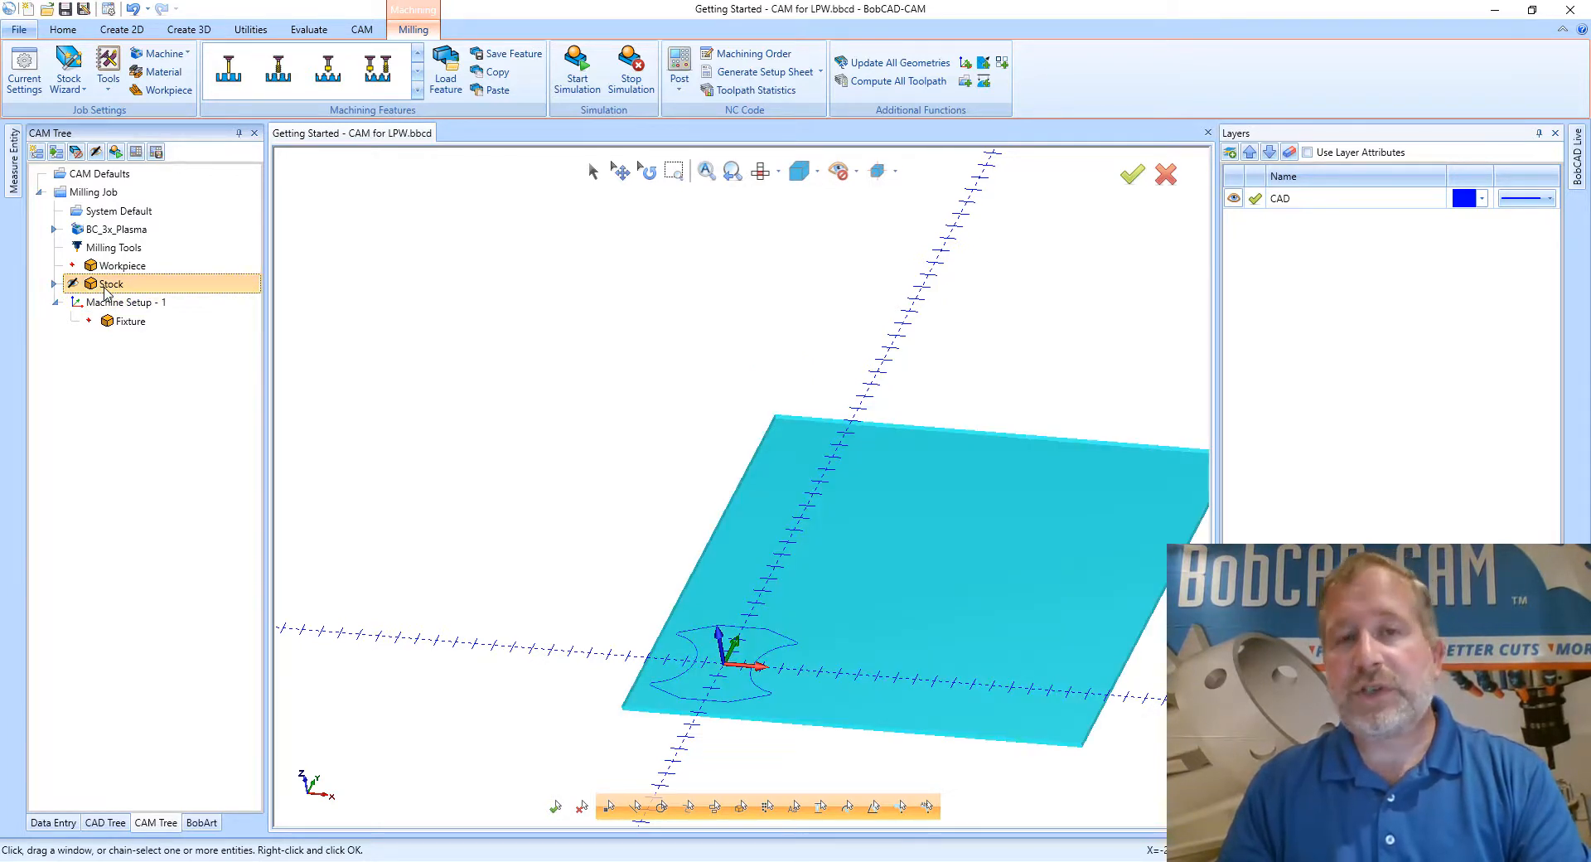
left_click(114, 303)
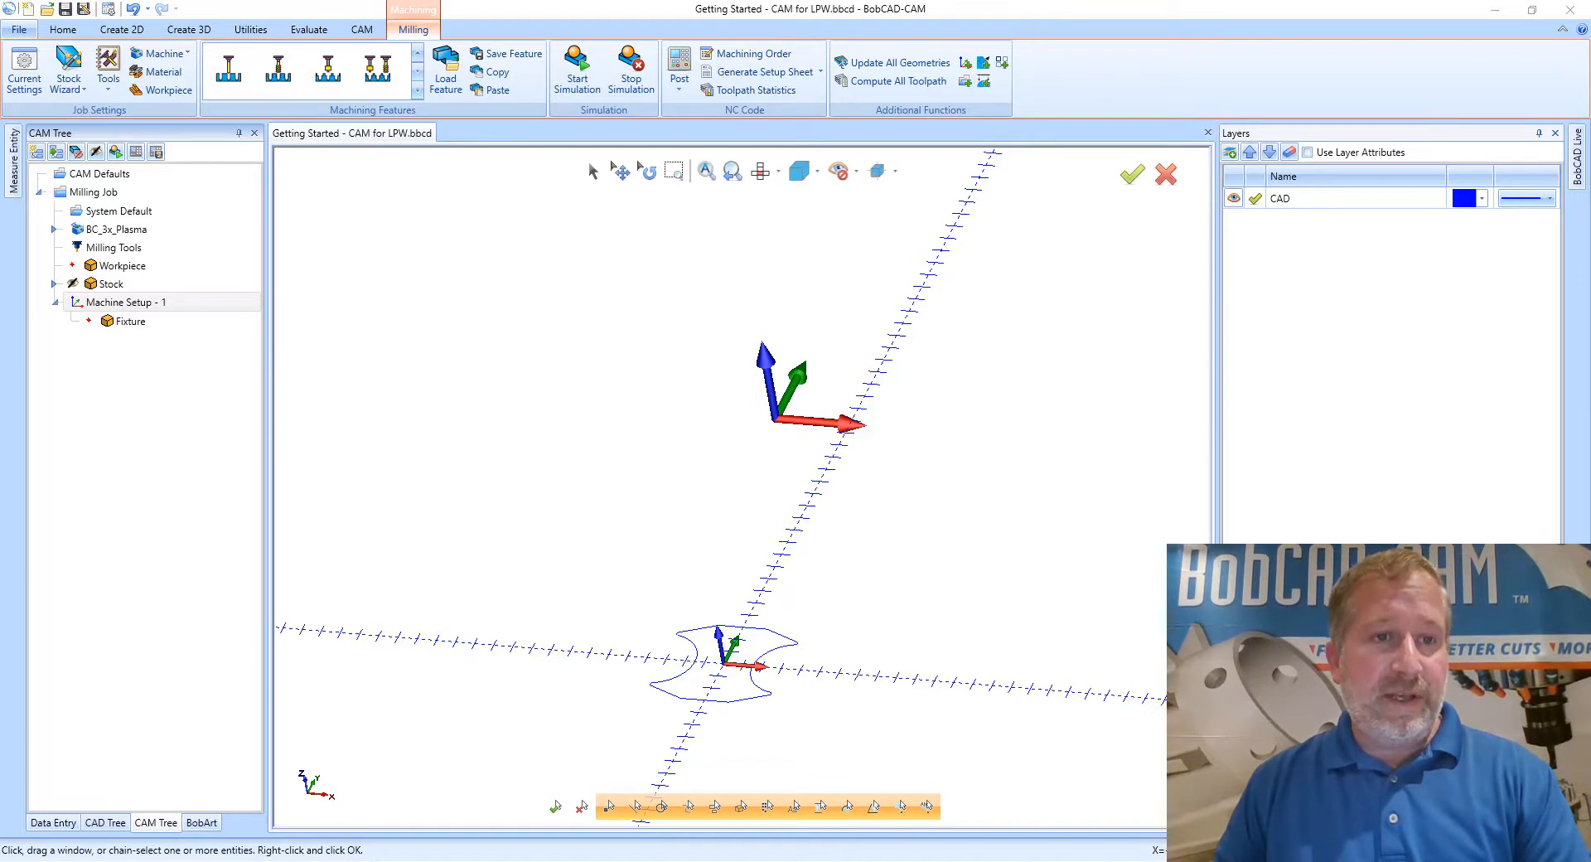
Add a Mill 2 Axis feature to Machine Setup - 1 and start selecting its geometry.
right_click(149, 304)
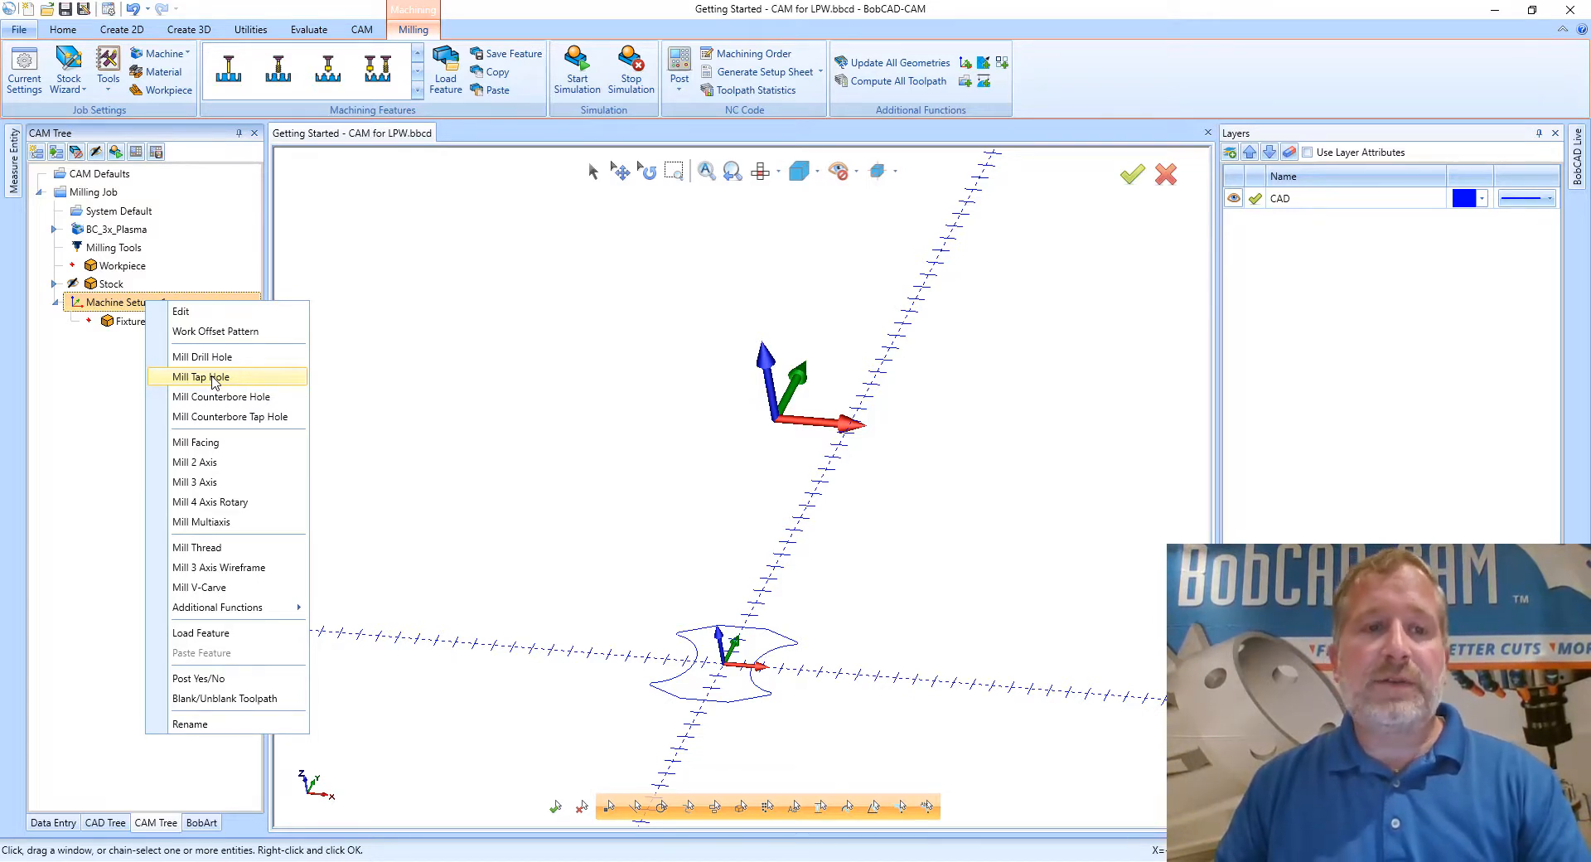
left_click(230, 465)
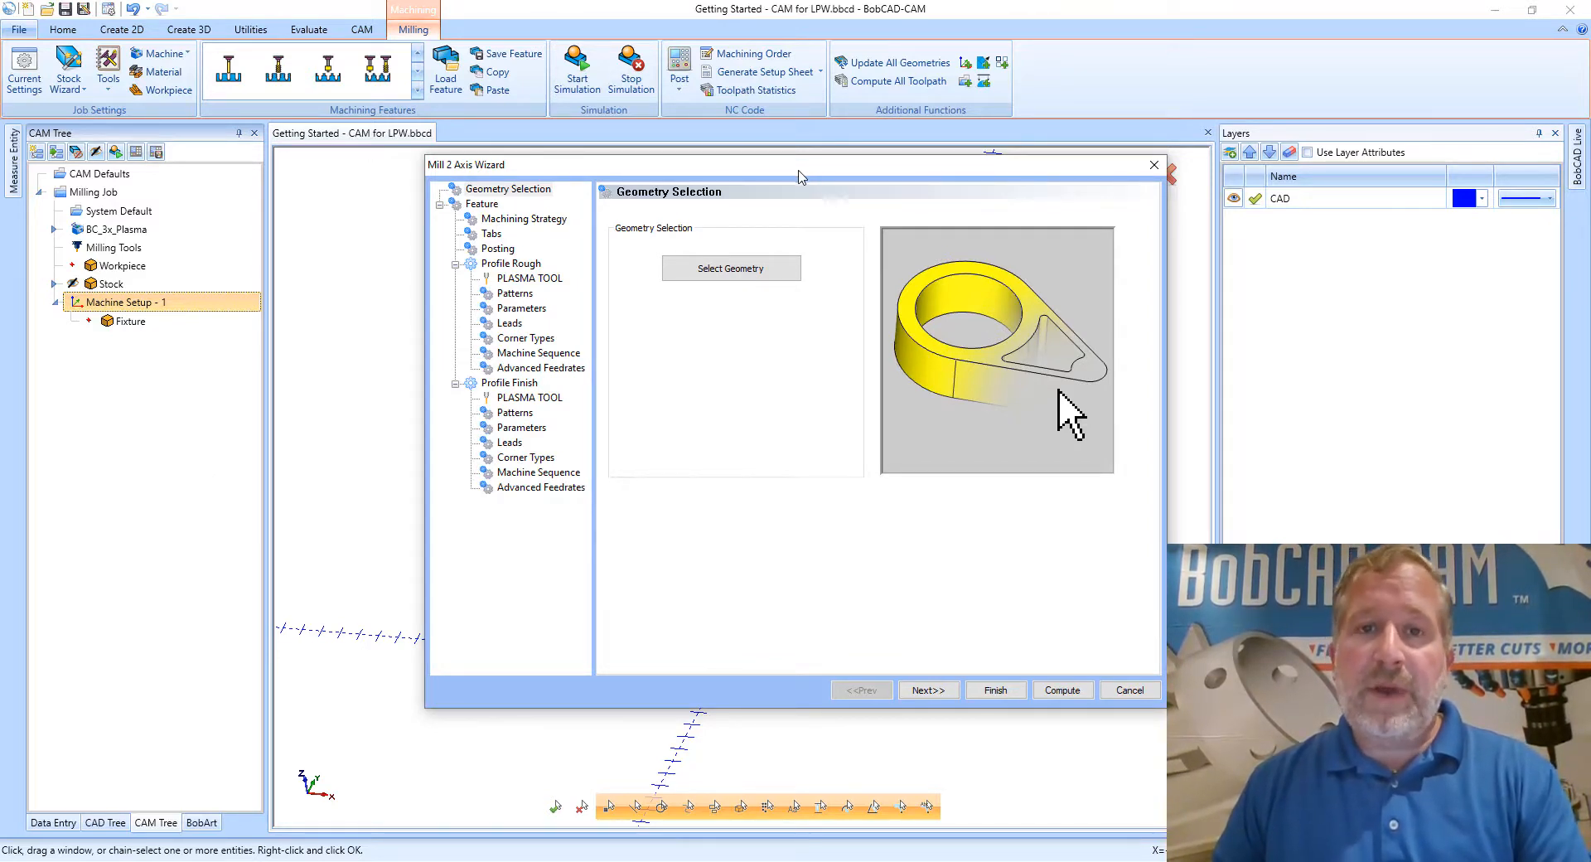
left_click_drag(795, 166, 776, 166)
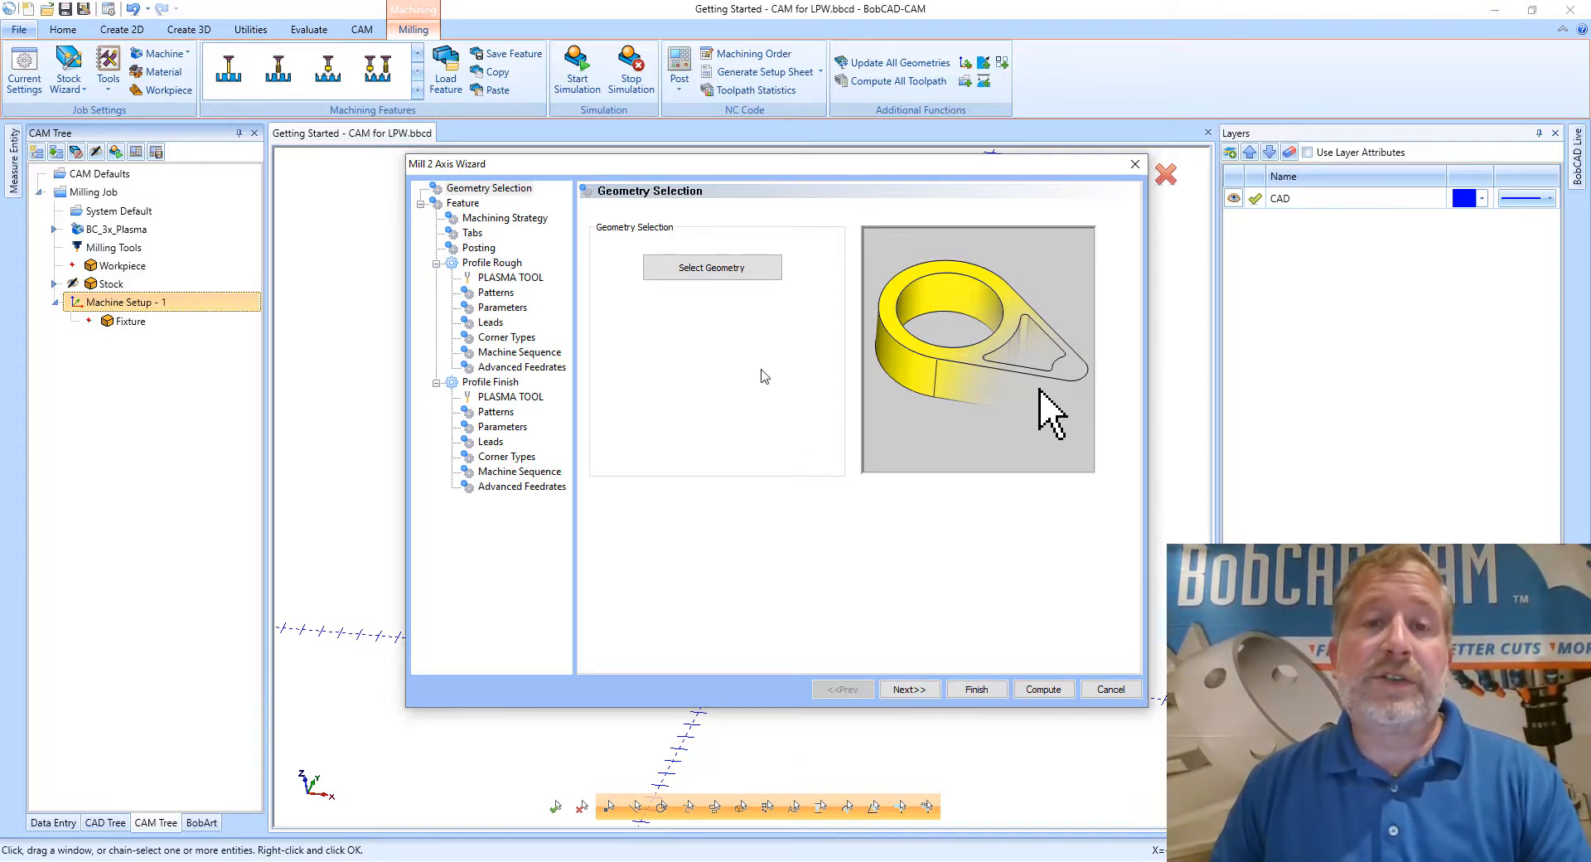
left_click(723, 276)
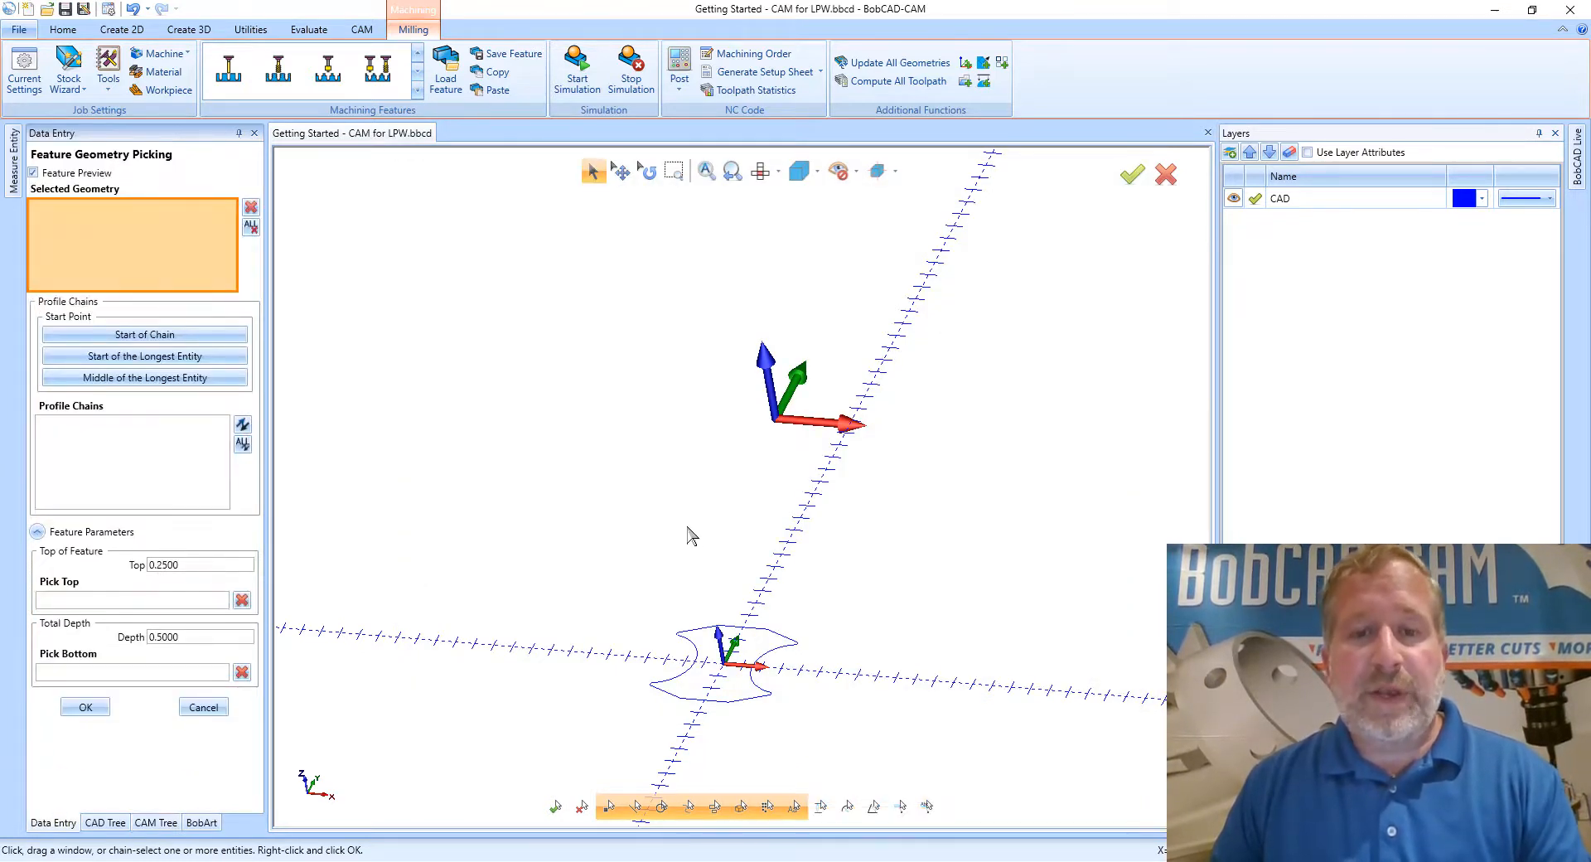
Pick the three connected lines and two corner arcs along the profile's far side one by one as feature geometry.
middle_click_drag(700, 555, 716, 317)
scroll(736, 393, "up", 5)
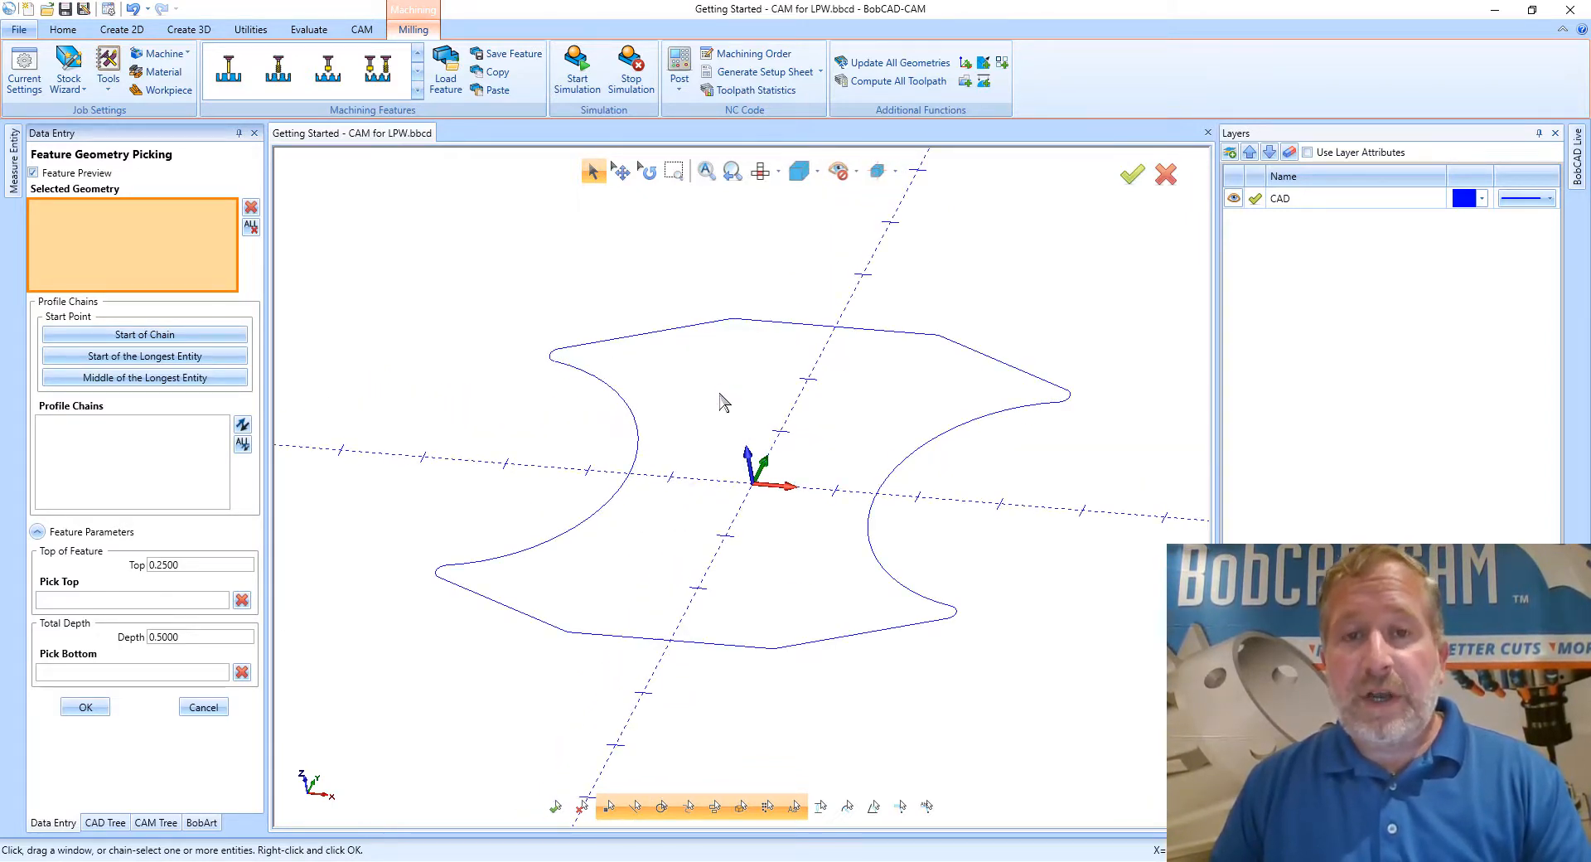
left_click(684, 334)
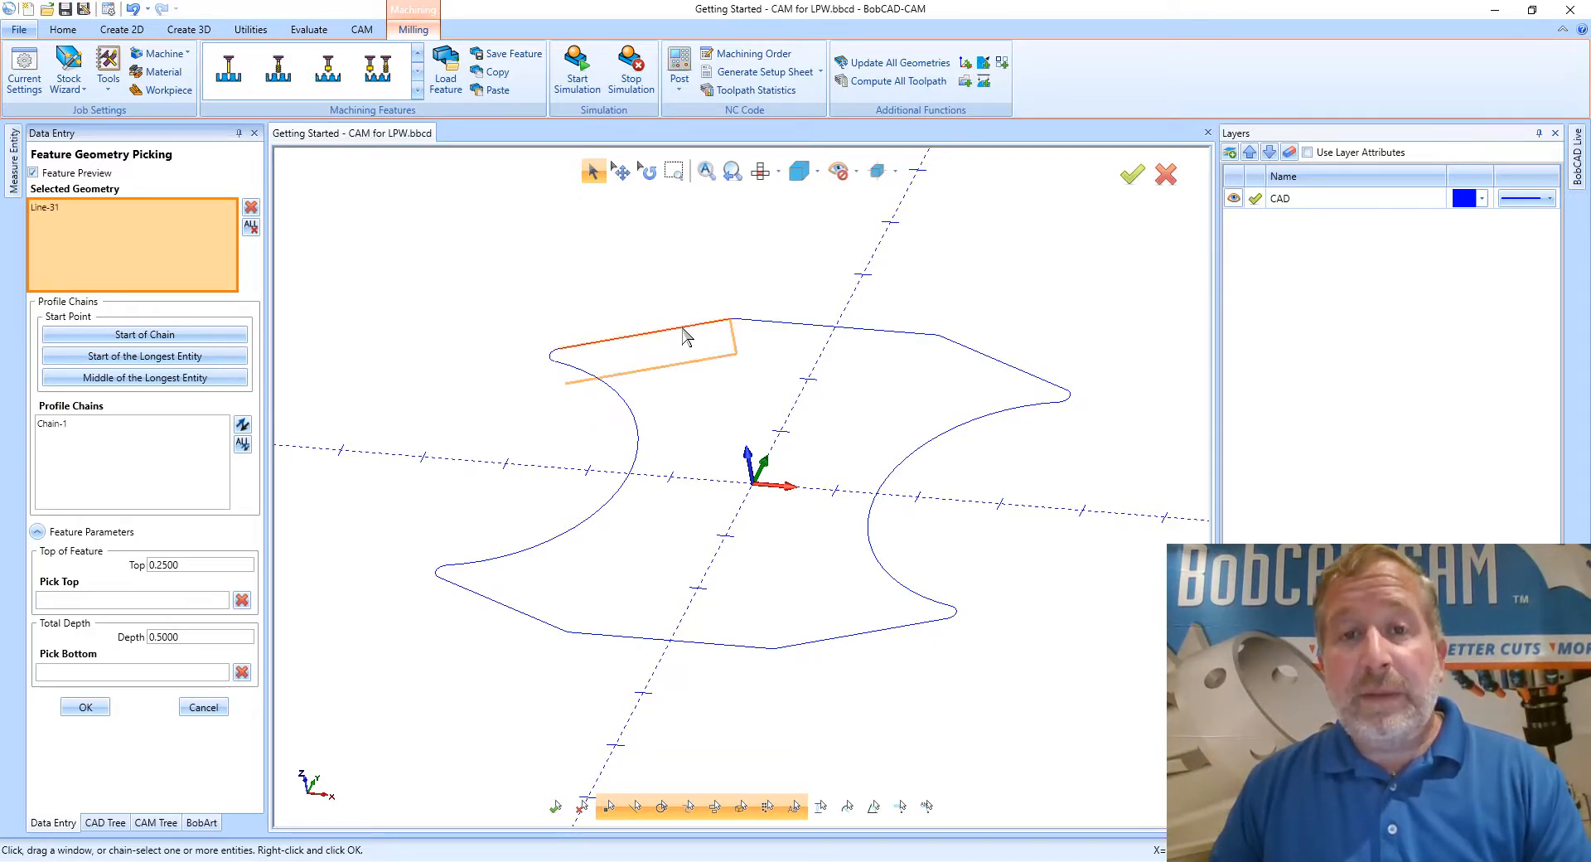
left_click(736, 325)
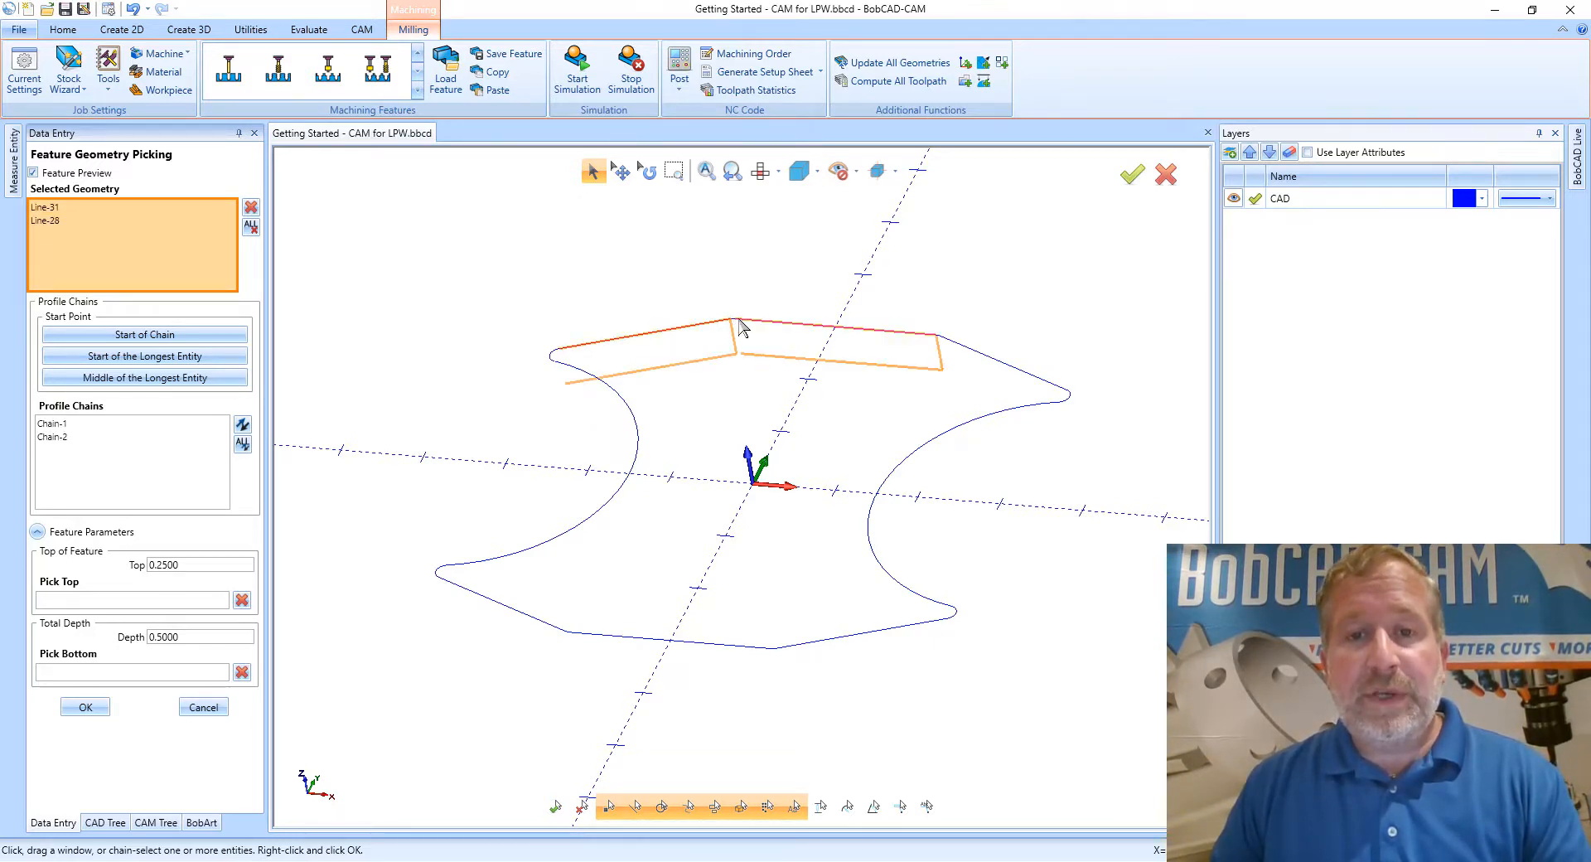
scroll(734, 328, "up", 3)
left_click(696, 326)
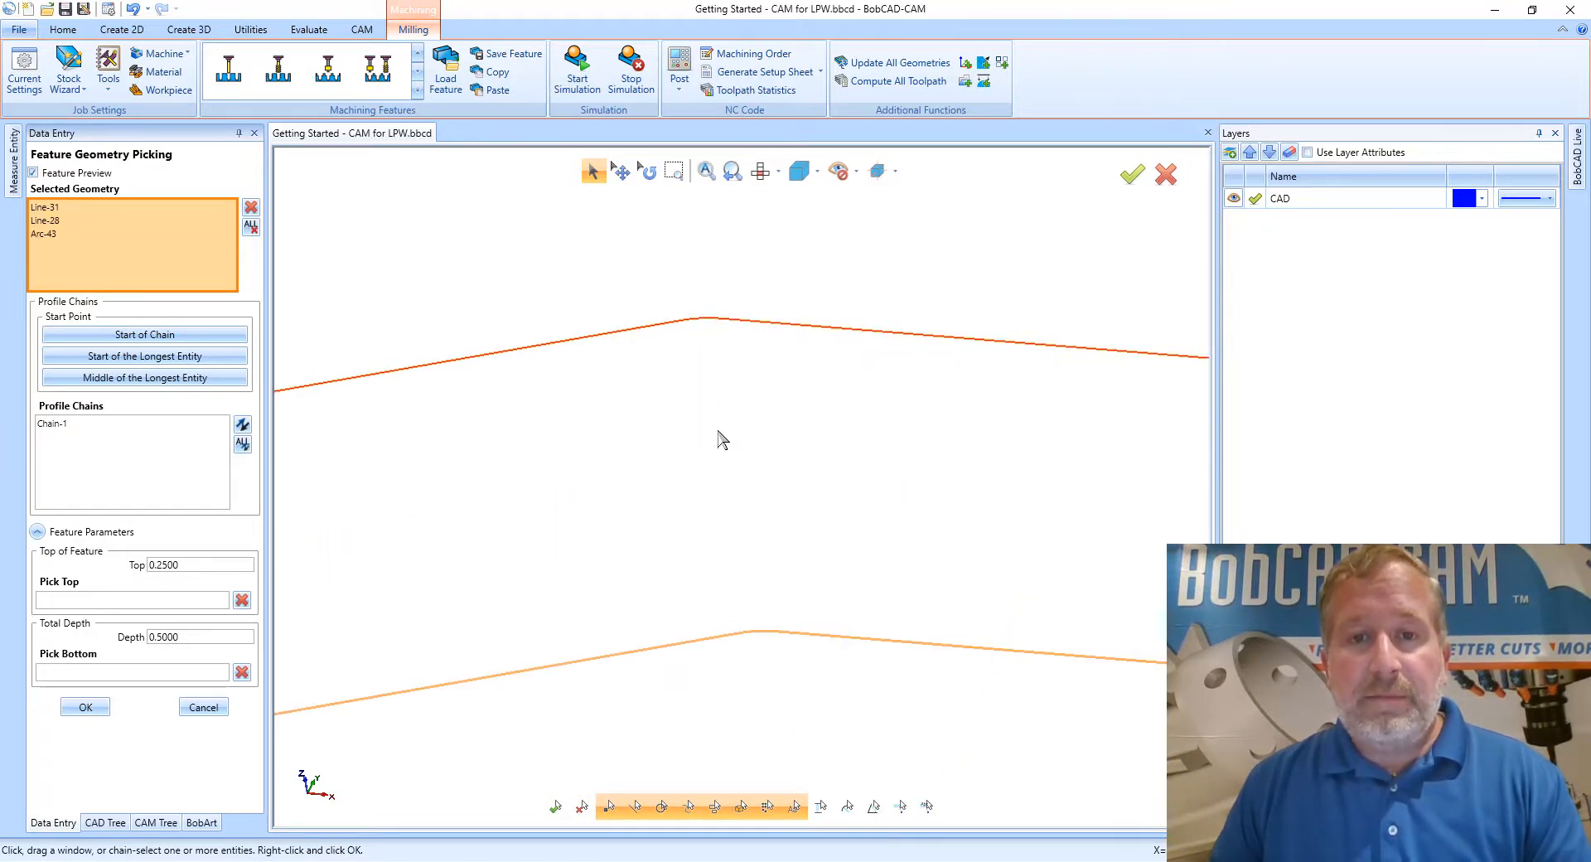
scroll(722, 448, "down", 5)
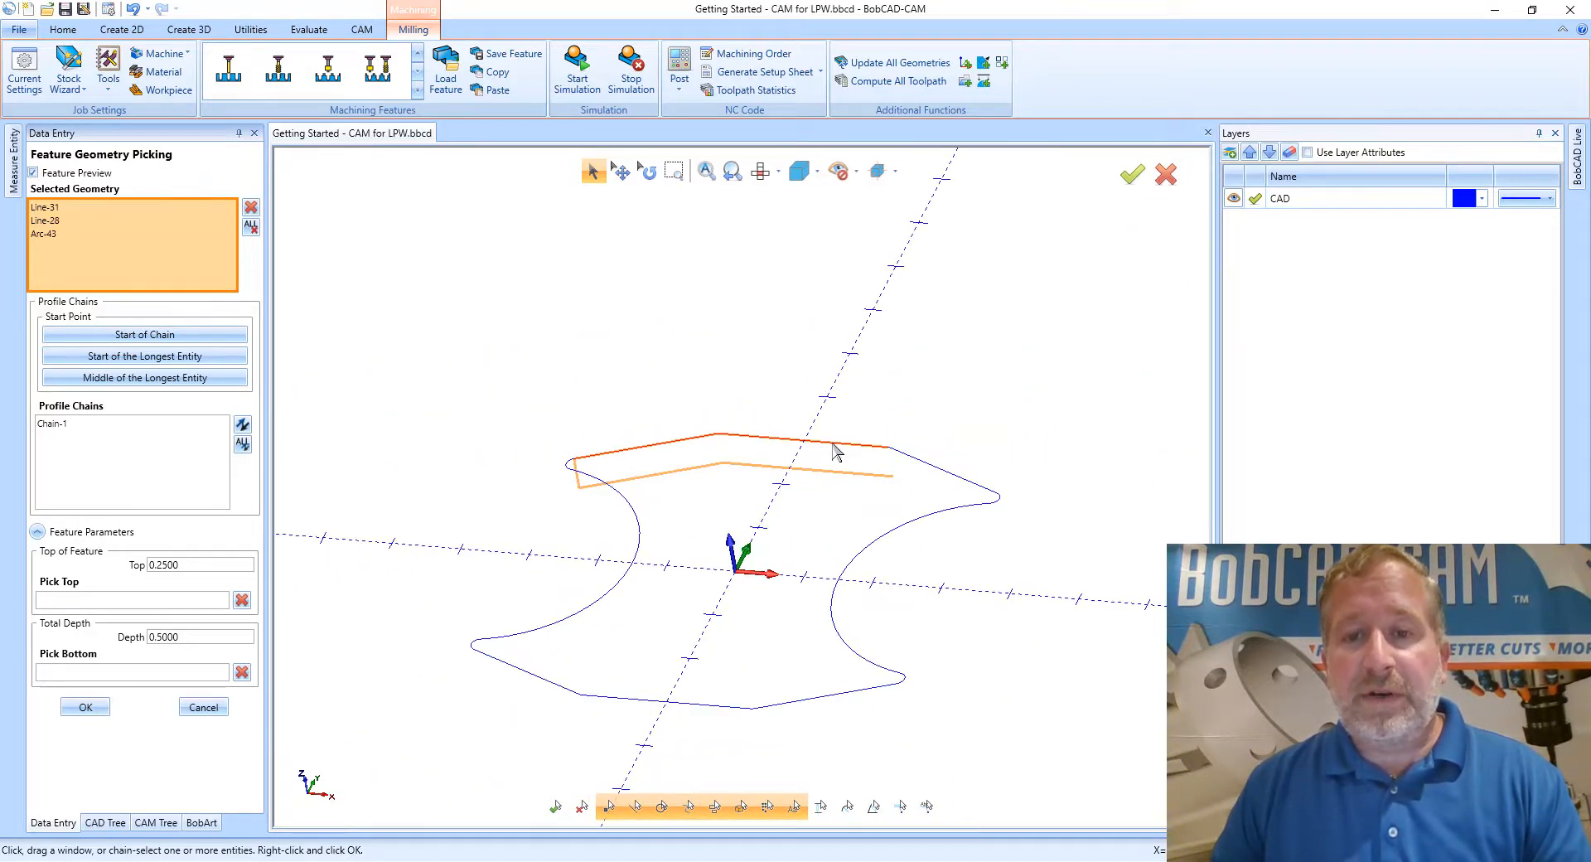
scroll(882, 456, "up", 5)
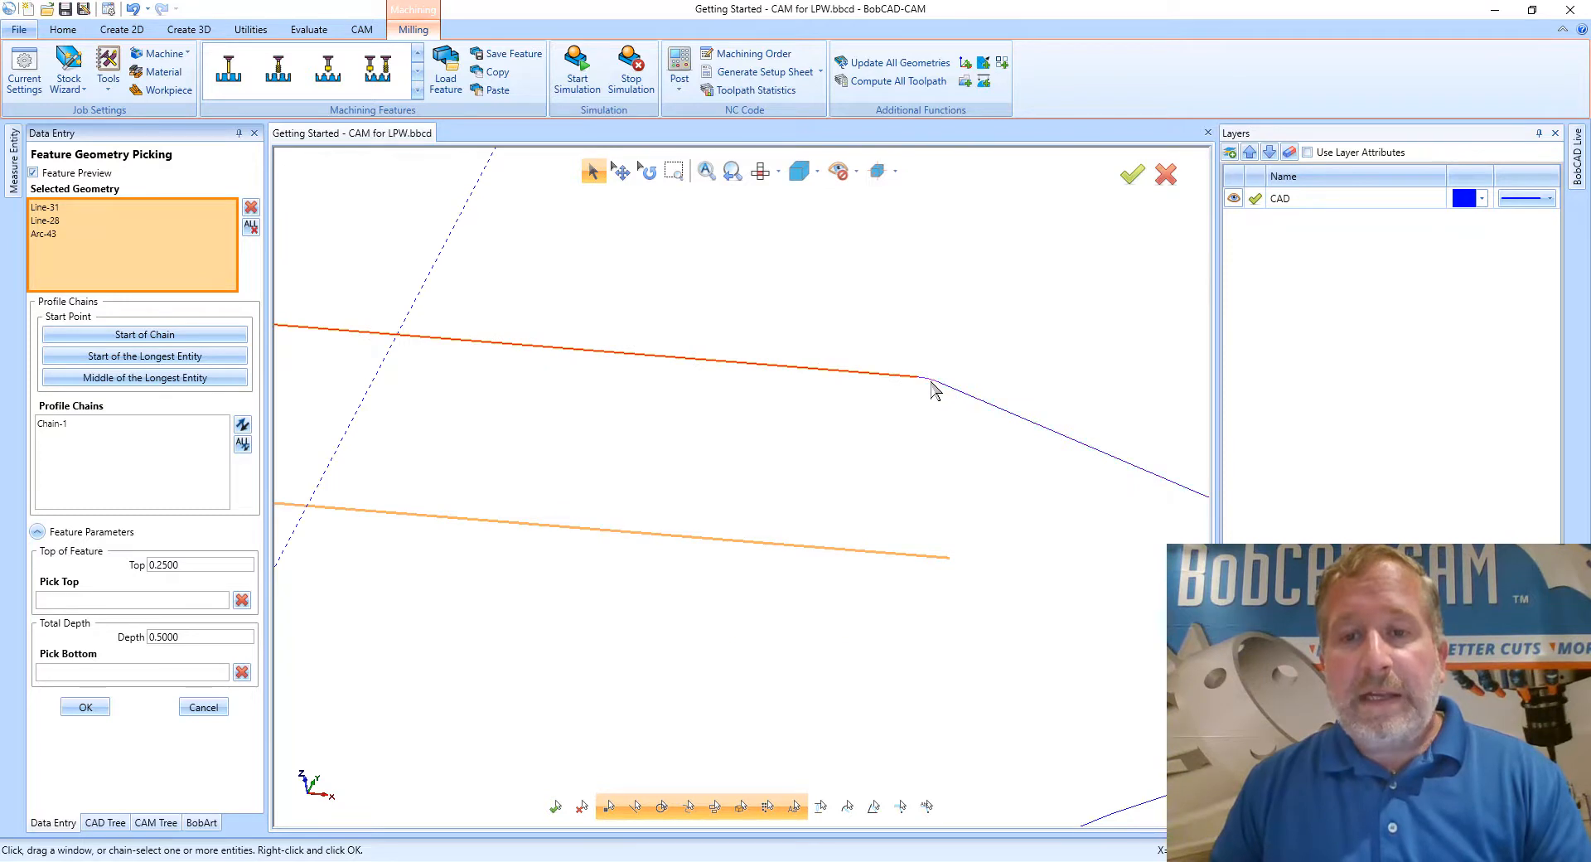
left_click(958, 399)
scroll(958, 398, "down", 5)
scroll(825, 514, "down", 2)
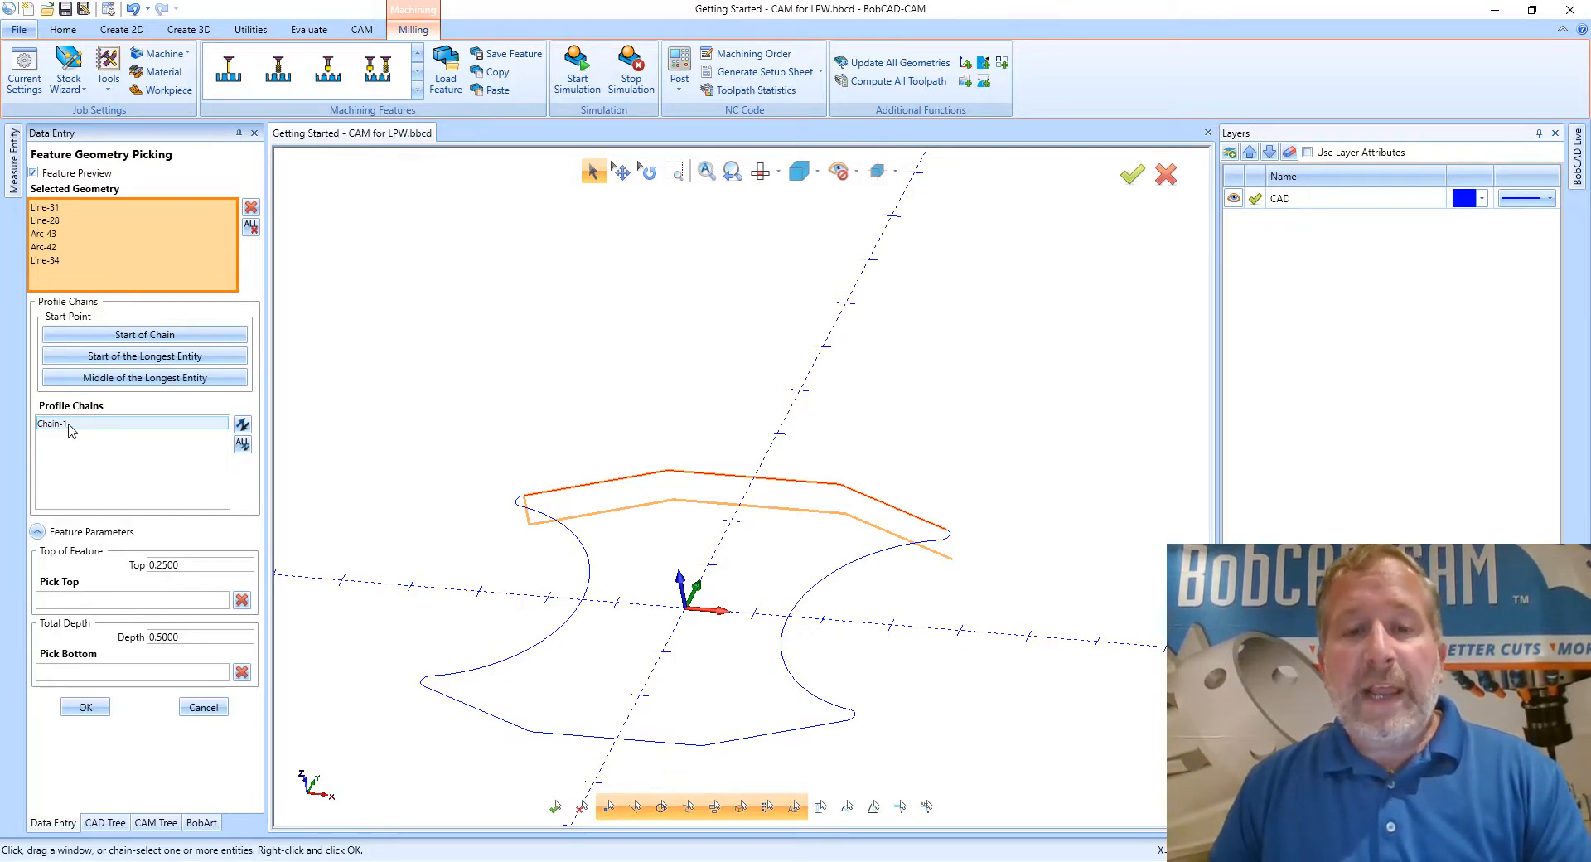
Pick the straight line on the profile's near side as a separate chain, and clear the whole geometry selection.
left_click(662, 741)
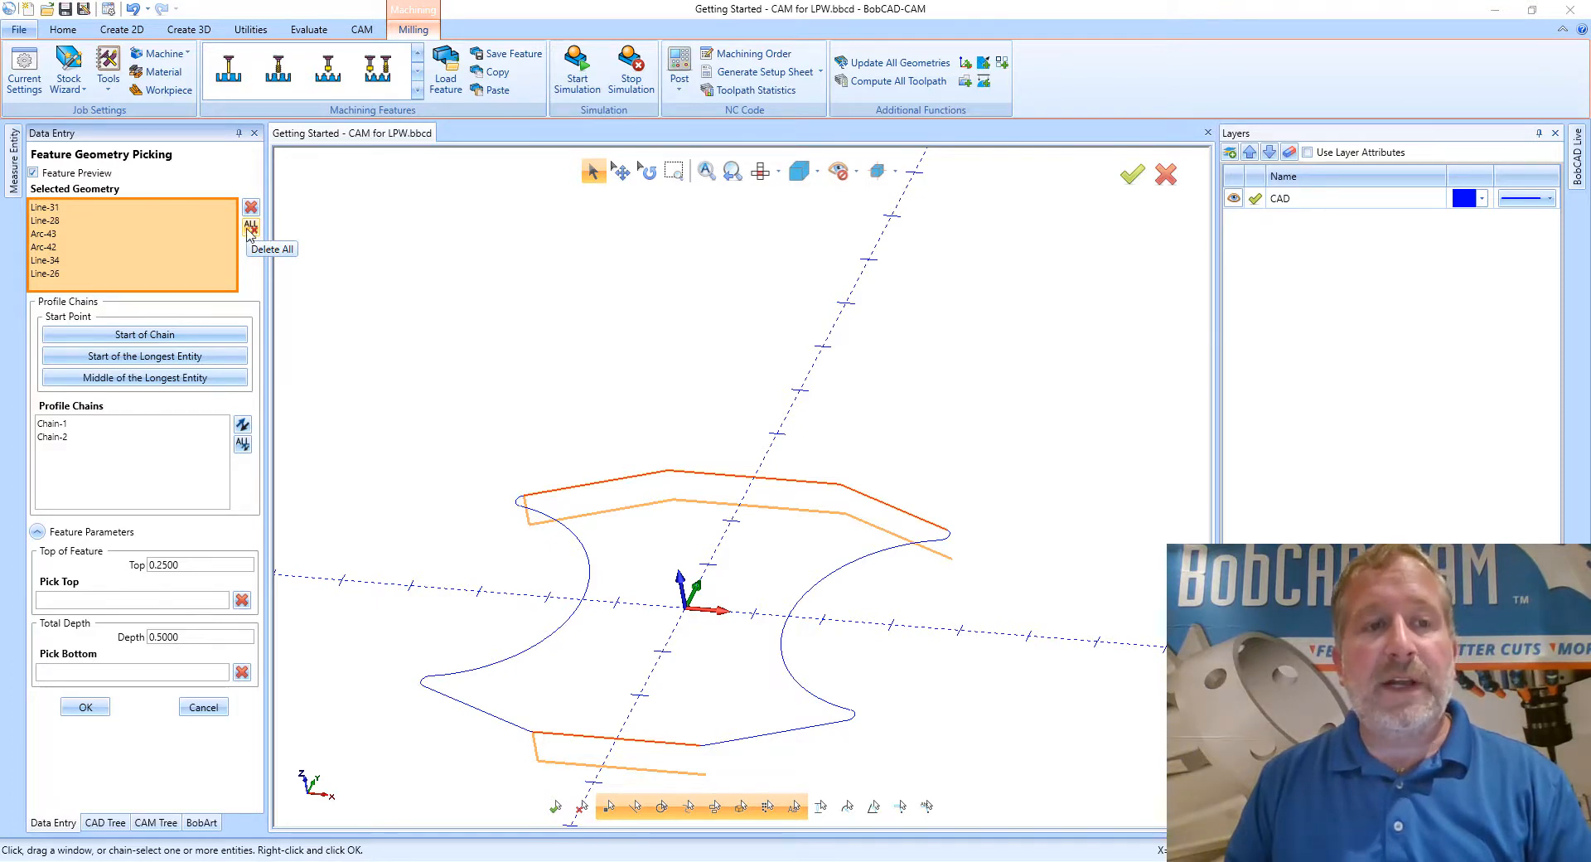
left_click(81, 222)
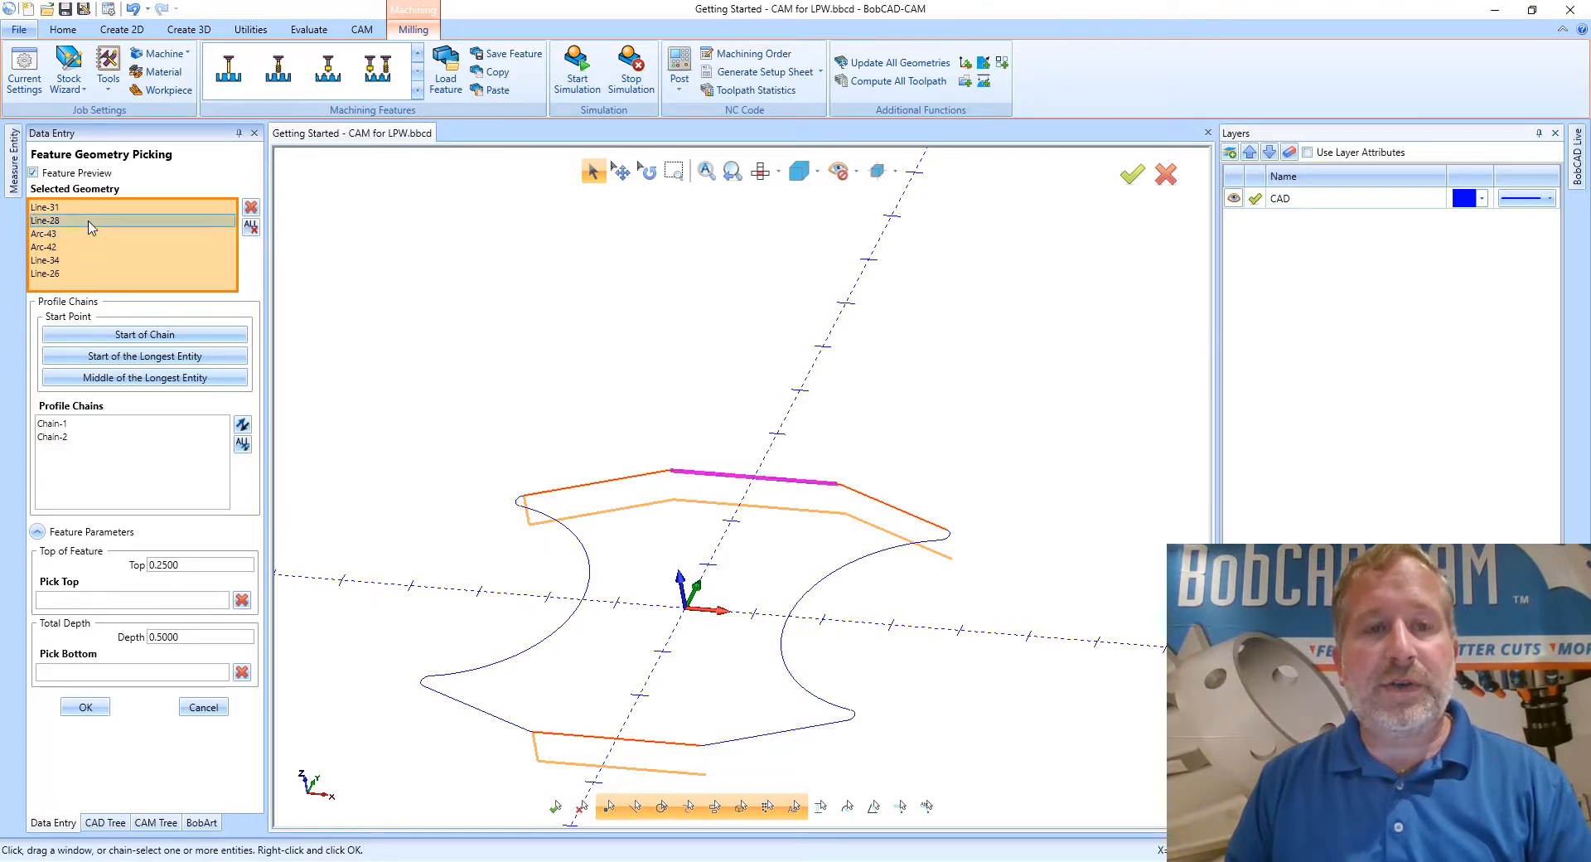
left_click(251, 227)
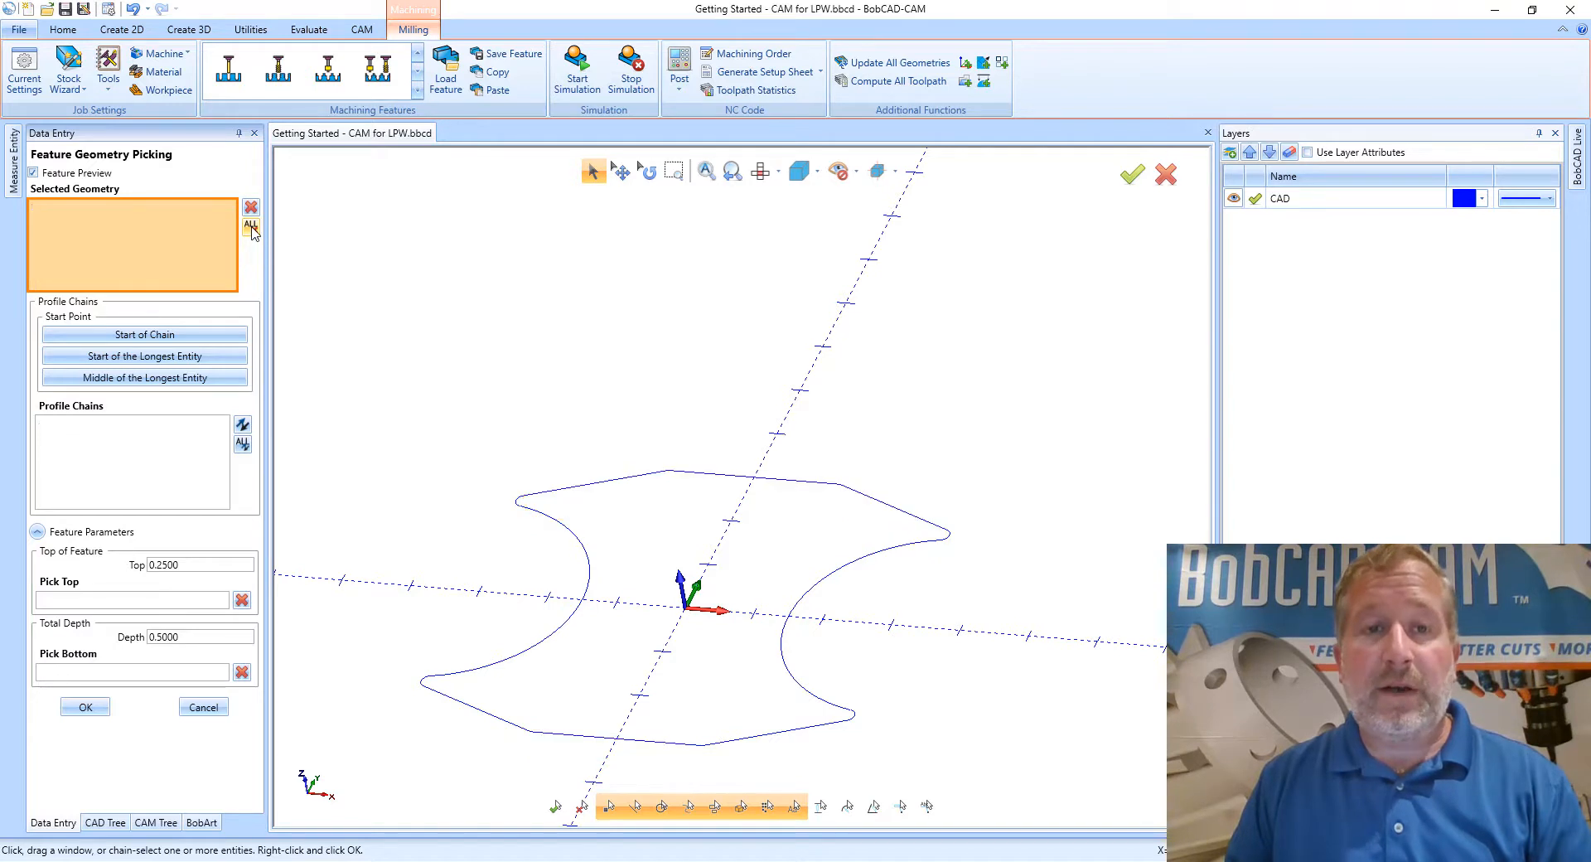
Select the entire closed profile as the feature geometry and set the total depth to 0.250.
middle_click_drag(668, 494, 706, 365)
left_click_drag(347, 254, 1051, 701)
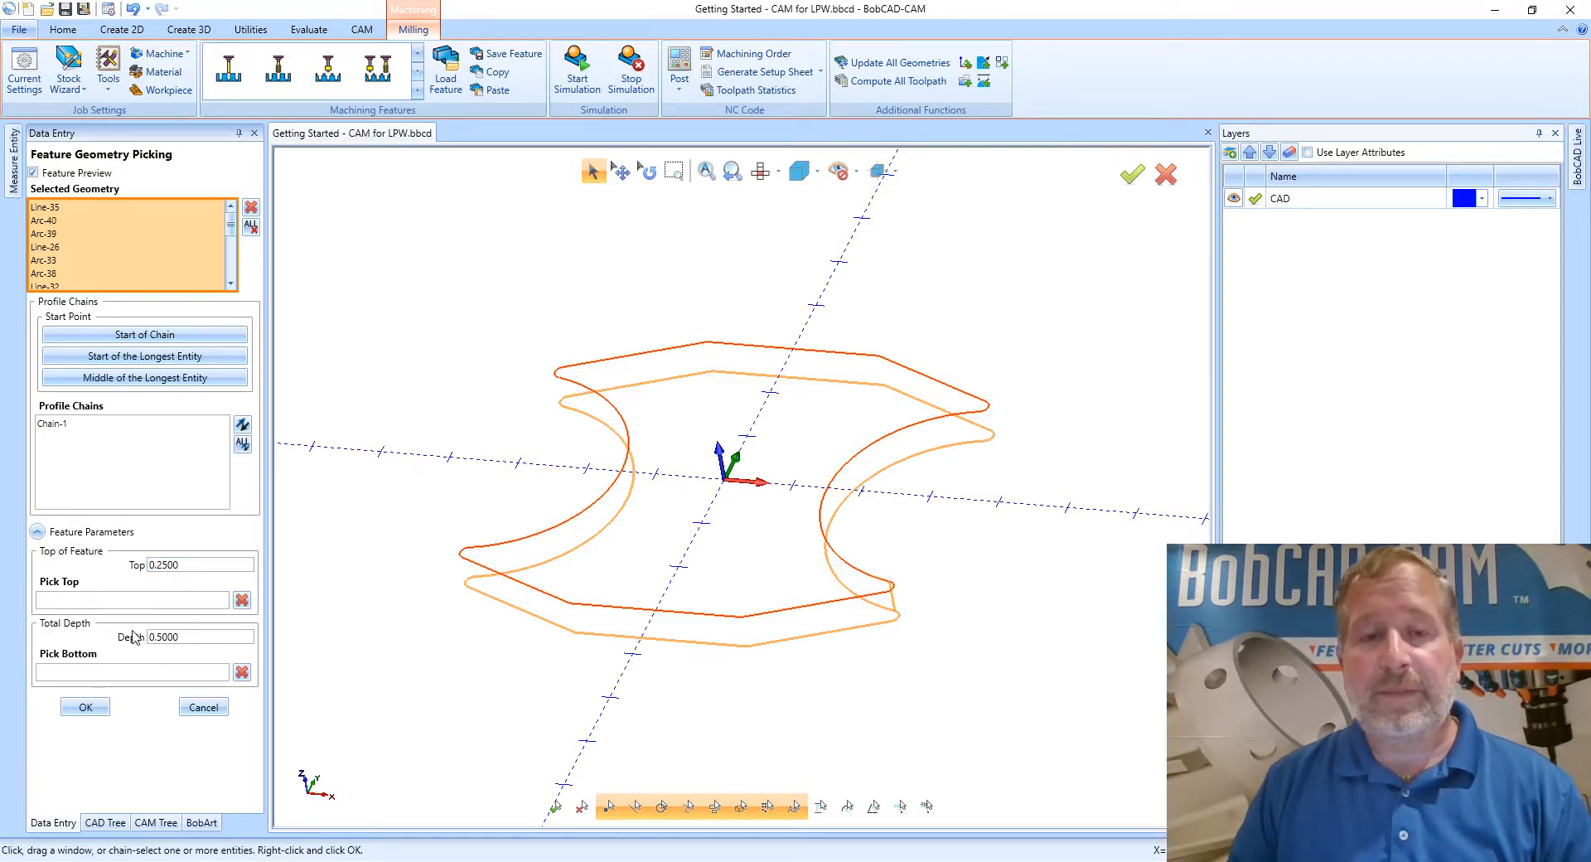
left_click_drag(187, 640, 98, 637)
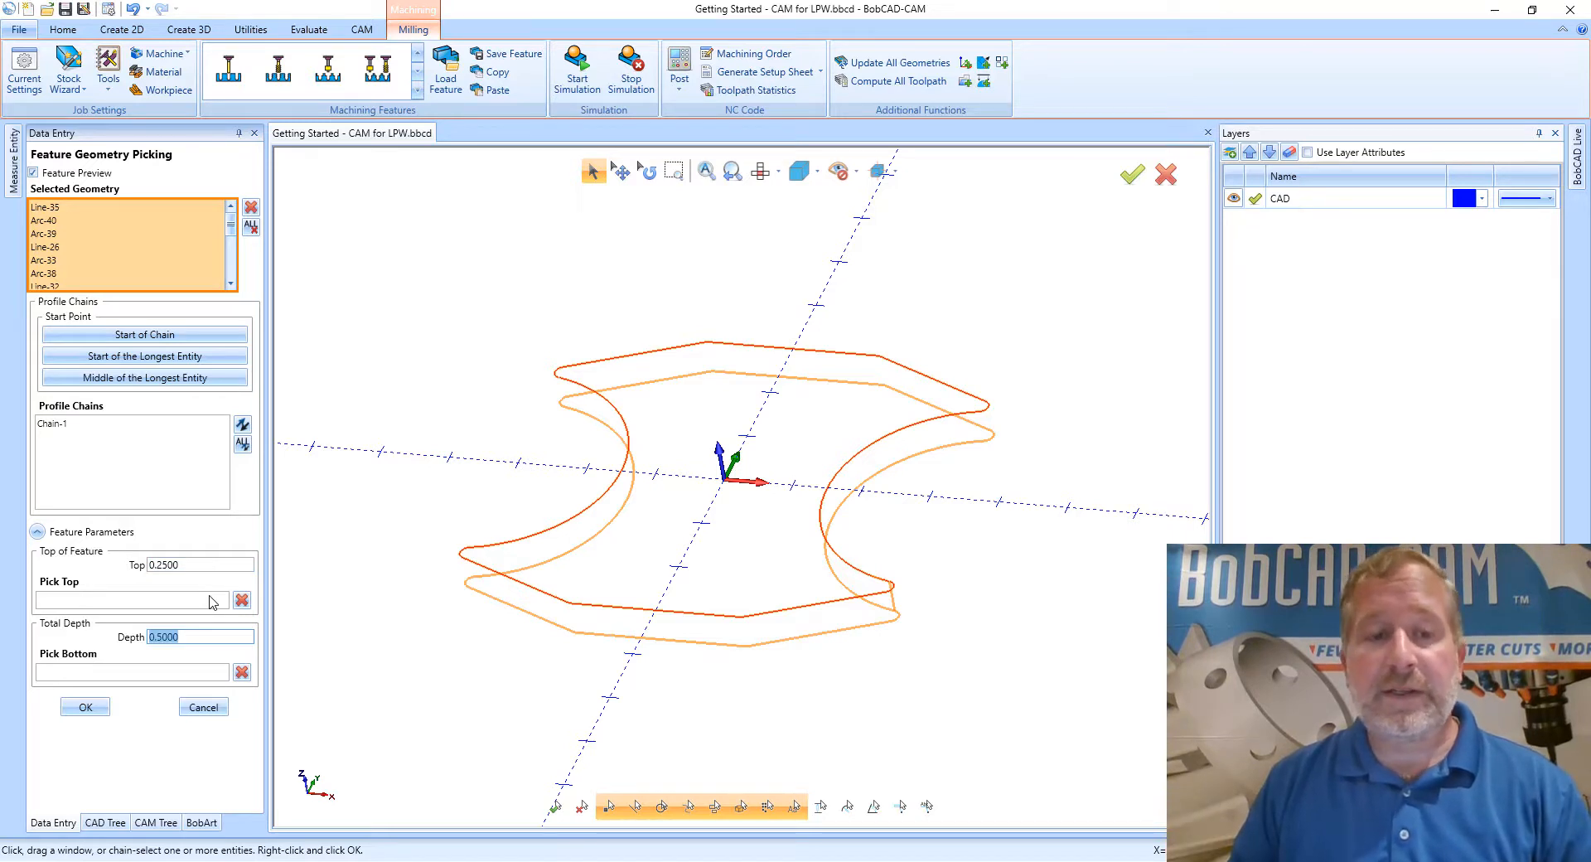
left_click(200, 636)
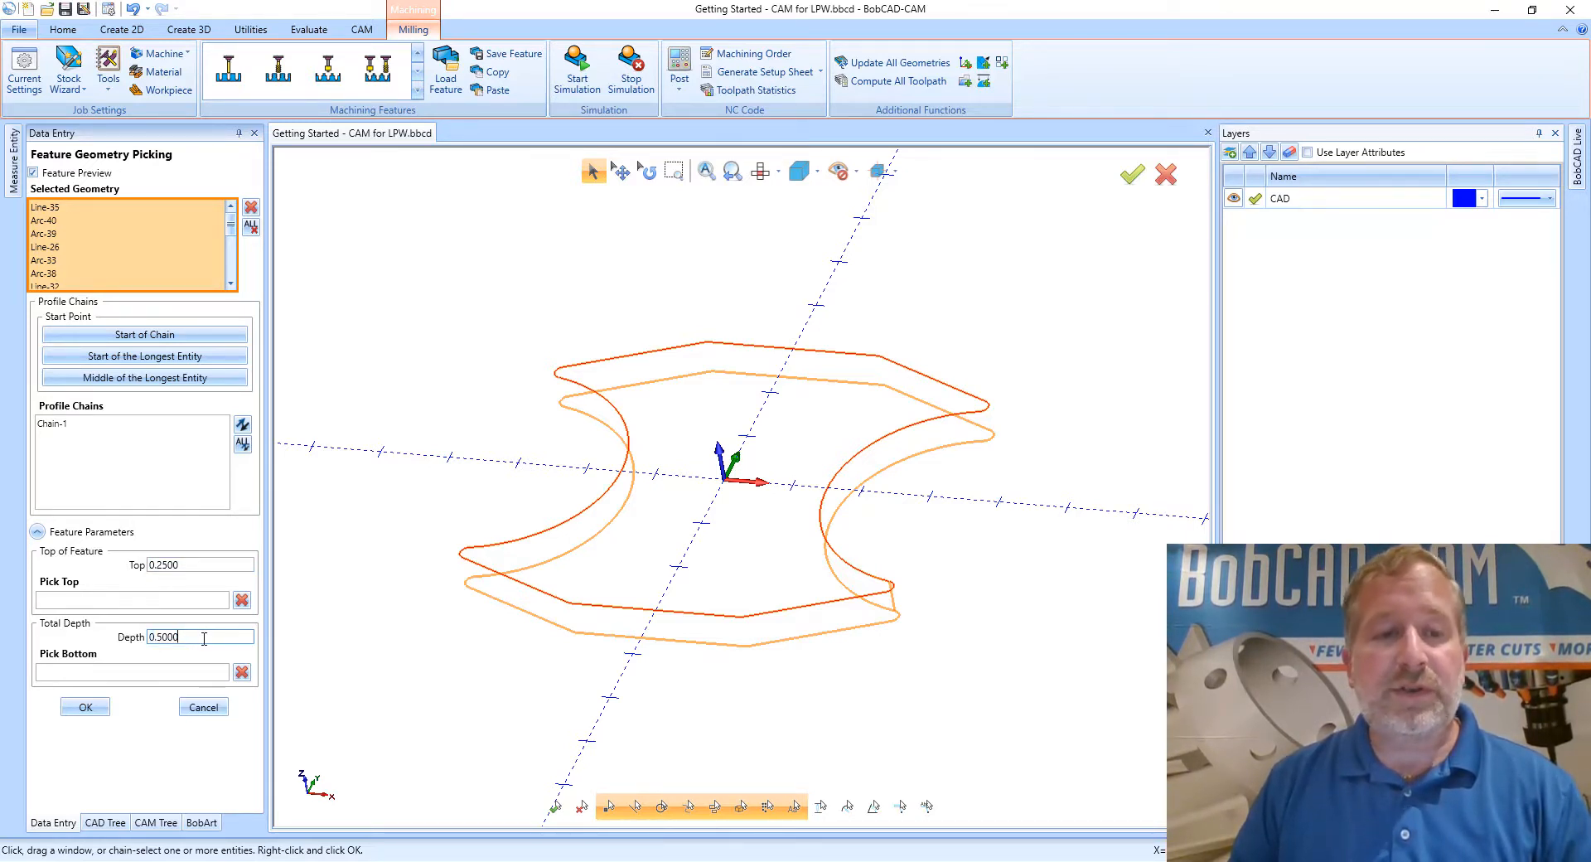
left_click_drag(203, 638, 128, 636)
type(".25")
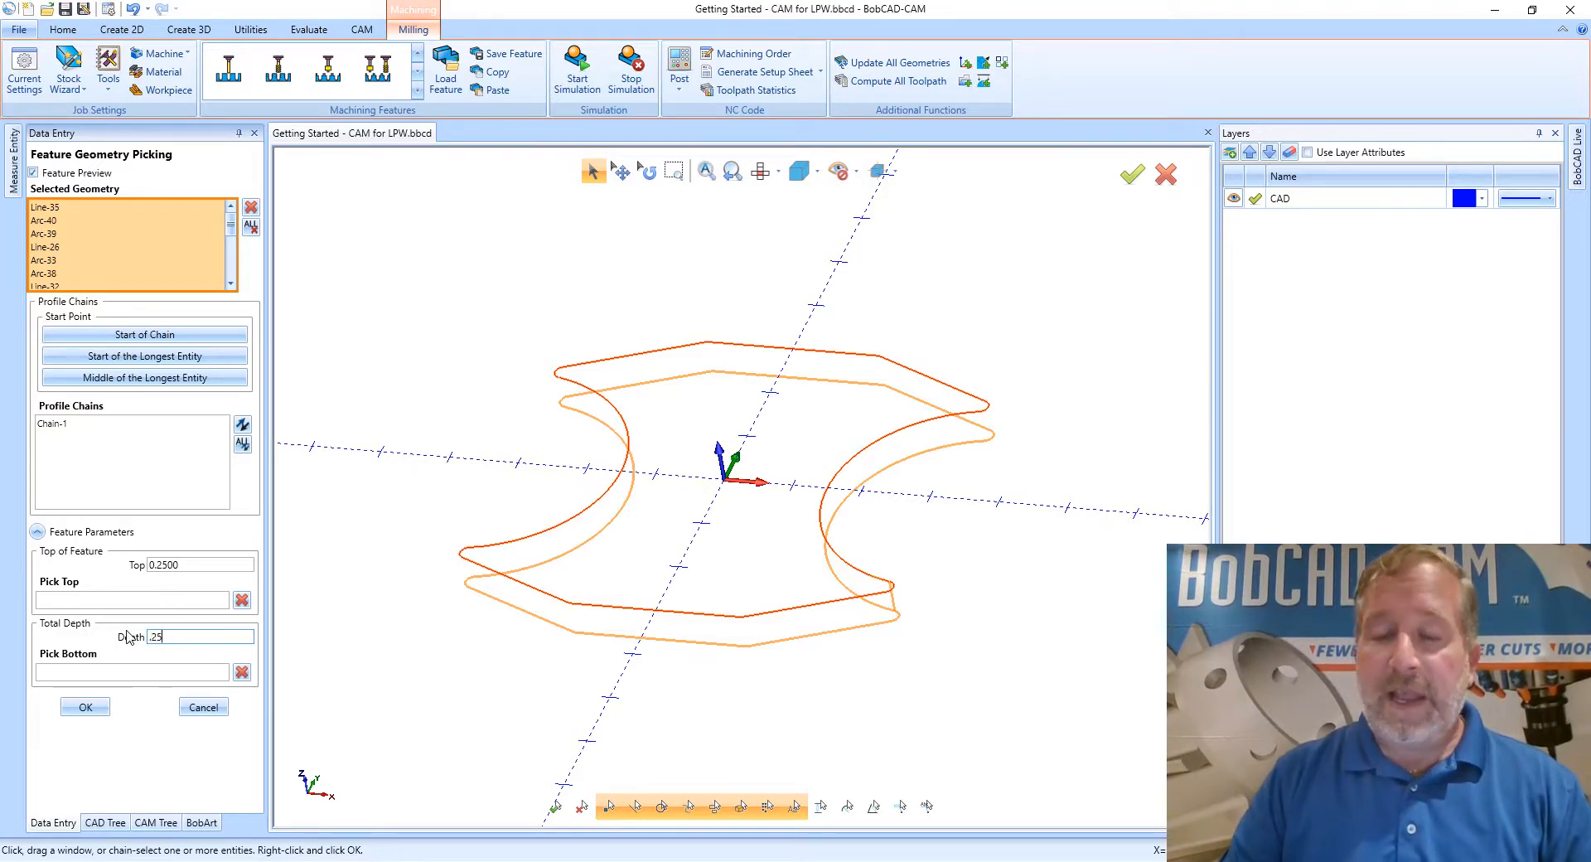
type("0")
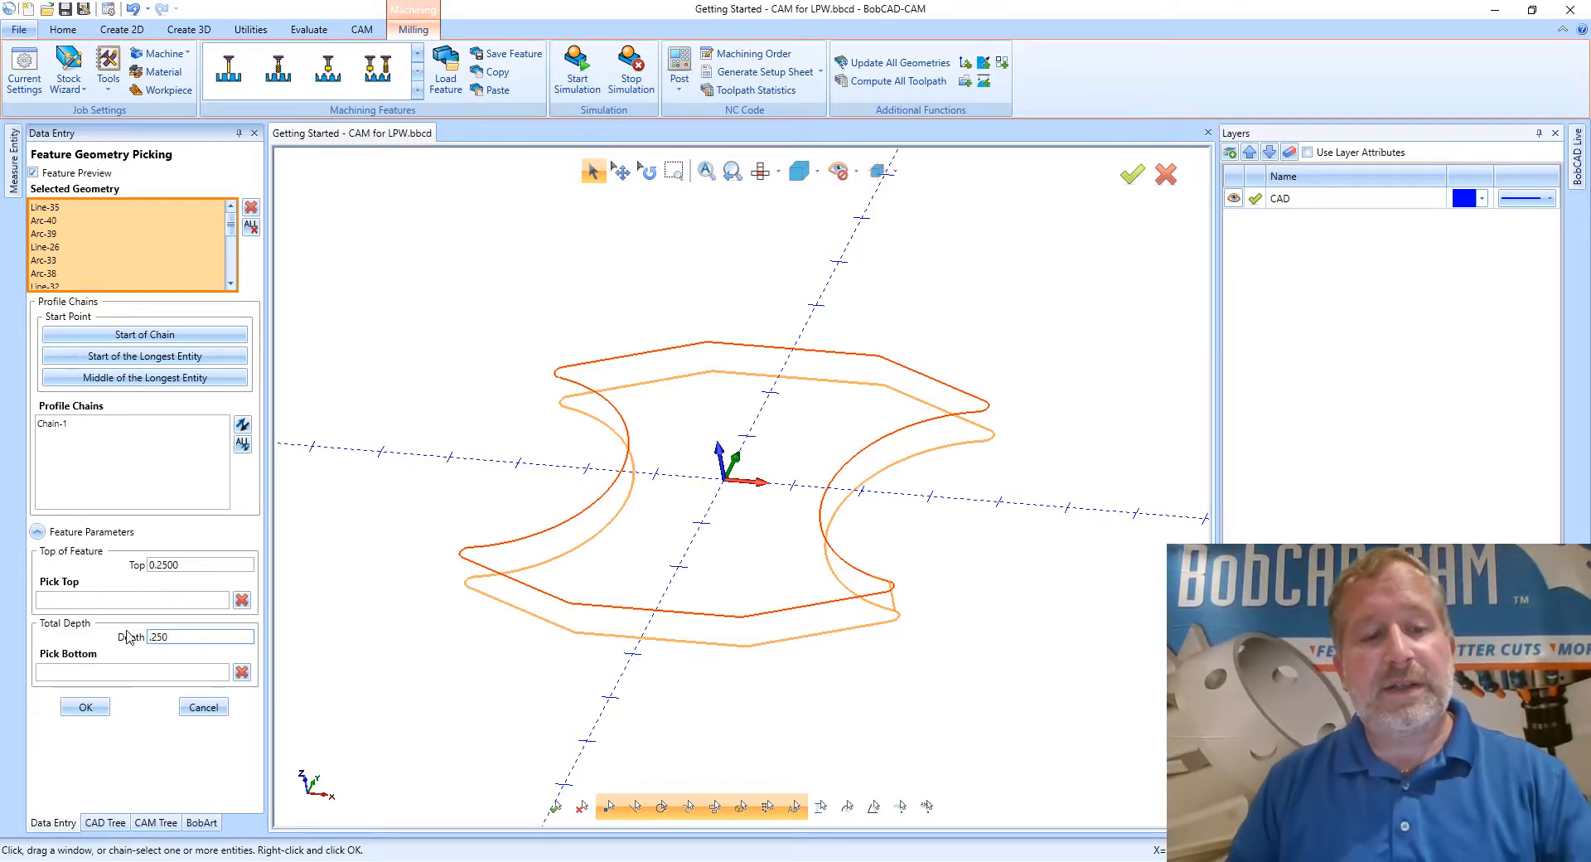
key("Return")
left_click(212, 568)
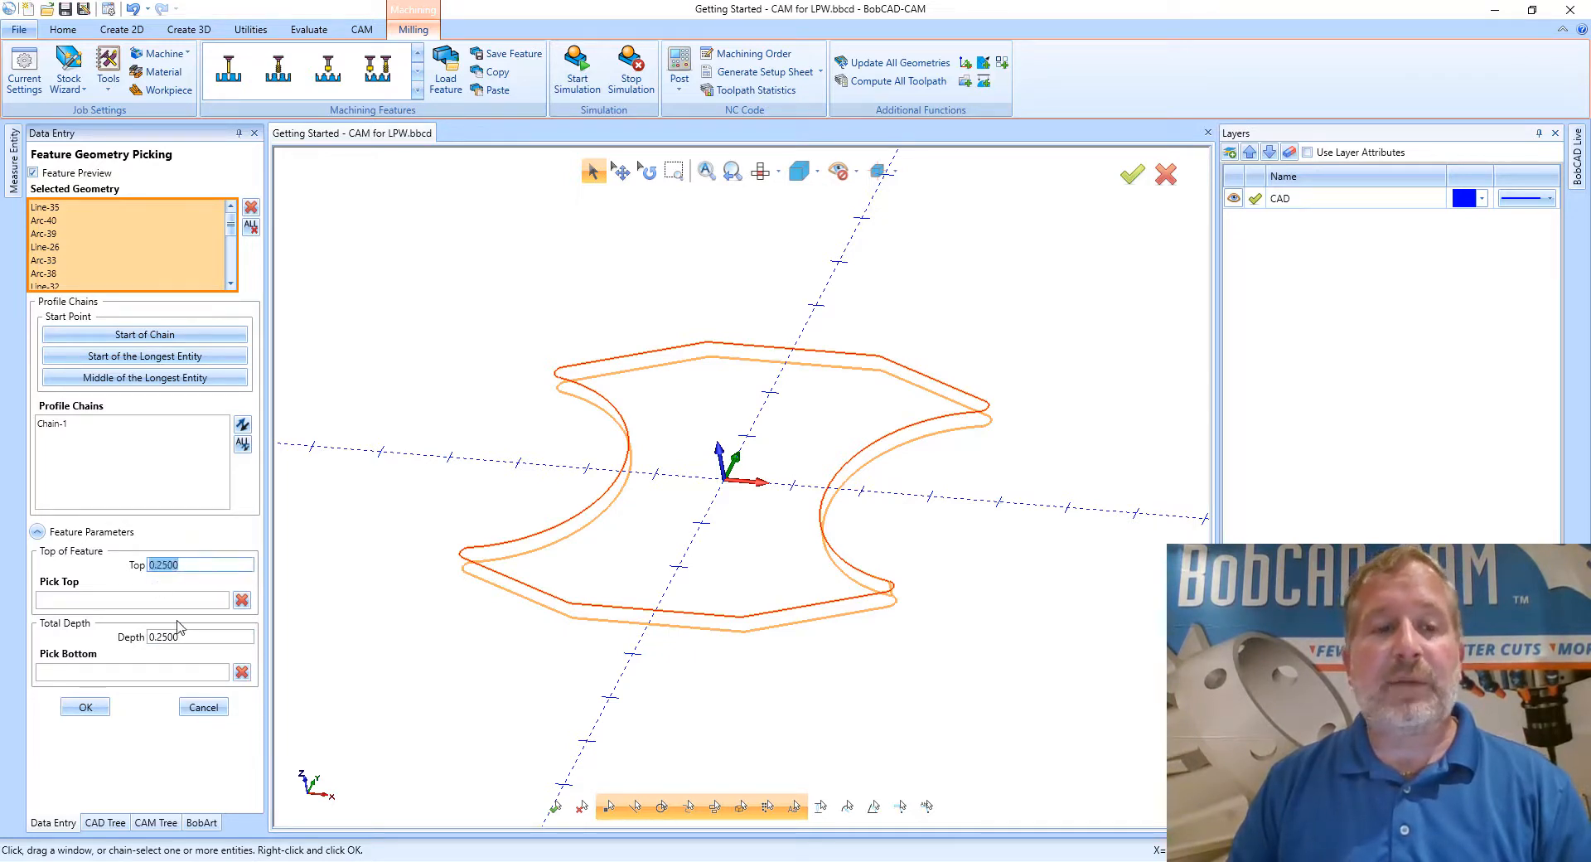
left_click(197, 636)
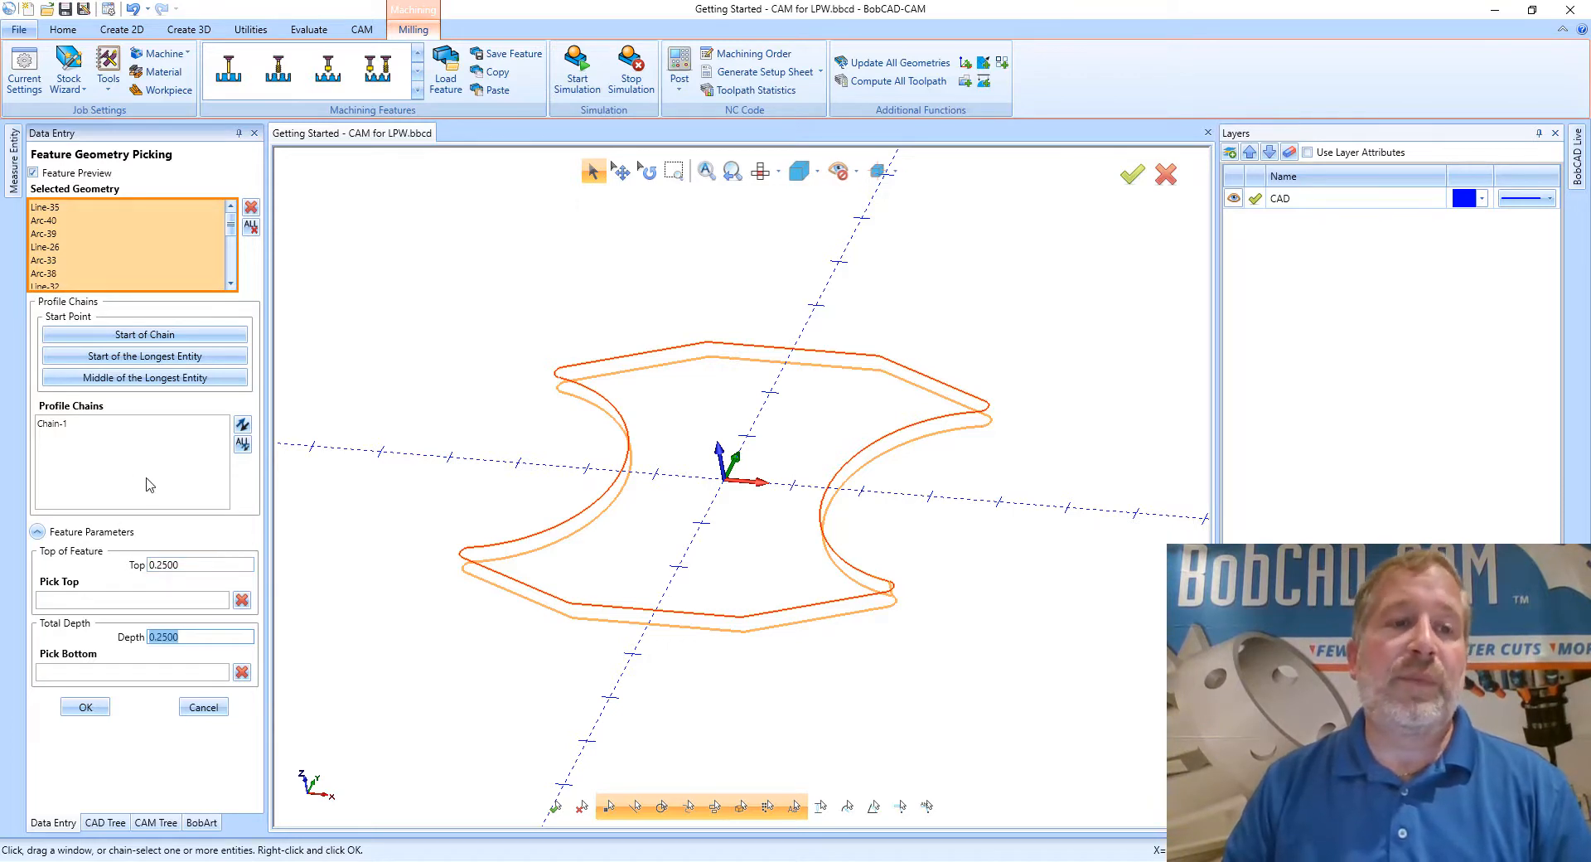
Move the start point of Chain-1 to the middle of the straight edge on the profile's far side.
left_click(67, 425)
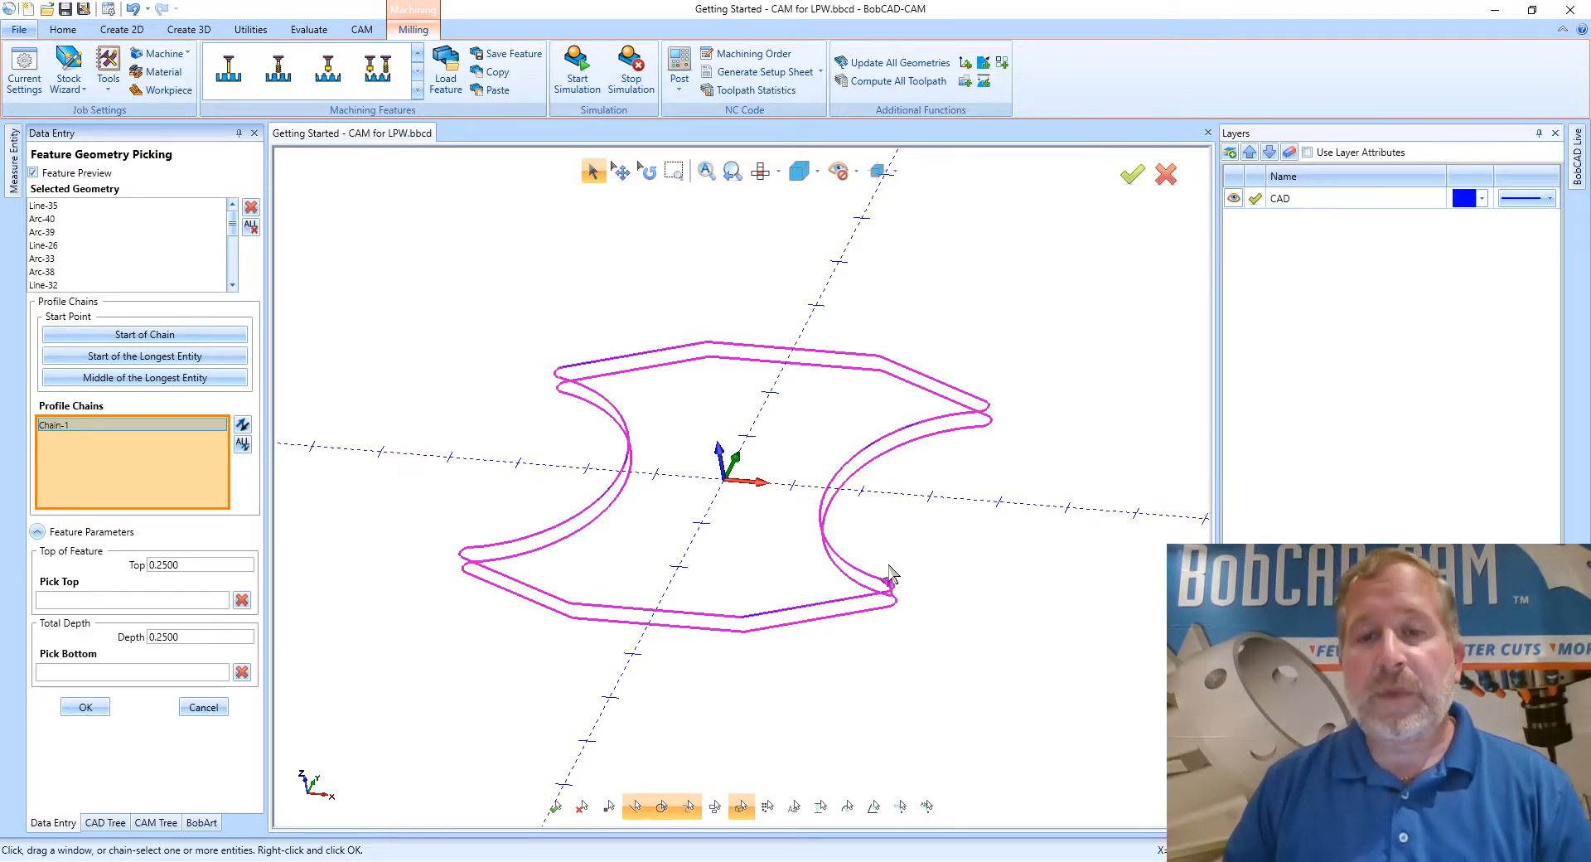
scroll(887, 598, "up", 6)
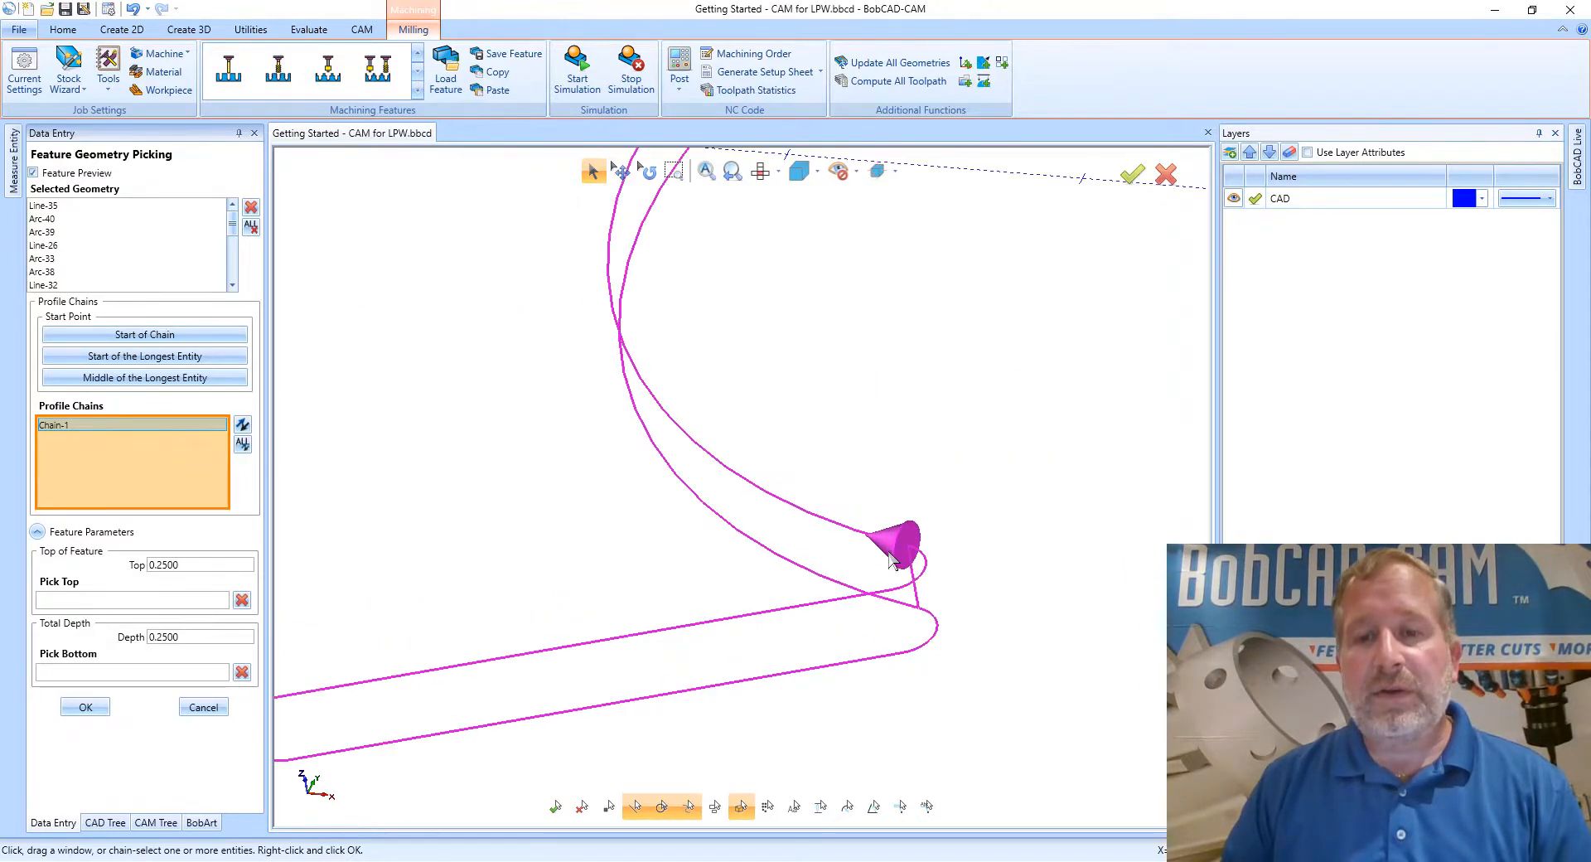
scroll(884, 575, "down", 6)
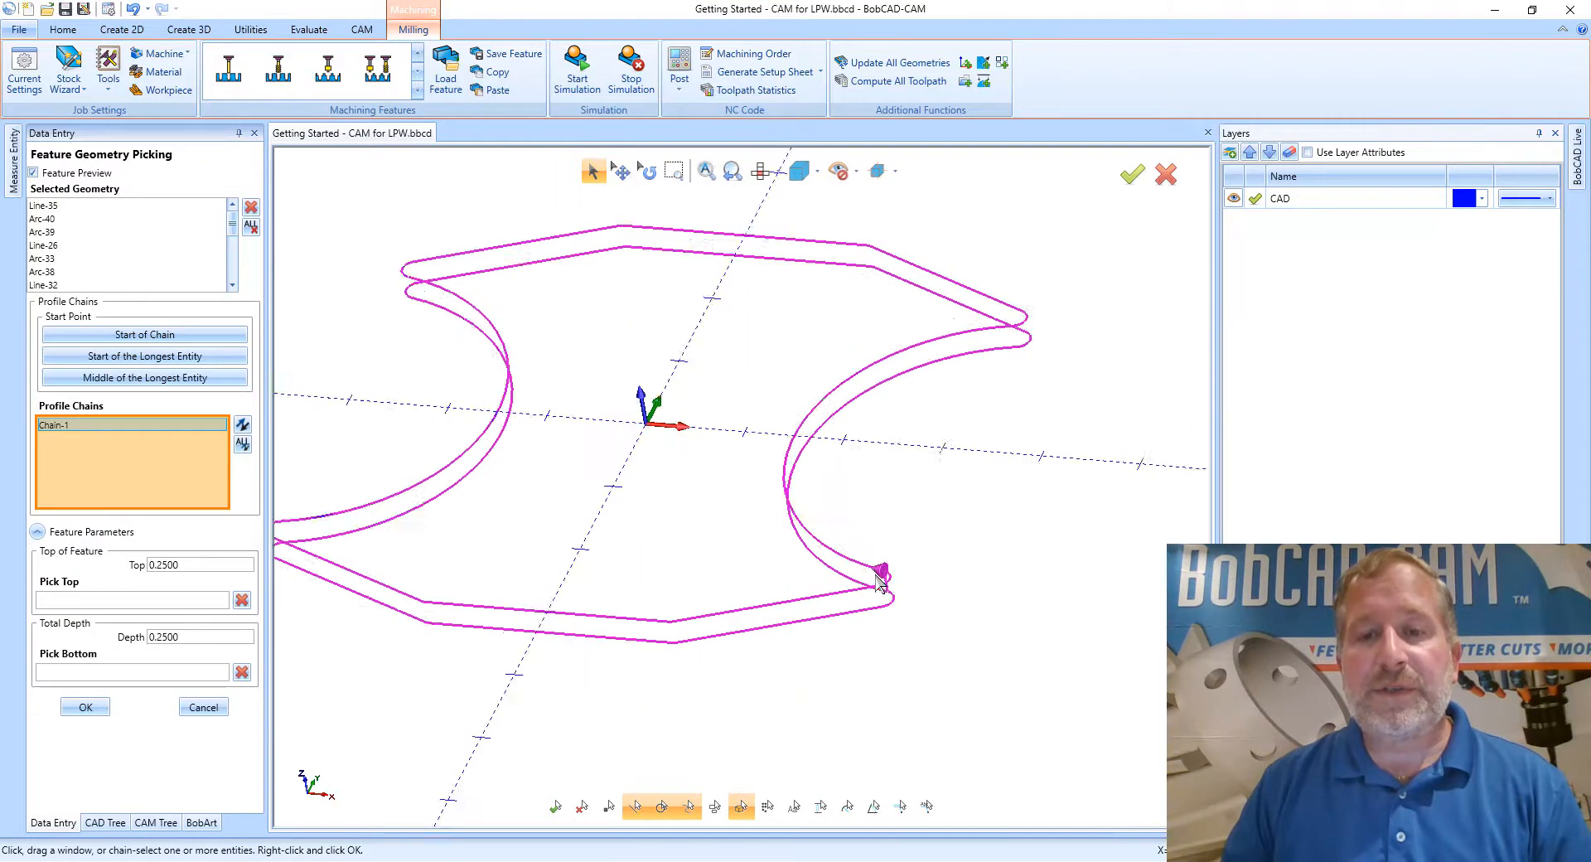
scroll(870, 580, "up", 2)
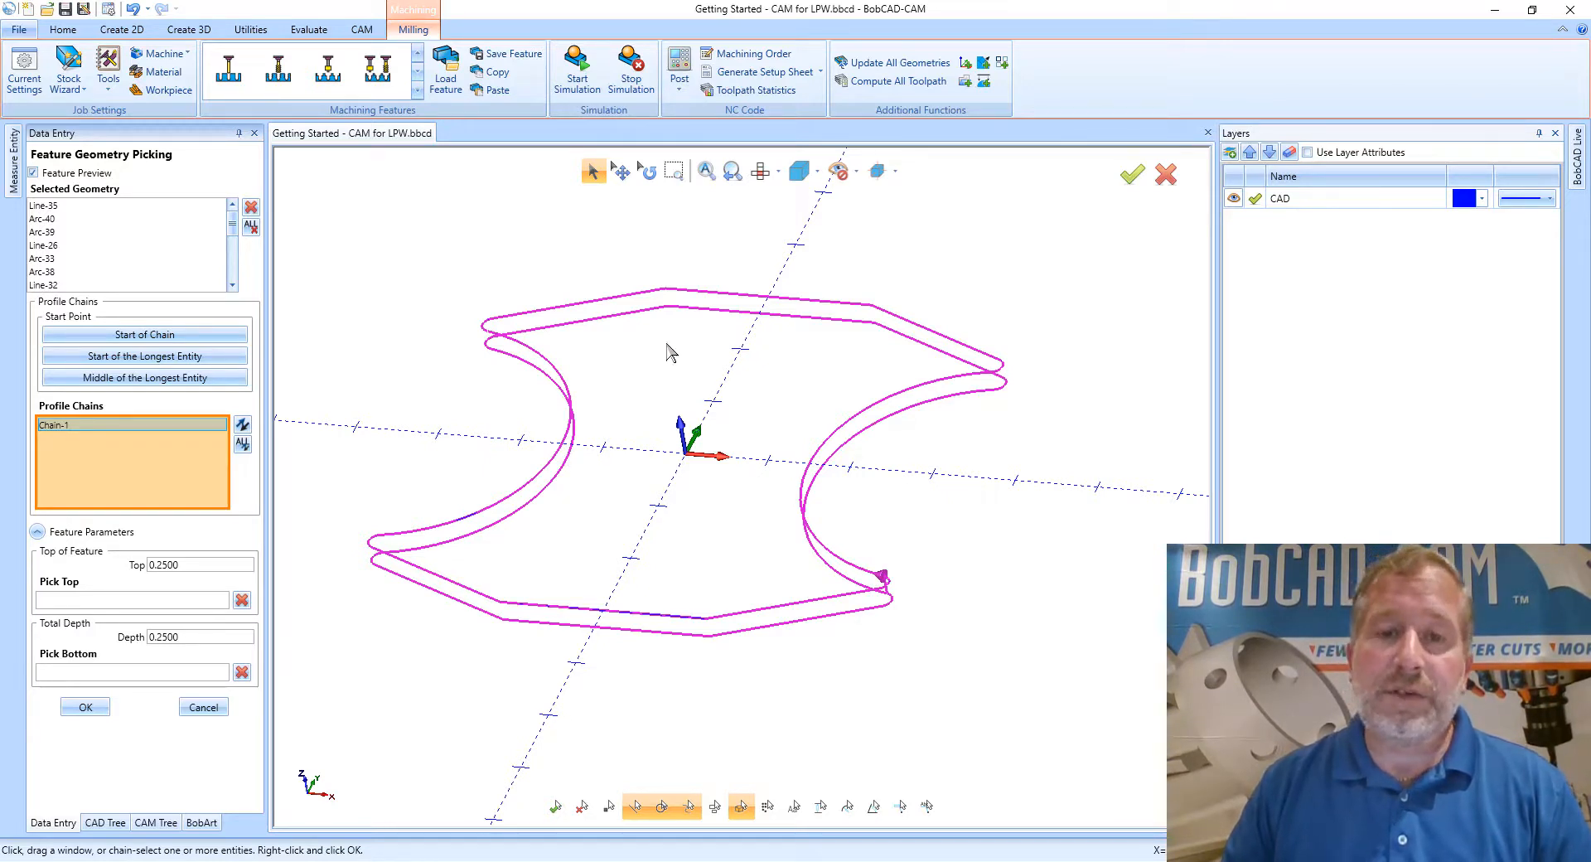
left_click(763, 300)
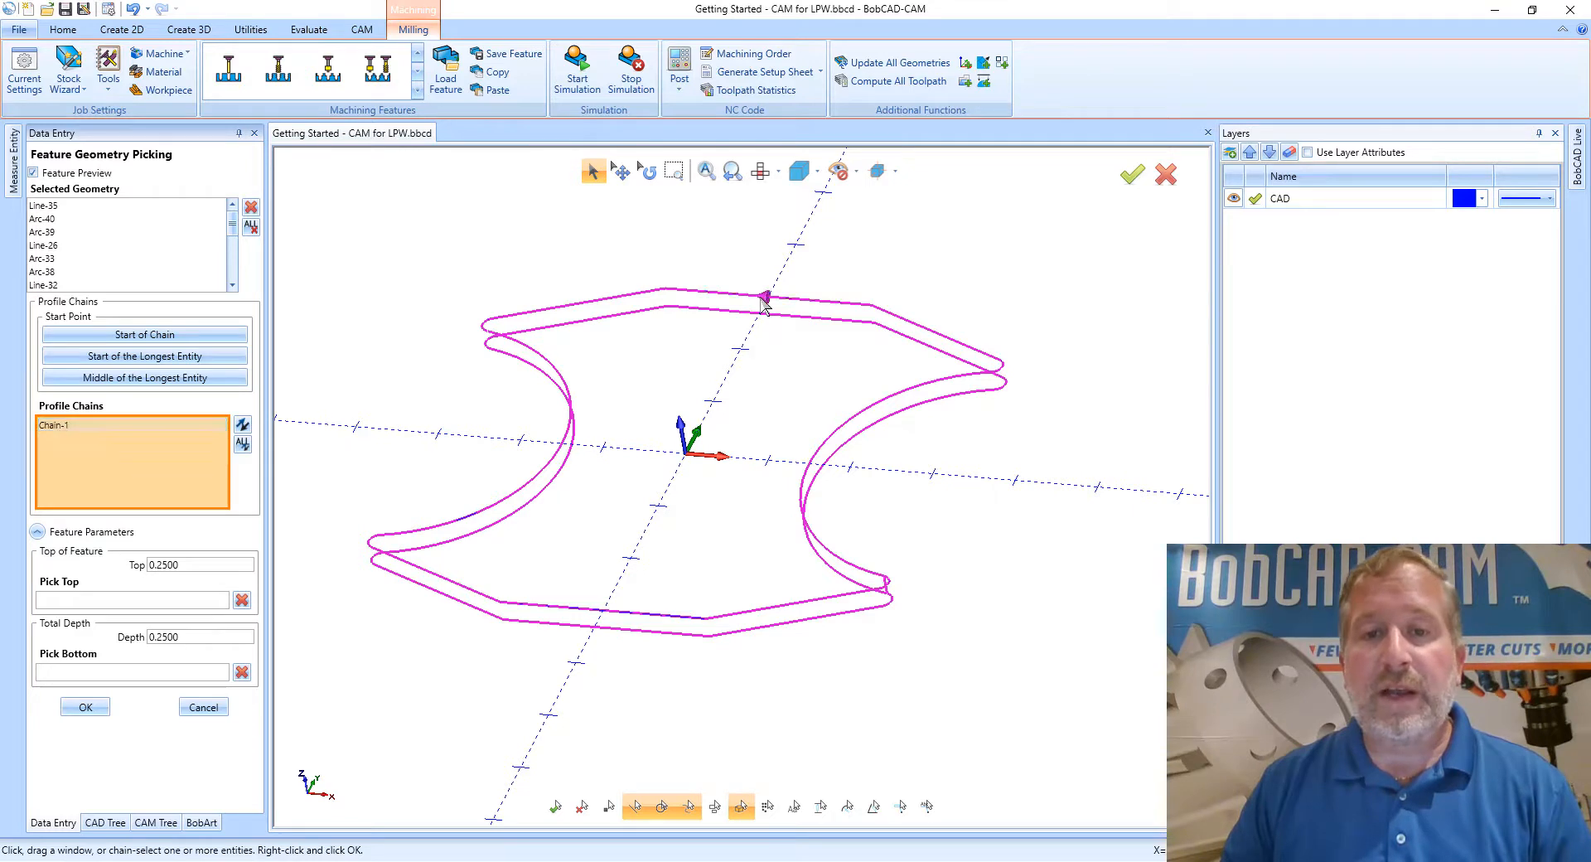
Try Chain-1's start point on the adjacent angled edge and its corner, and return it to the middle of the far straight edge.
left_click(576, 306)
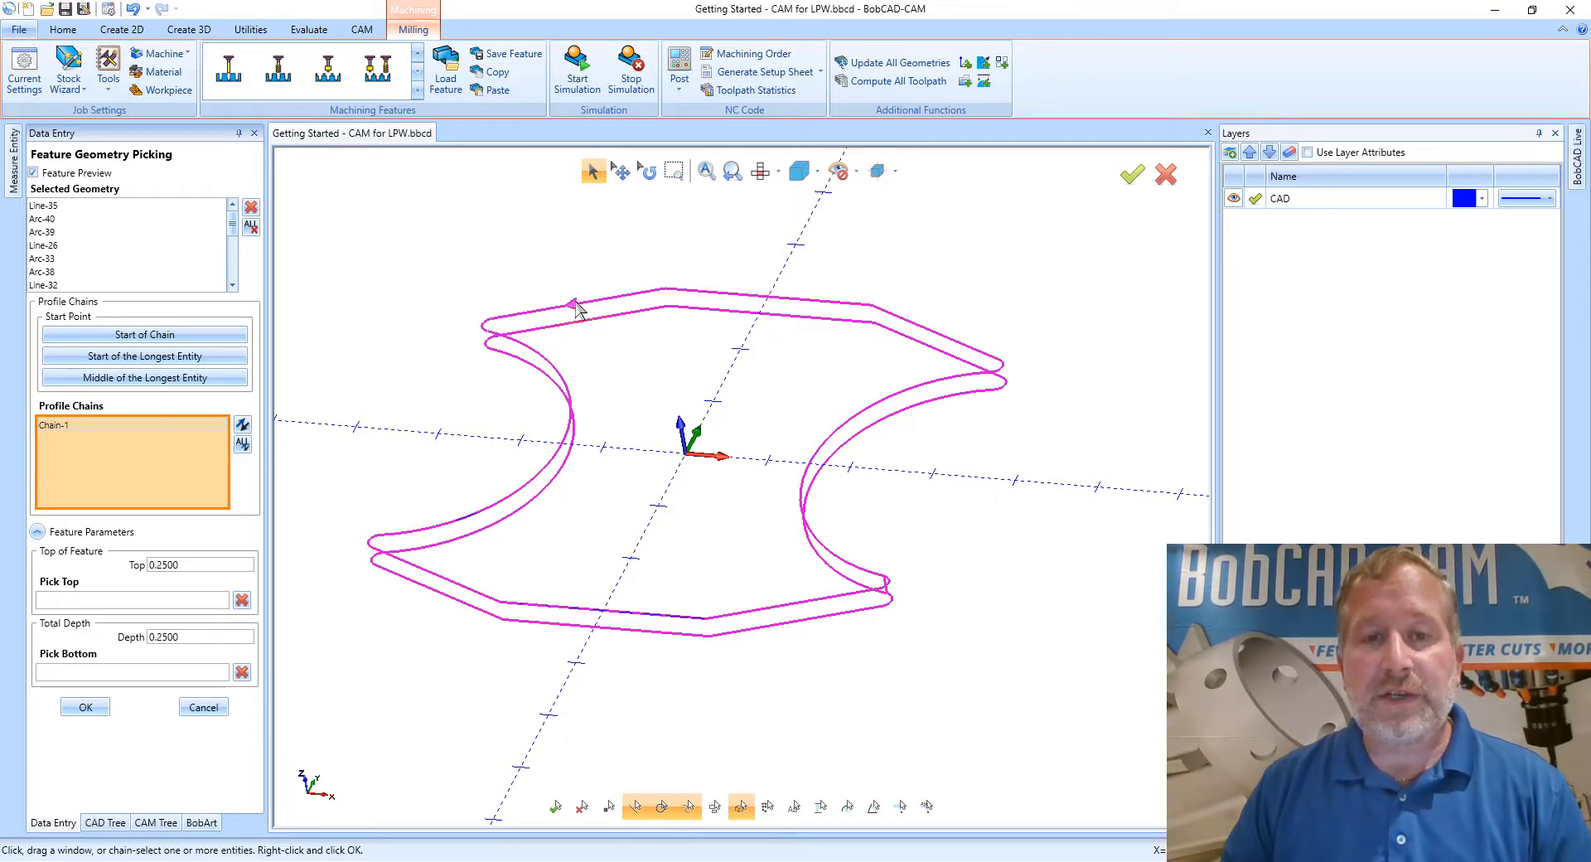
left_click(661, 292)
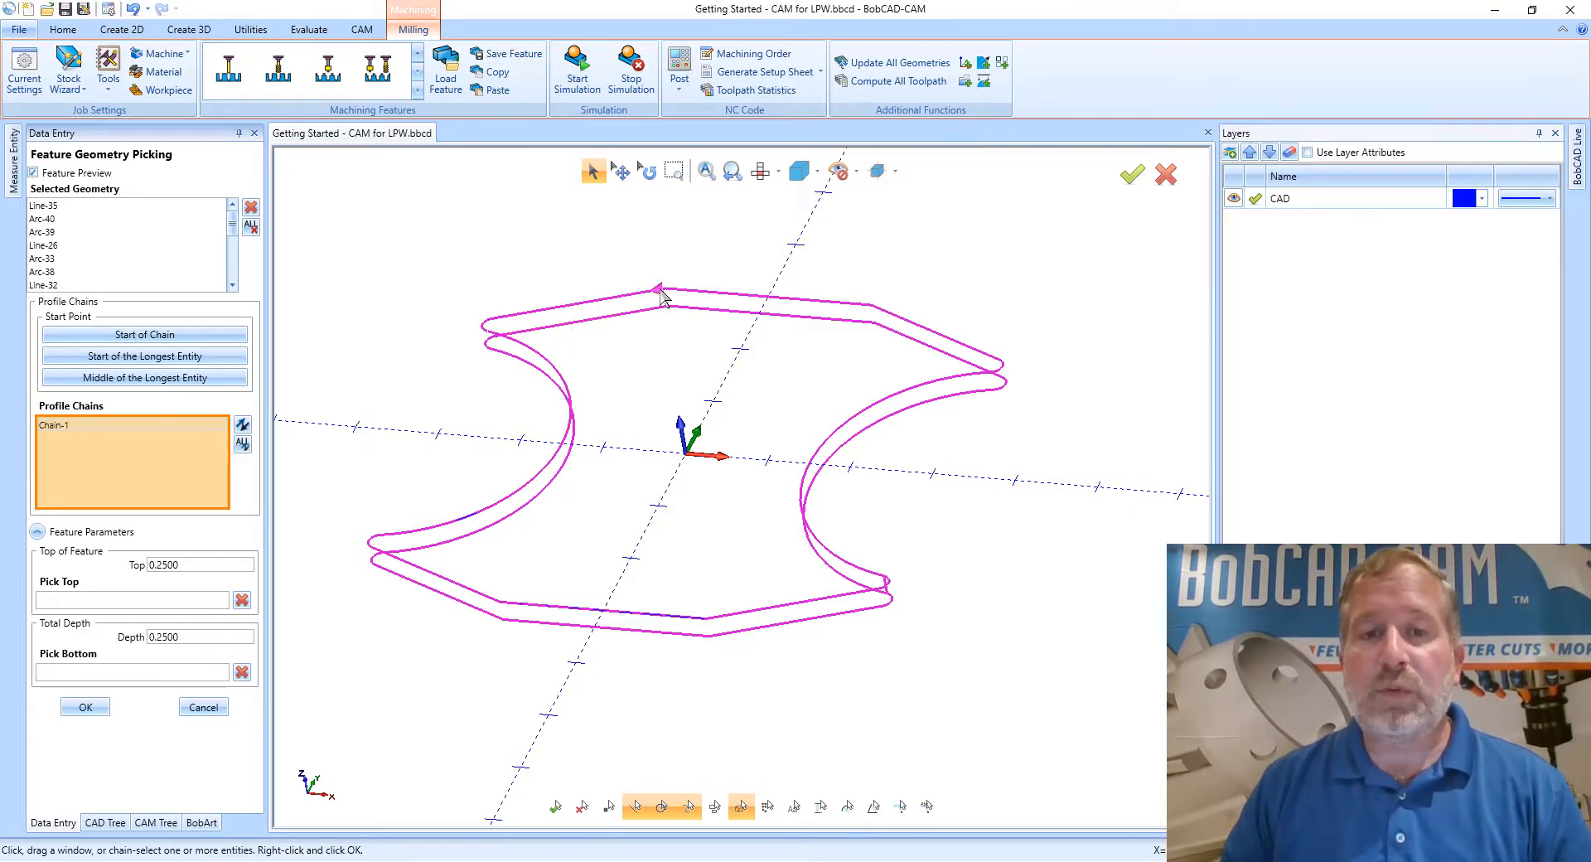
left_click(720, 293)
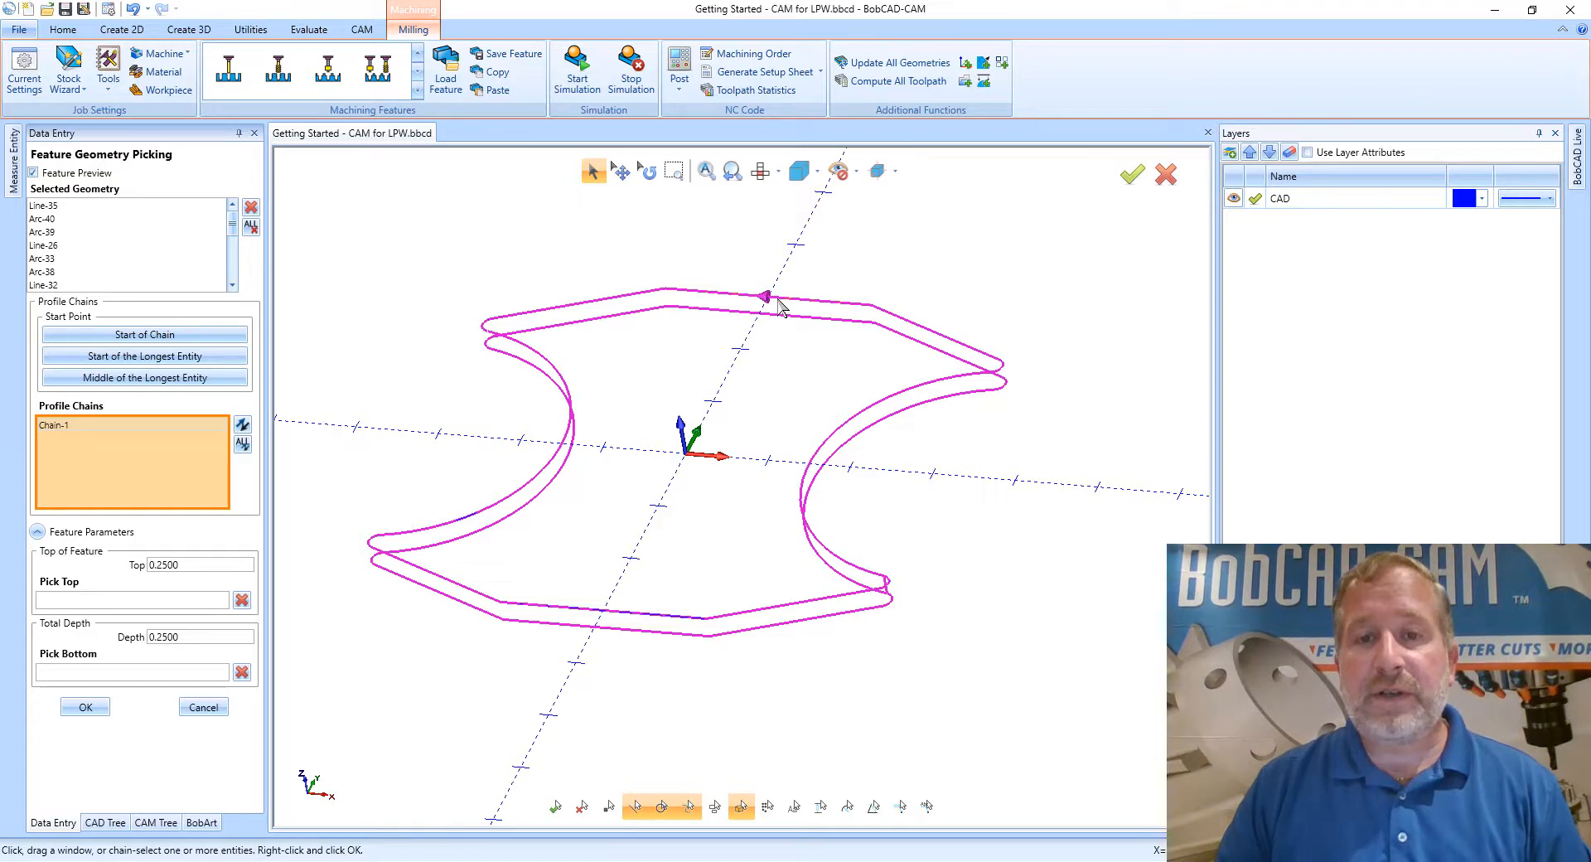
Reverse Chain-1's cutting direction at its start point, flip it twice more to test it, and accept the feature geometry.
left_click(776, 299)
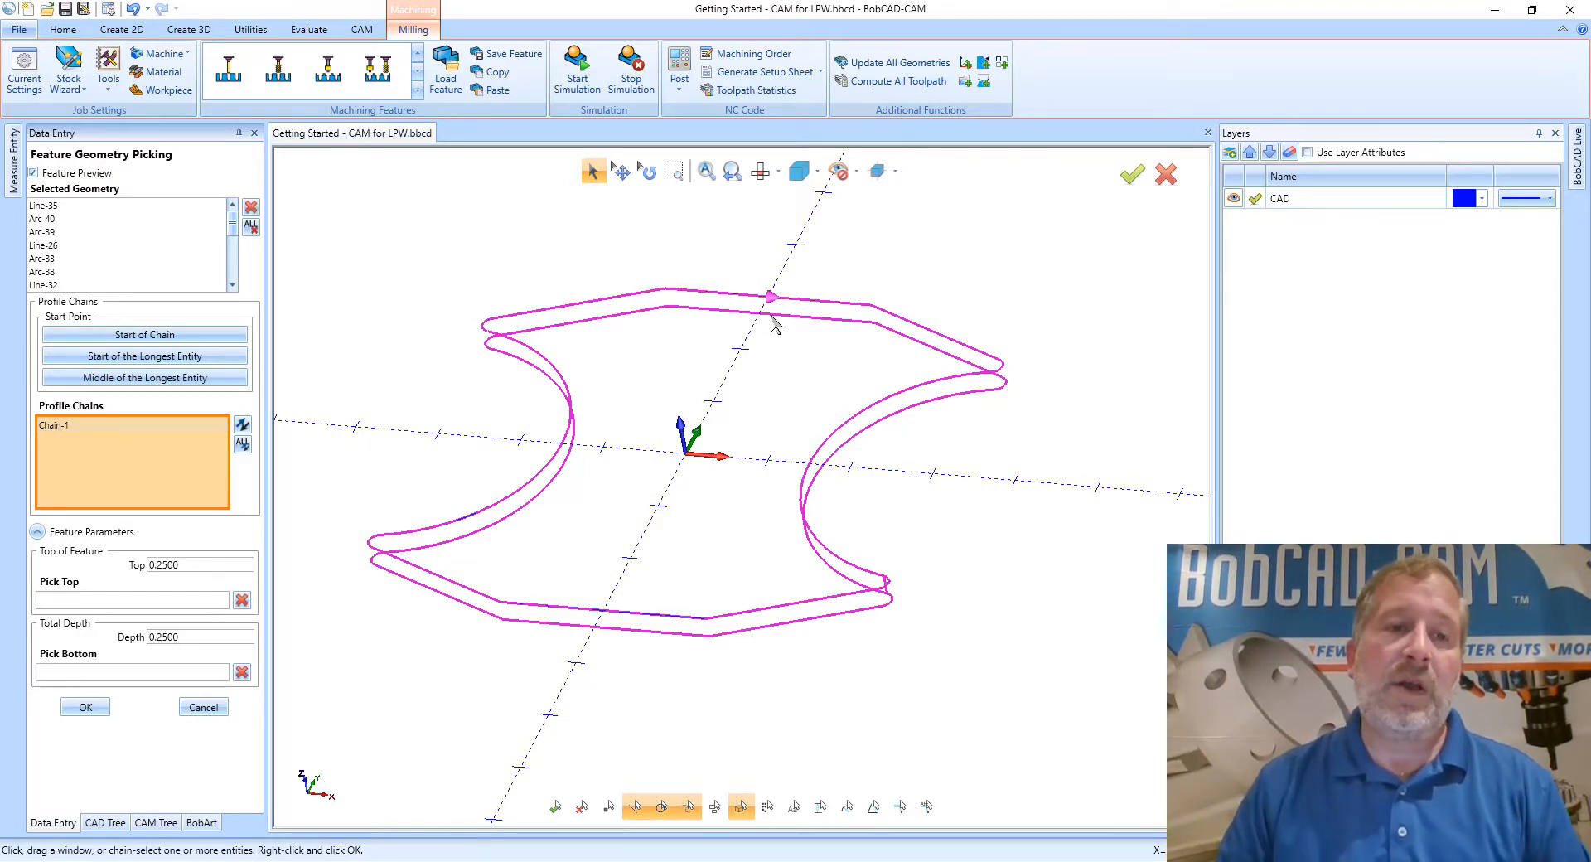
left_click(52, 427)
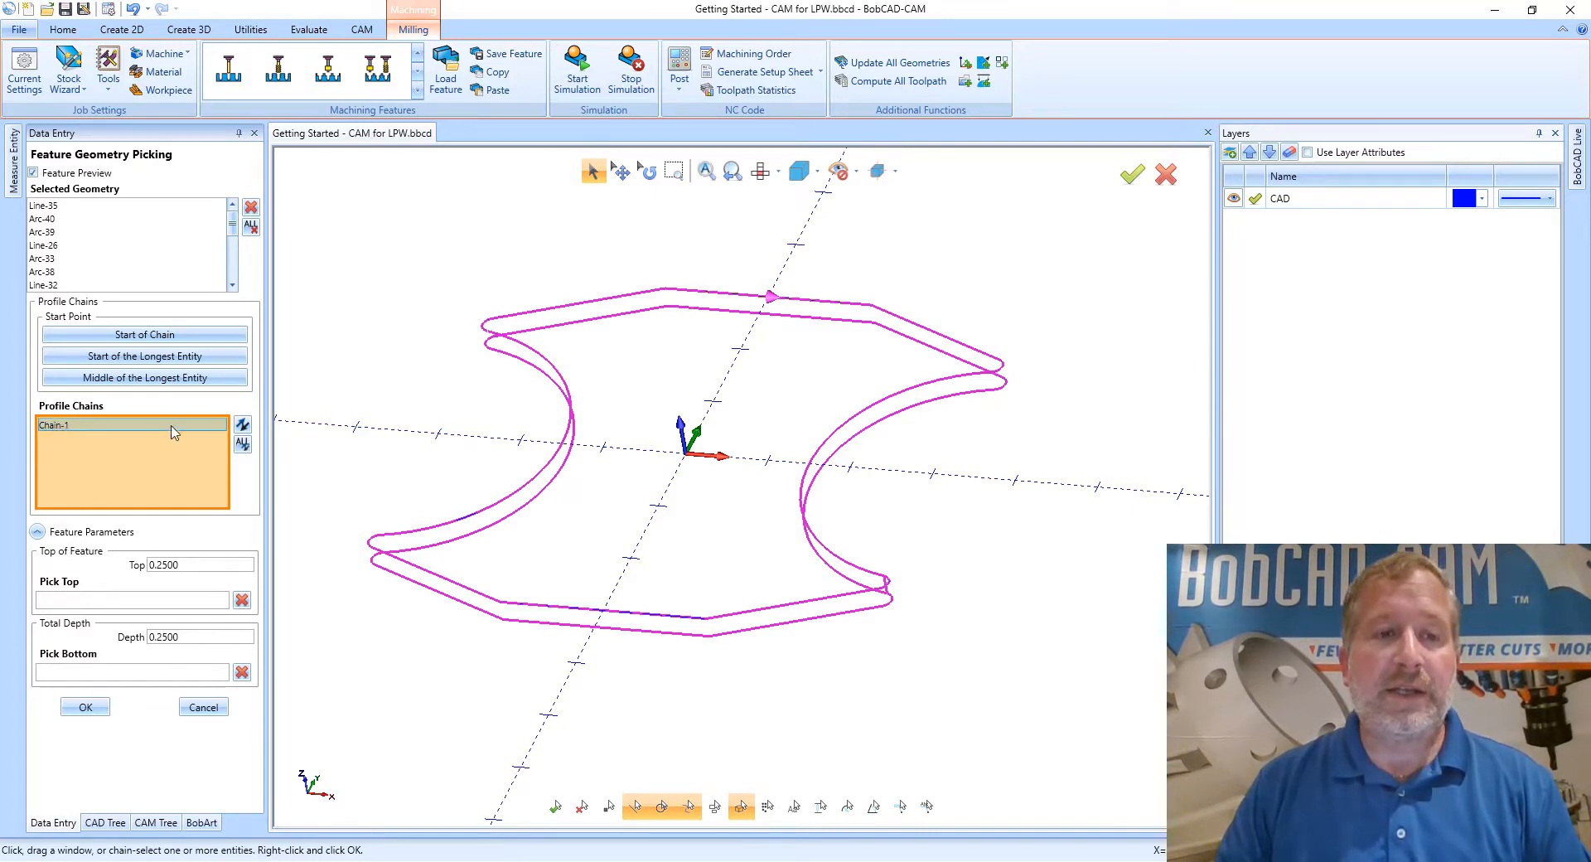
left_click(241, 430)
left_click(241, 430)
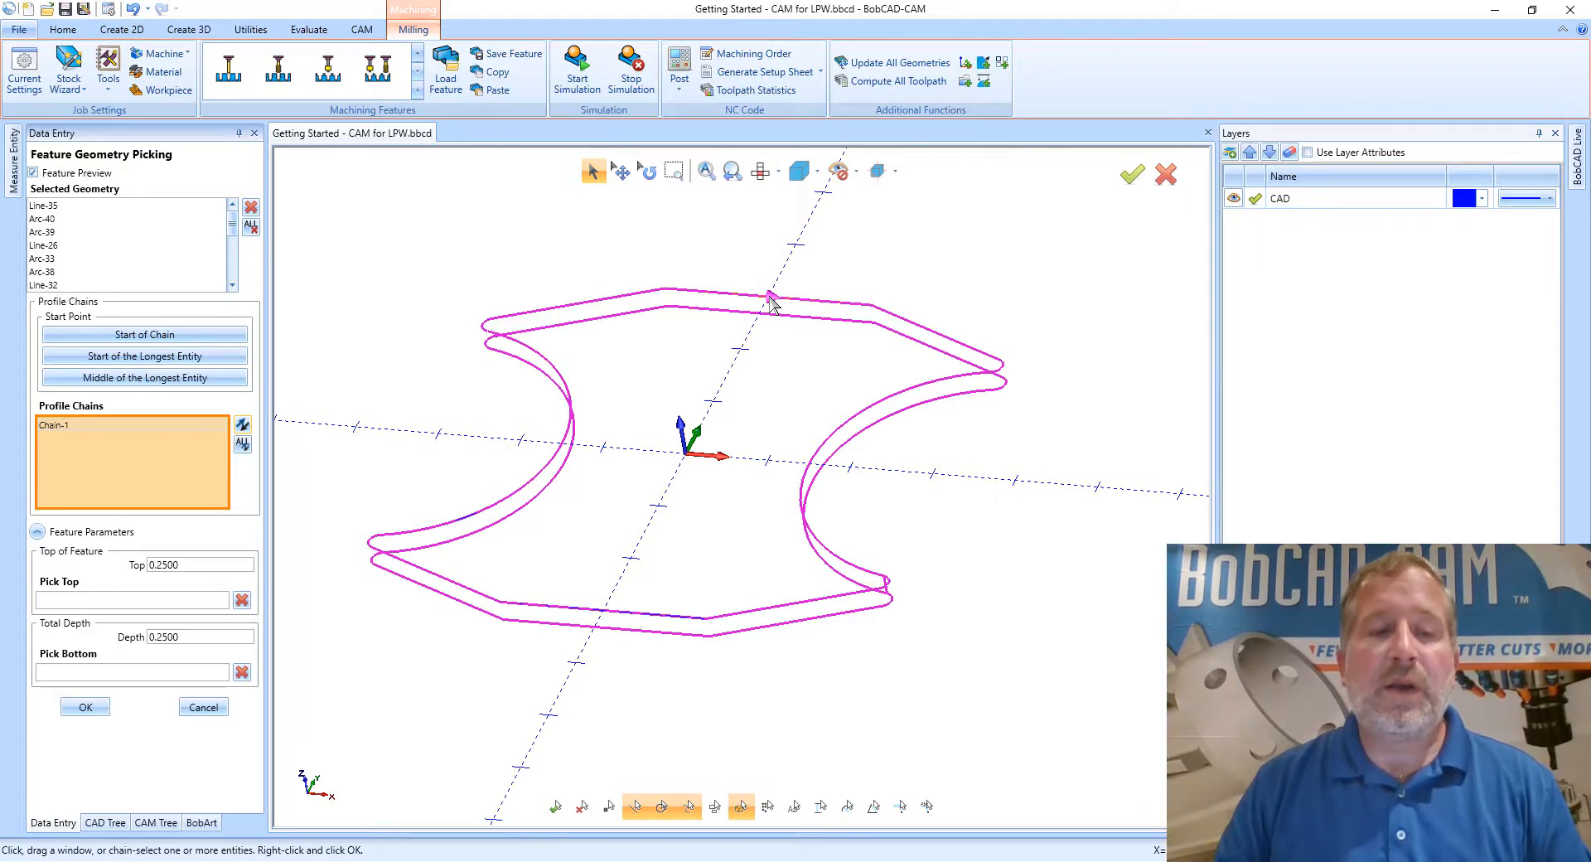
left_click(74, 711)
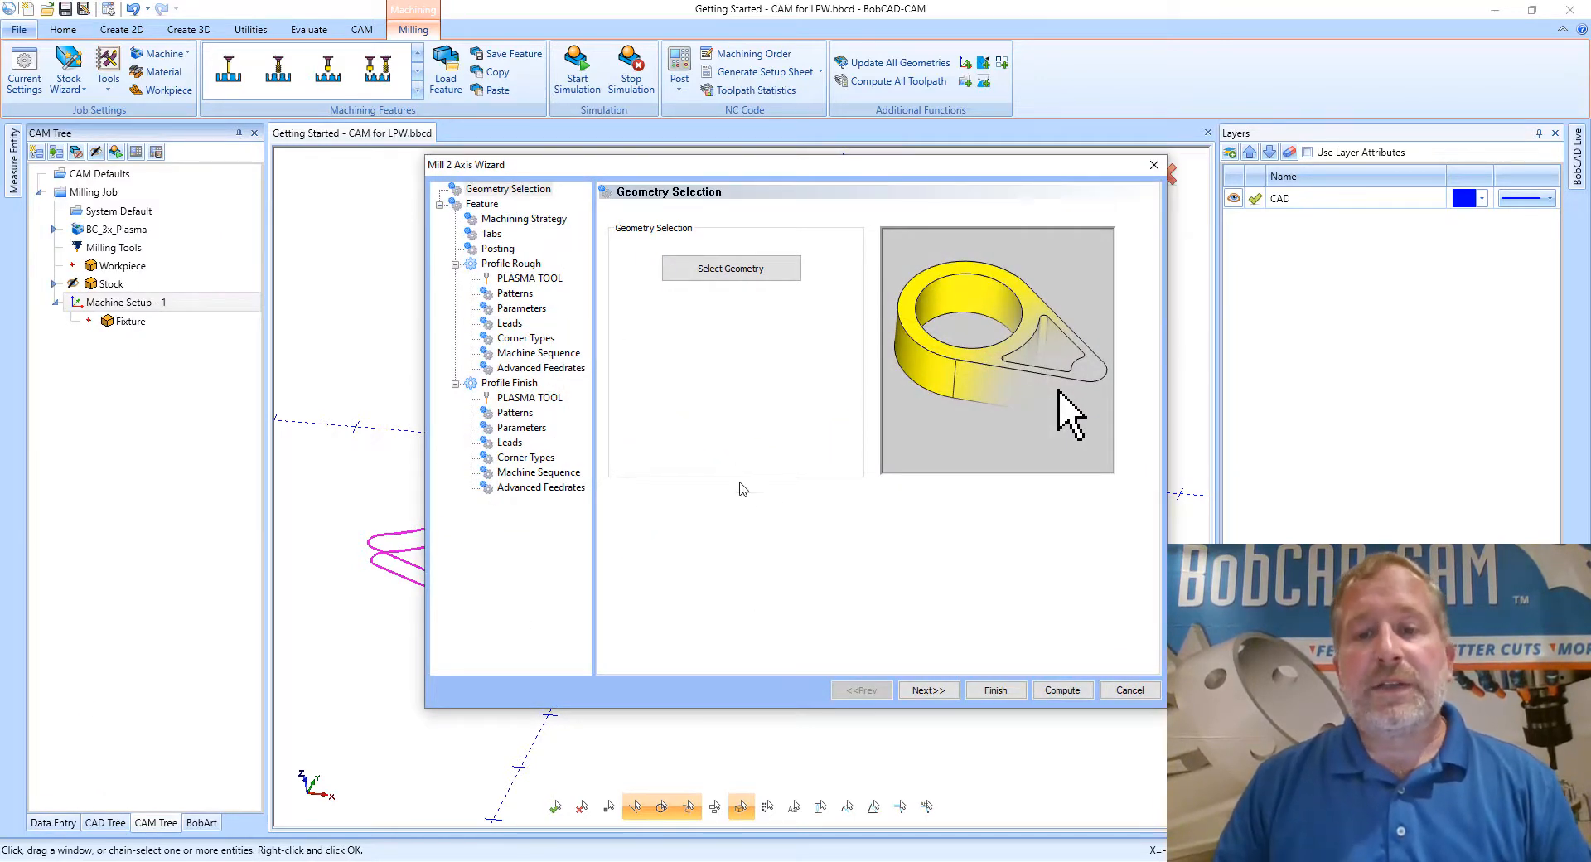
Check the Top of Feature and Total Depth values in the Mill 2 Axis feature parameters.
left_click(925, 696)
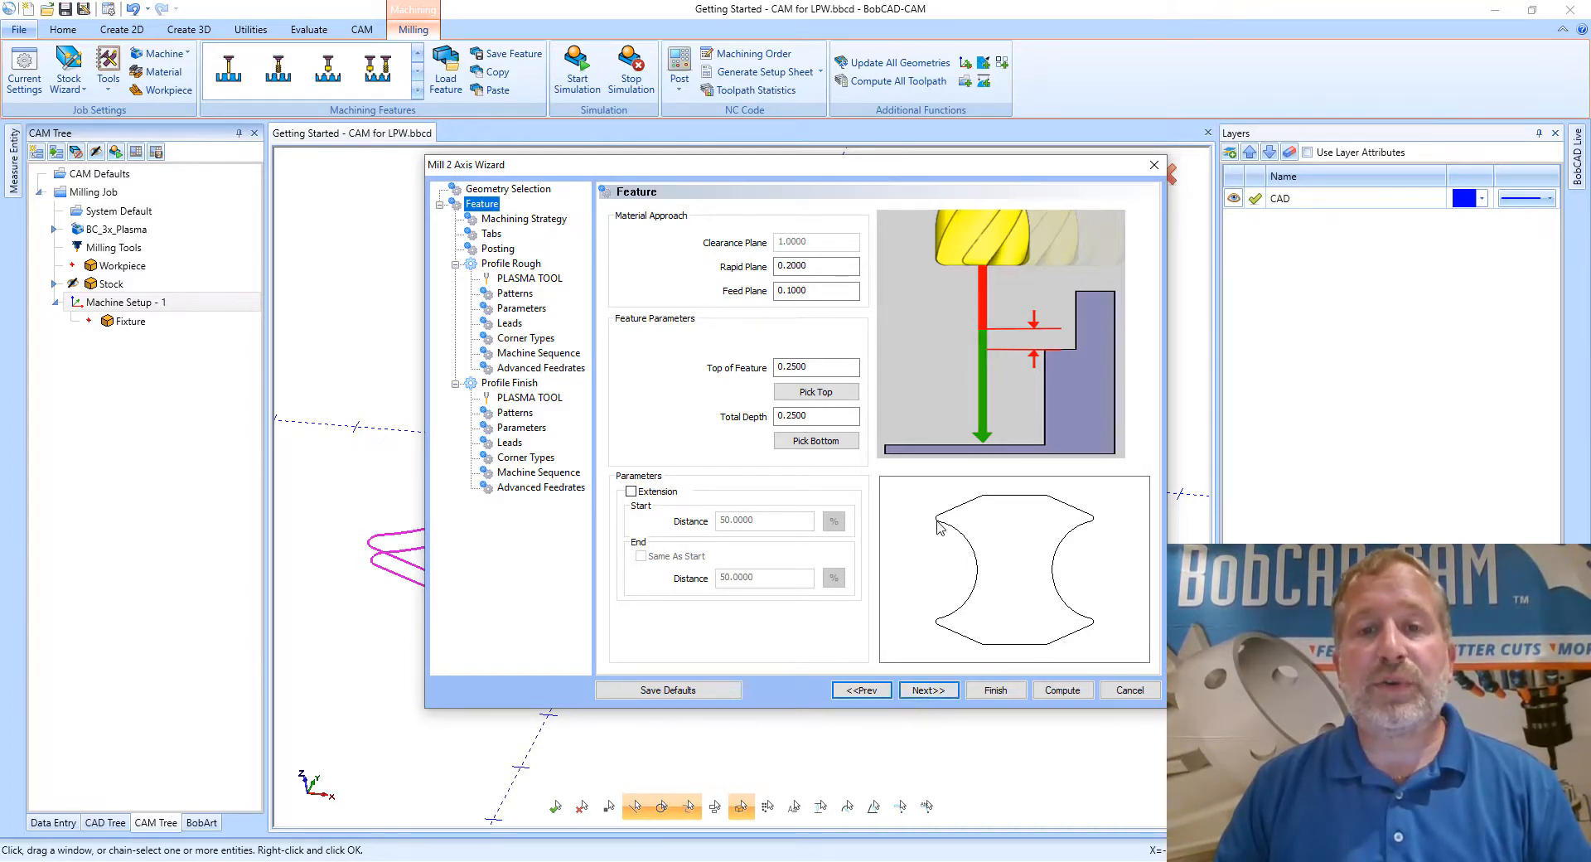
double_click(830, 367)
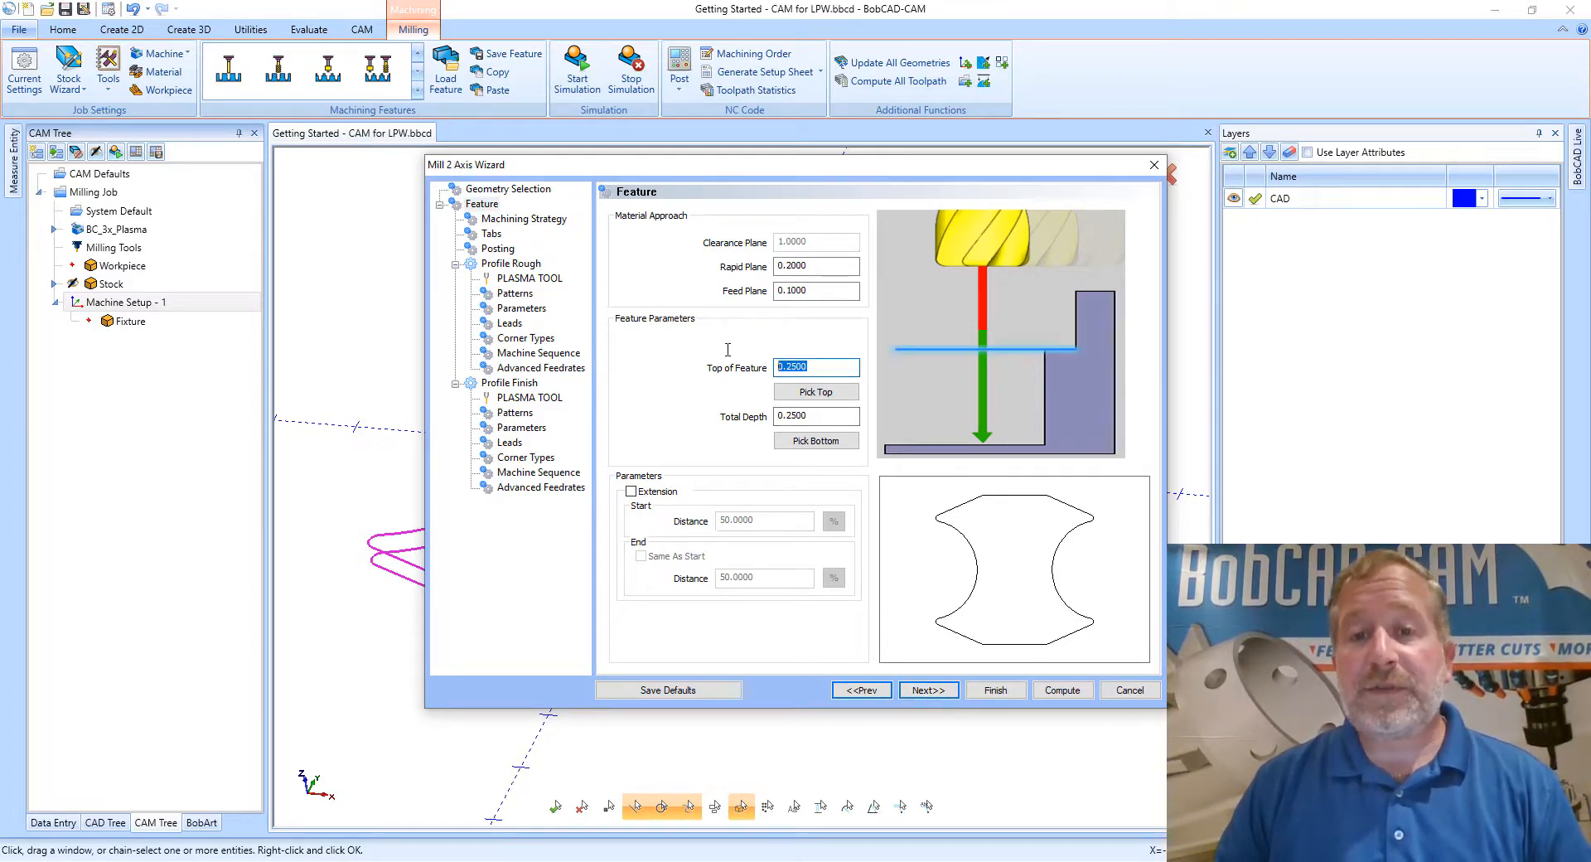
left_click(837, 369)
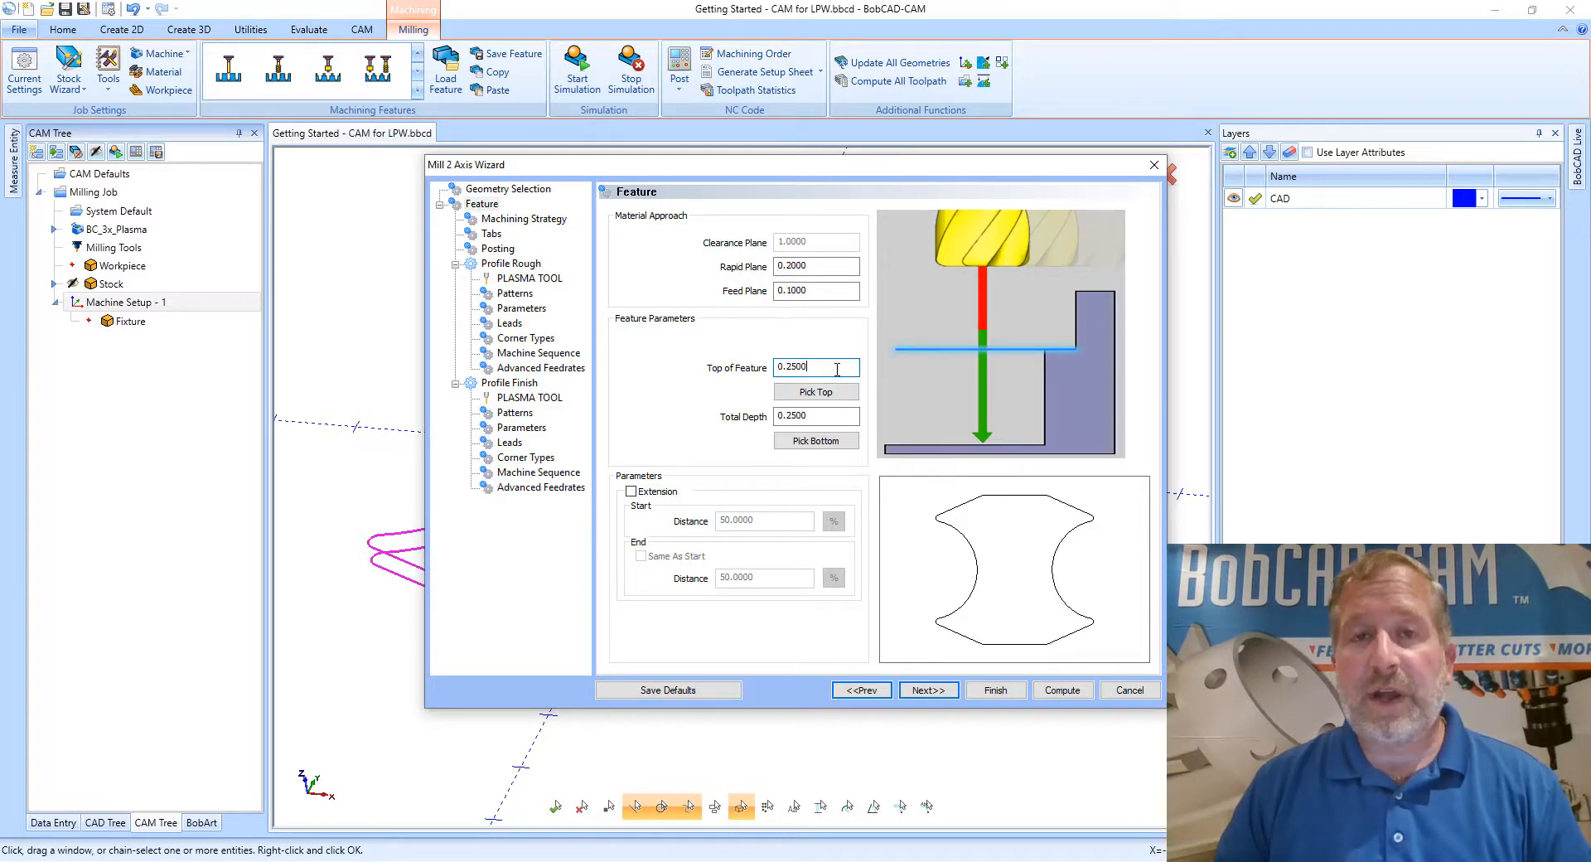
left_click(839, 421)
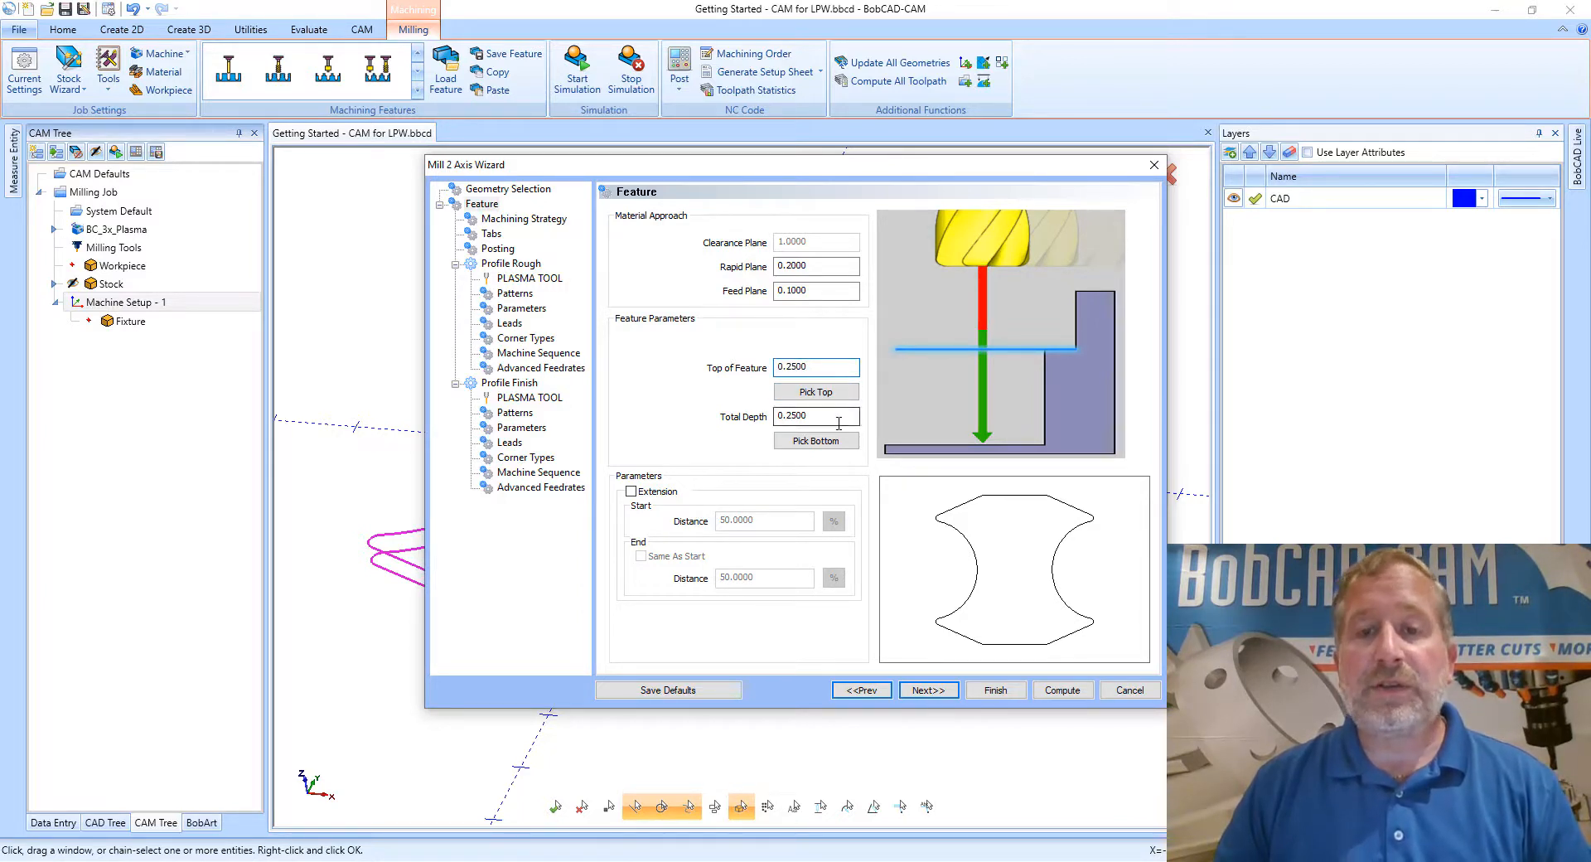
left_click(835, 371)
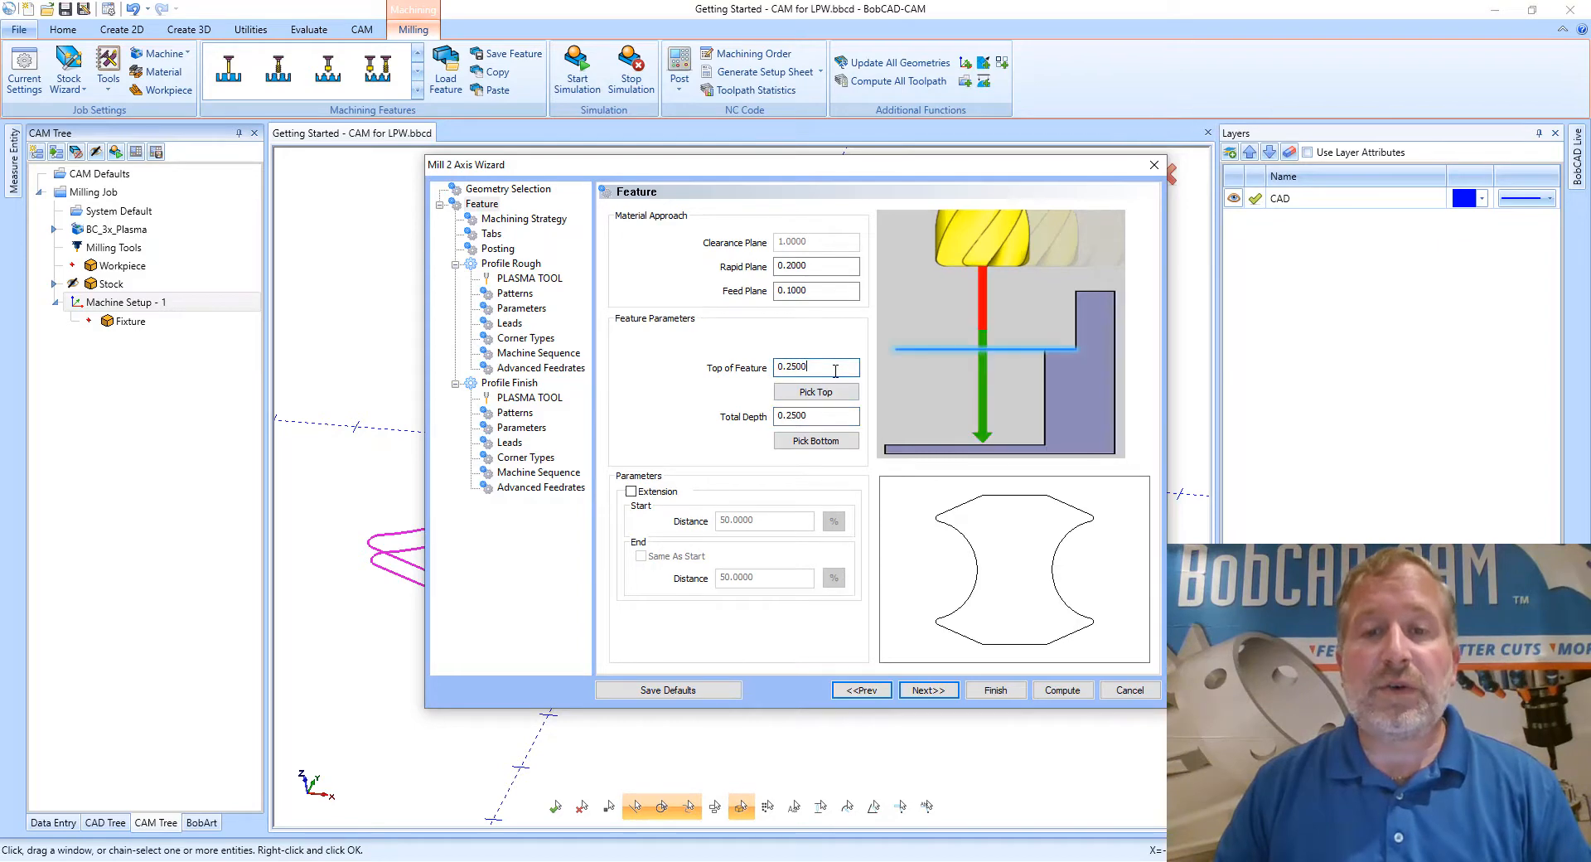
left_click(831, 413)
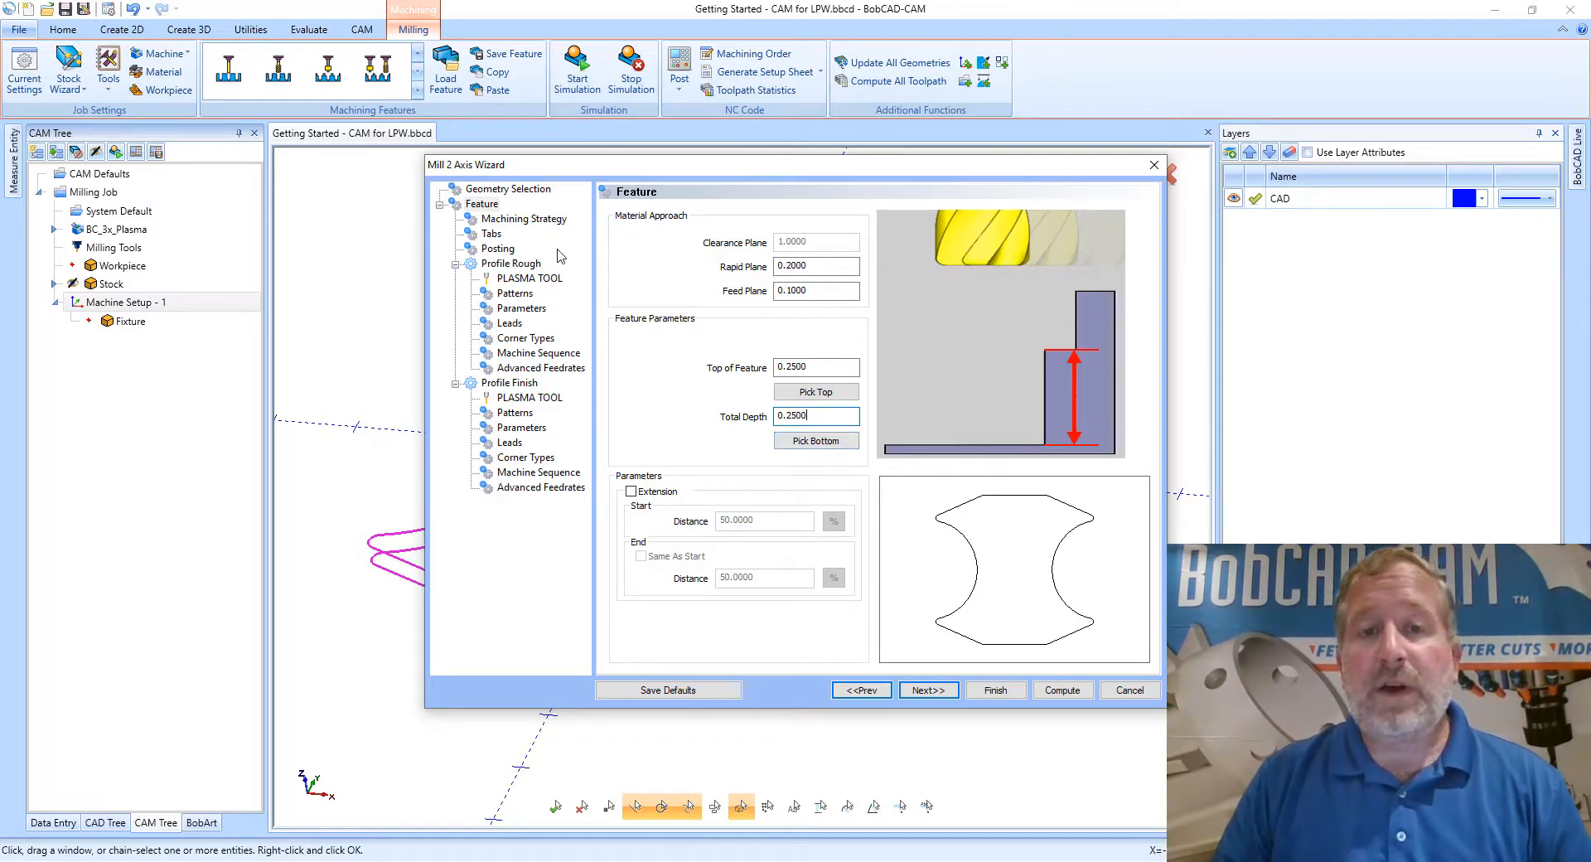
Select the Profiling strategy for the feature and remove Profile Rough from its current operations.
left_click(928, 690)
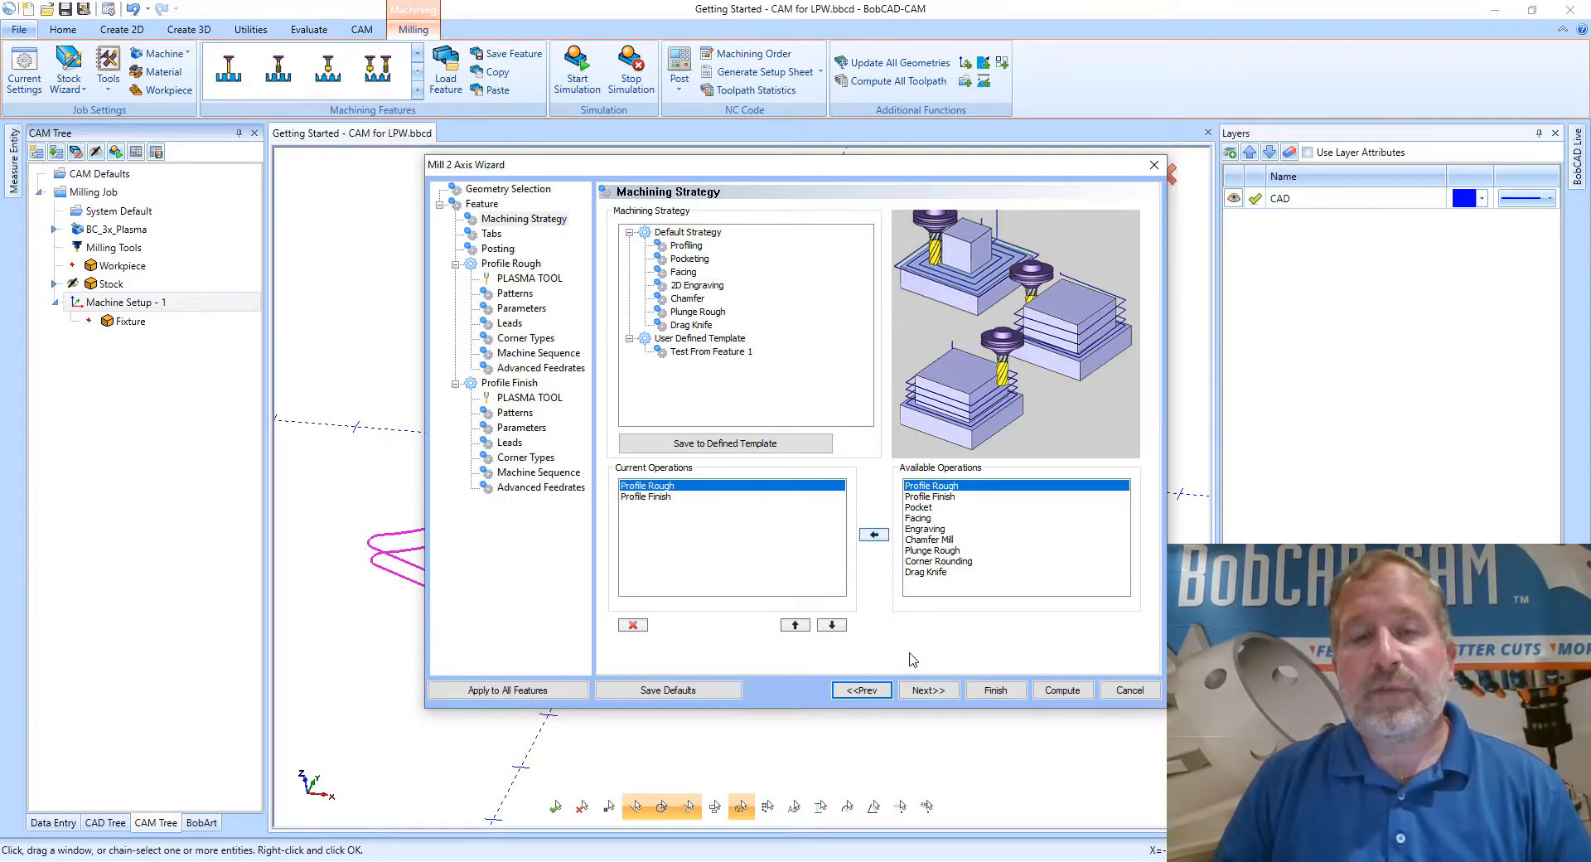
left_click(693, 246)
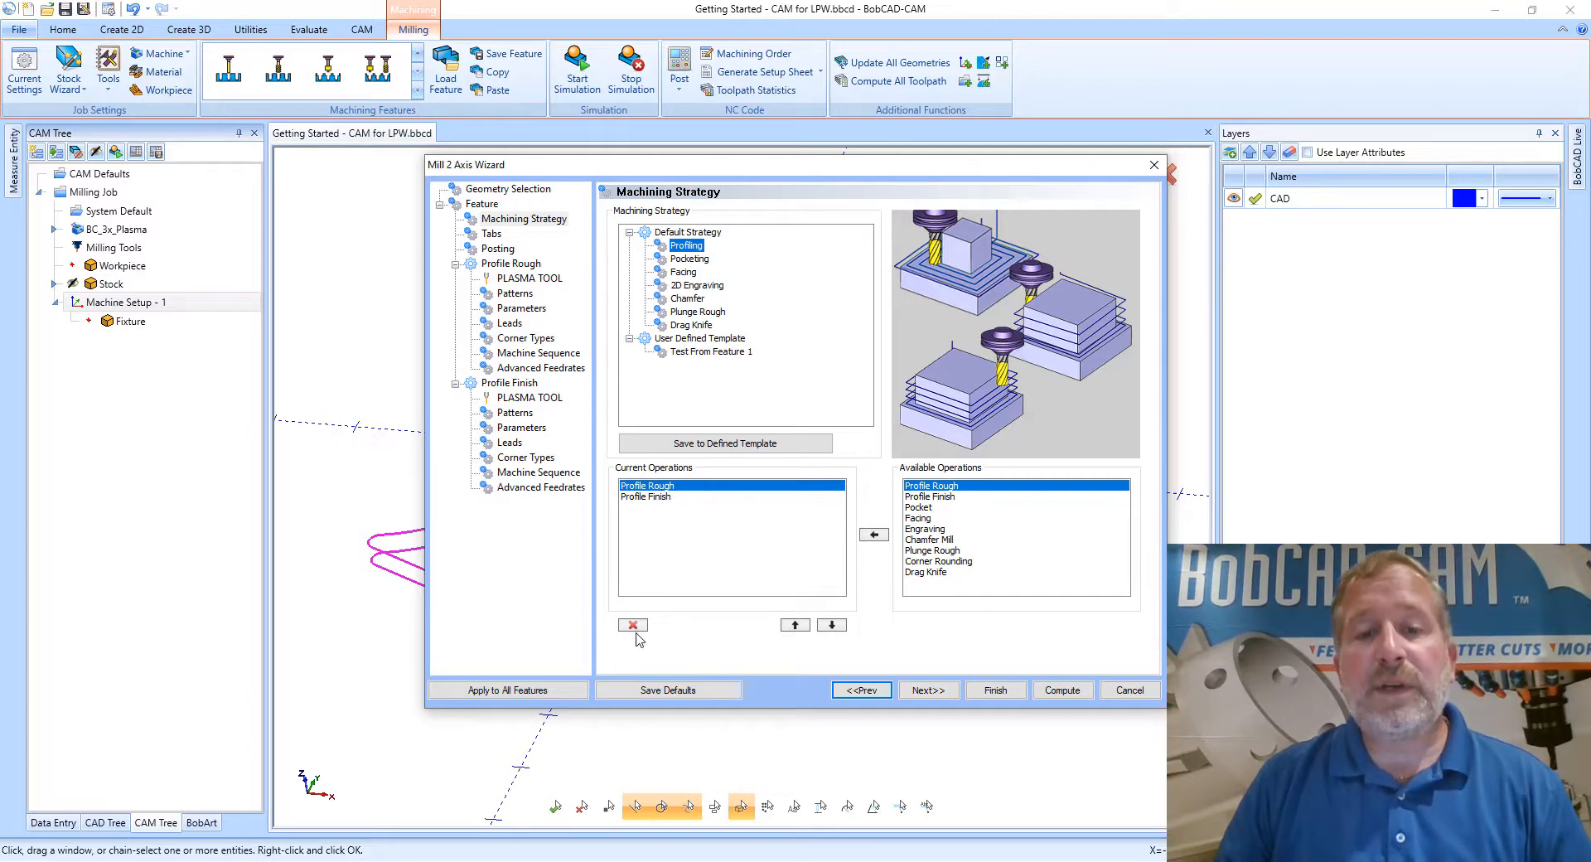
left_click(661, 487)
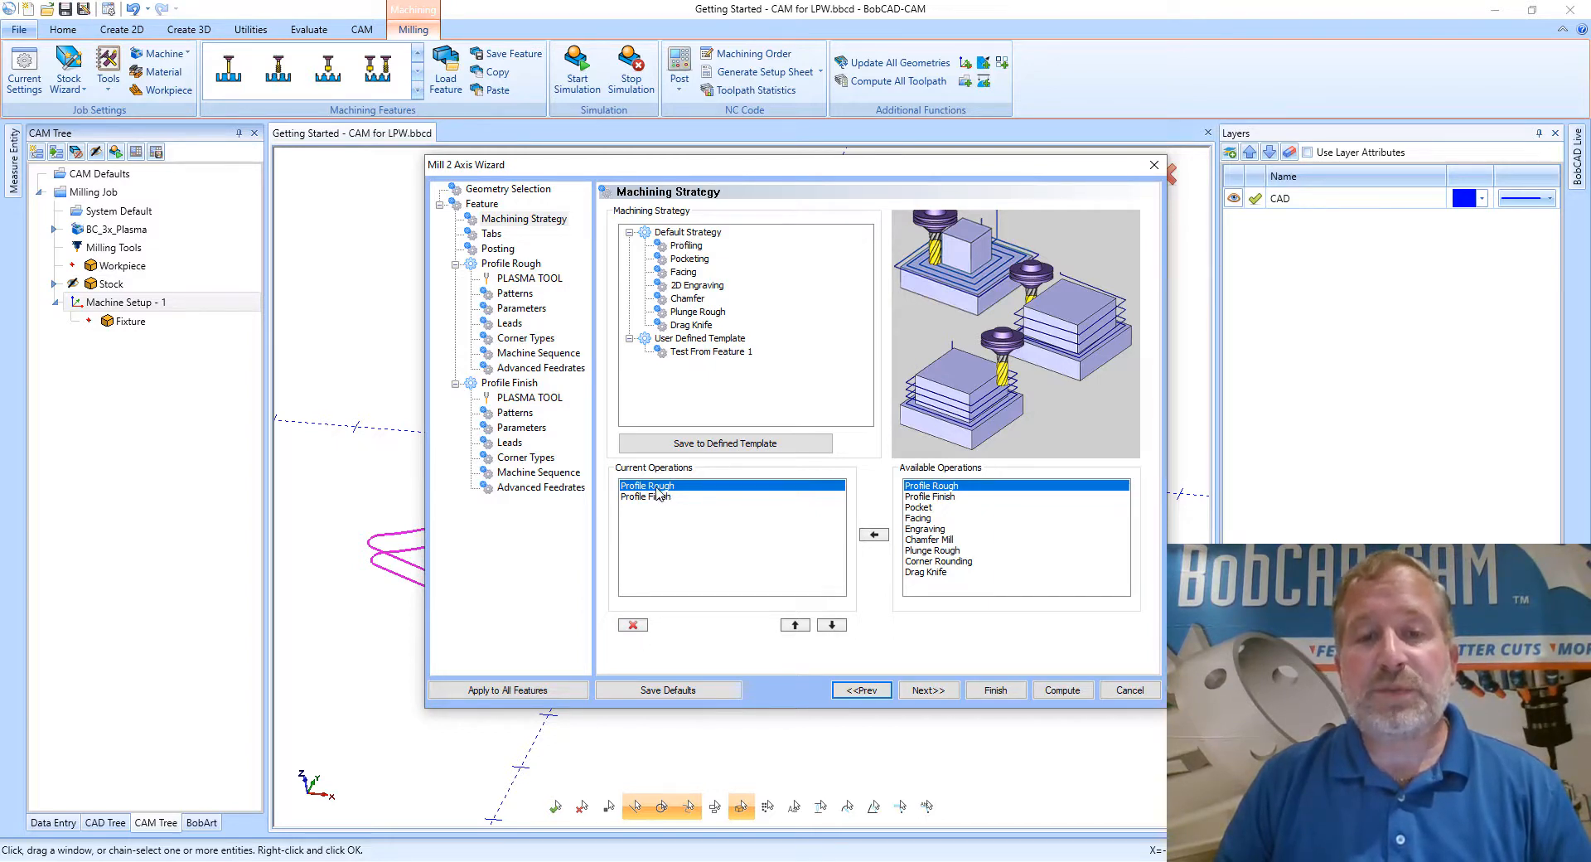
left_click(635, 626)
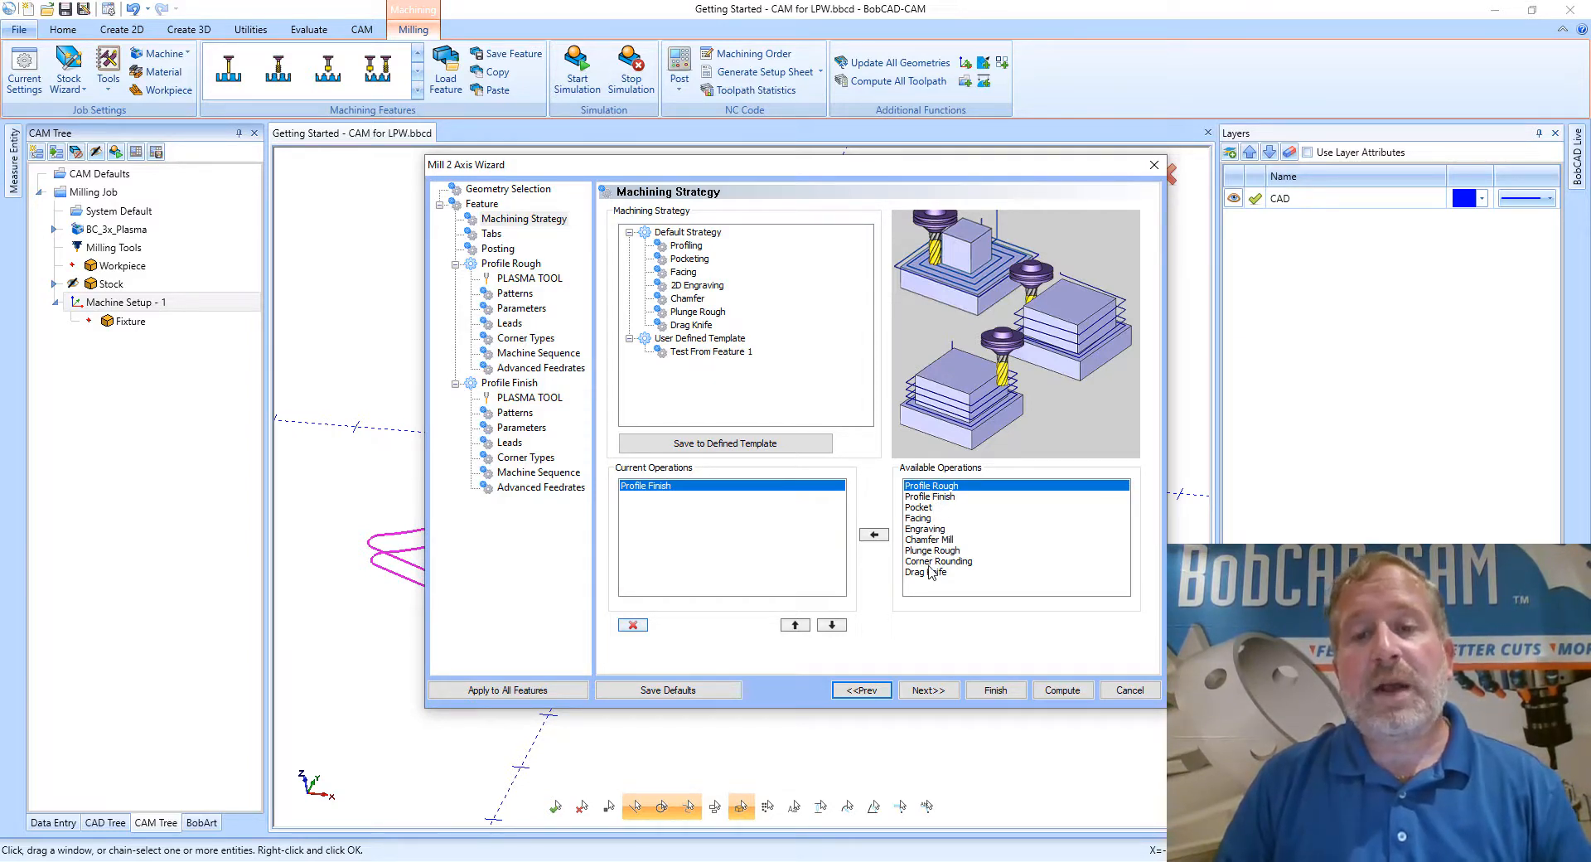
Add a second Profile Finish to the current operations and remove it again.
left_click(923, 498)
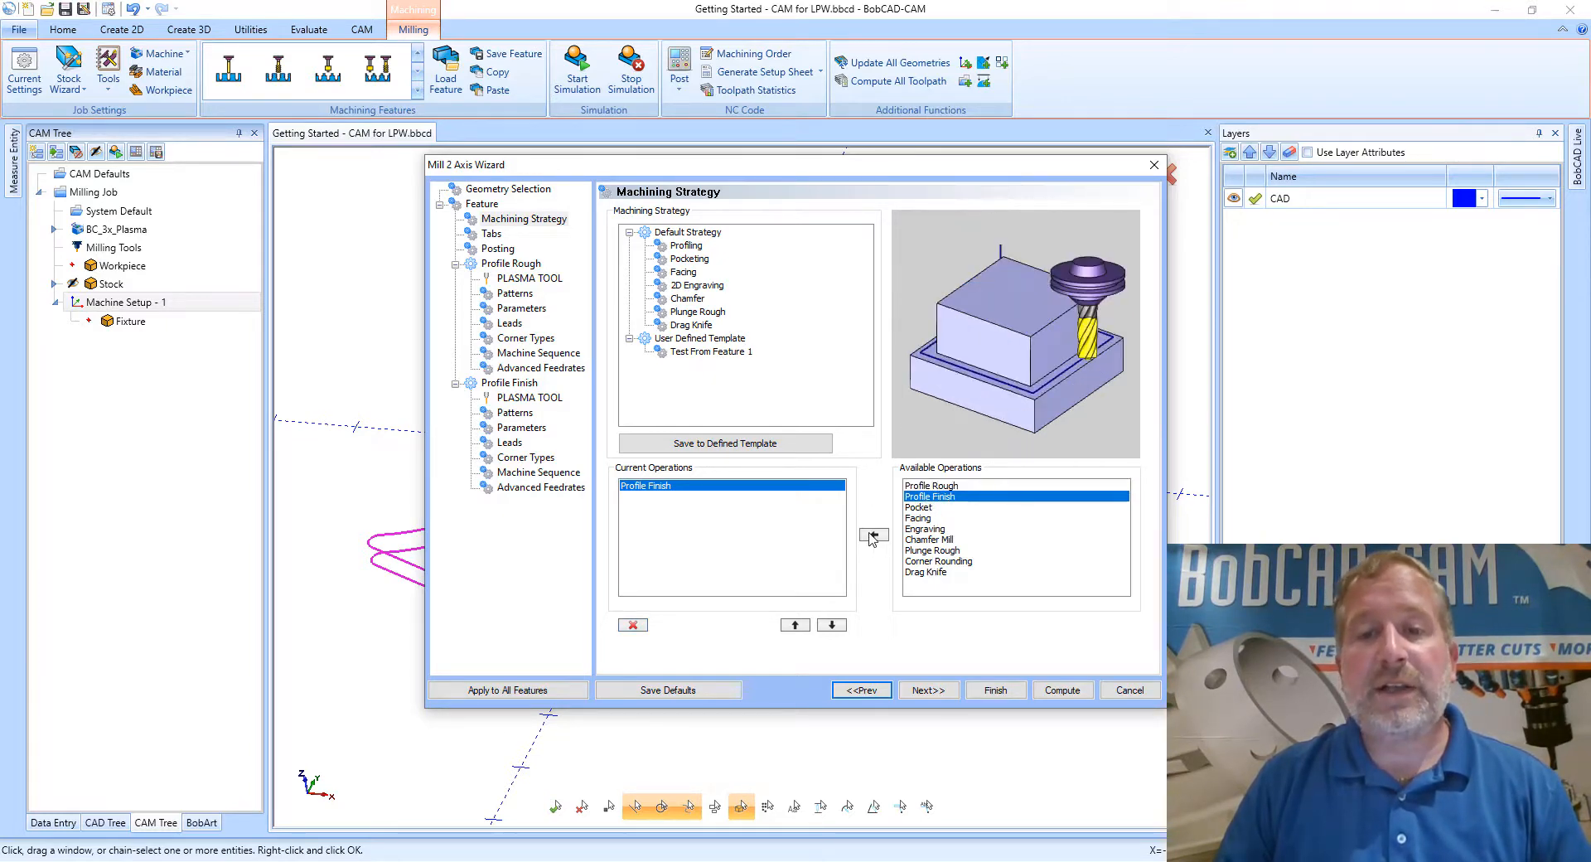
left_click(873, 535)
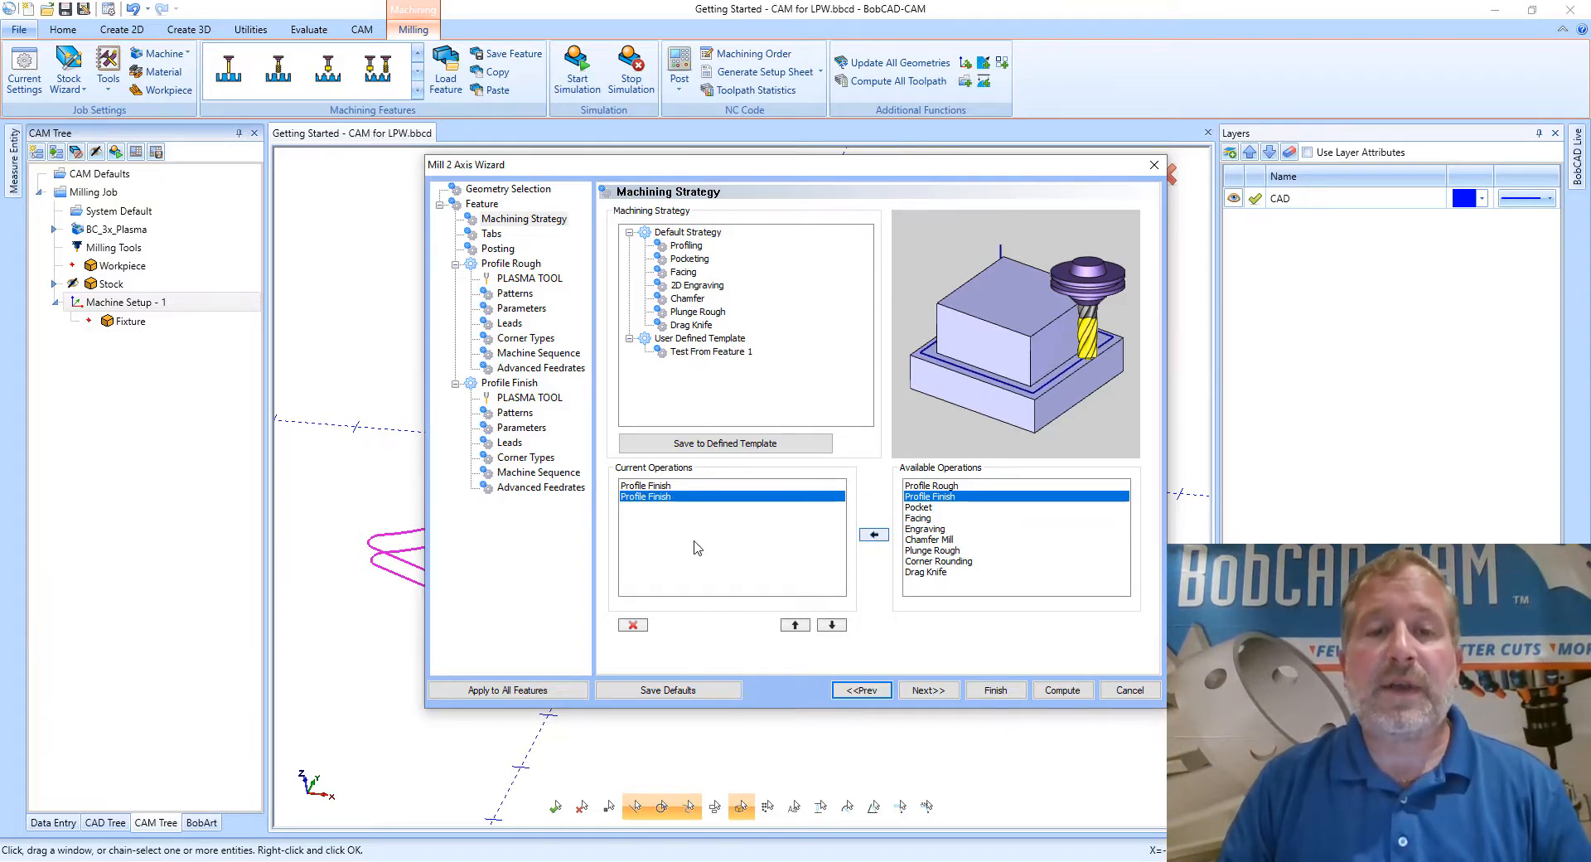
left_click(632, 625)
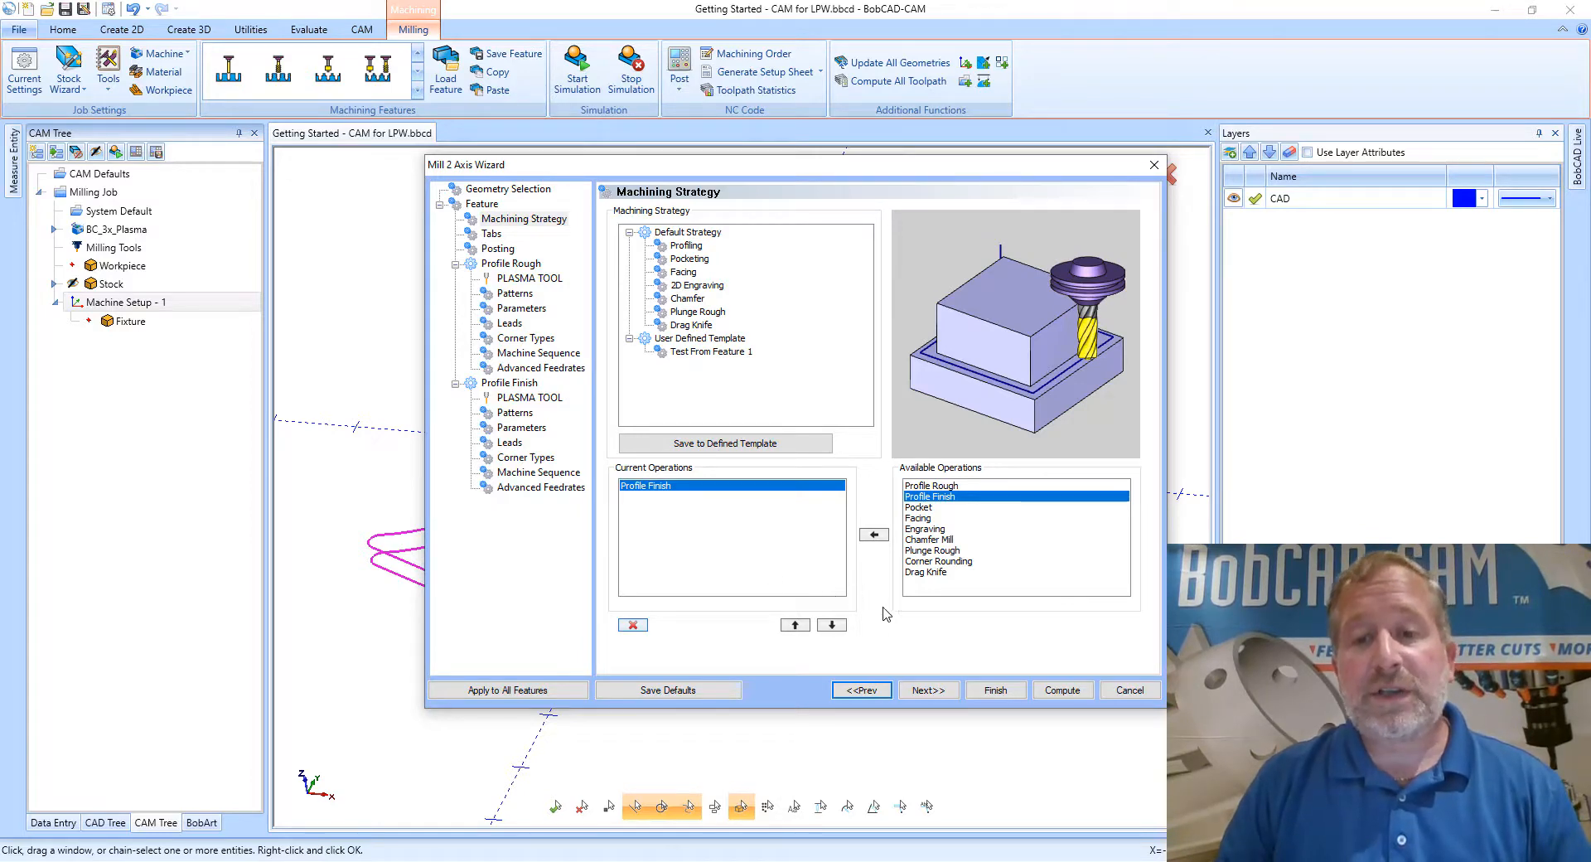
Apply tabs to Chain 1 with manual tabs off and the number of tabs set to 1.
left_click(925, 692)
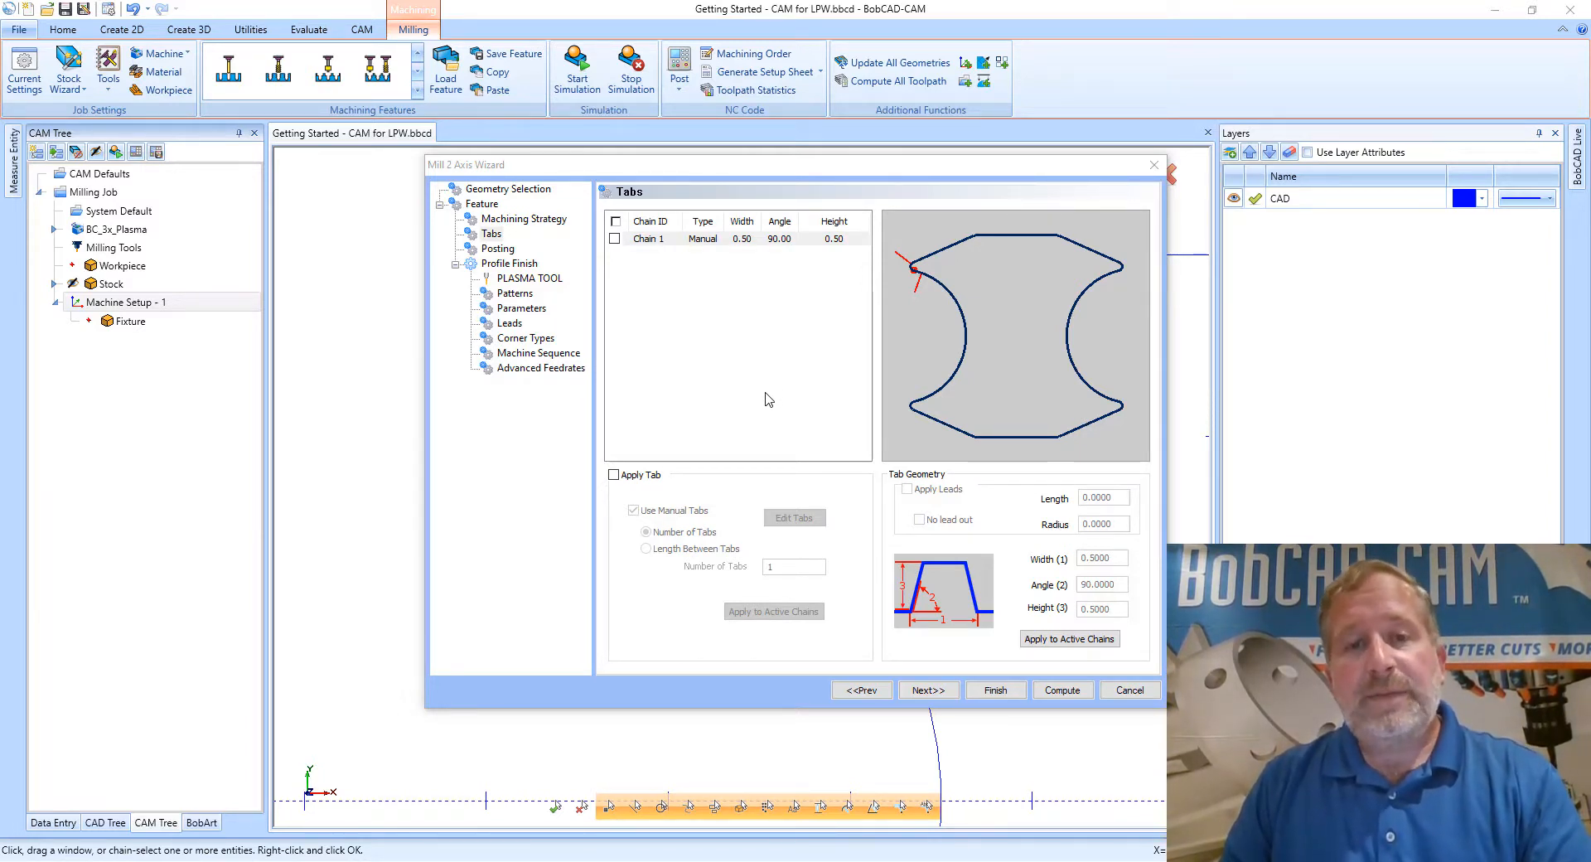
left_click(614, 239)
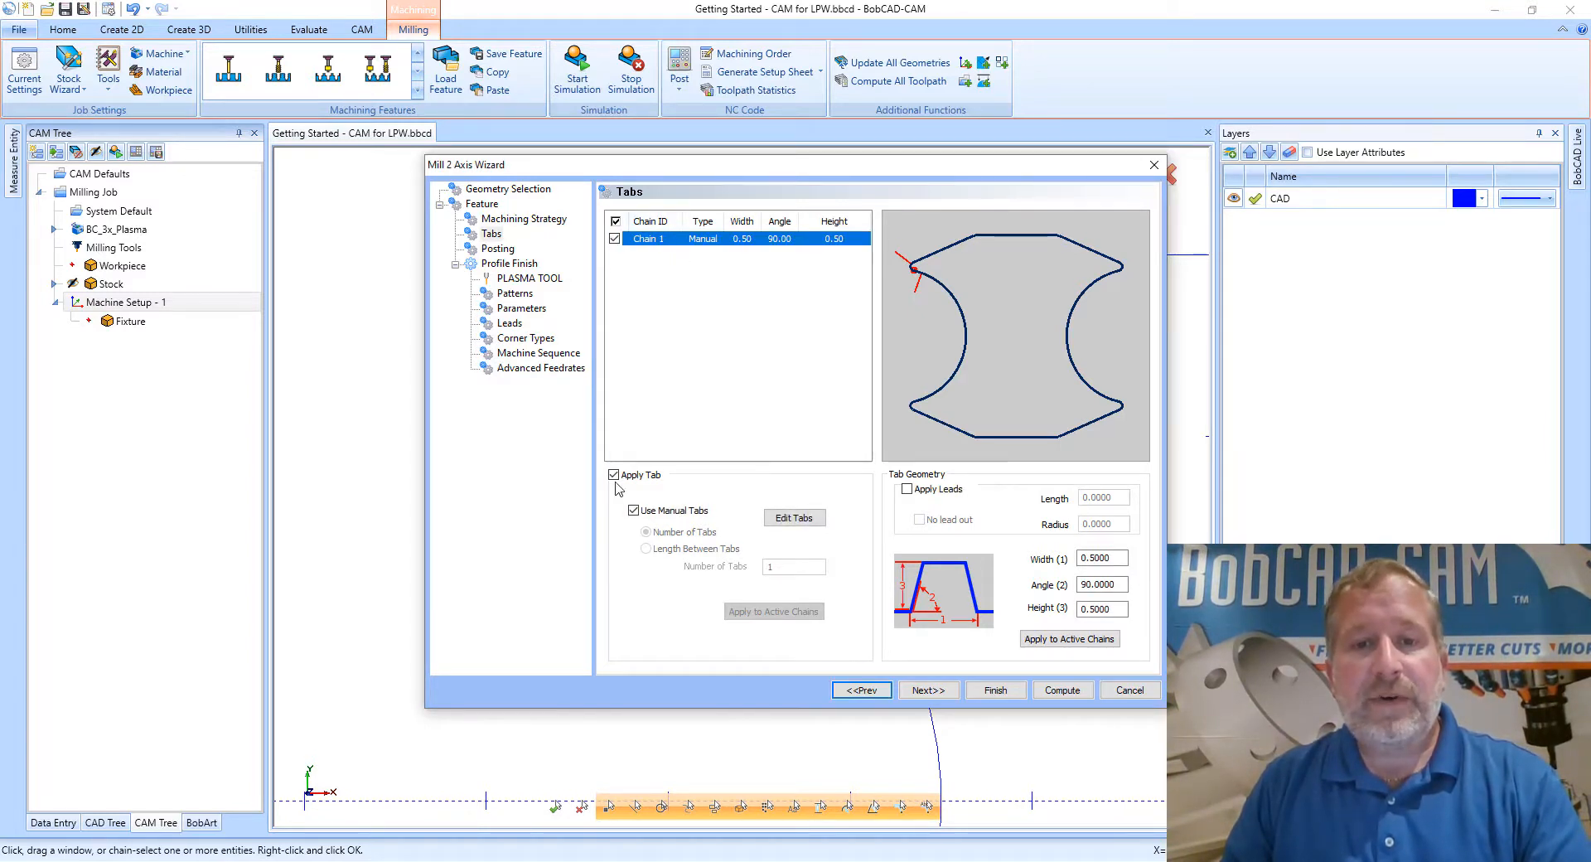
left_click(645, 510)
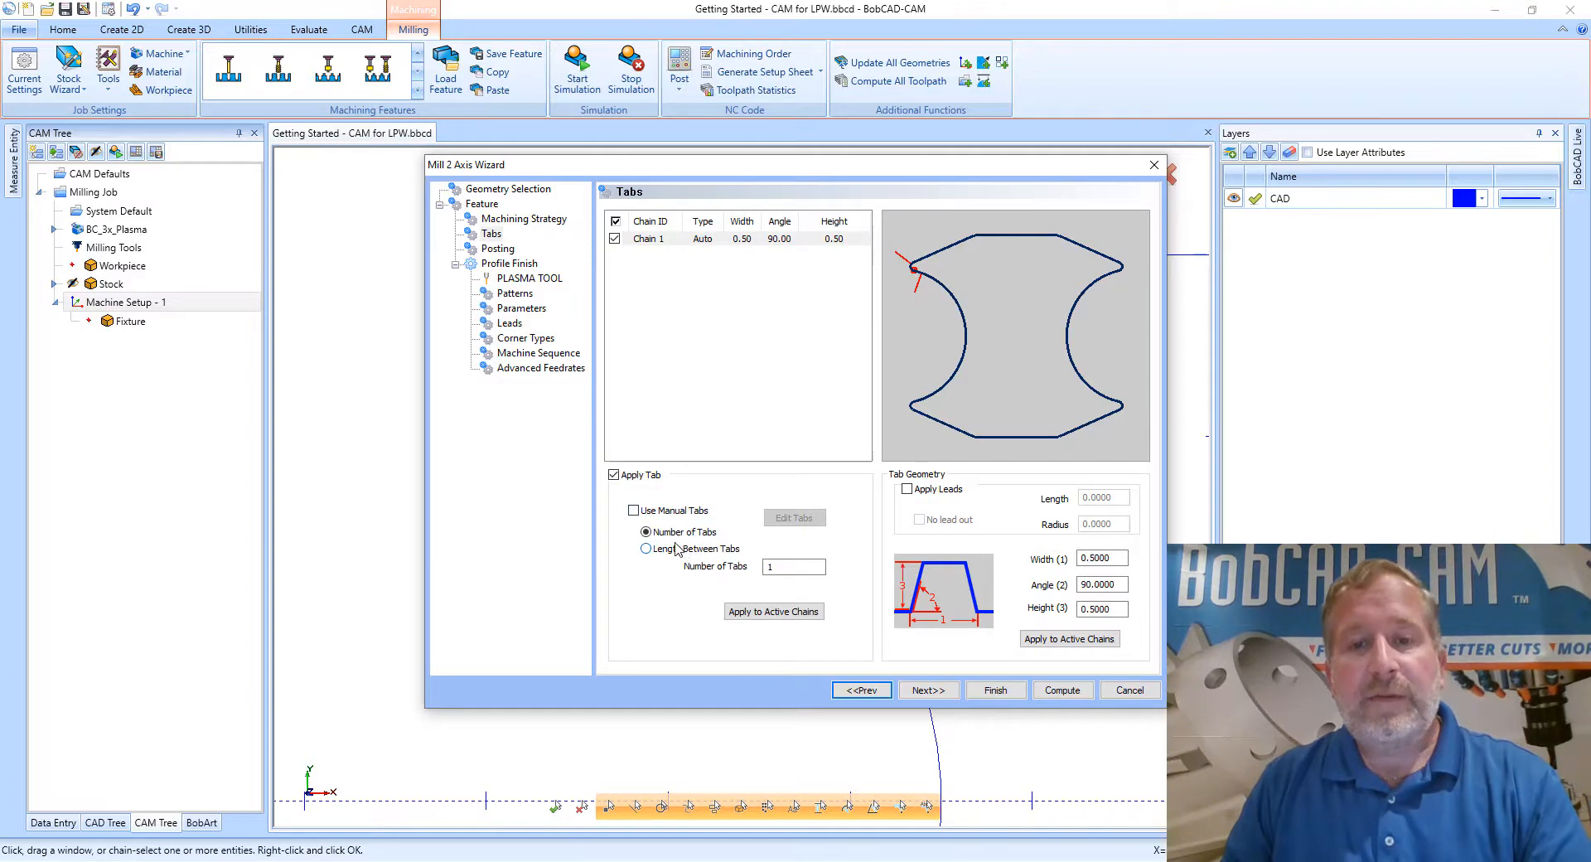
left_click(769, 565)
type("1")
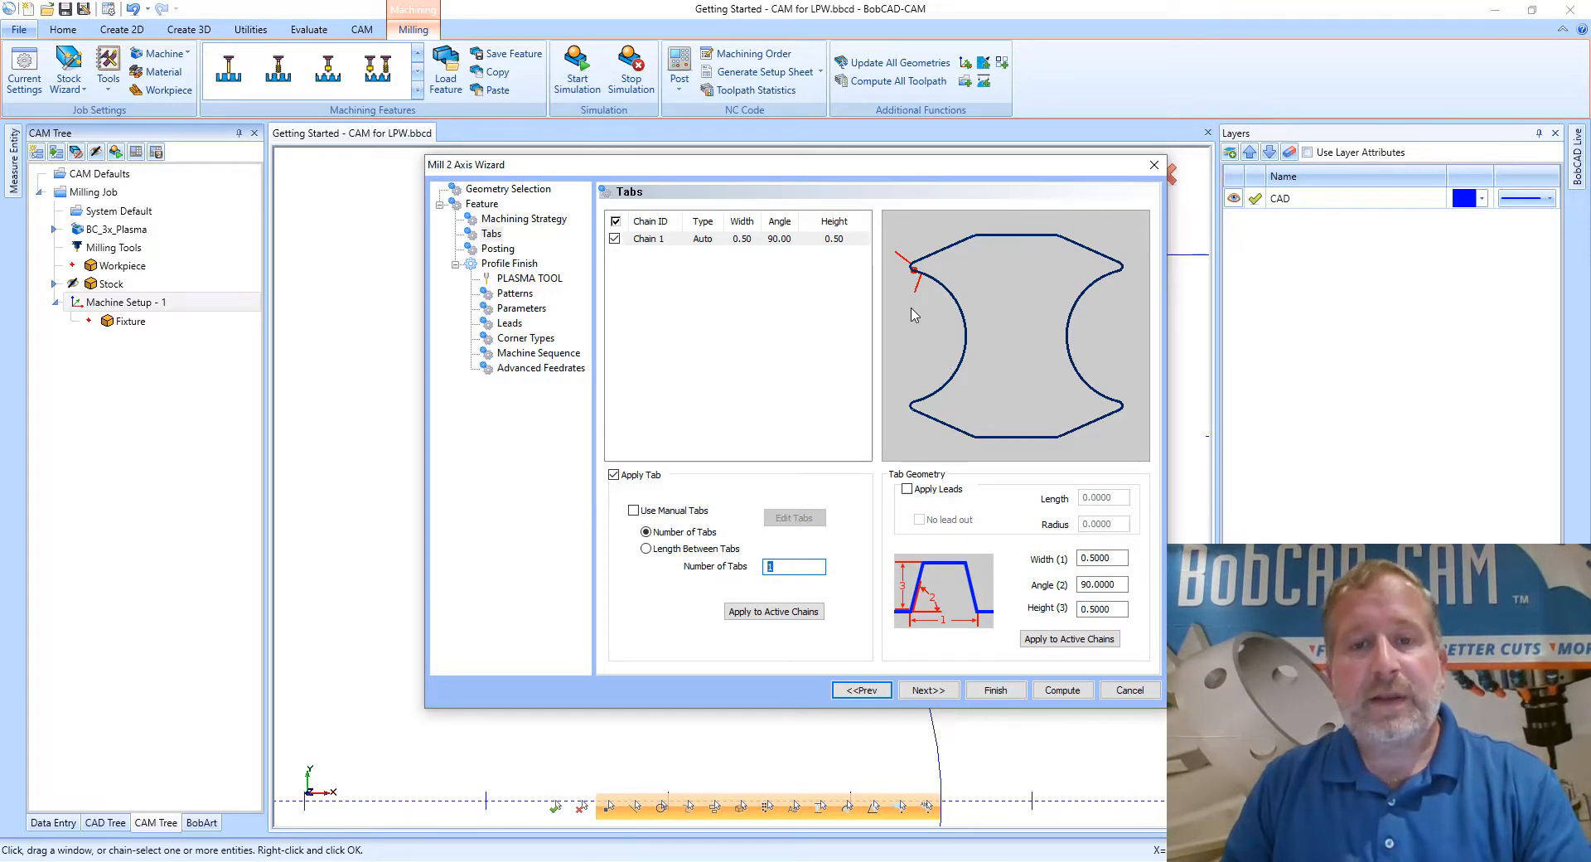
Switch Chain 1 to manual tabs and pick a tab point at the middle of the profile's lower straight edge.
left_click(633, 510)
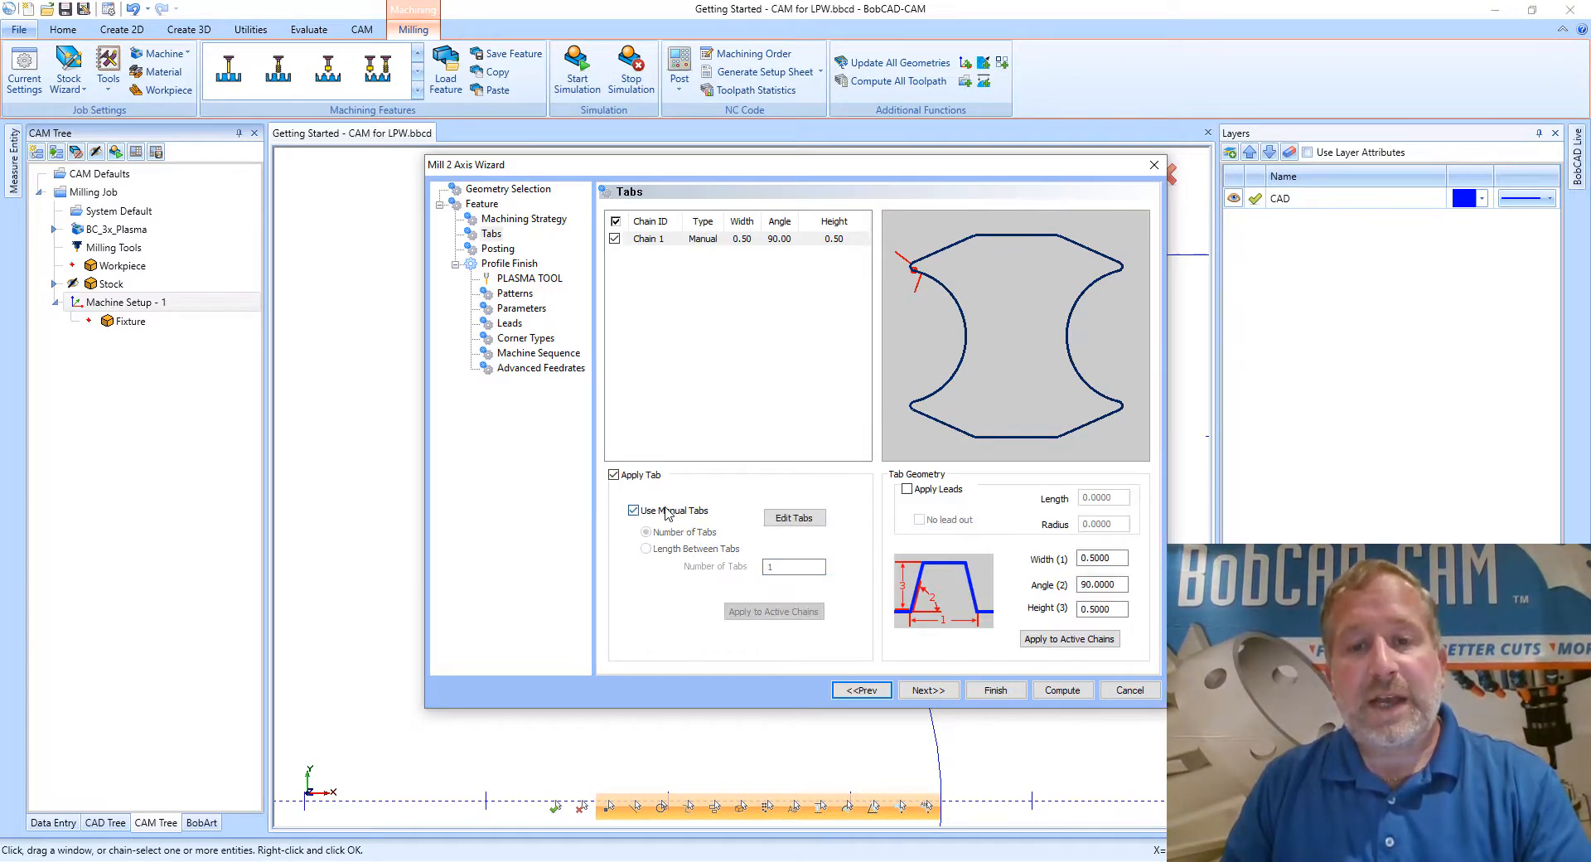
left_click(798, 519)
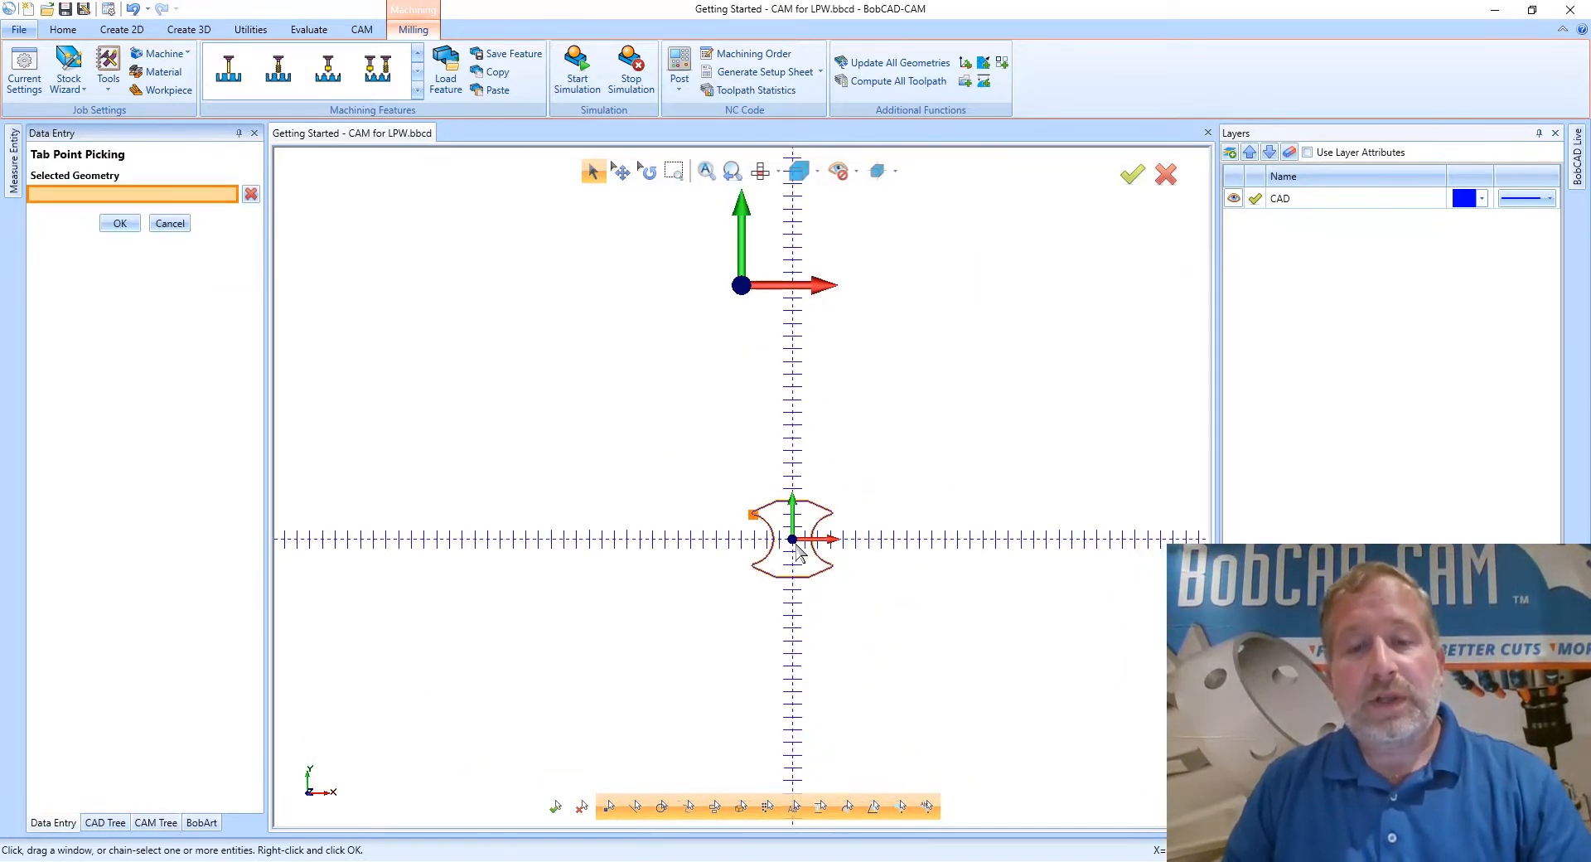
scroll(799, 551, "up", 5)
middle_click_drag(810, 580, 743, 510)
left_click(716, 618)
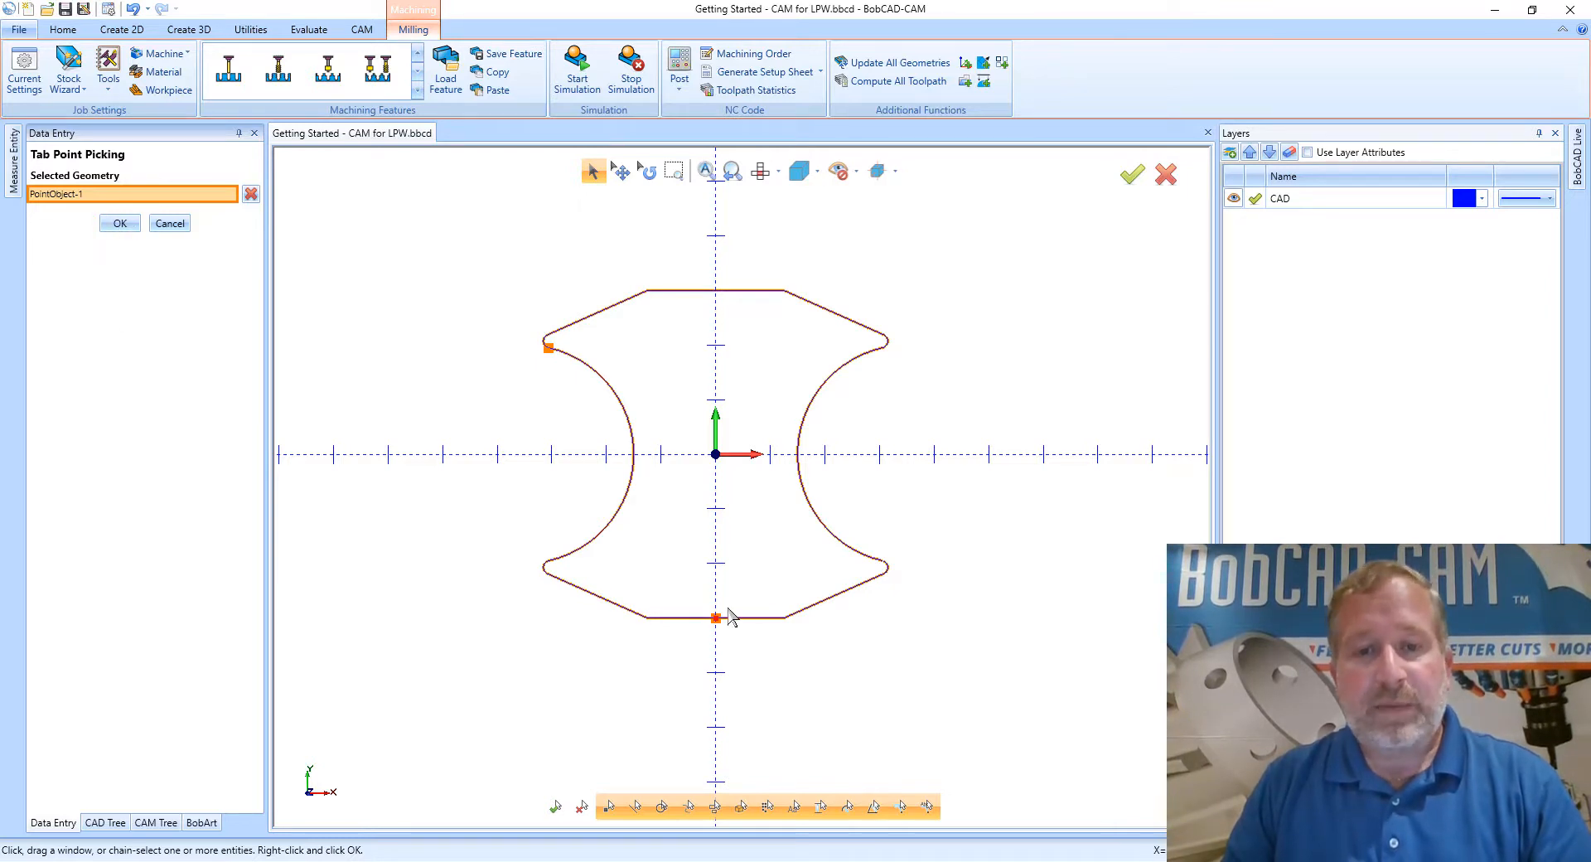
left_click(121, 227)
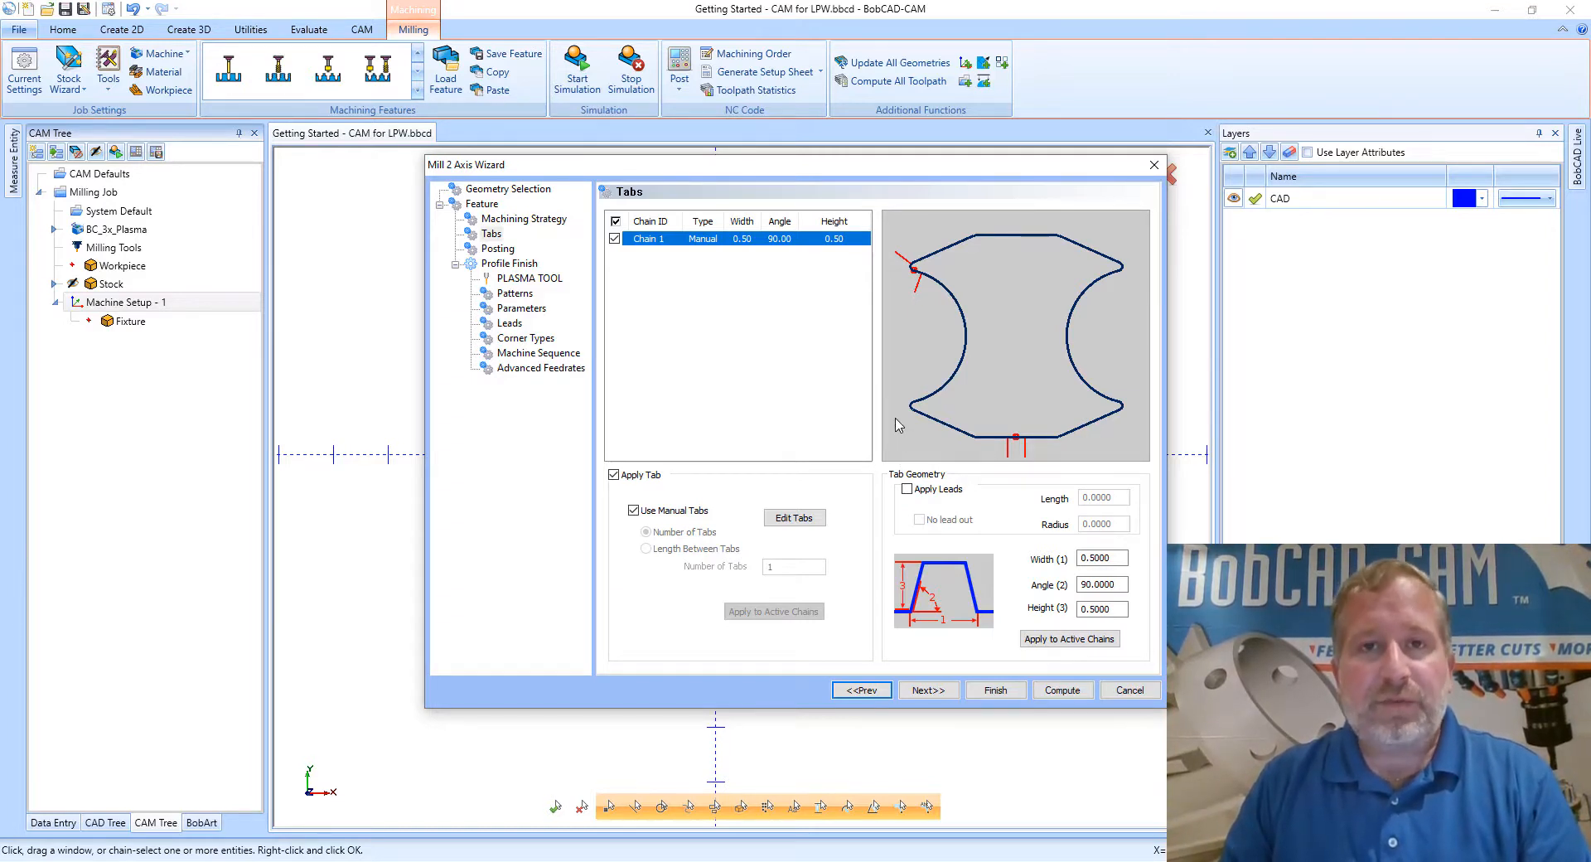
Try applying leads to the tab geometry, turn the leads off again and disable the tabs on Chain 1.
left_click(908, 490)
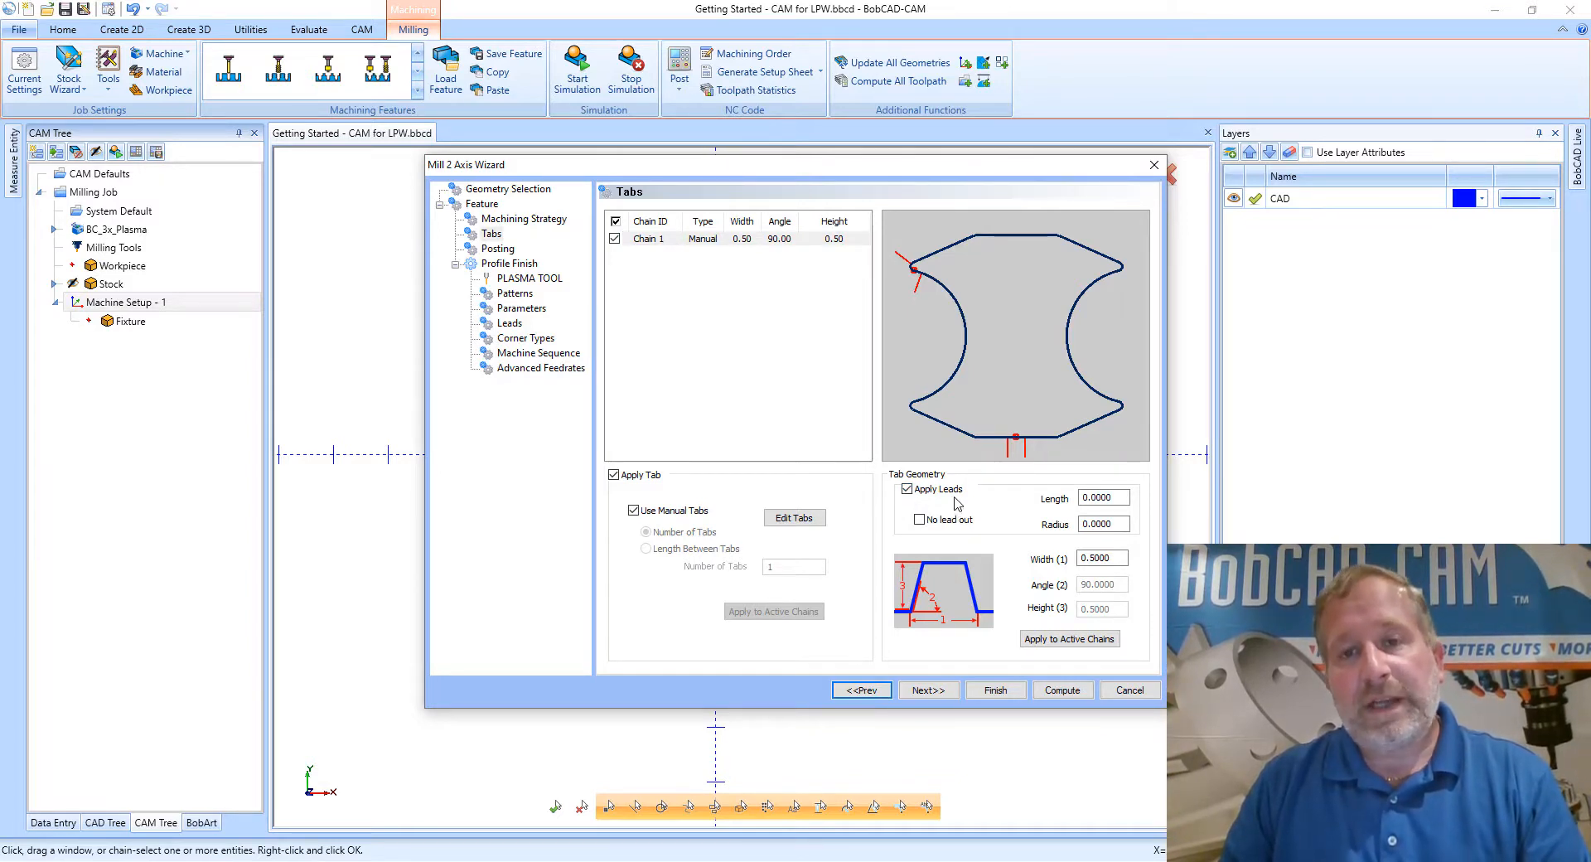
left_click_drag(1120, 498, 1055, 500)
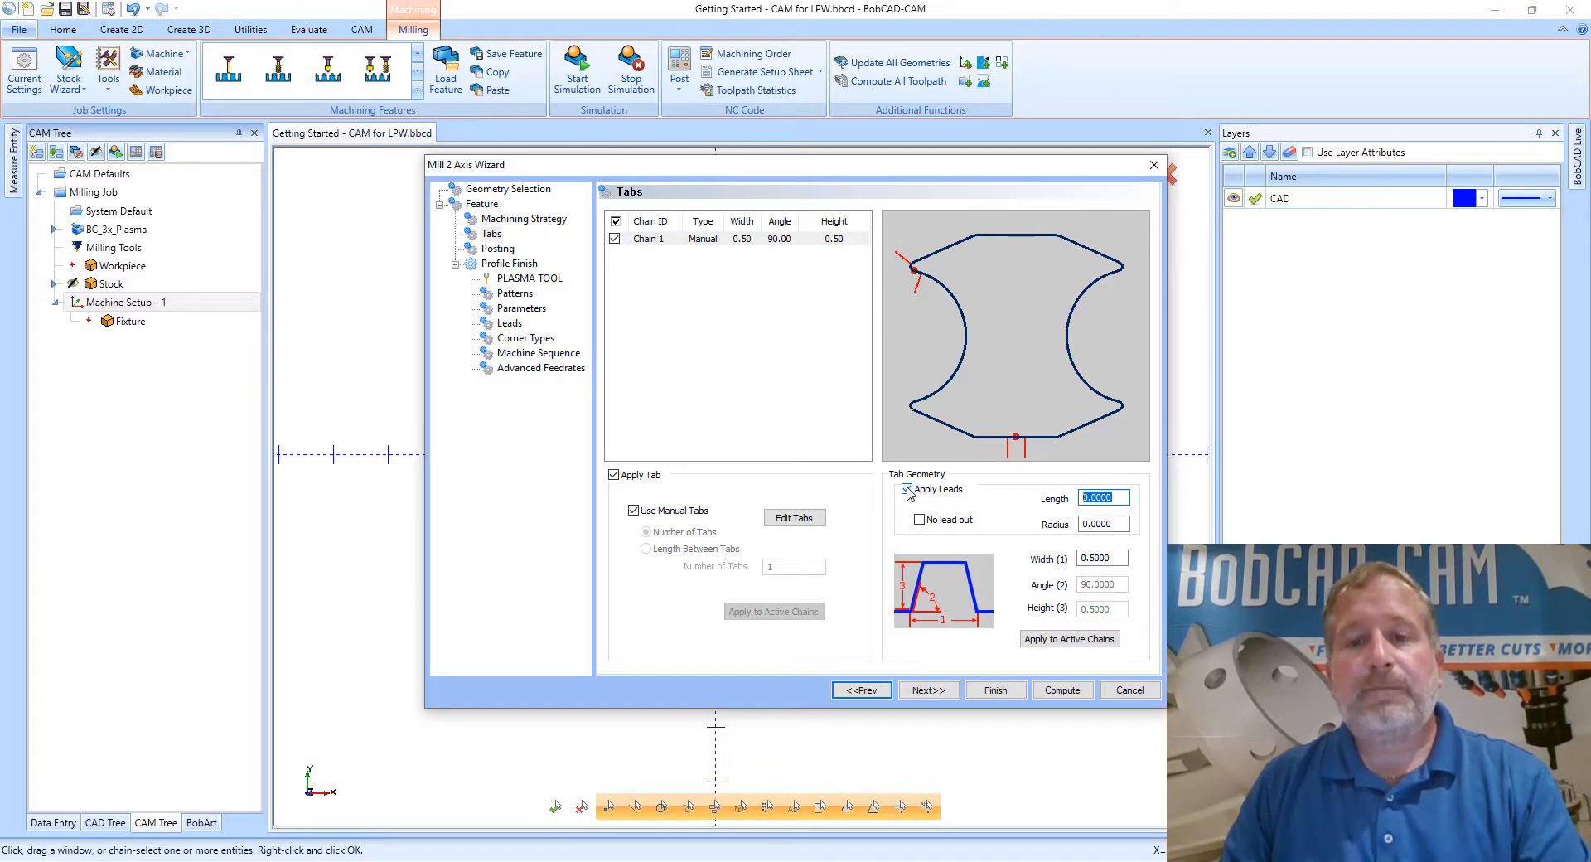
left_click(1110, 521)
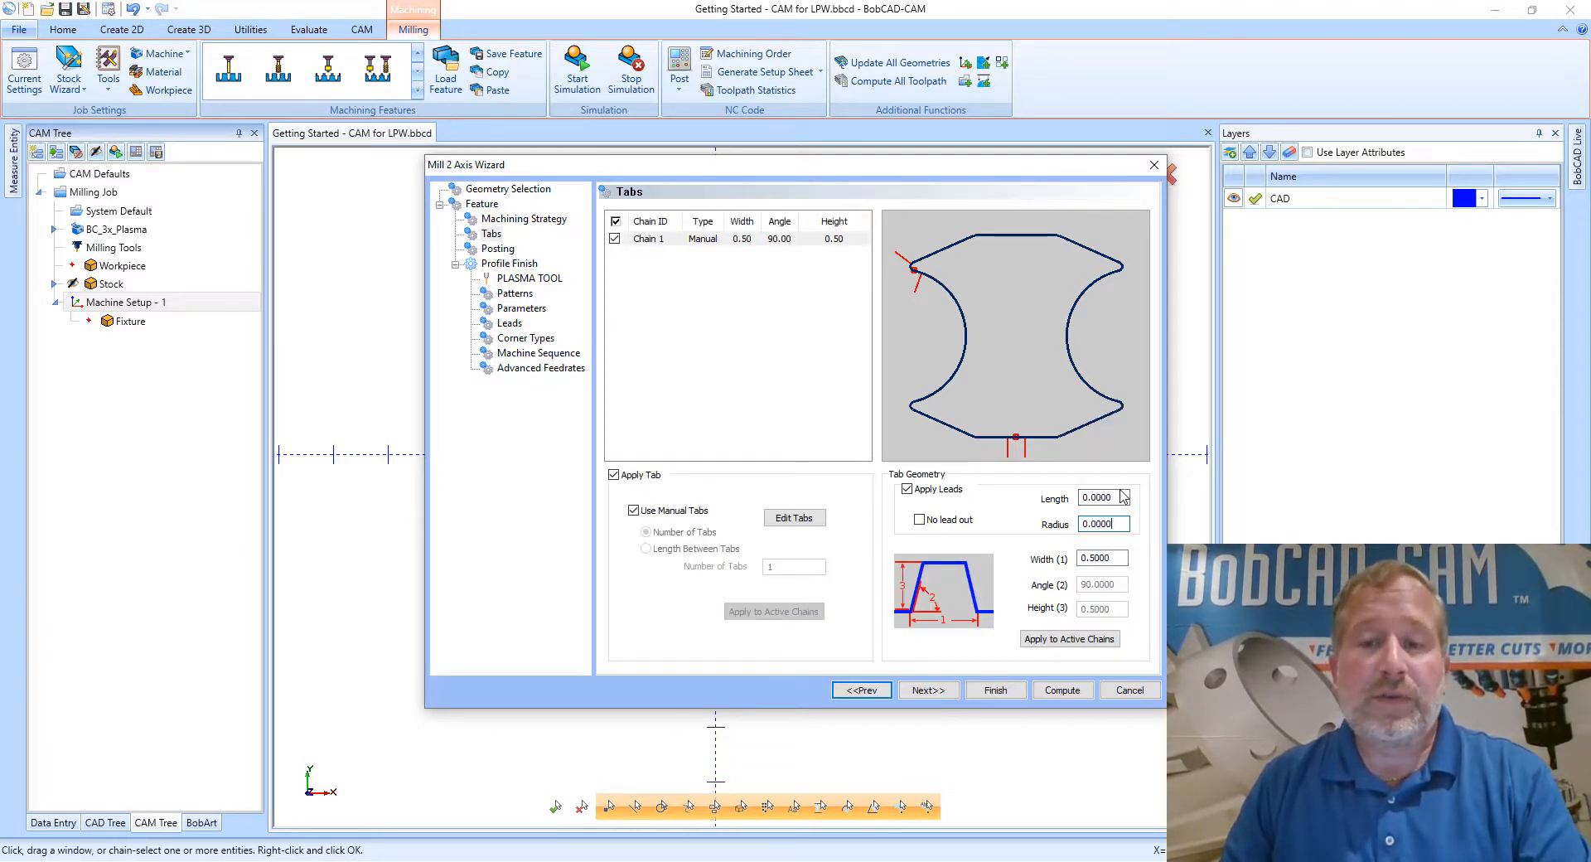
left_click(1114, 557)
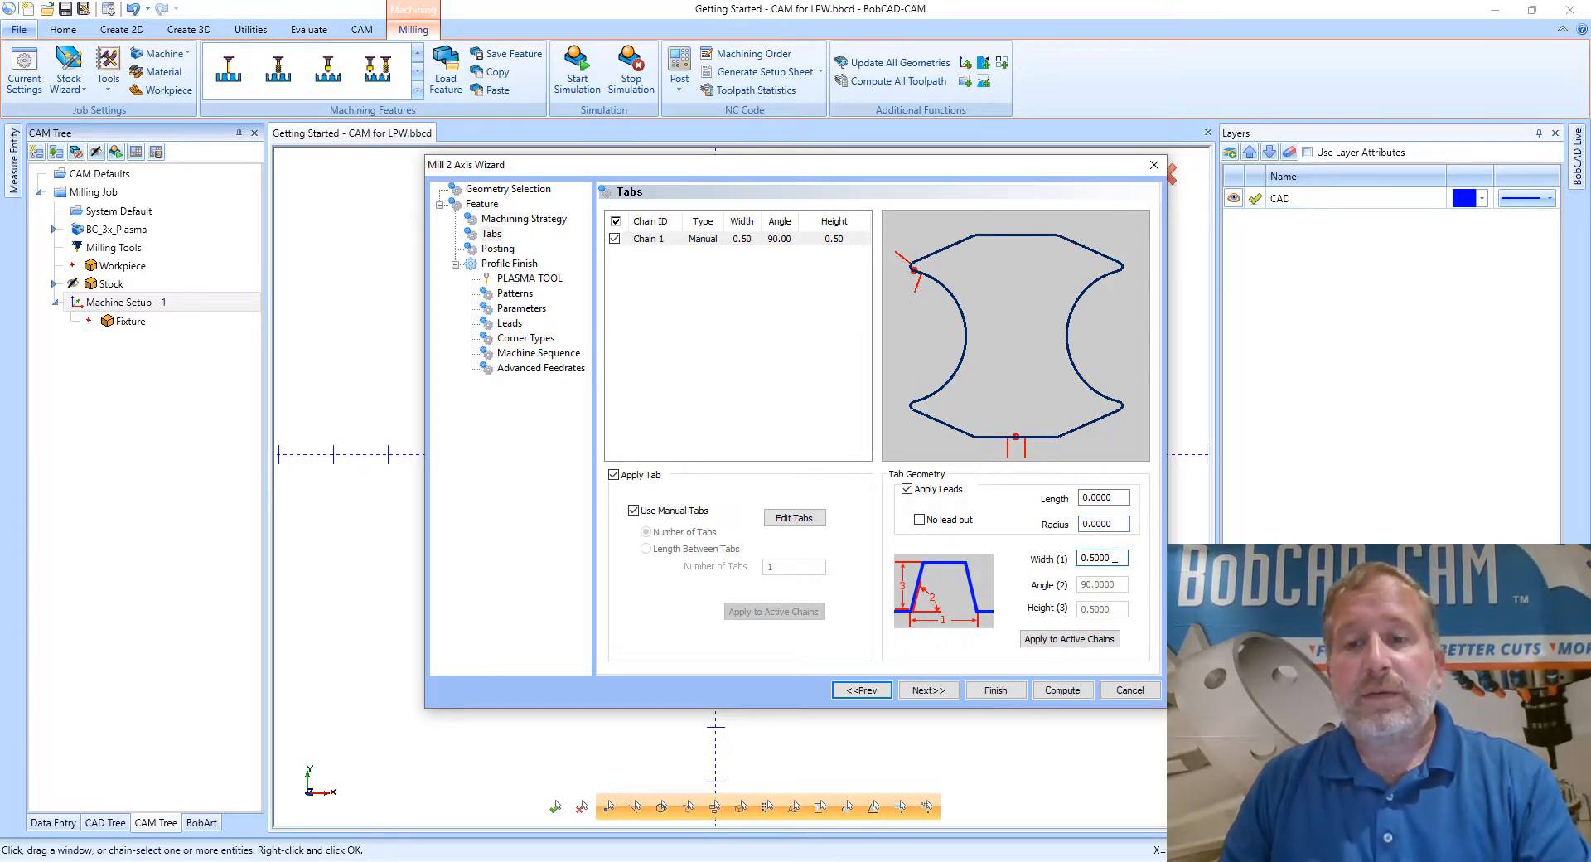
left_click_drag(1115, 557, 1069, 560)
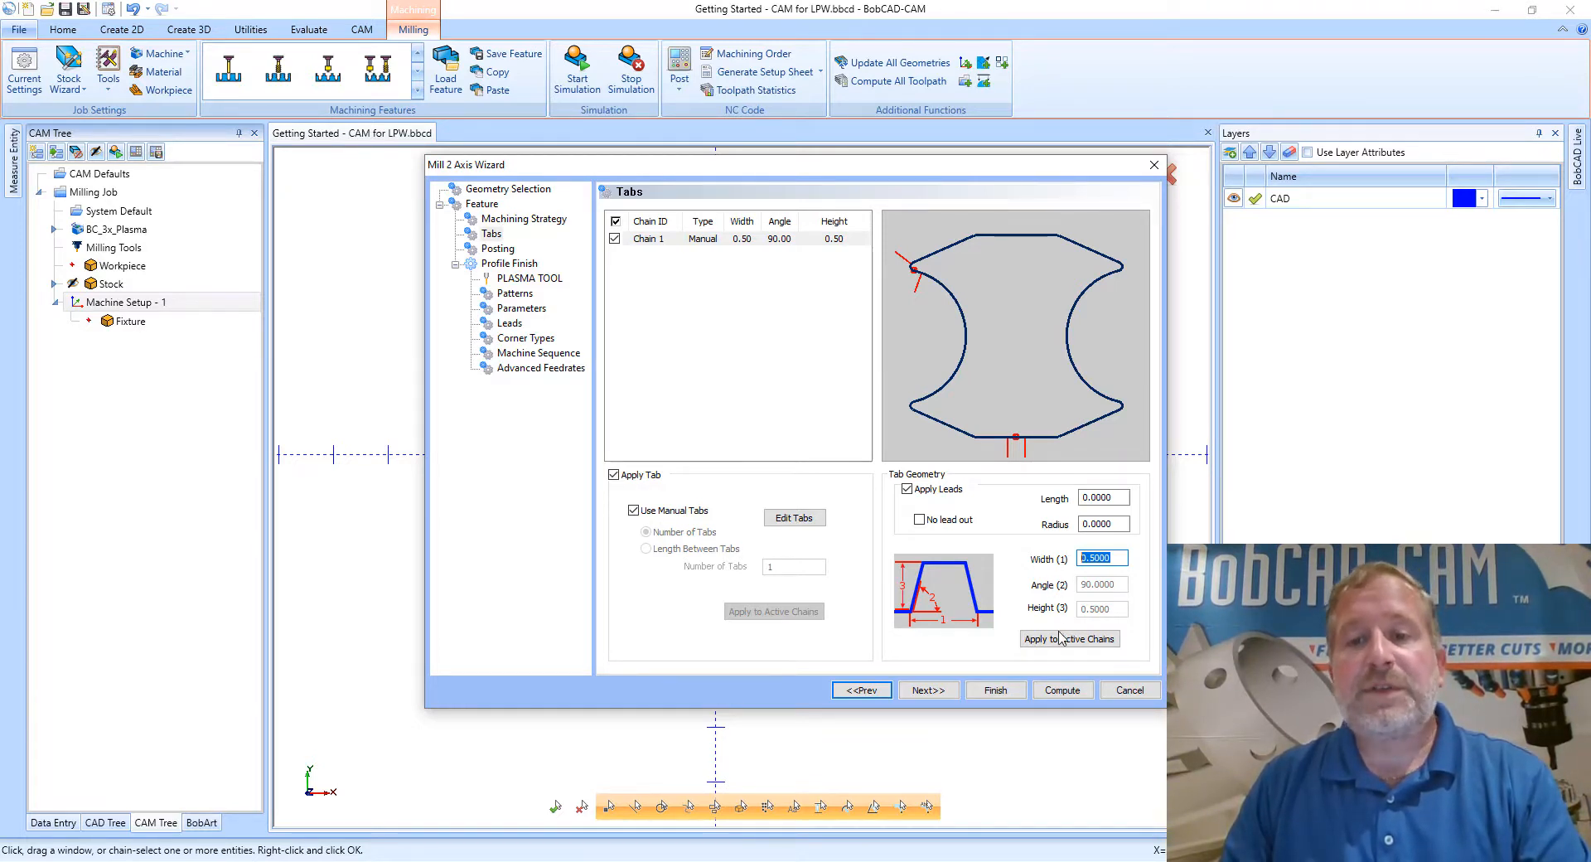
left_click(907, 489)
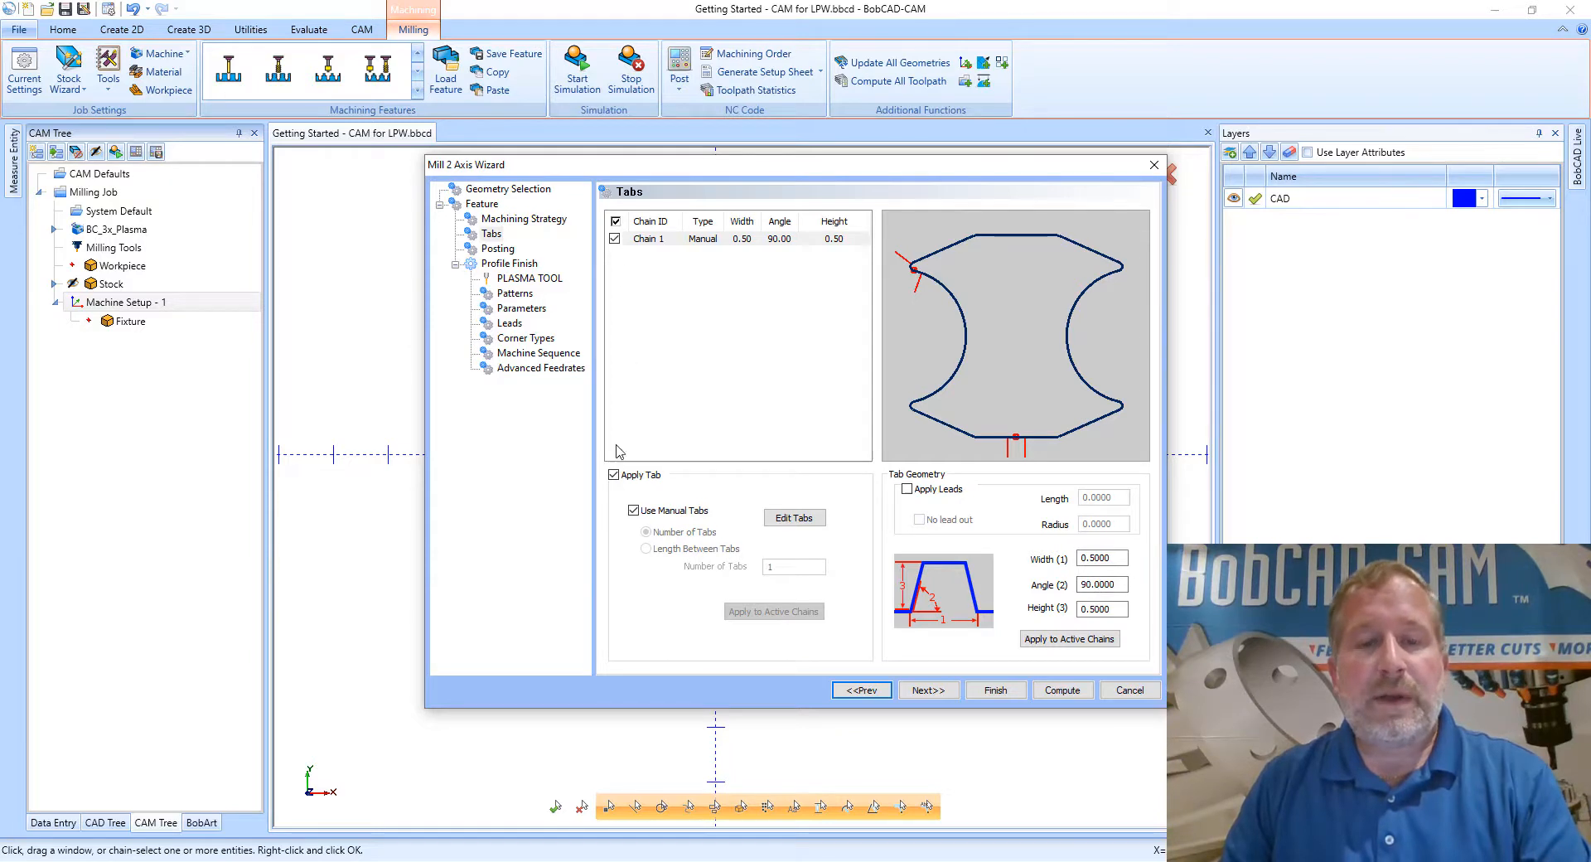
left_click(613, 475)
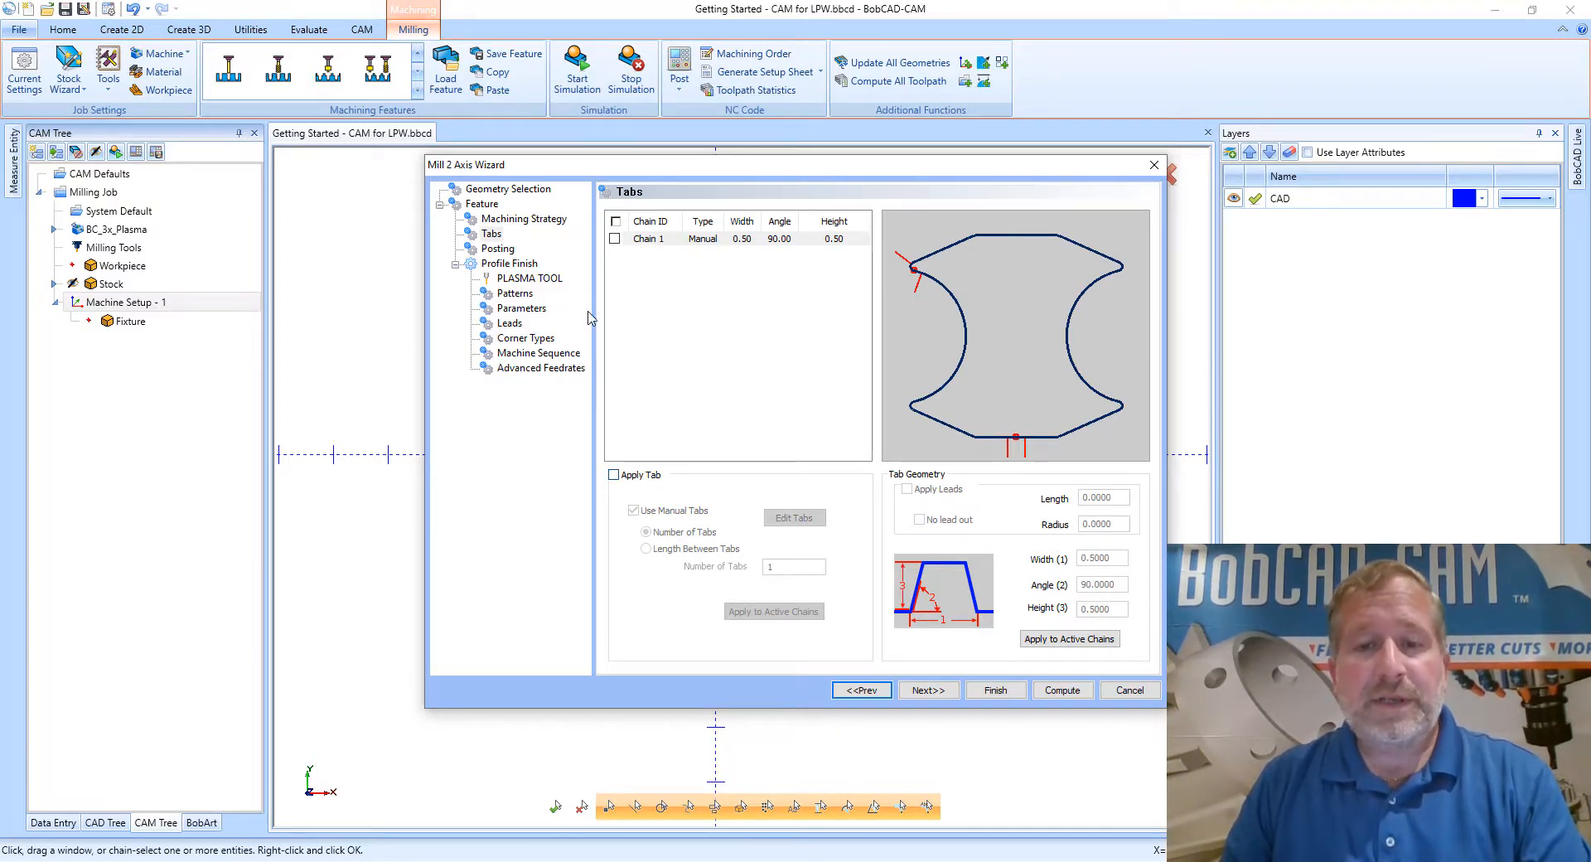
Proceed to the feature's Posting settings and check the available work offset numbers, leaving offset 1 selected.
left_click(926, 690)
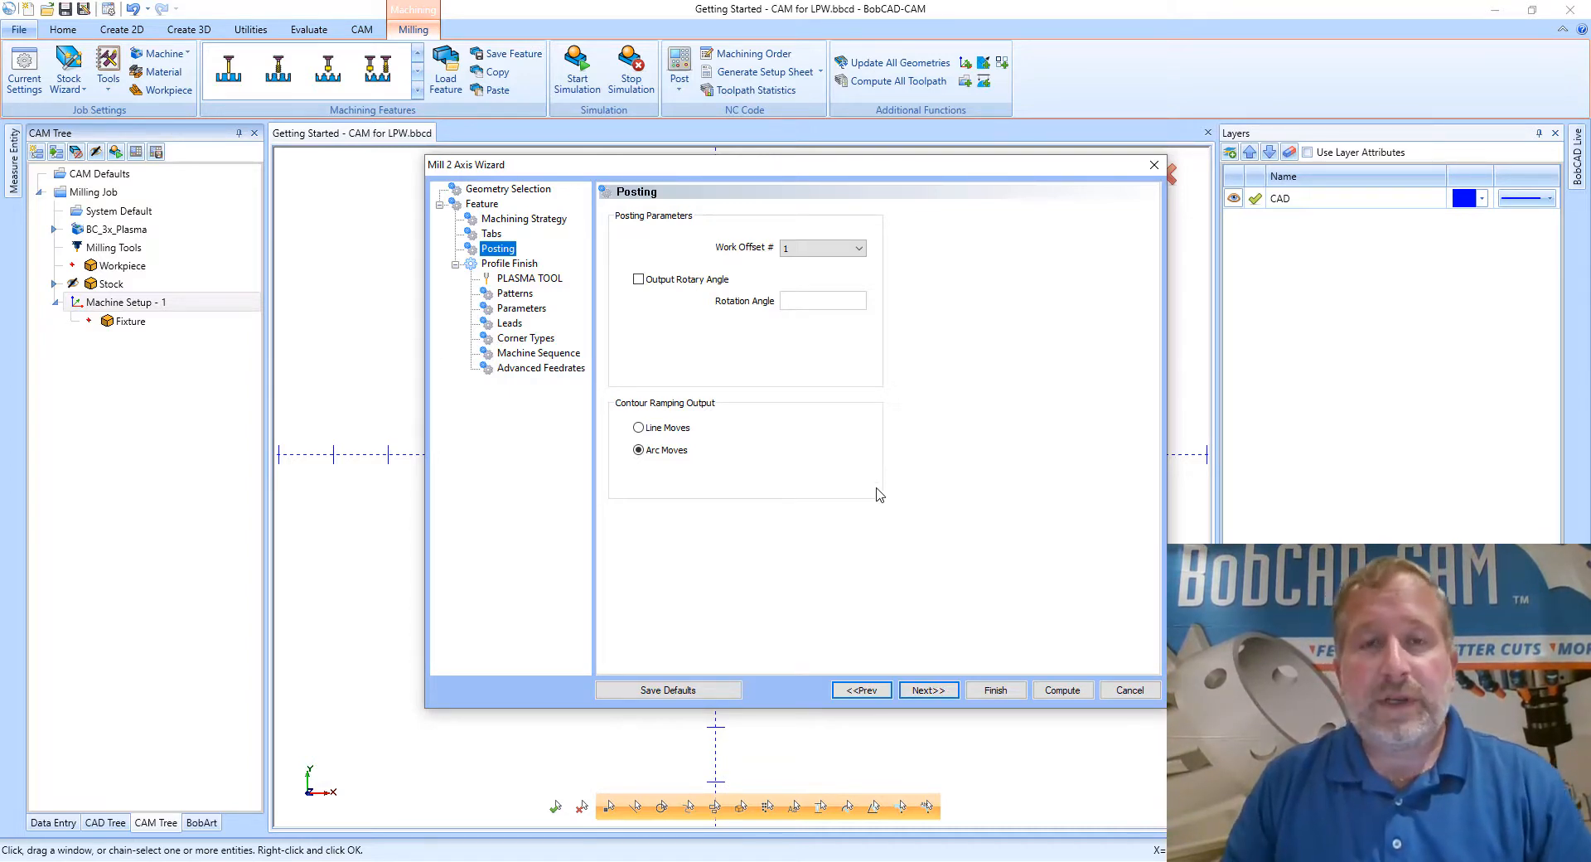
left_click(809, 252)
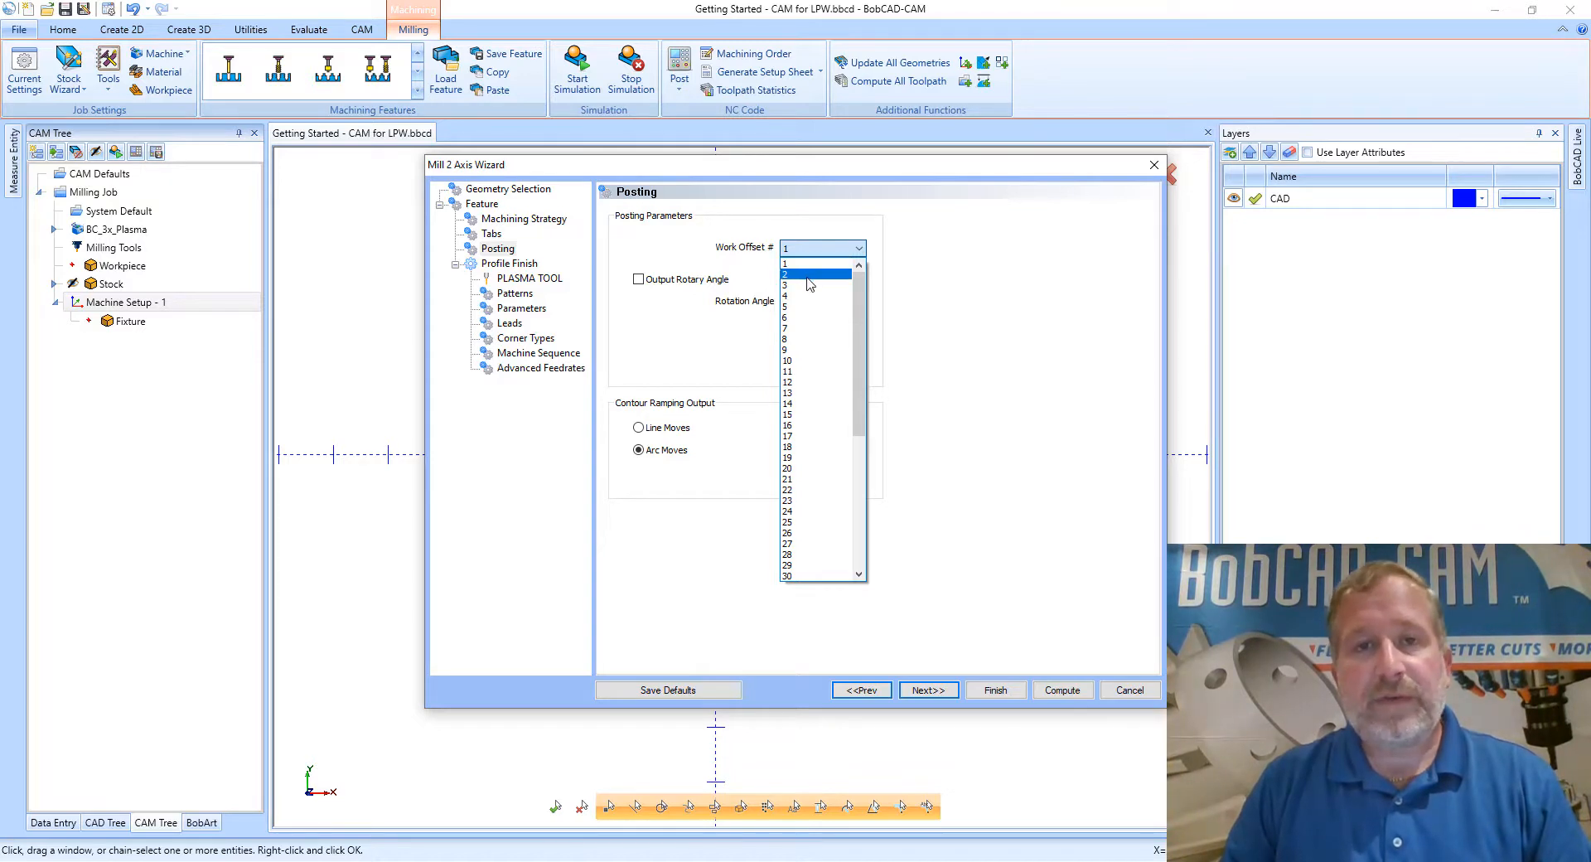
left_click(905, 248)
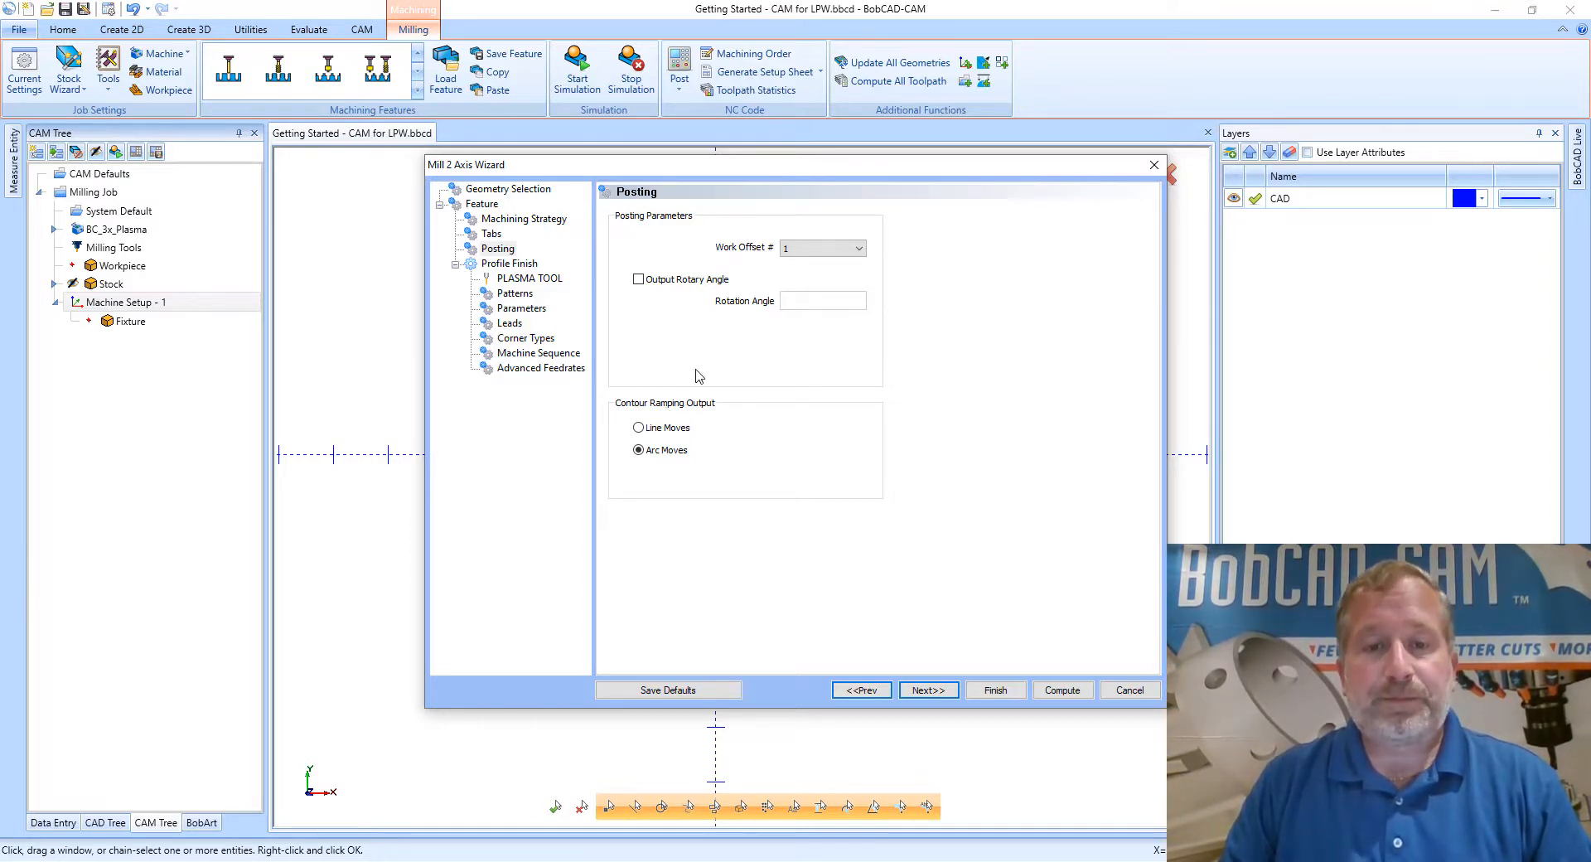
Set the plasma tool's diameter to 0.045 and choose AIR as its gas type.
left_click(927, 693)
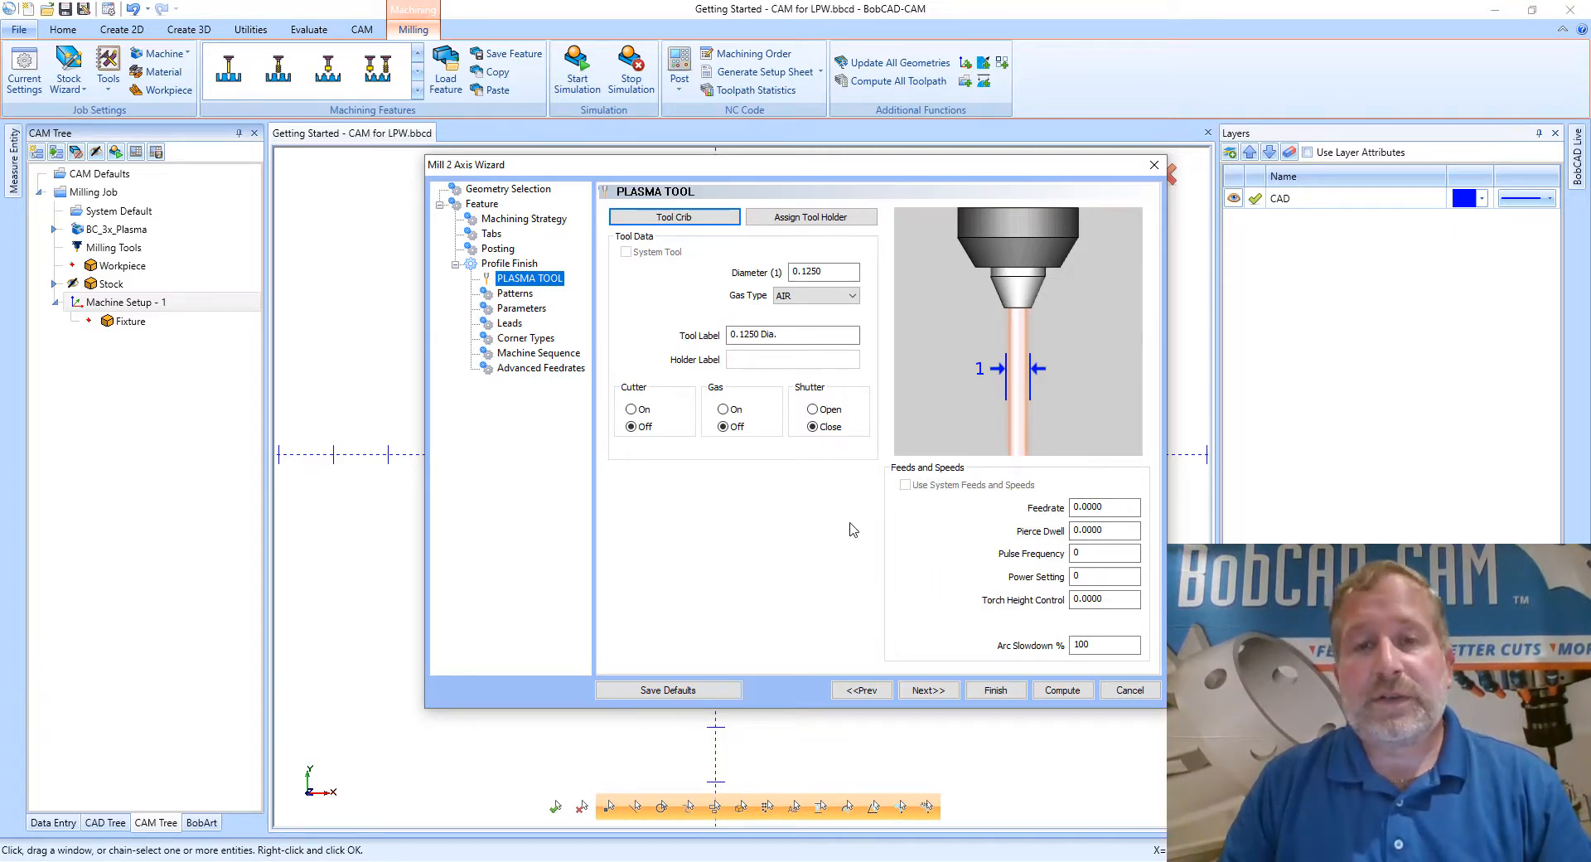
left_click(829, 272)
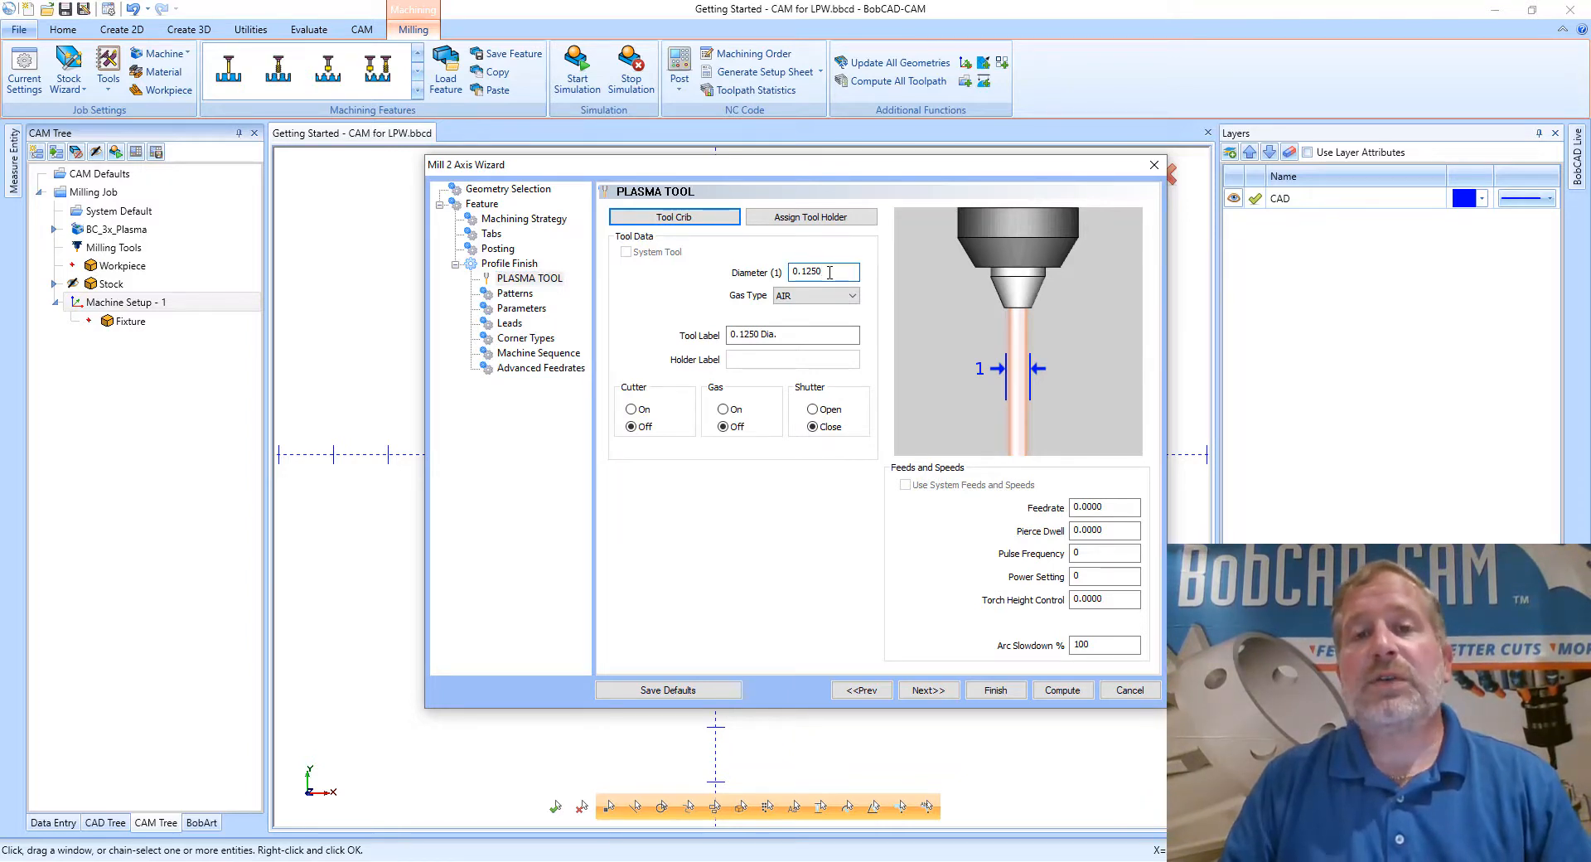
left_click_drag(828, 272, 775, 273)
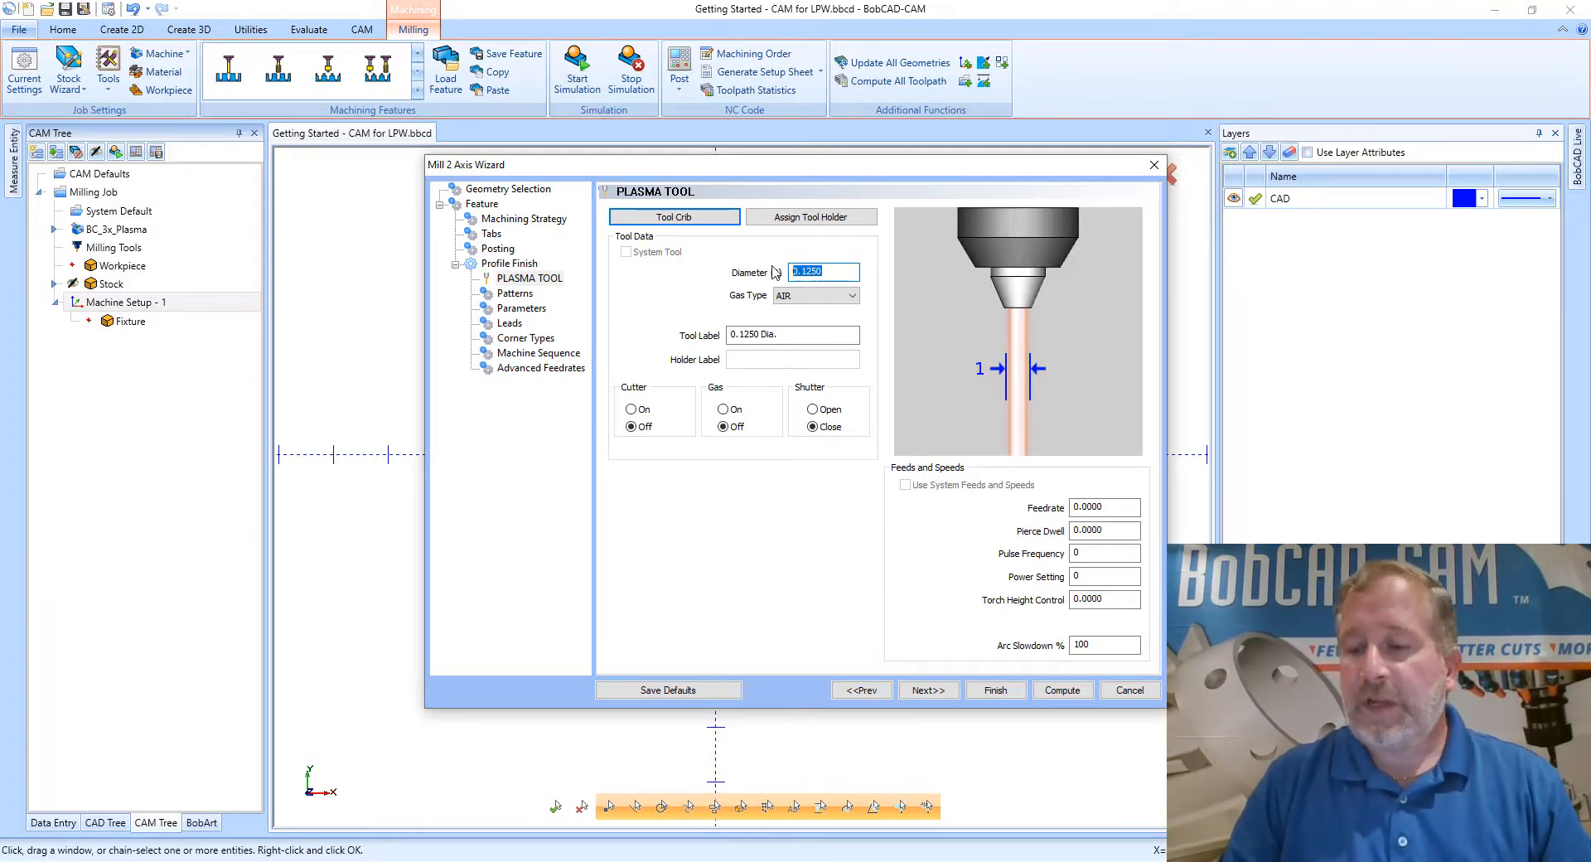
type(".045")
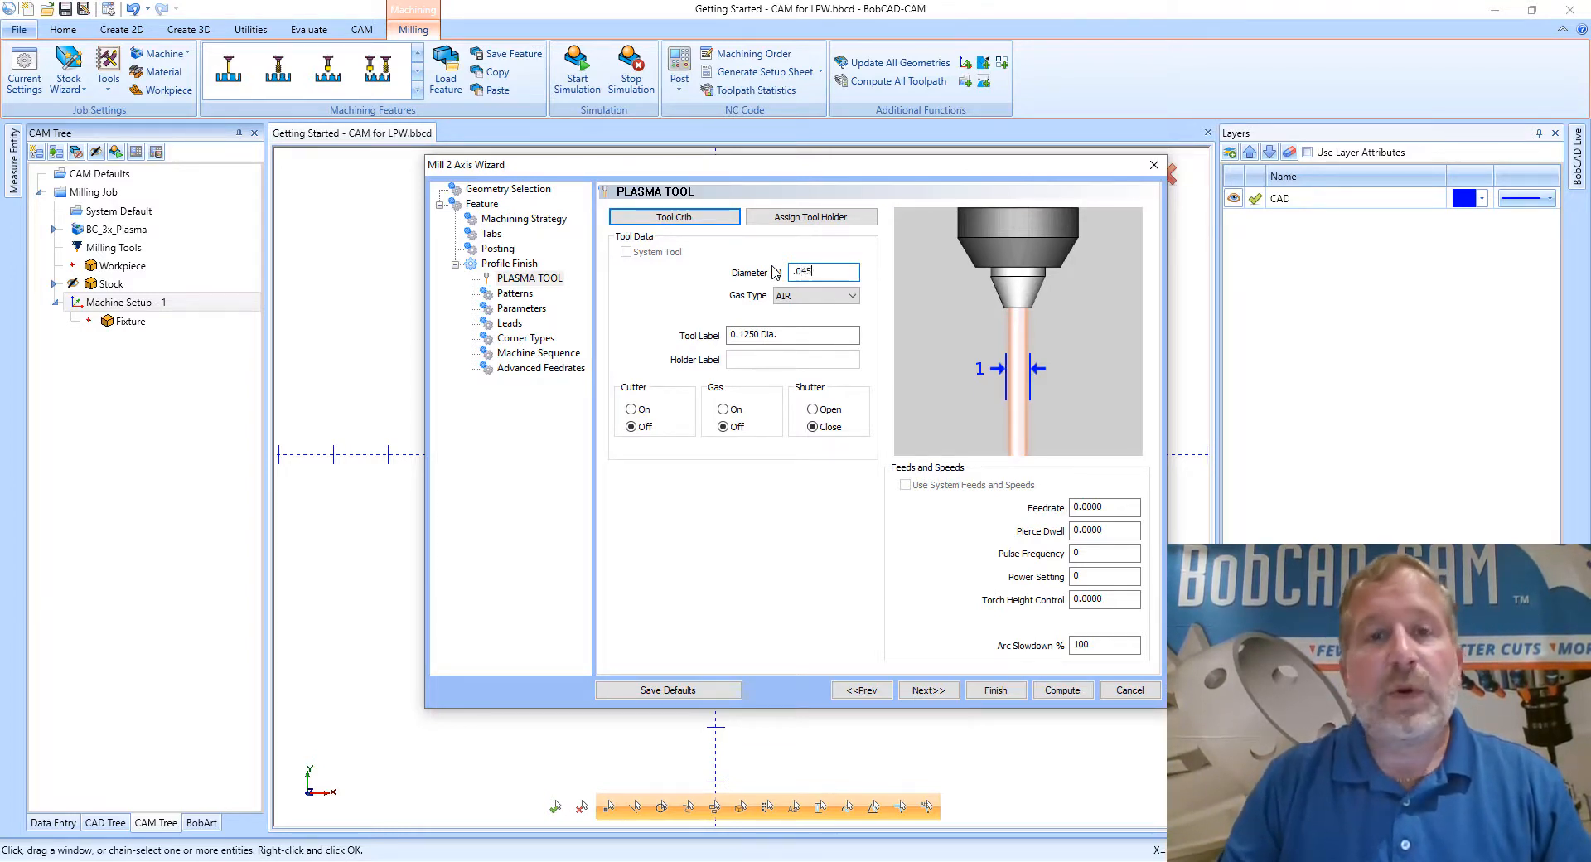
key("Tab")
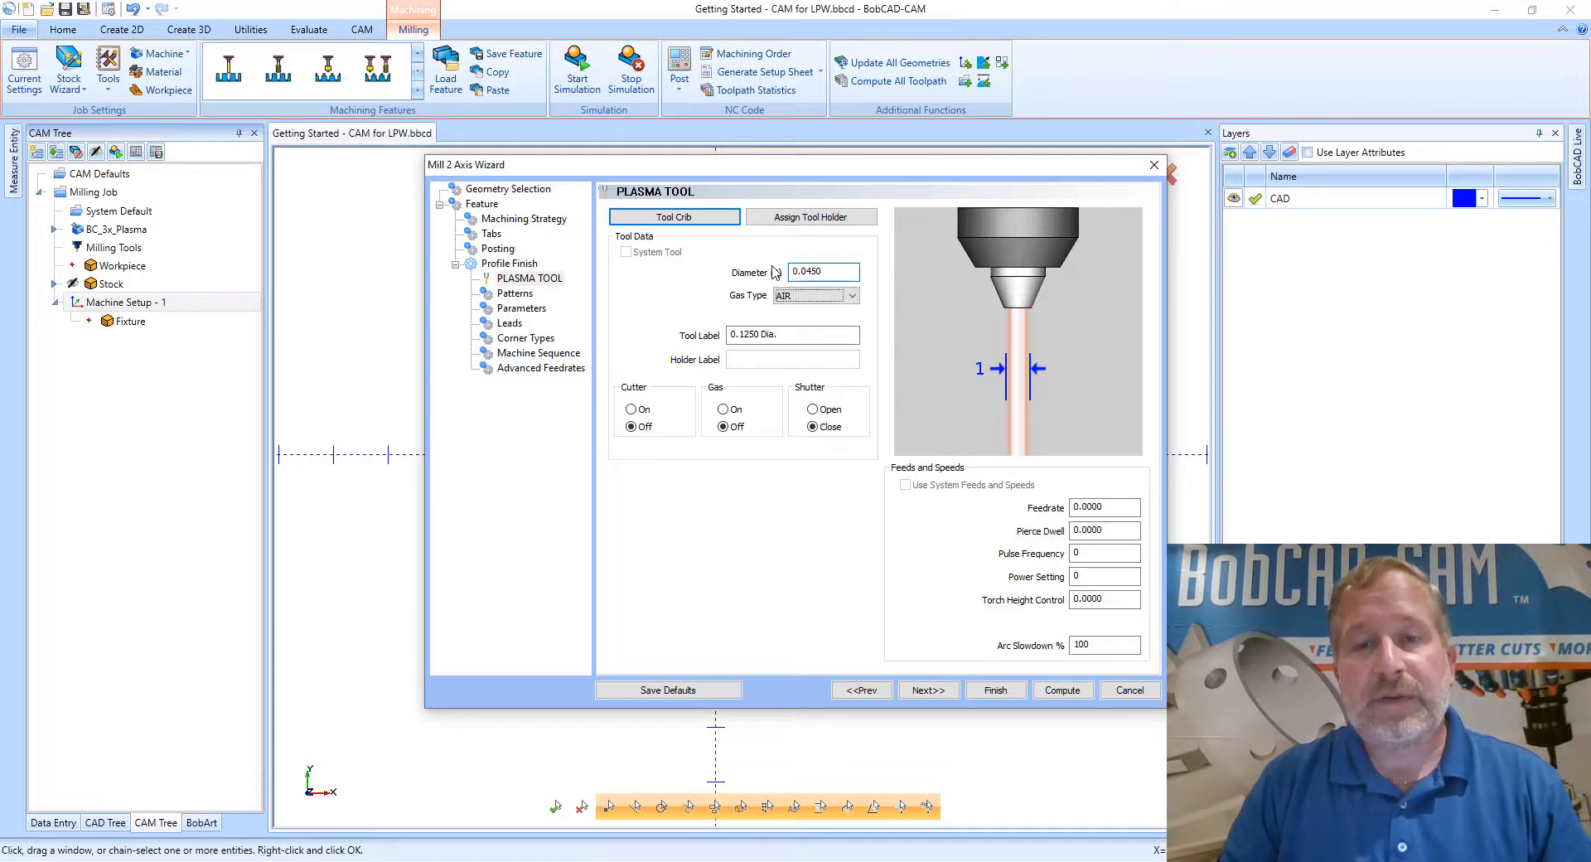
left_click(834, 271)
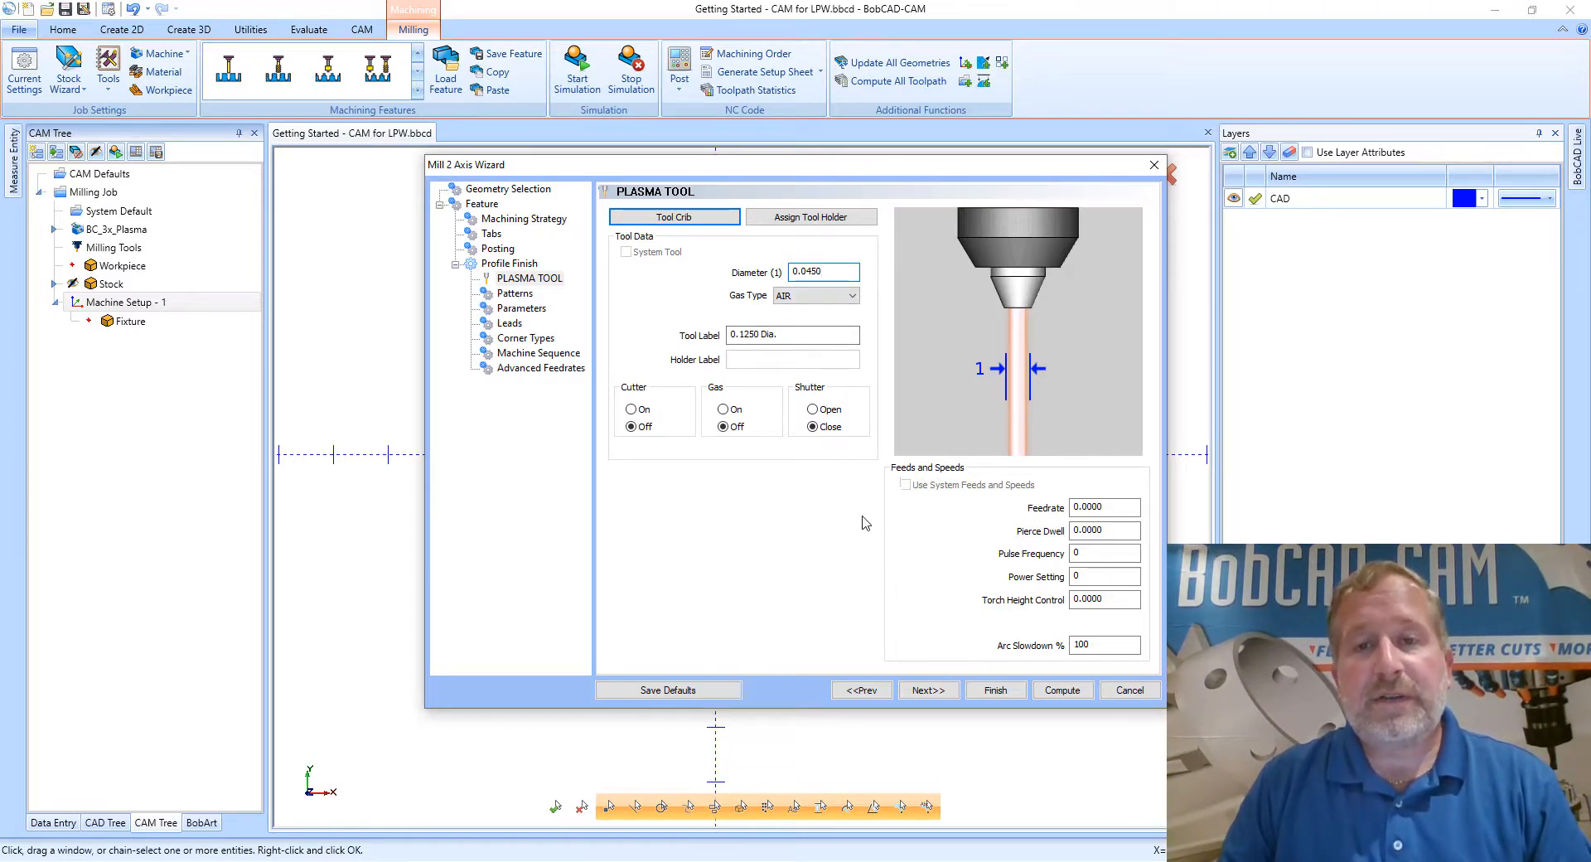
left_click(850, 298)
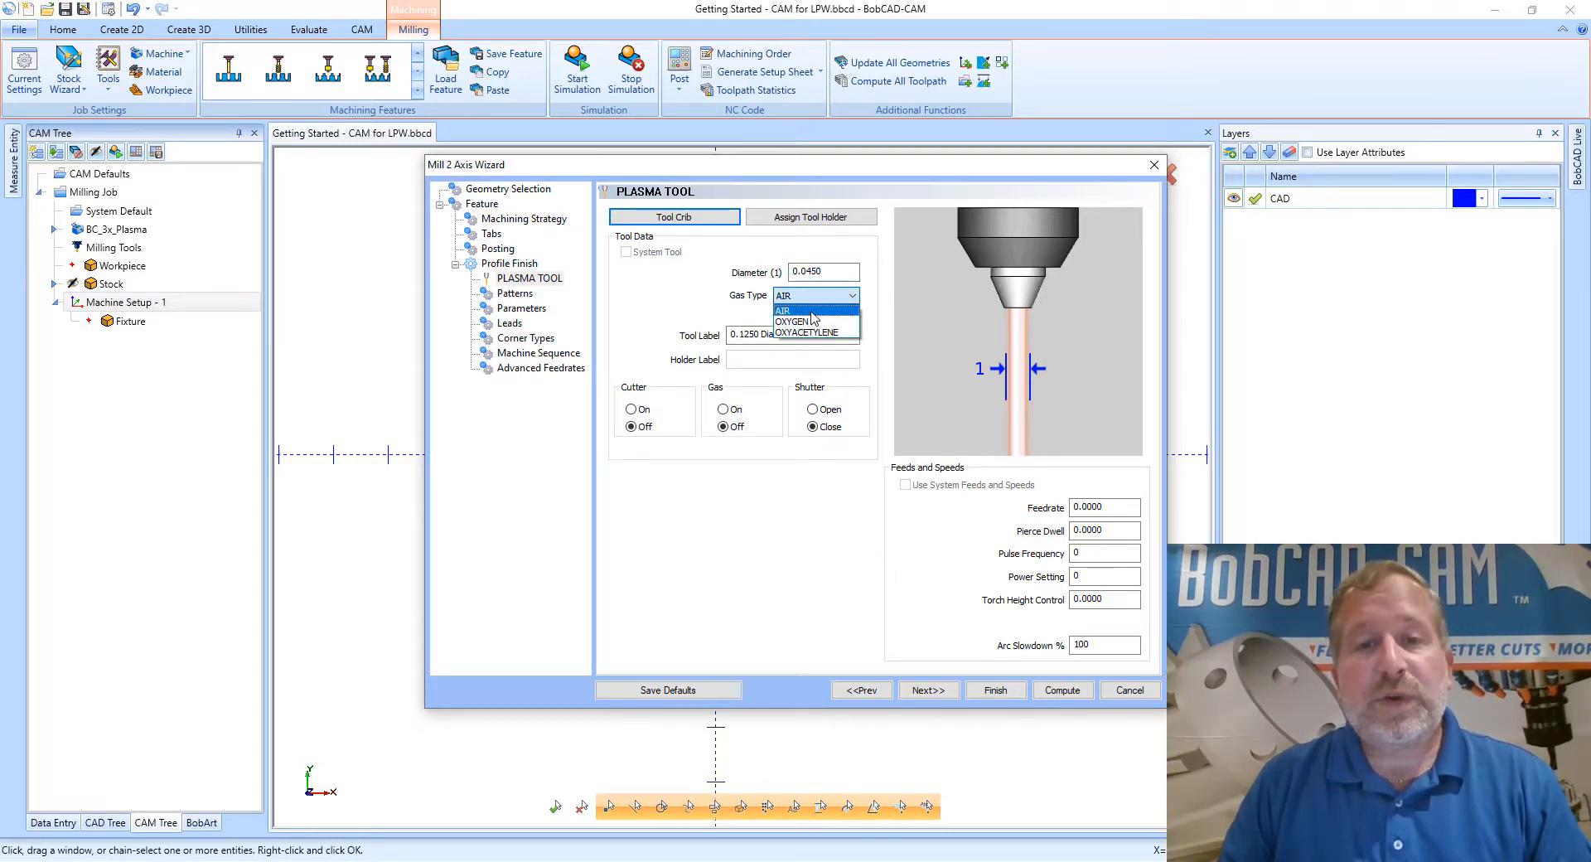
left_click(782, 310)
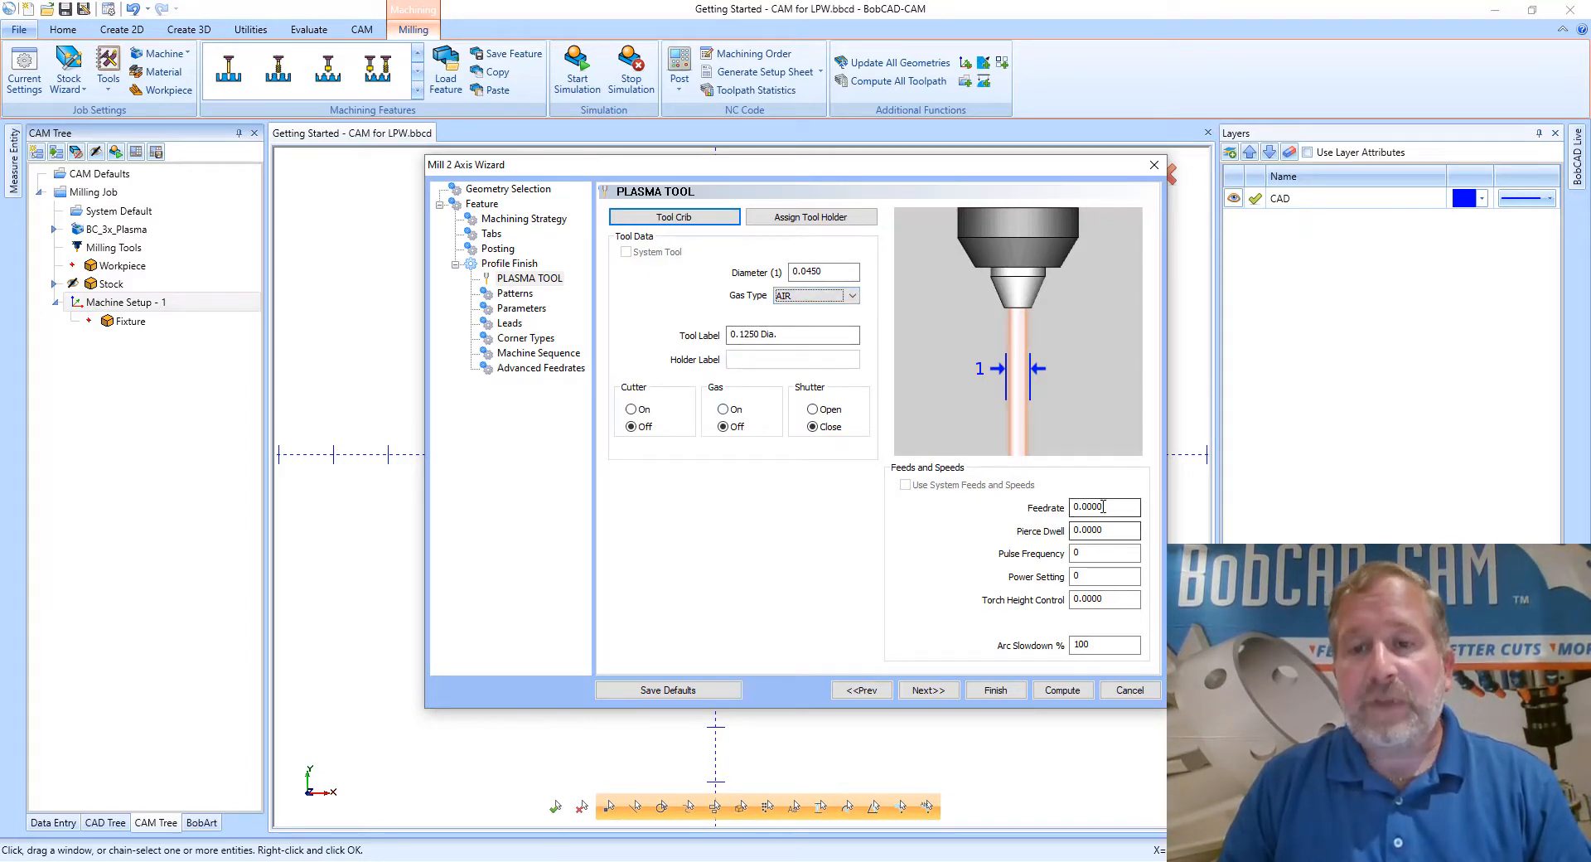
Review the plasma tool's feedrate, pierce dwell, pulse frequency, power setting and torch height control fields.
left_click(1110, 530)
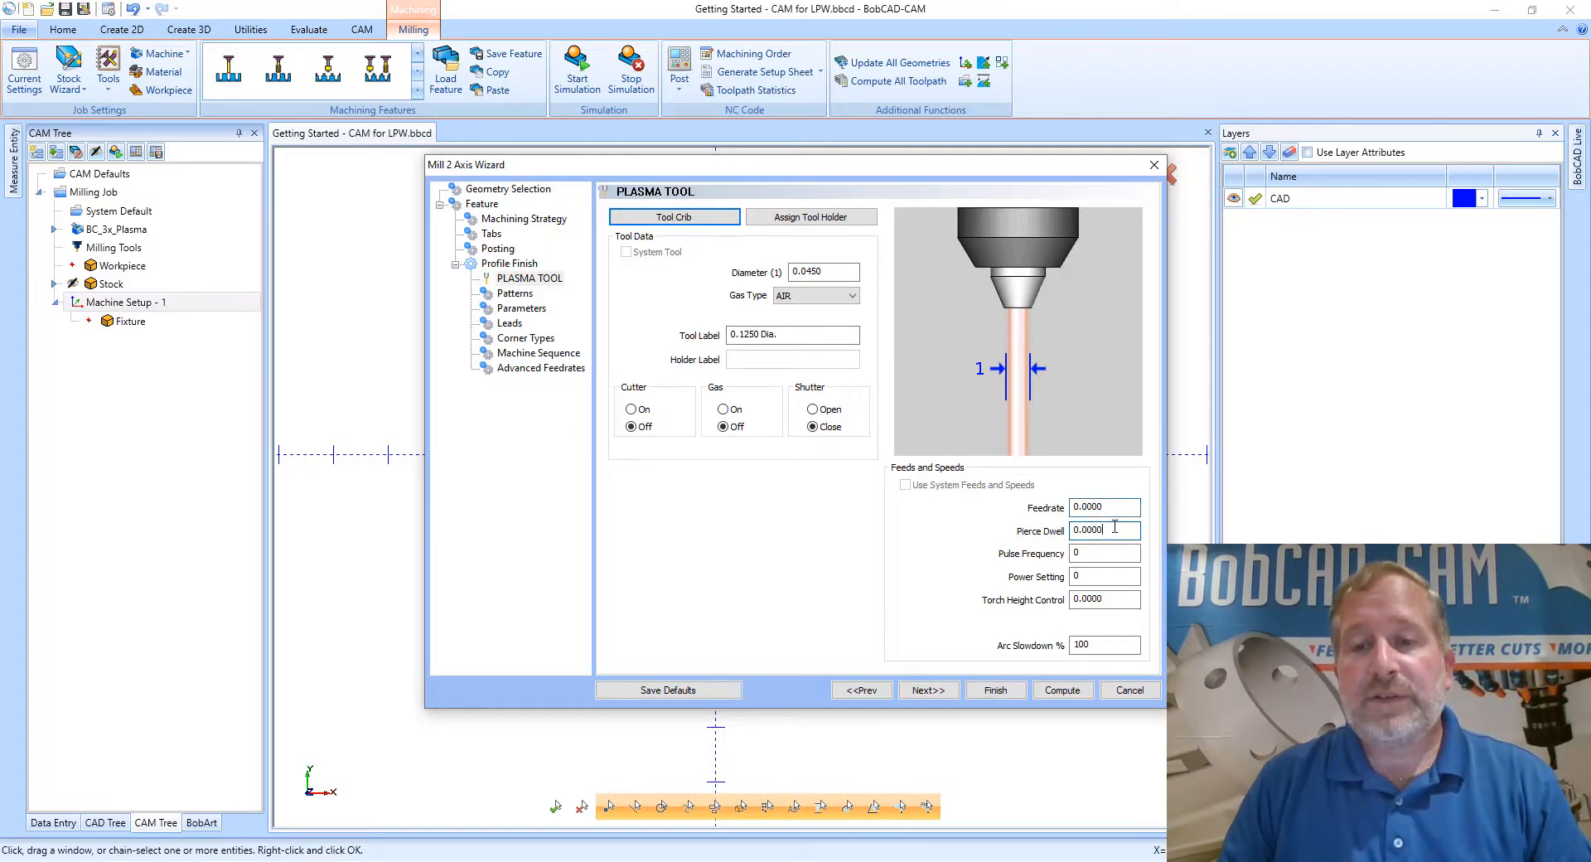
left_click(1120, 554)
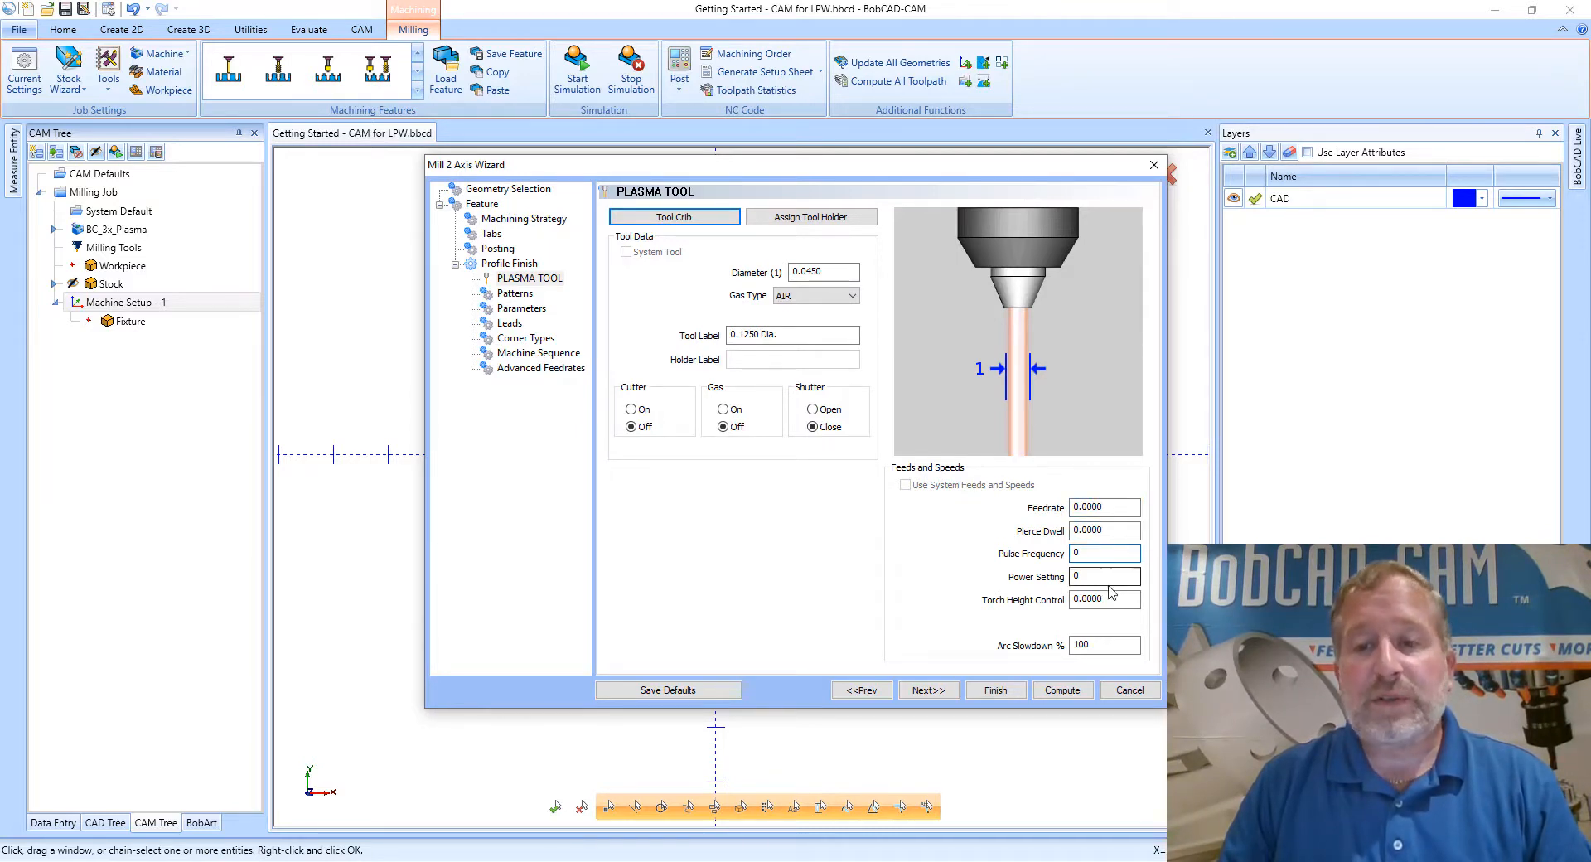
left_click(1108, 577)
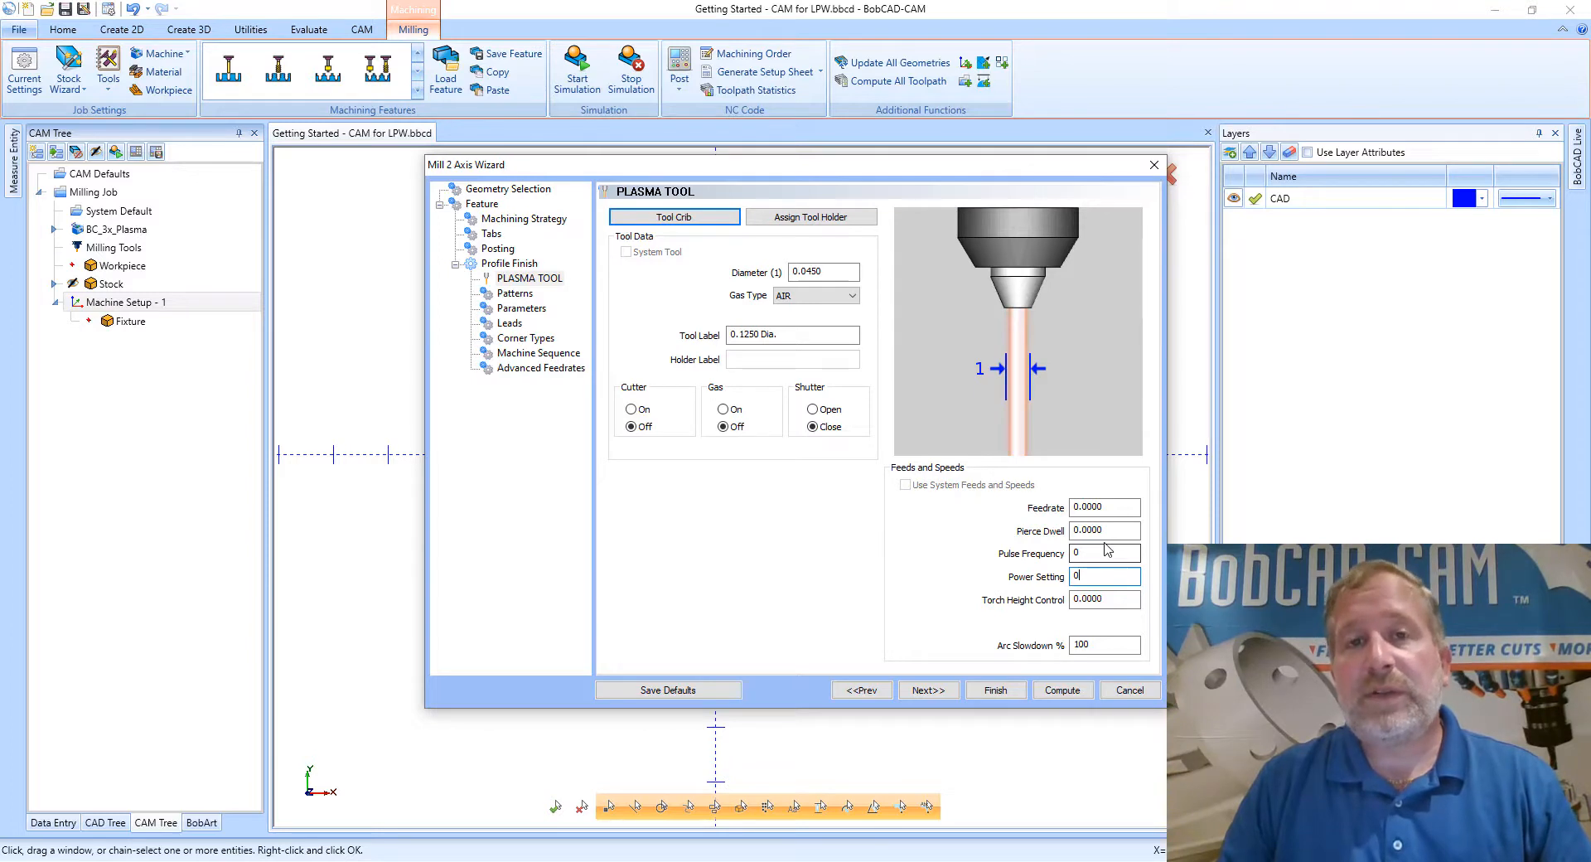
left_click(1106, 597)
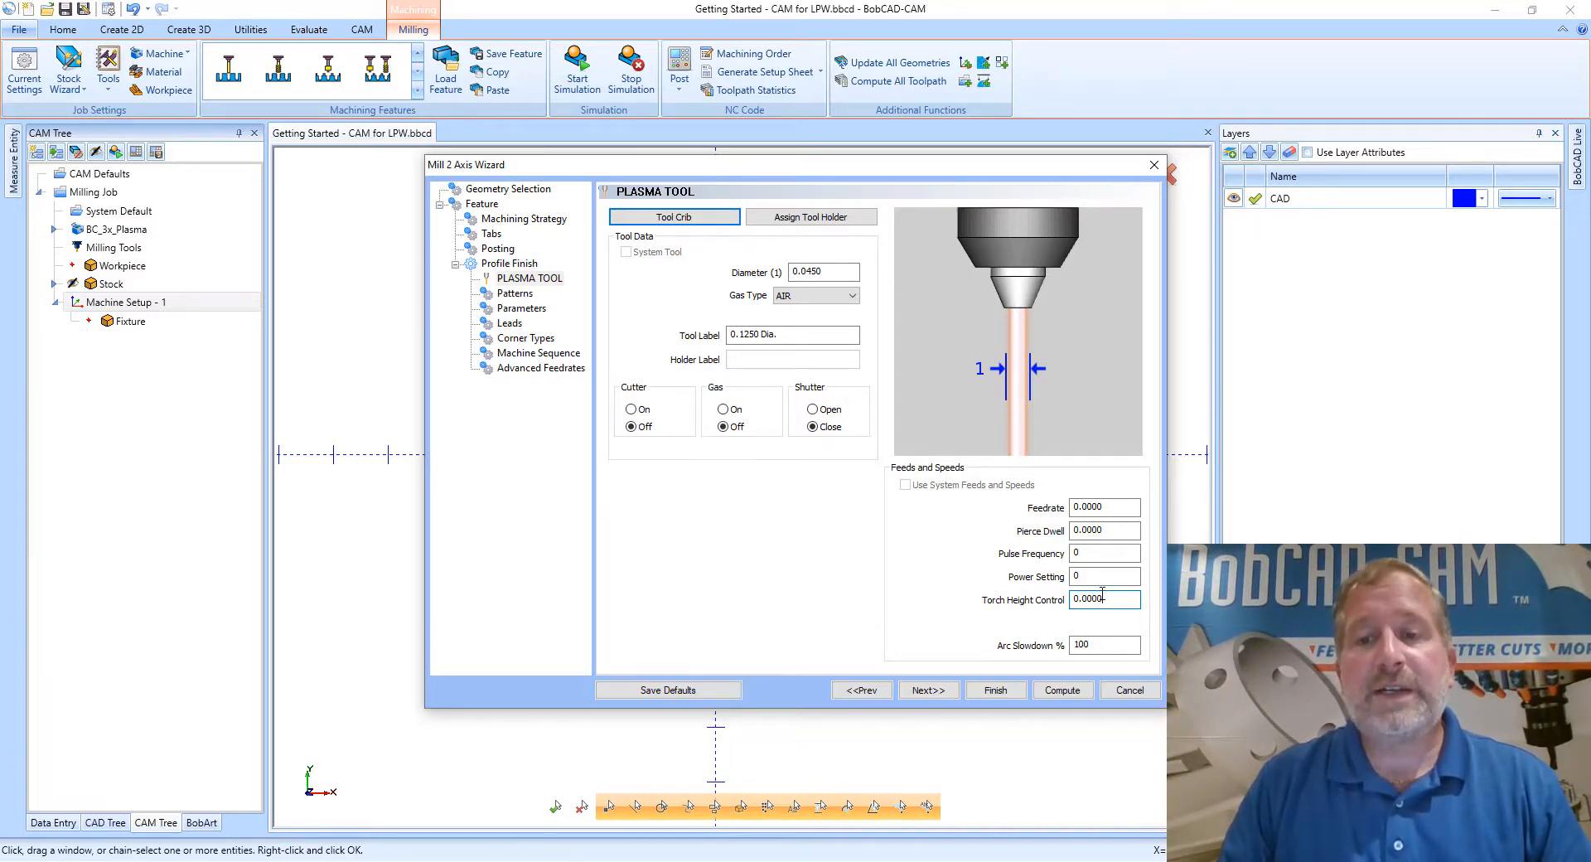
left_click(1104, 508)
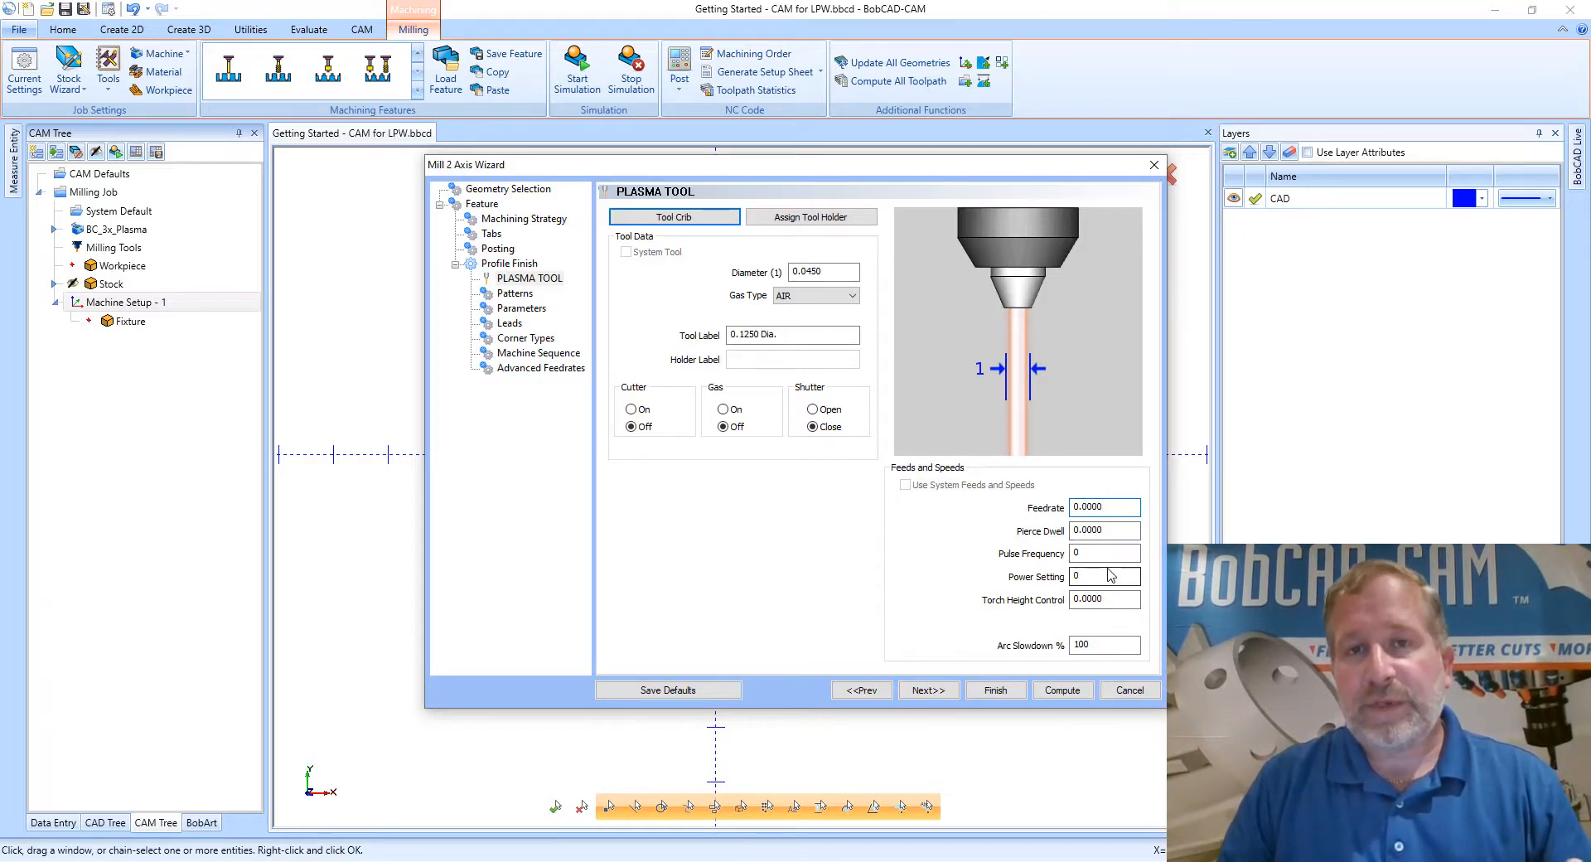
left_click(1115, 531)
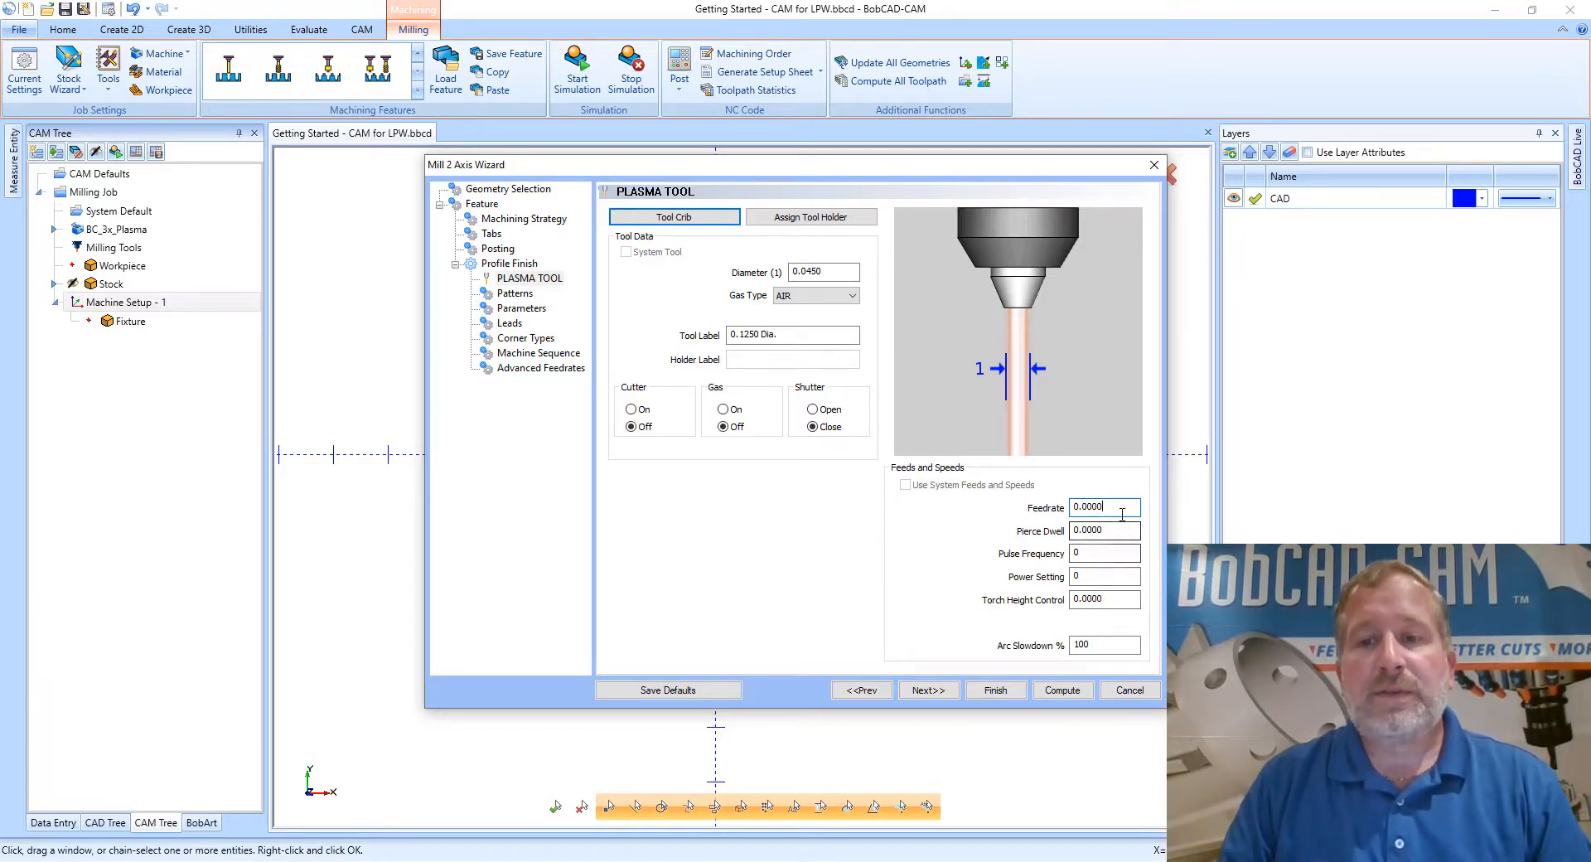
left_click(1117, 576)
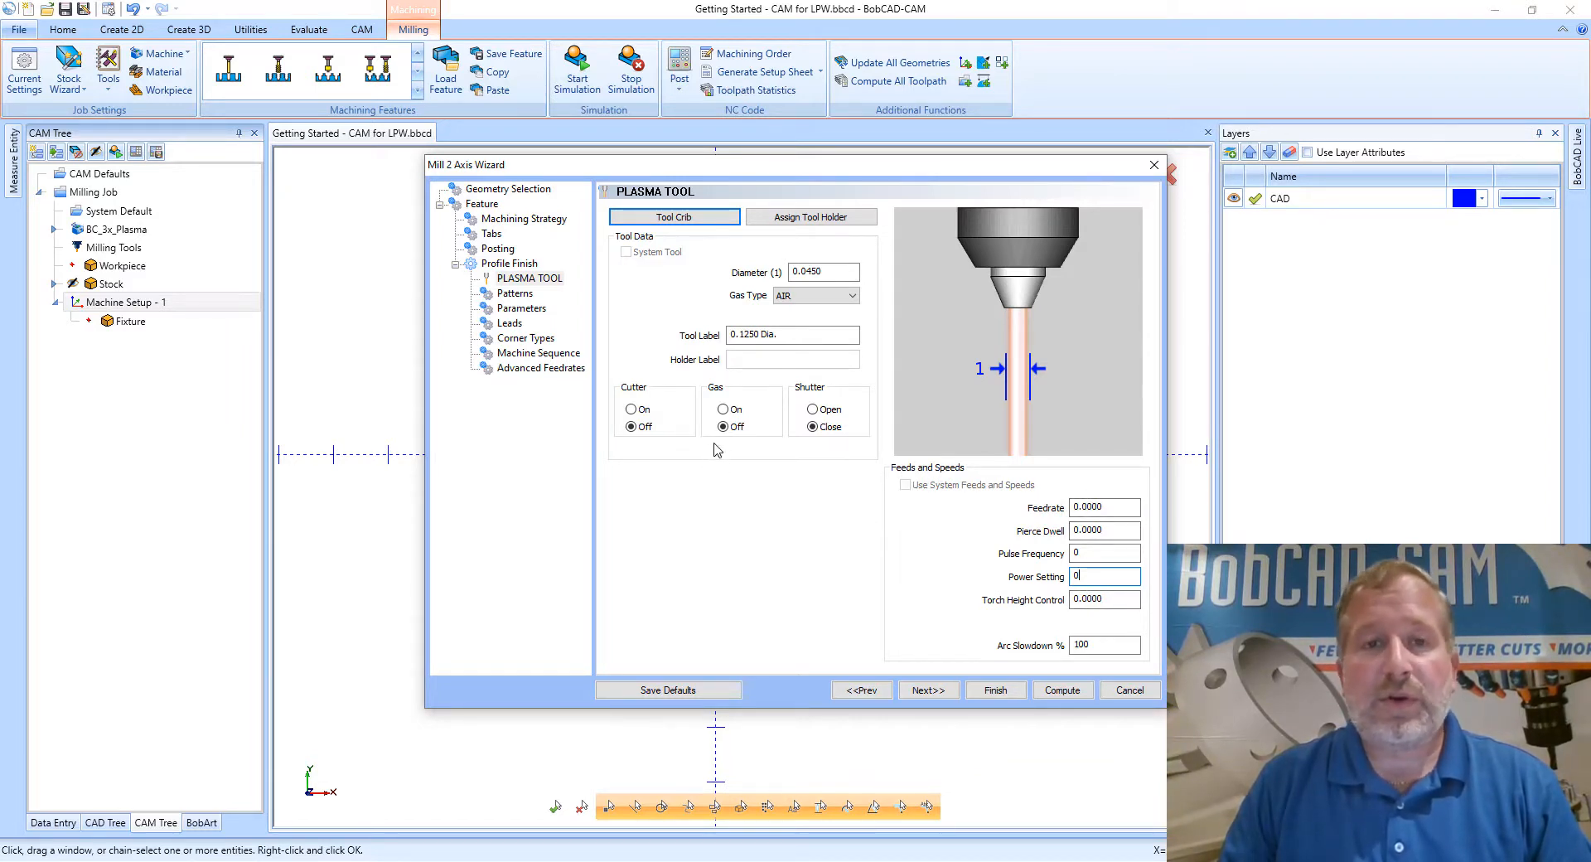
Proceed to the Profile Finish pattern settings and choose Left for the system compensation.
left_click(928, 689)
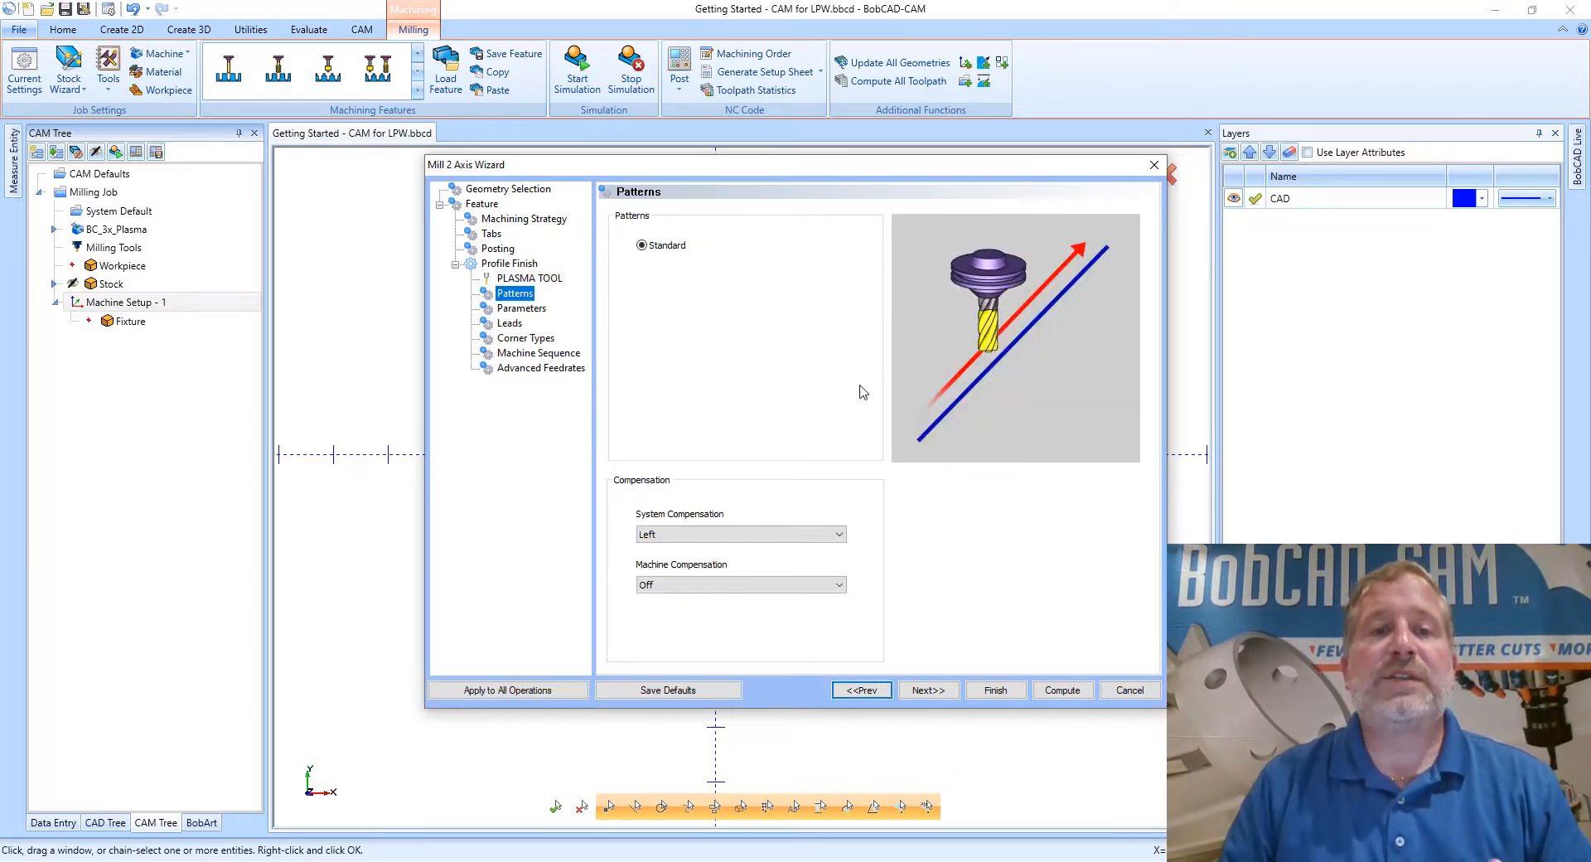
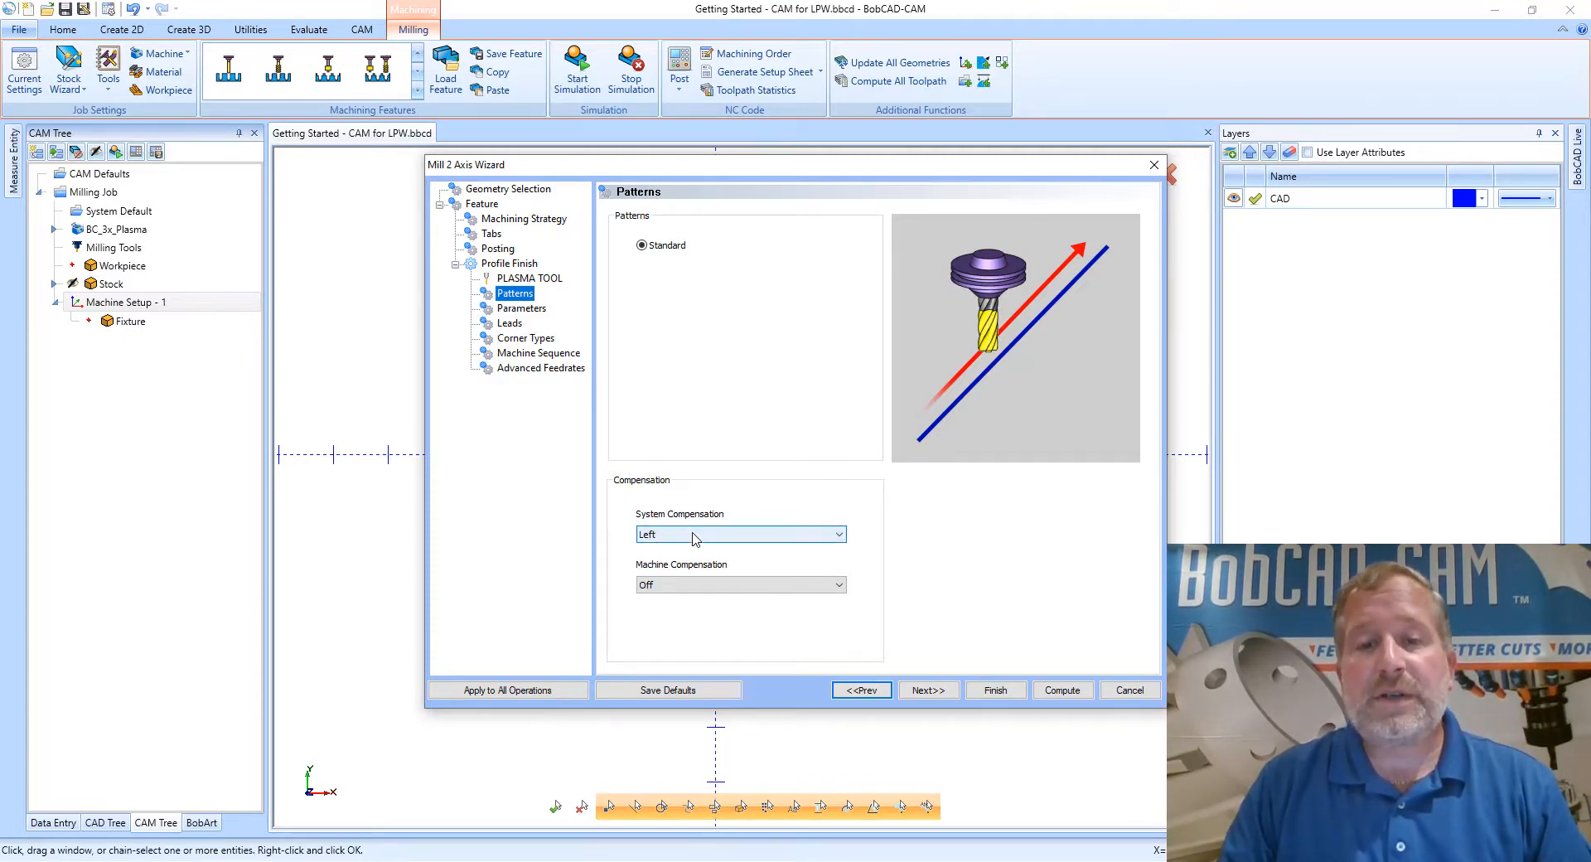
left_click(694, 538)
left_click(686, 561)
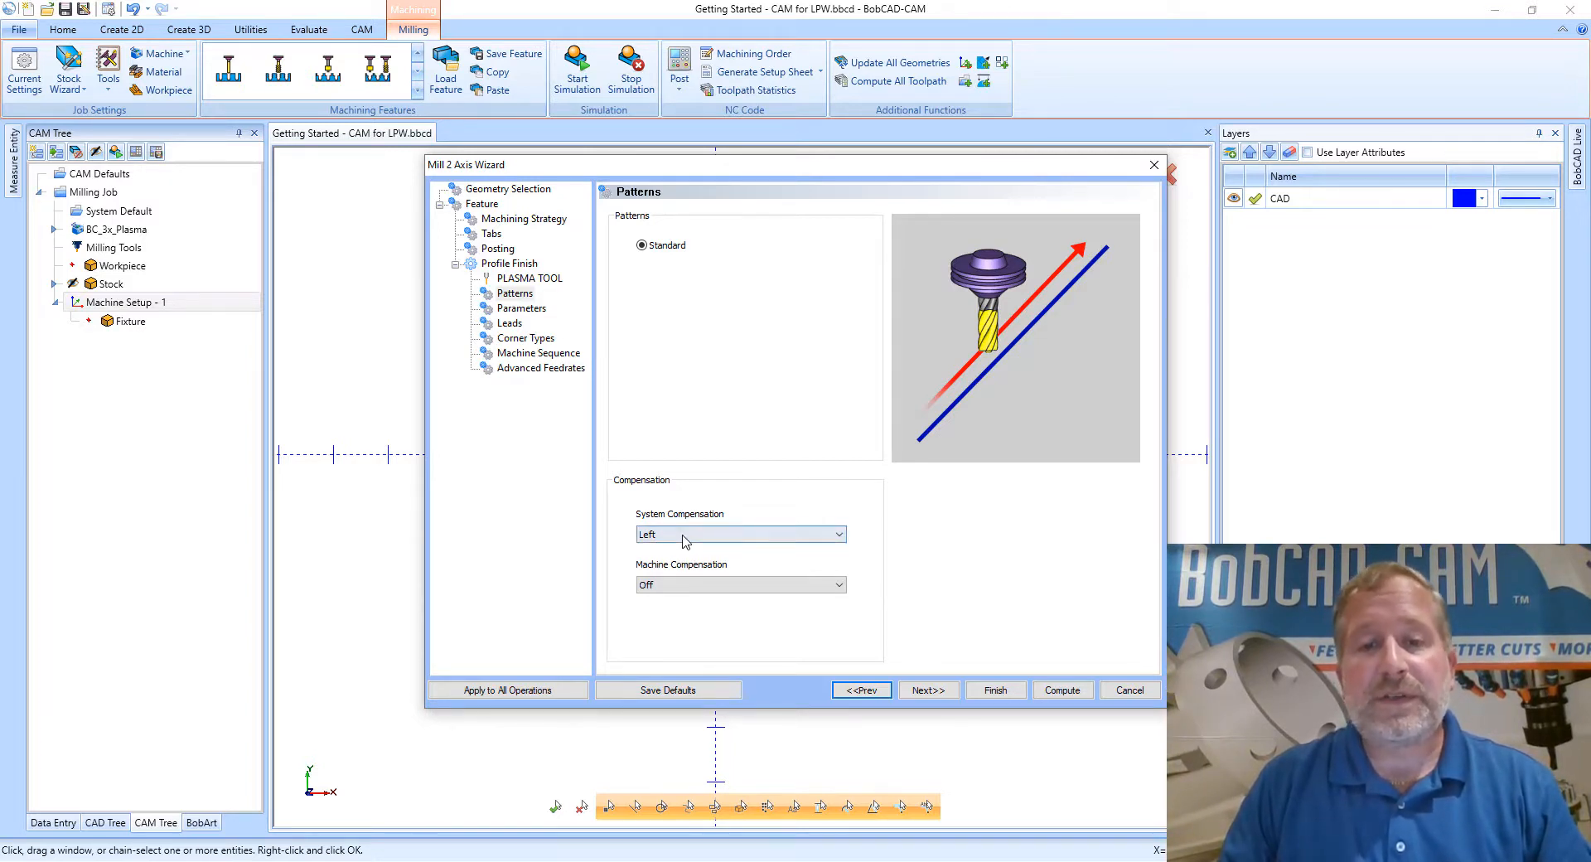
Try system compensation off with machine compensation Comp Left / G41, and turn the machine compensation off again.
left_click(681, 534)
left_click(686, 548)
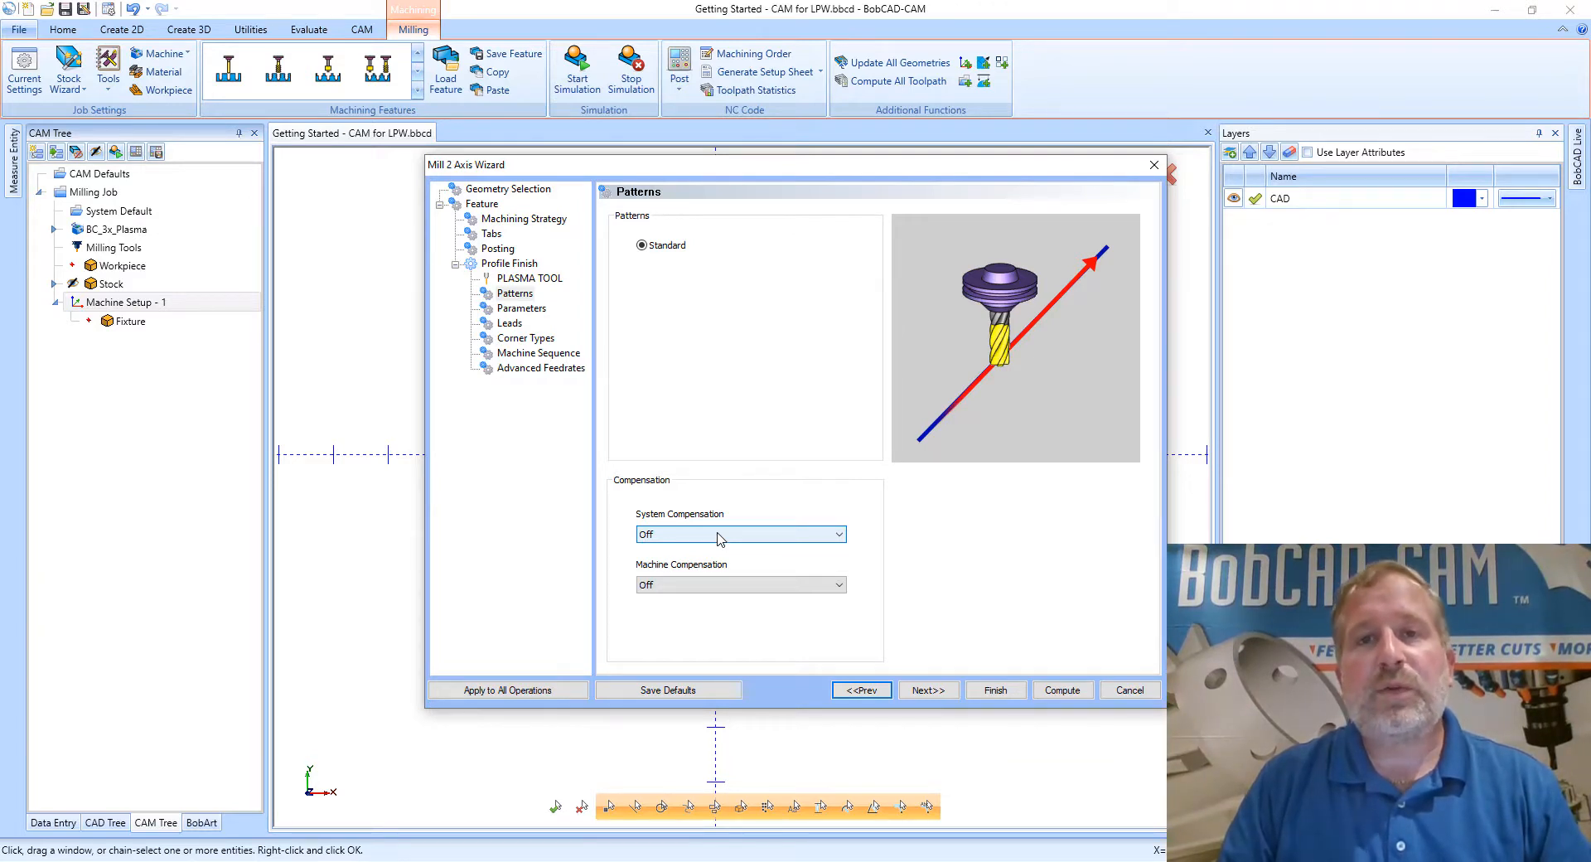
left_click(675, 586)
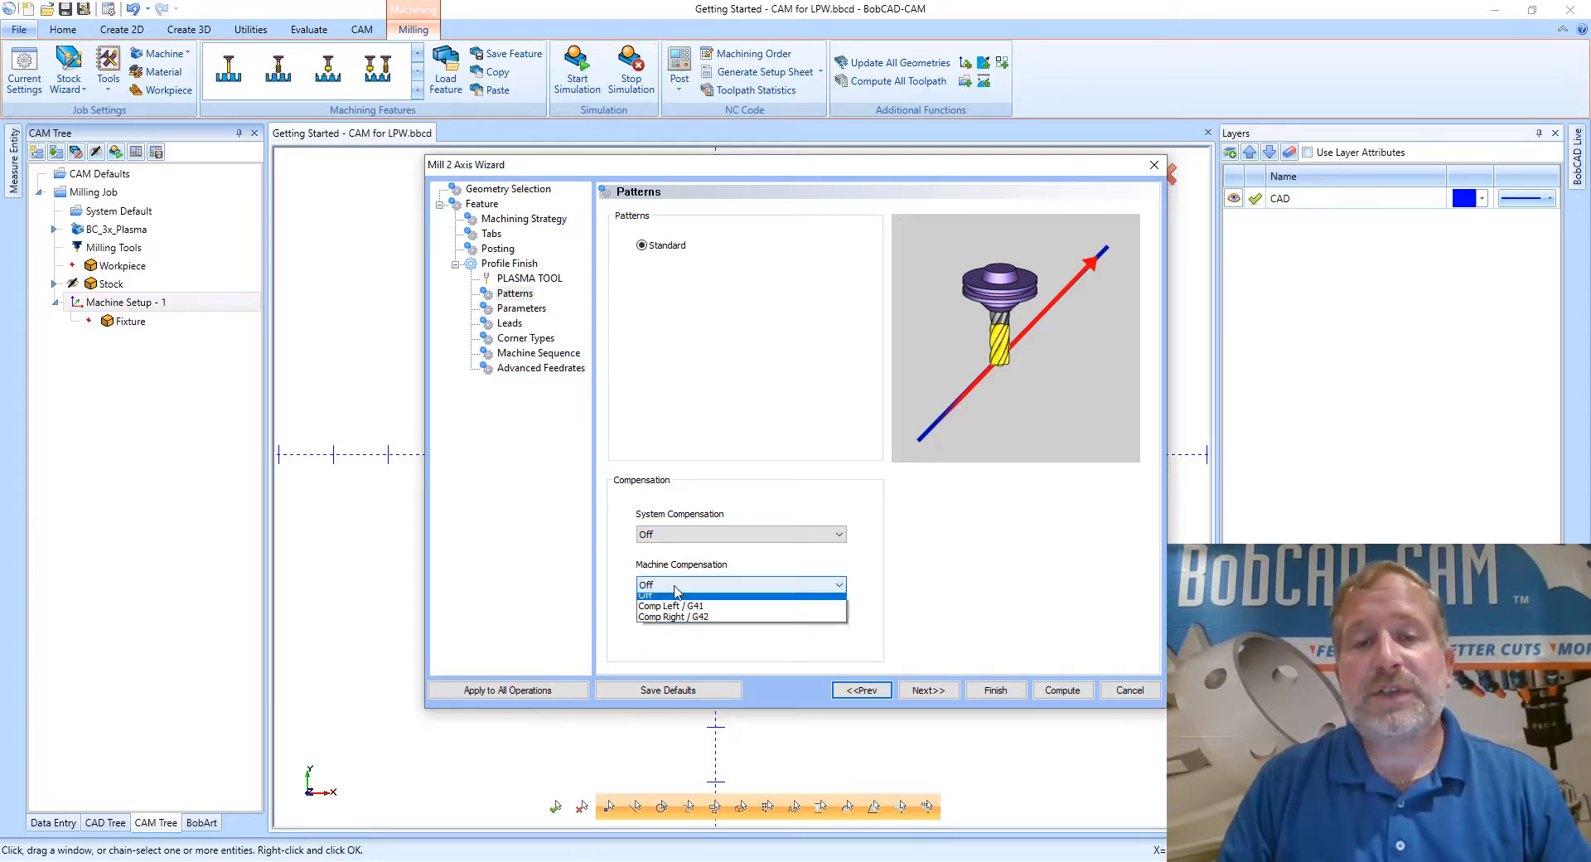
left_click(678, 611)
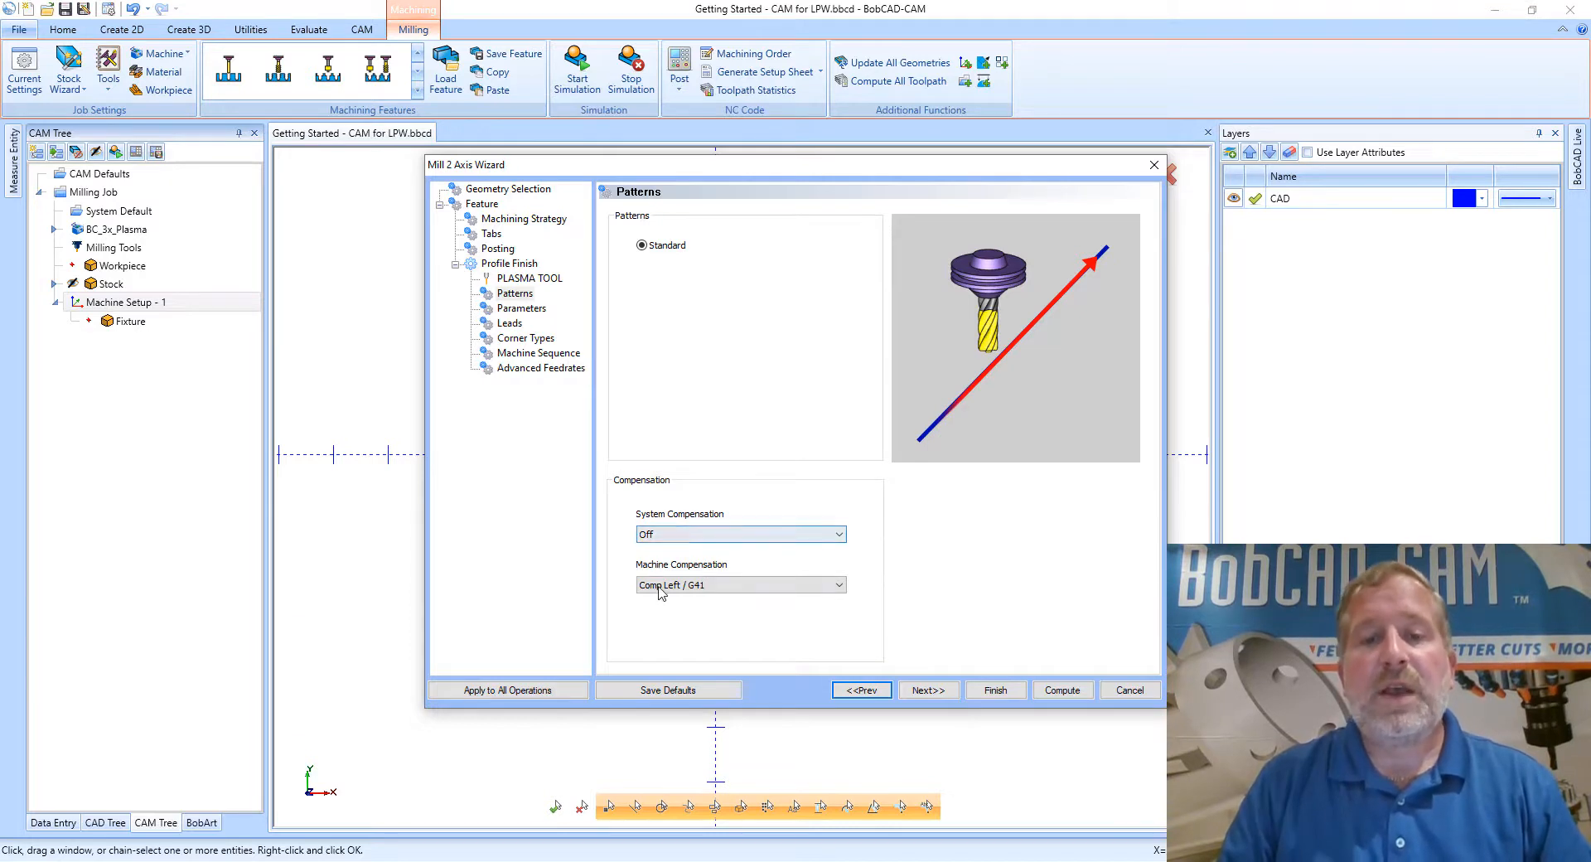
left_click(720, 584)
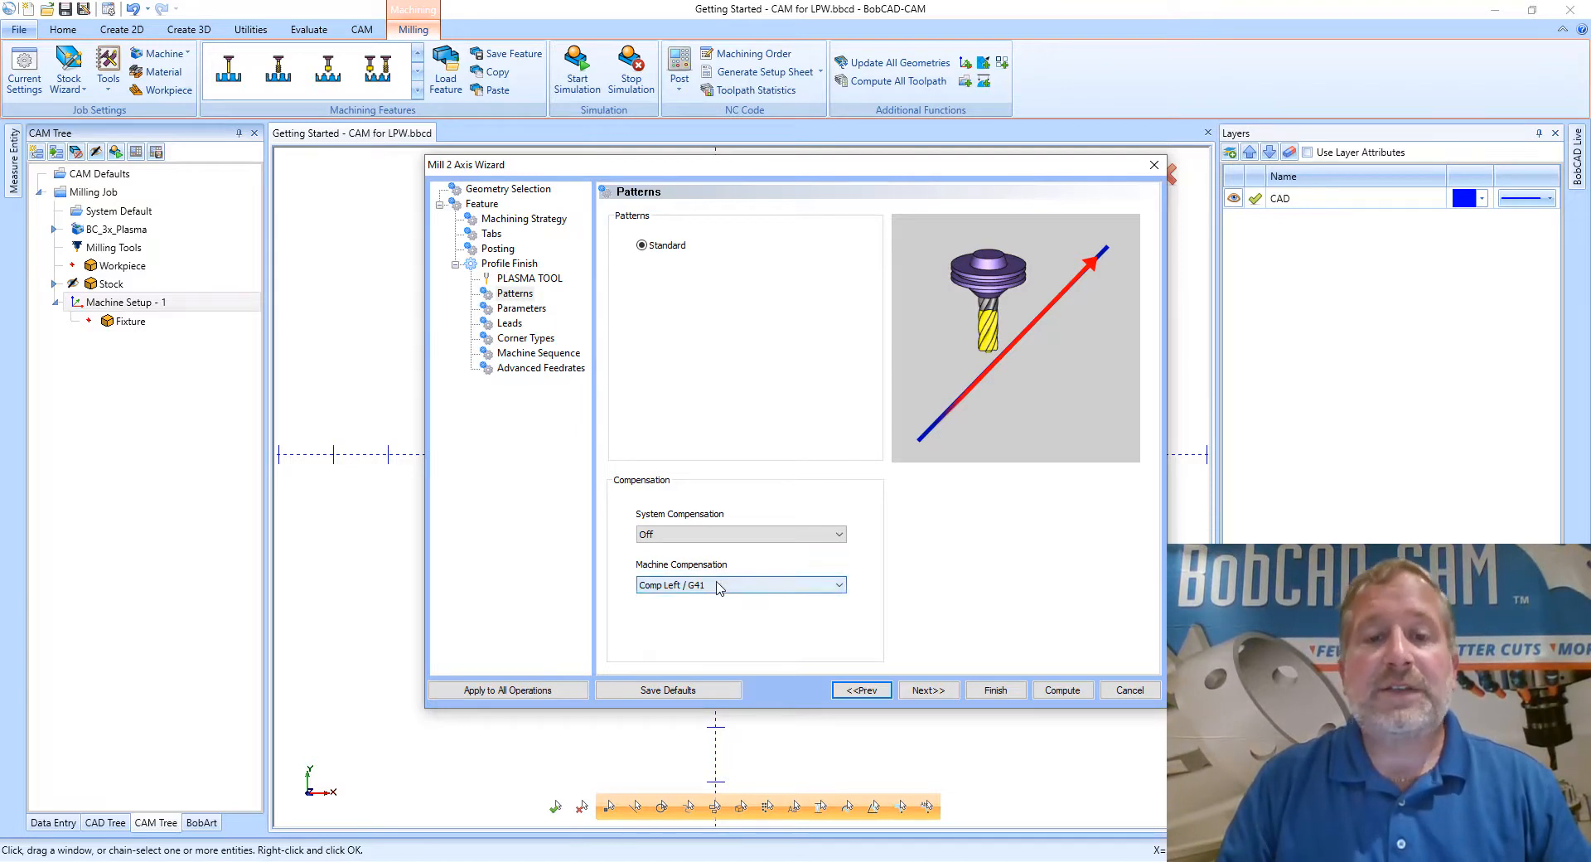
left_click(721, 599)
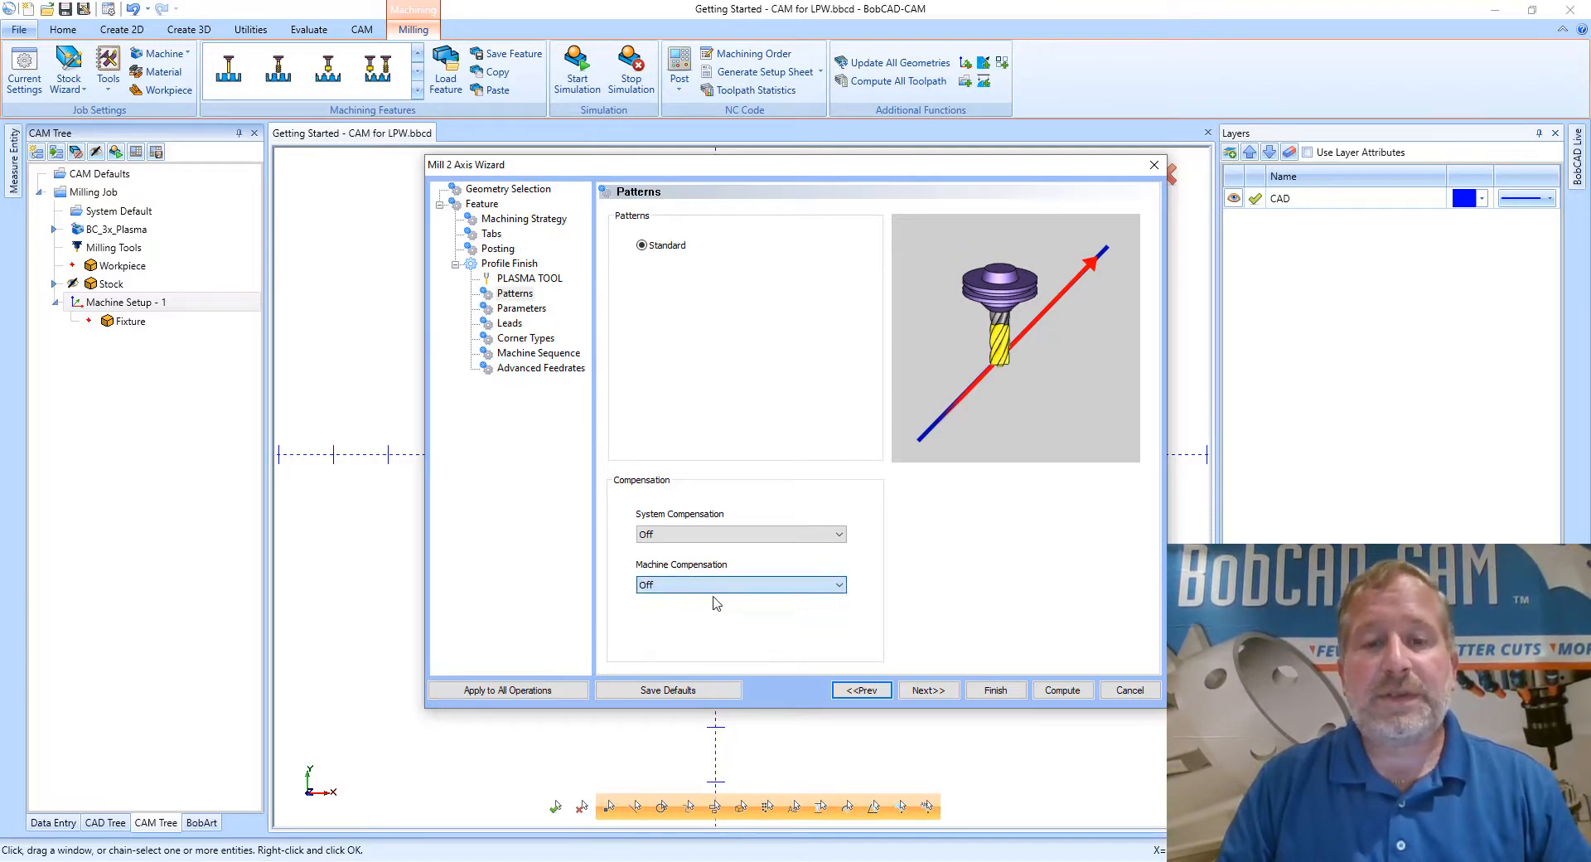
Set the system compensation to Left, switch it off once for comparison and set it back to Left.
left_click(722, 538)
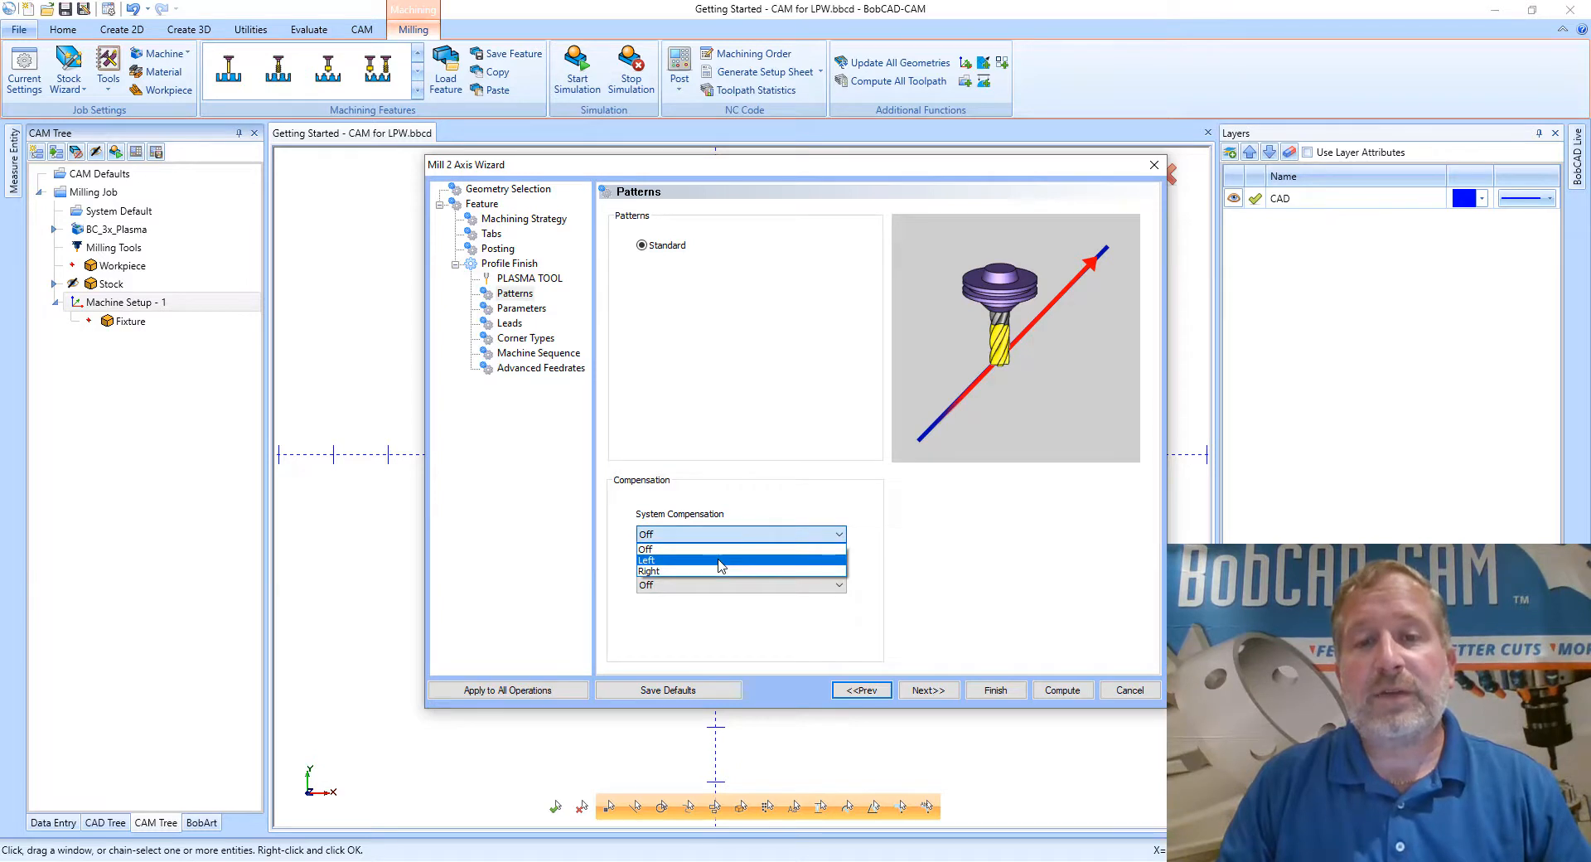
left_click(721, 561)
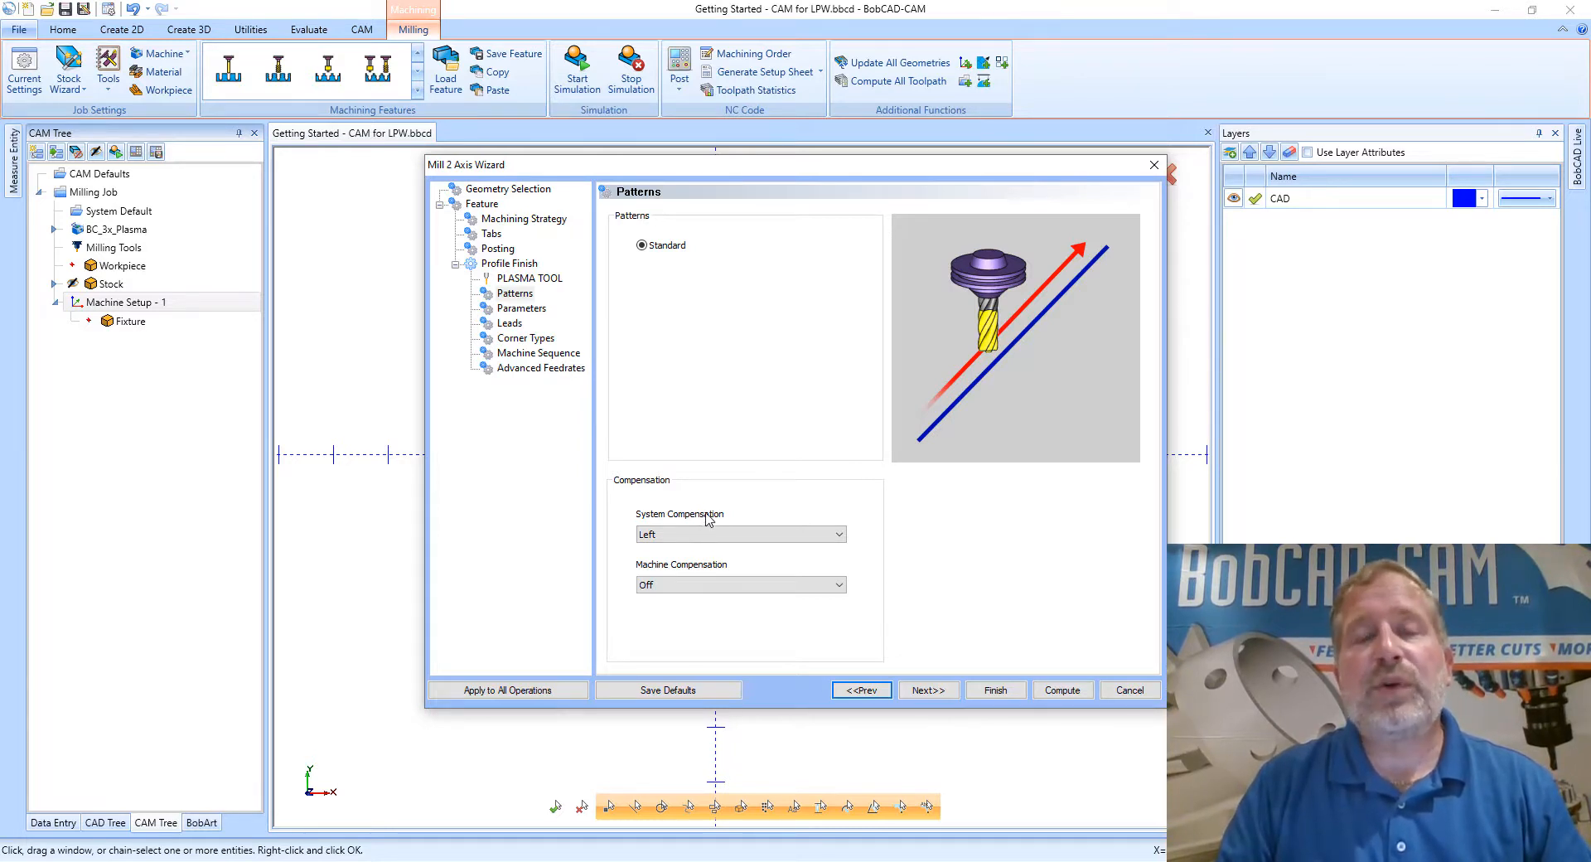
left_click(702, 534)
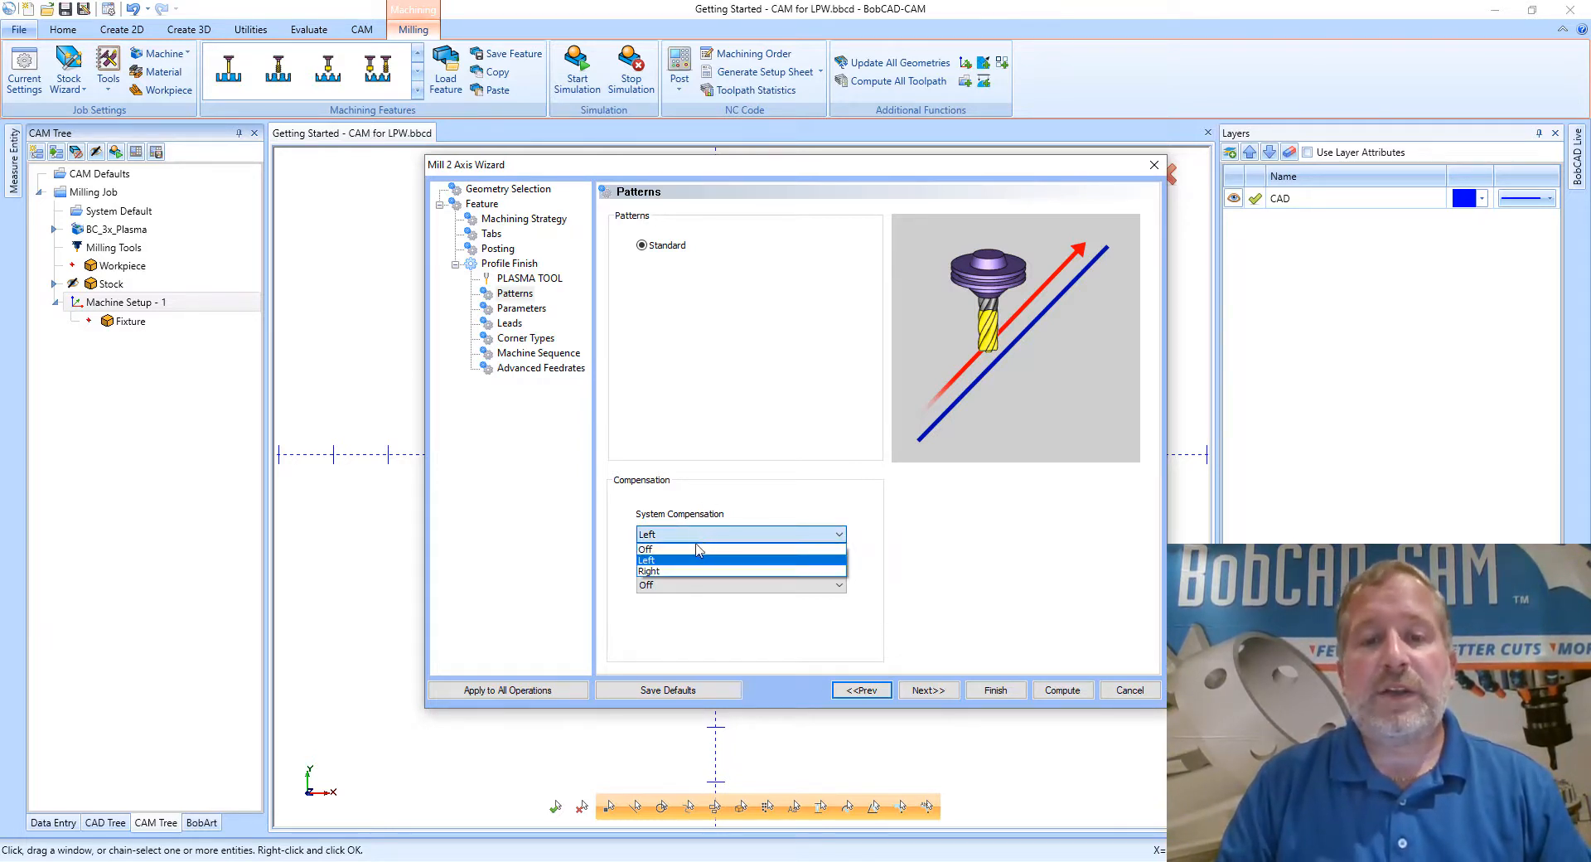
left_click(695, 550)
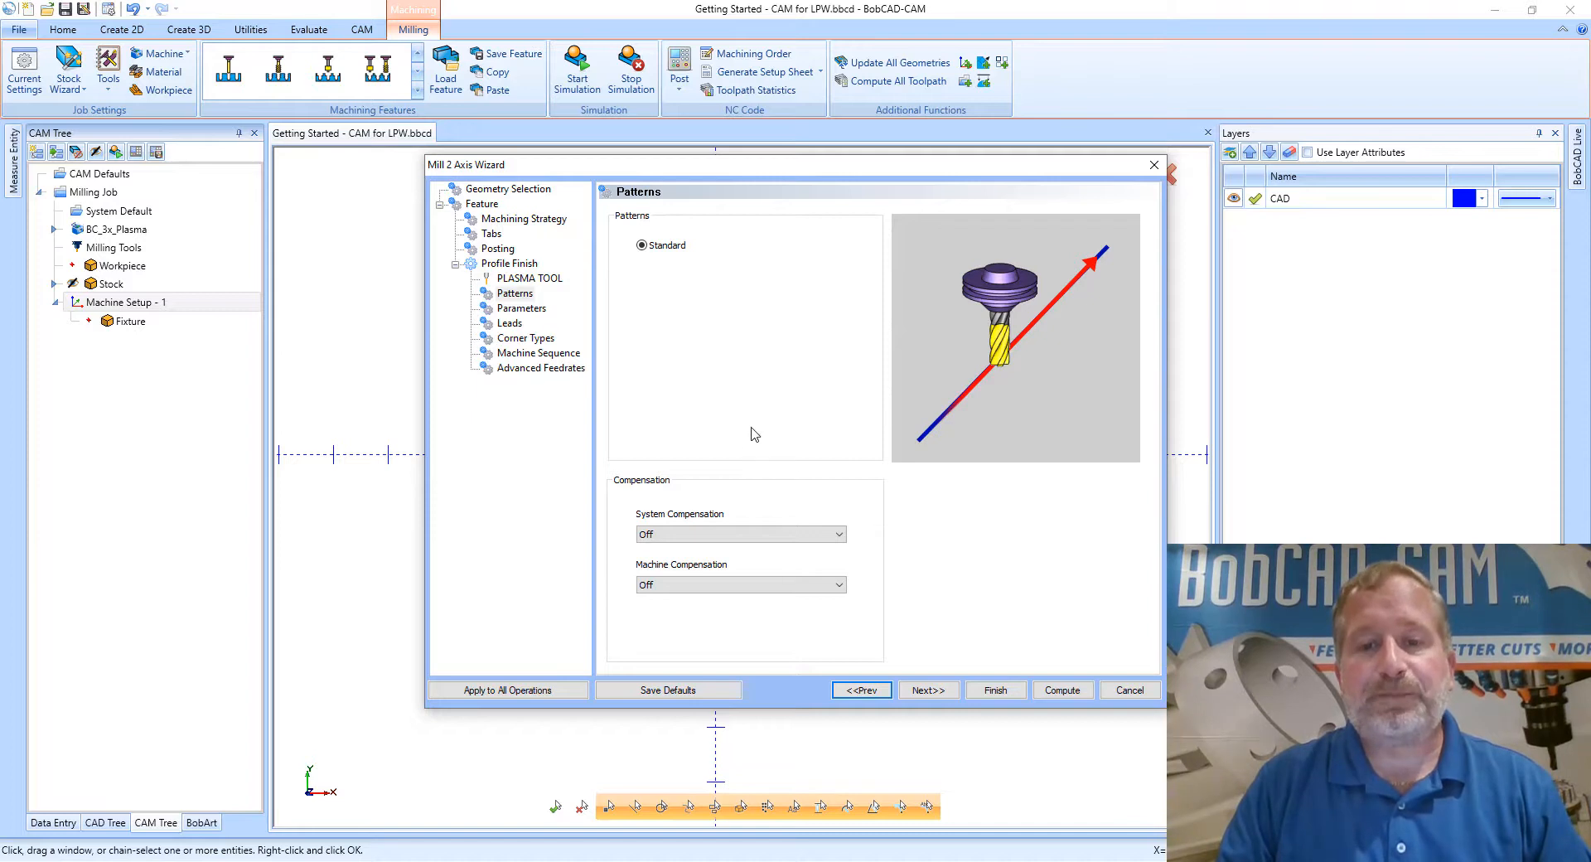
left_click(704, 533)
left_click(690, 560)
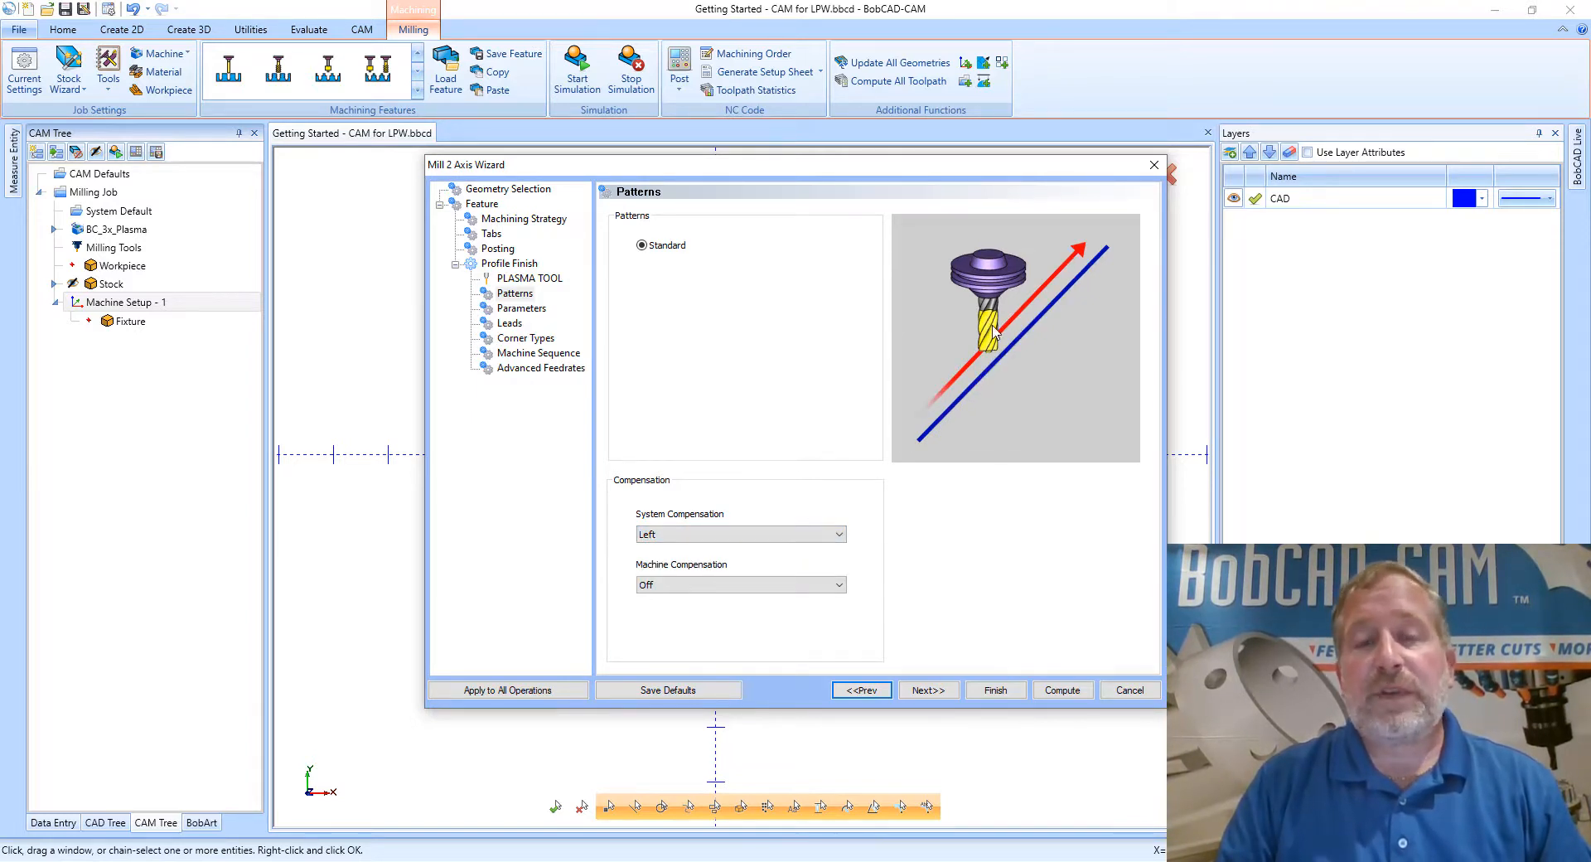
Proceed to the Profile Finish parameters, try a side allowance of 0.2 and set the side allowance back to 0.
left_click(928, 690)
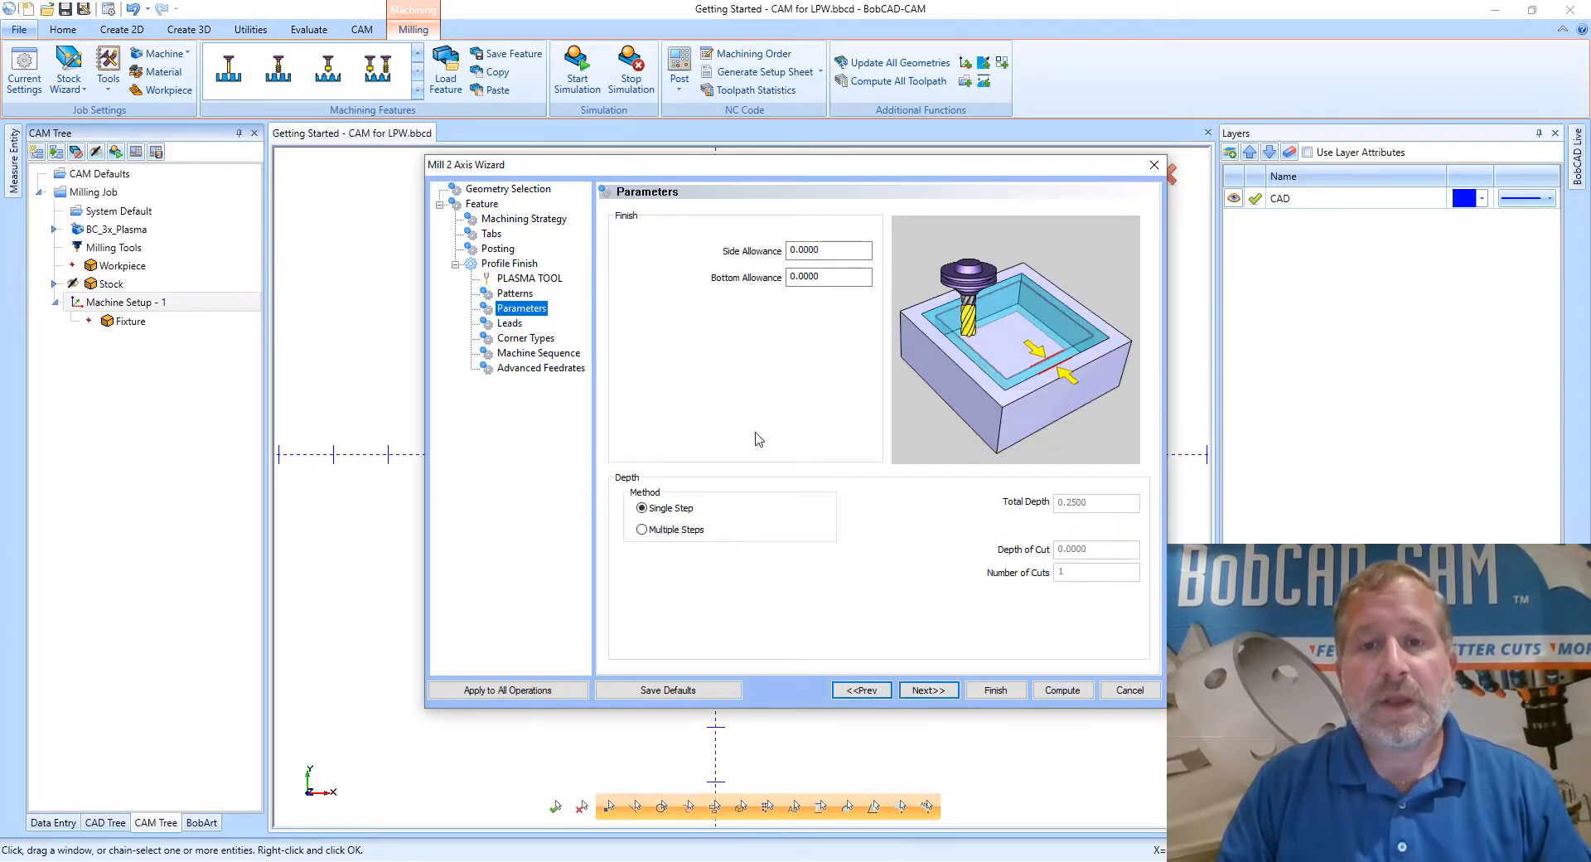
left_click(822, 251)
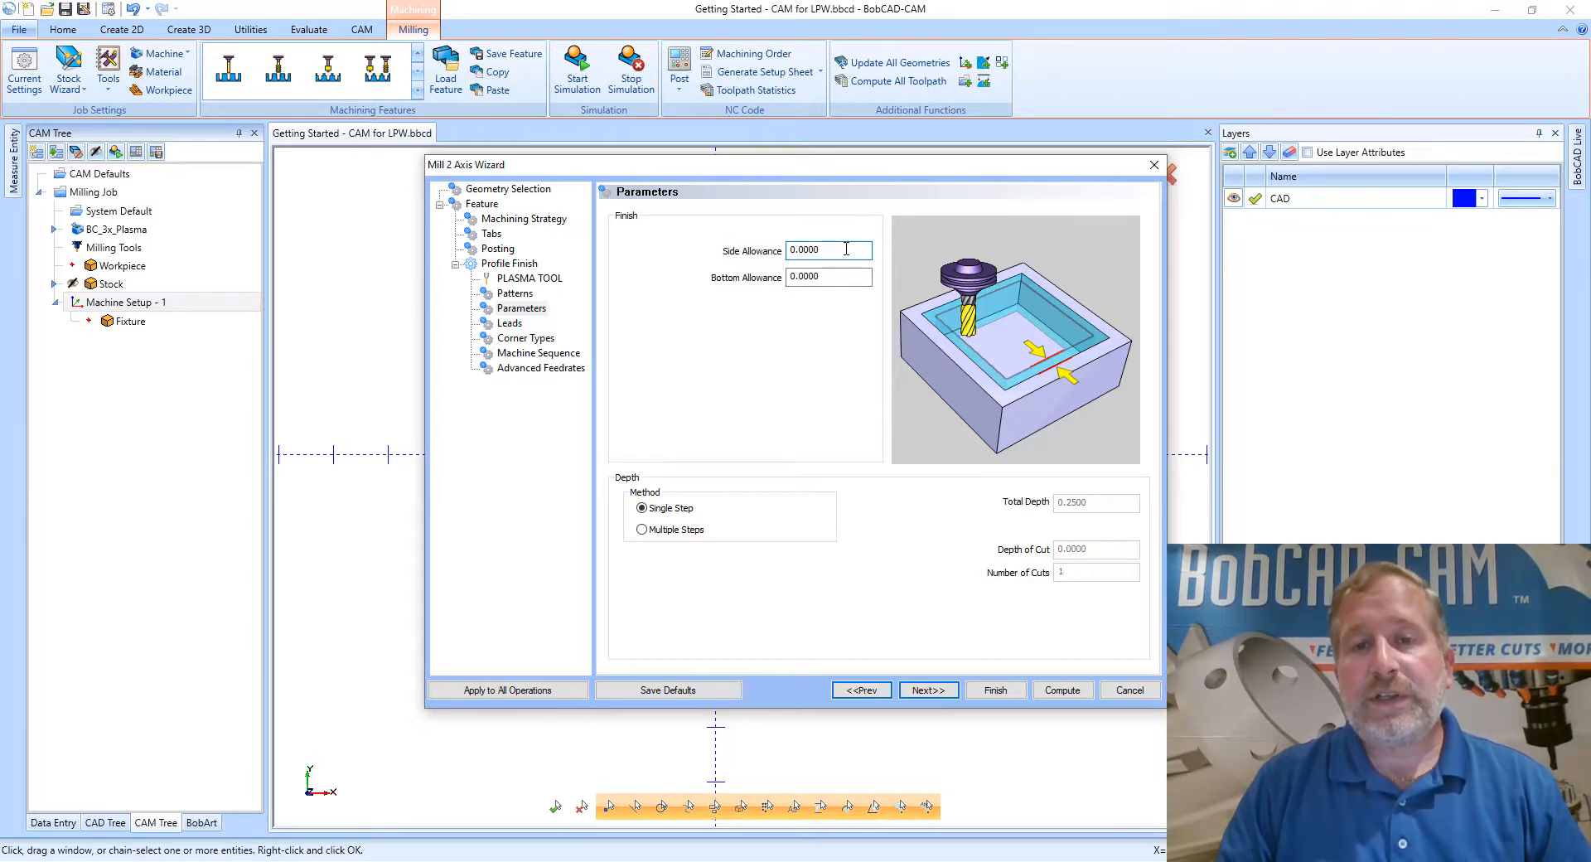
left_click_drag(845, 248, 762, 257)
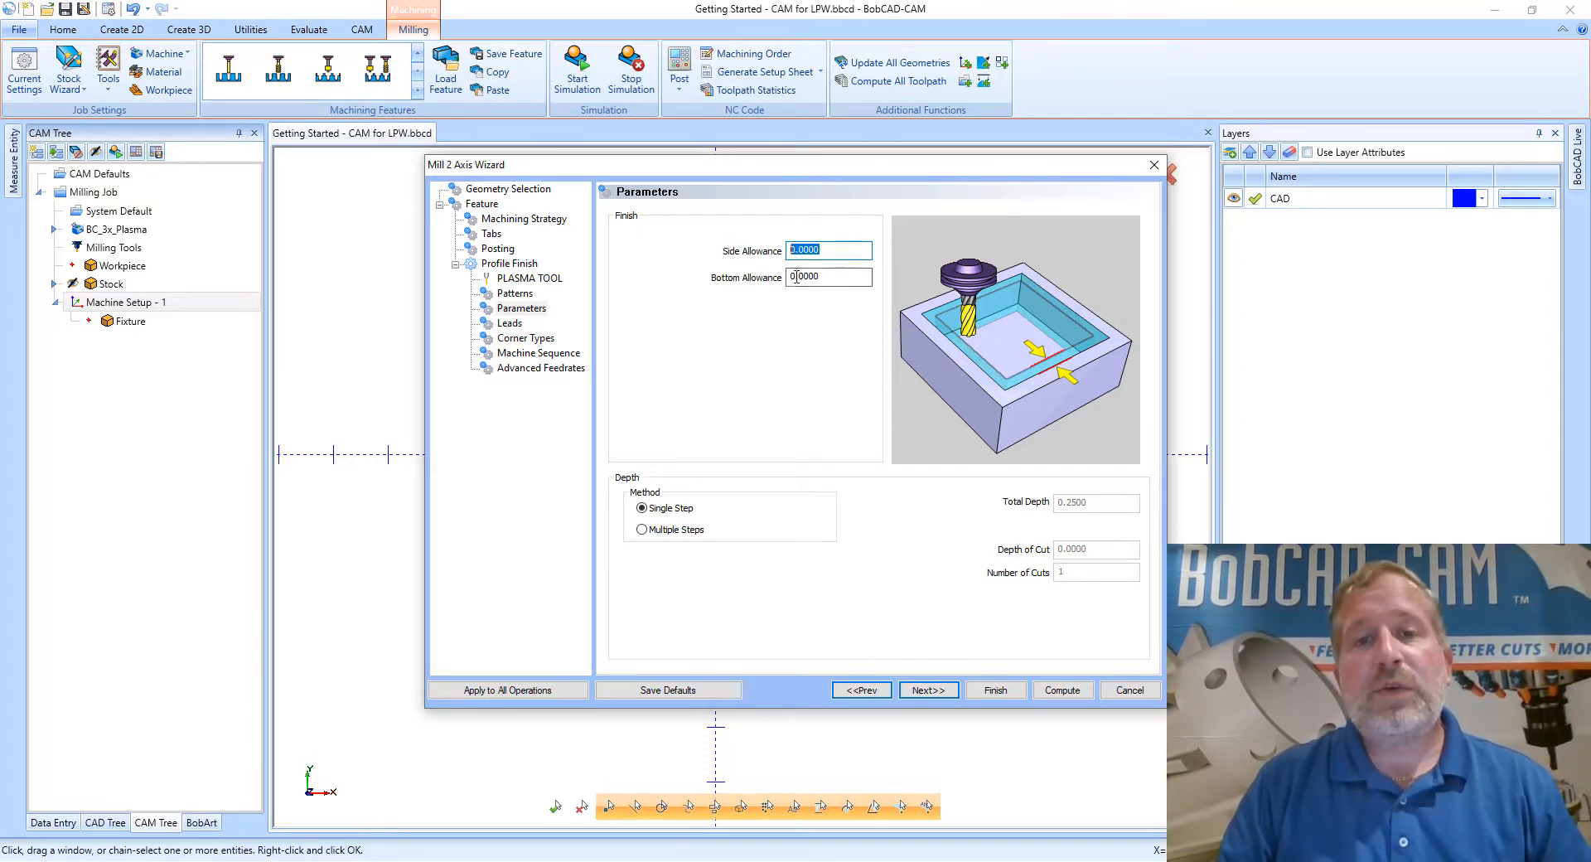
left_click(837, 249)
left_click_drag(837, 249, 784, 251)
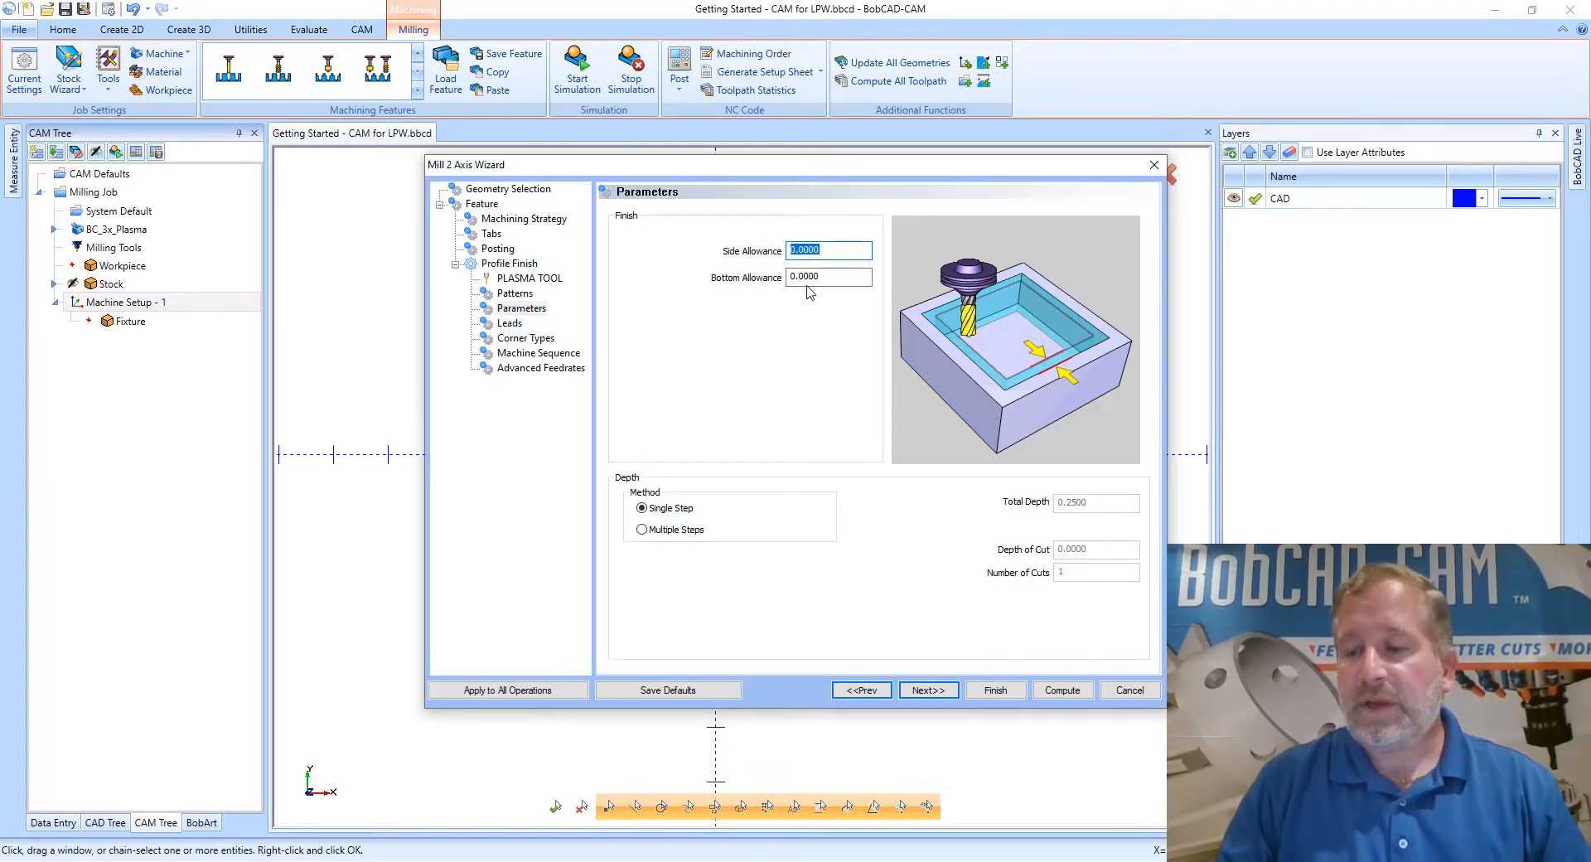
type(".2")
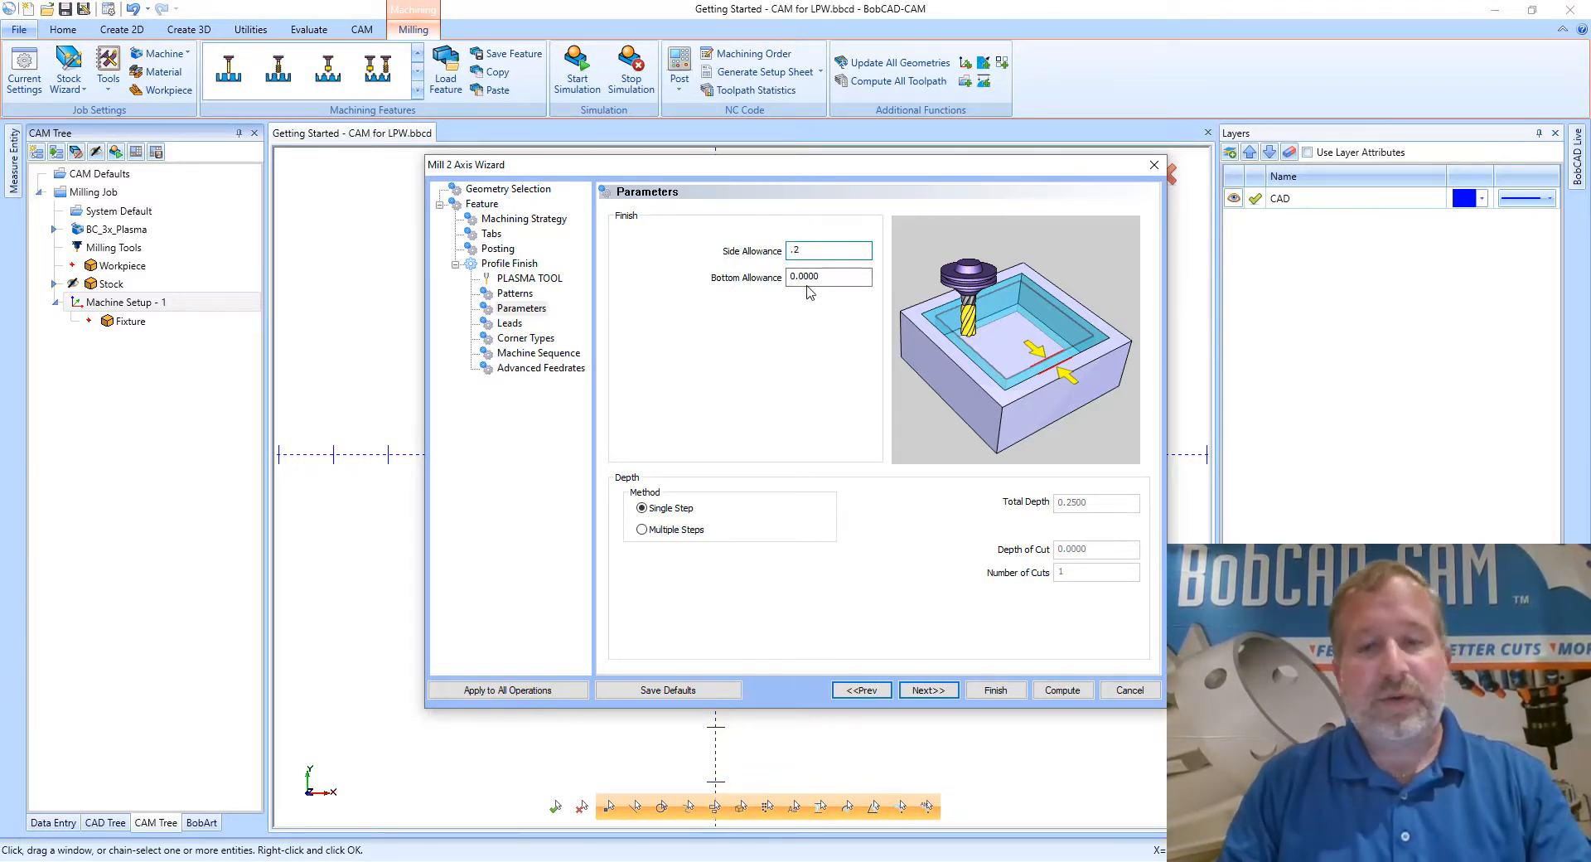
key("Tab")
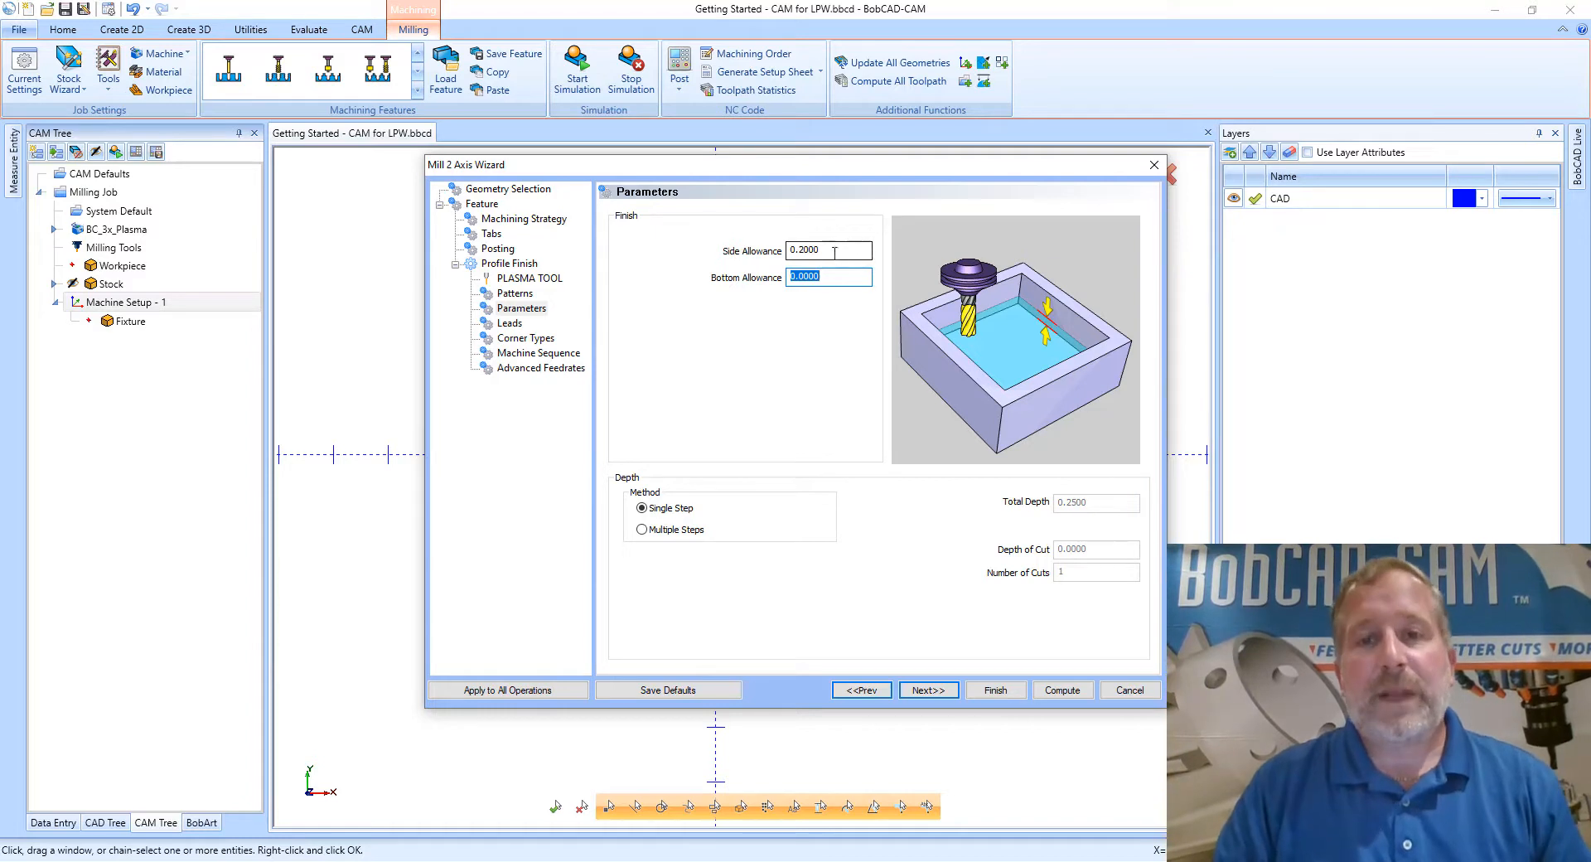
left_click(828, 251)
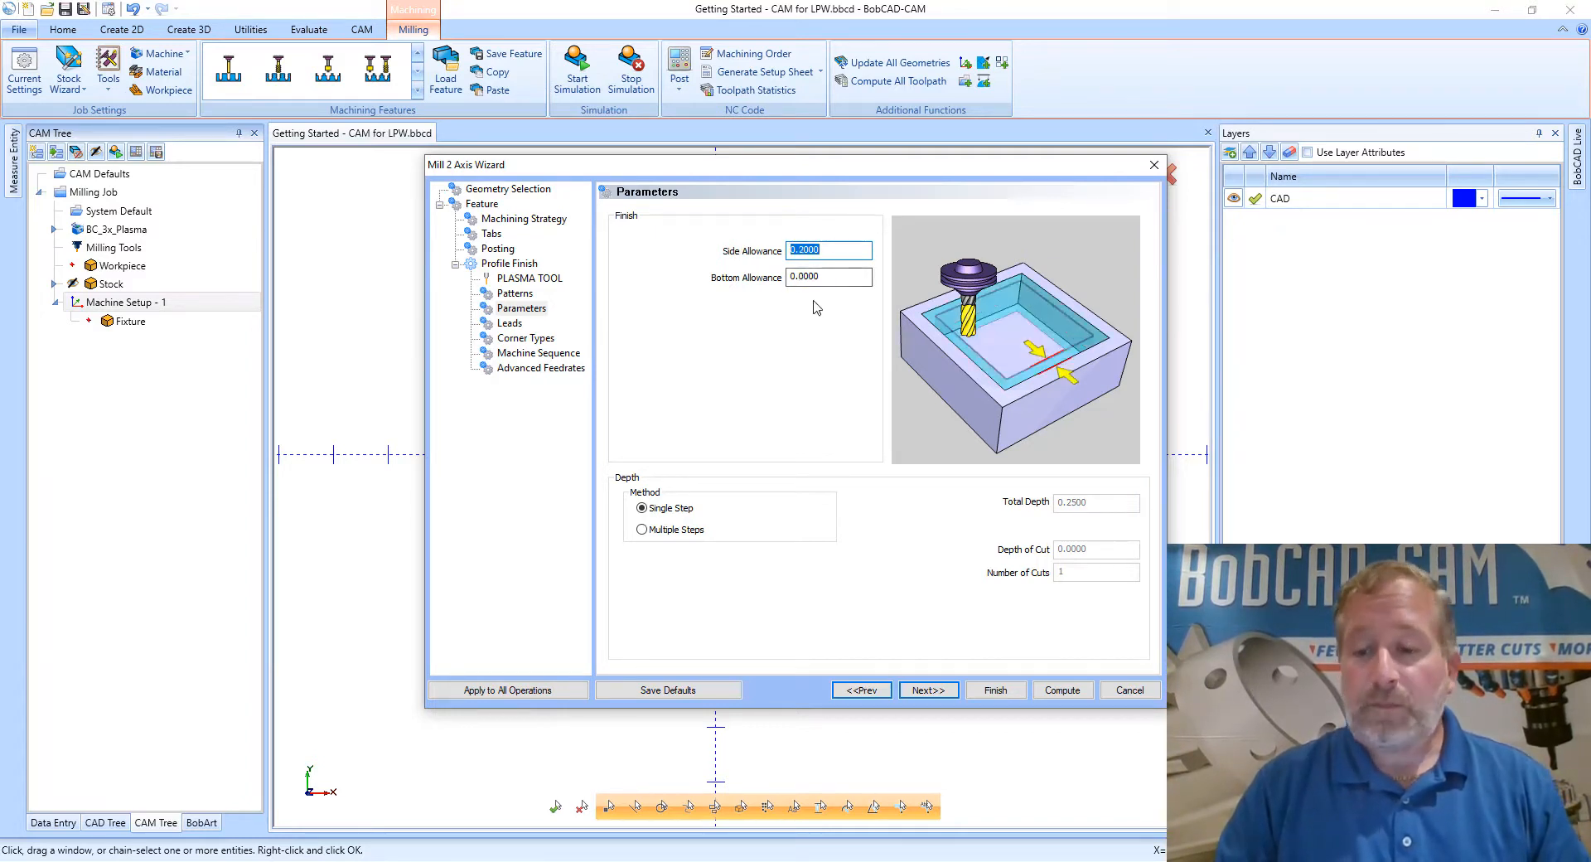
type("0.")
key("Tab")
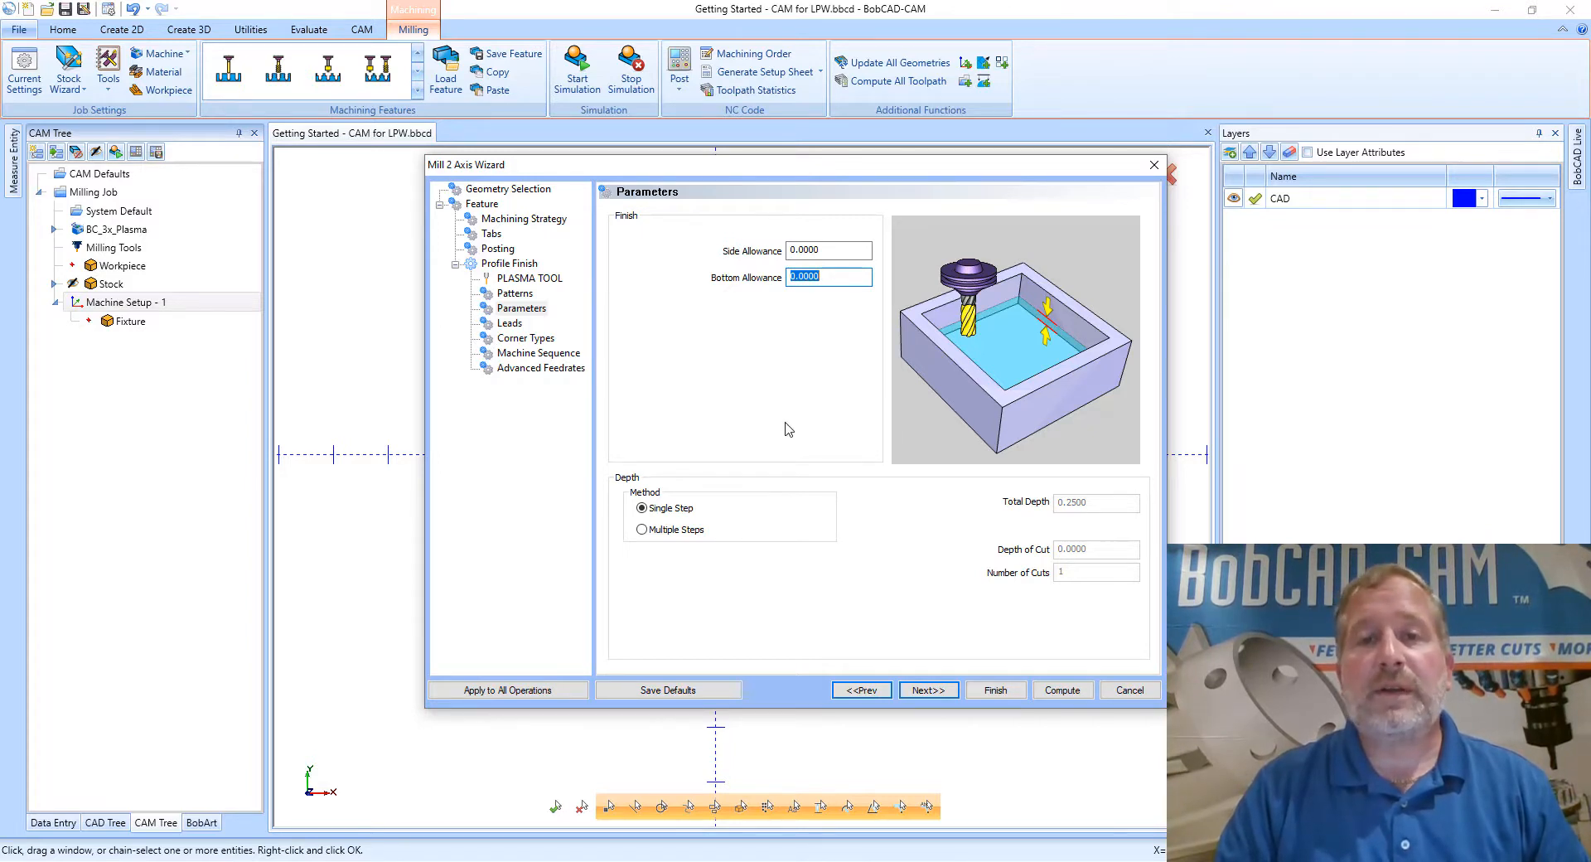
Proceed to the Leads settings, choose a Blend lead-in and check its line length and arc radius fields.
left_click(932, 691)
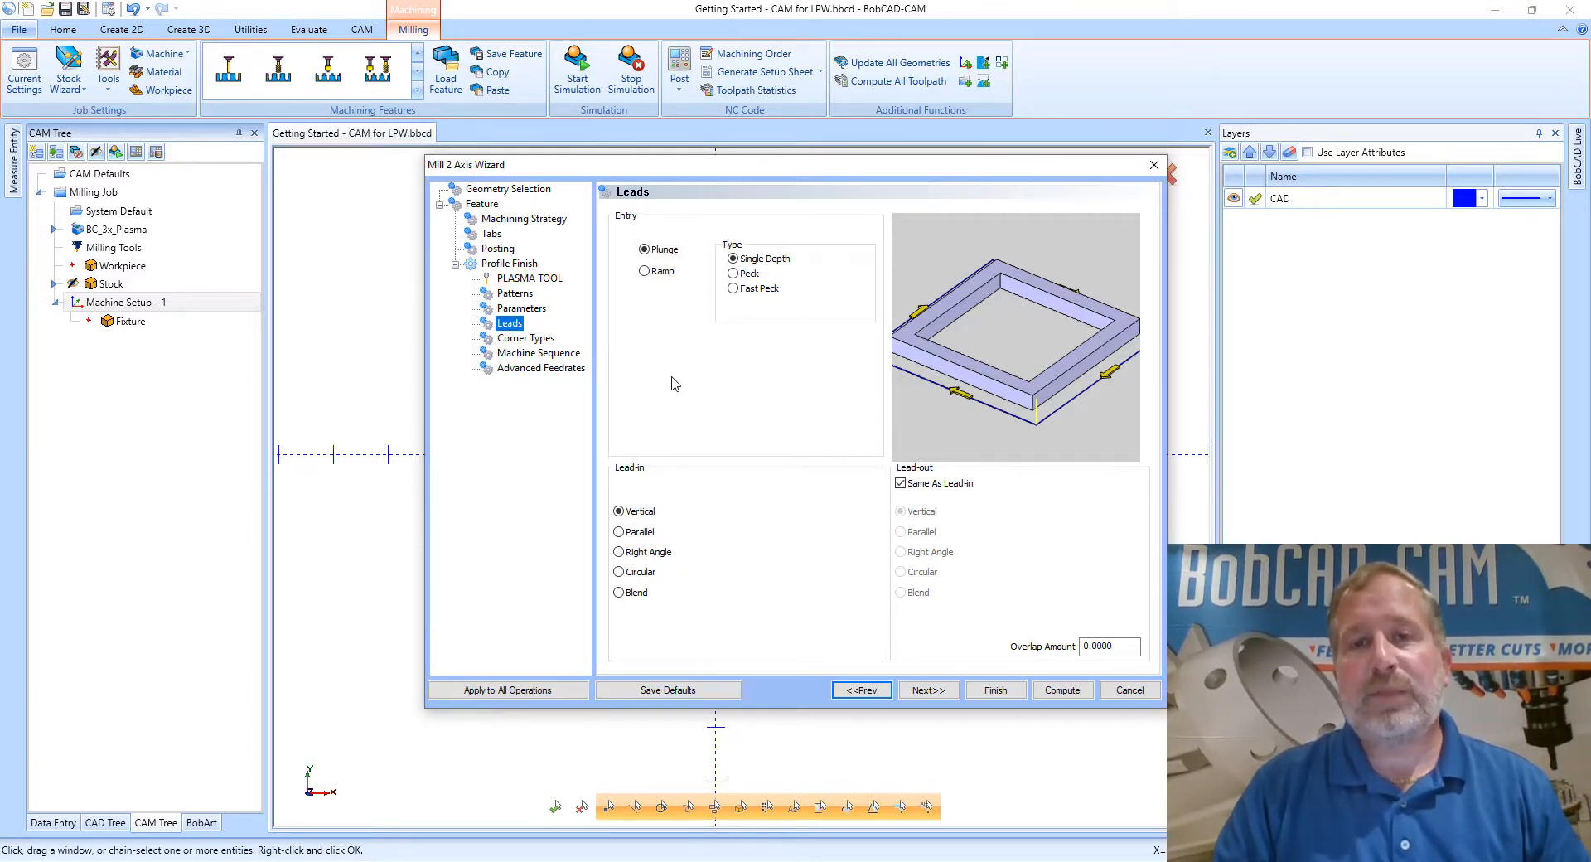
left_click(644, 514)
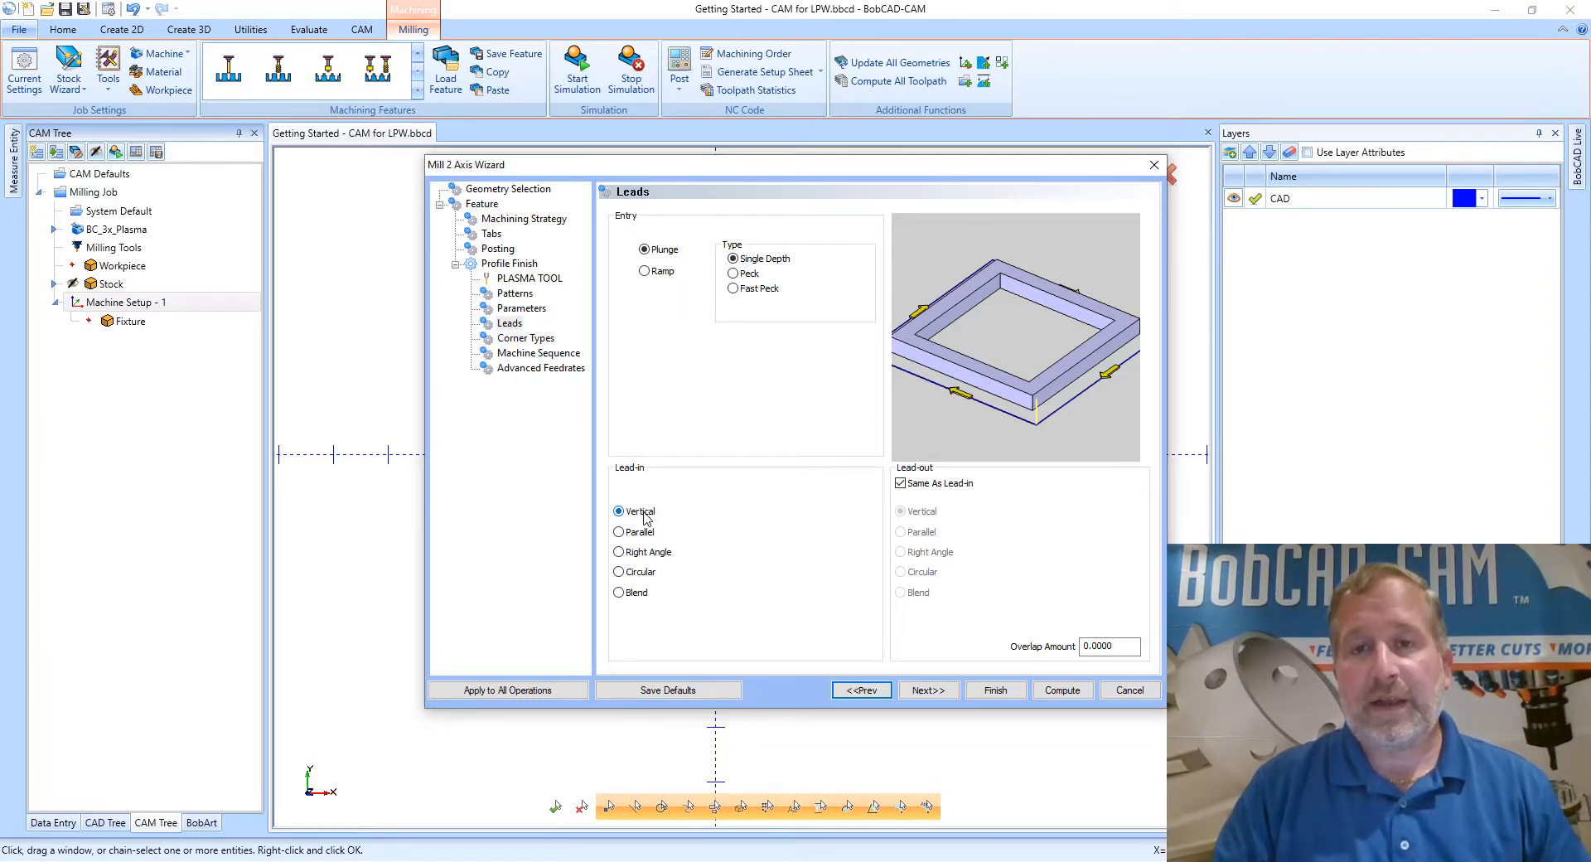
left_click(635, 592)
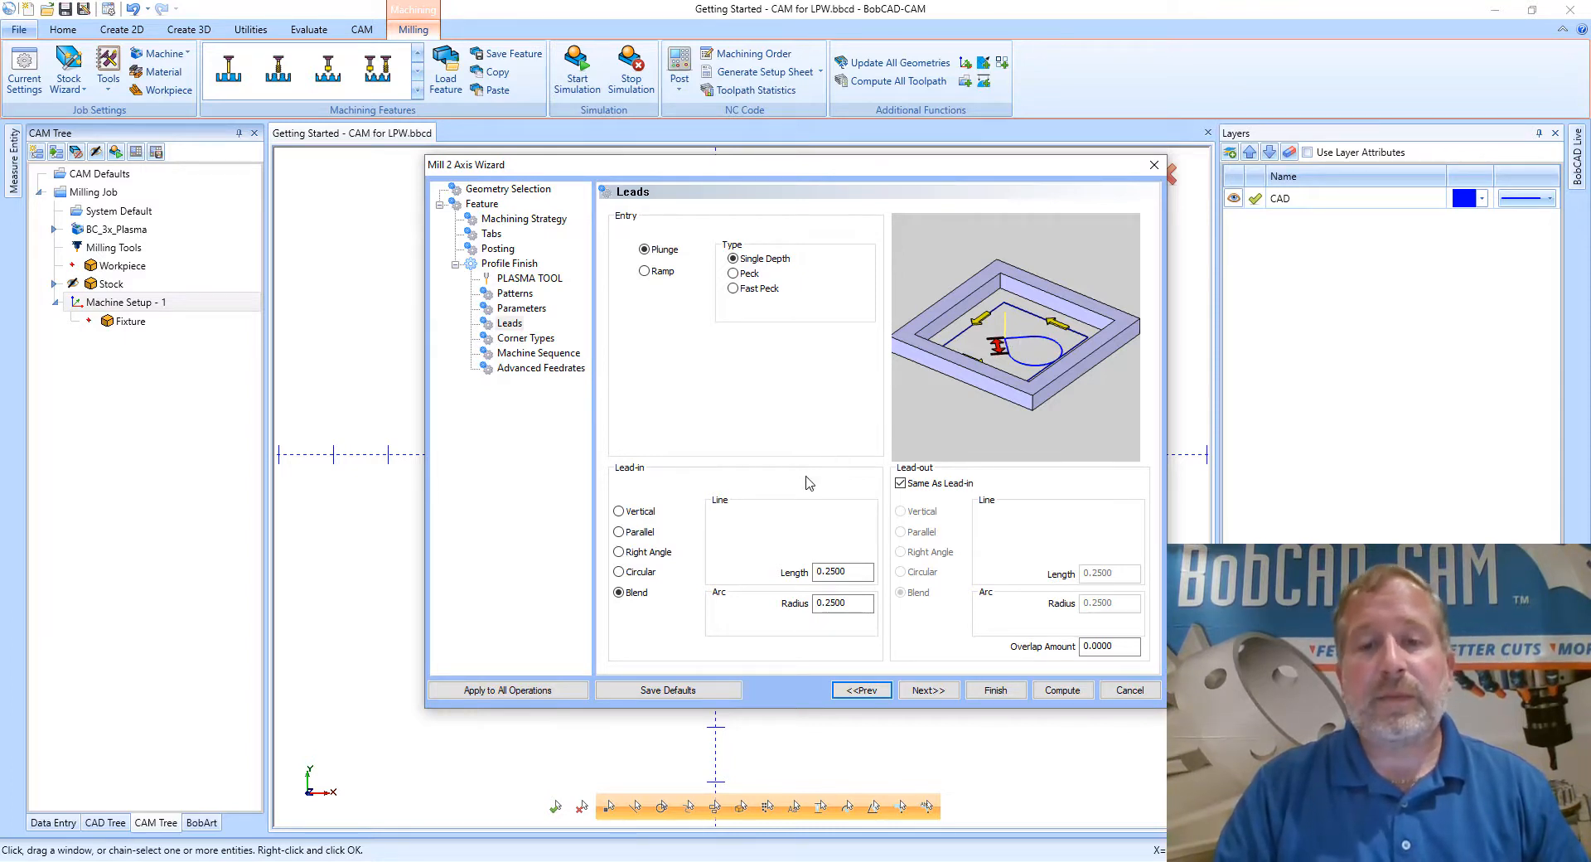
double_click(825, 566)
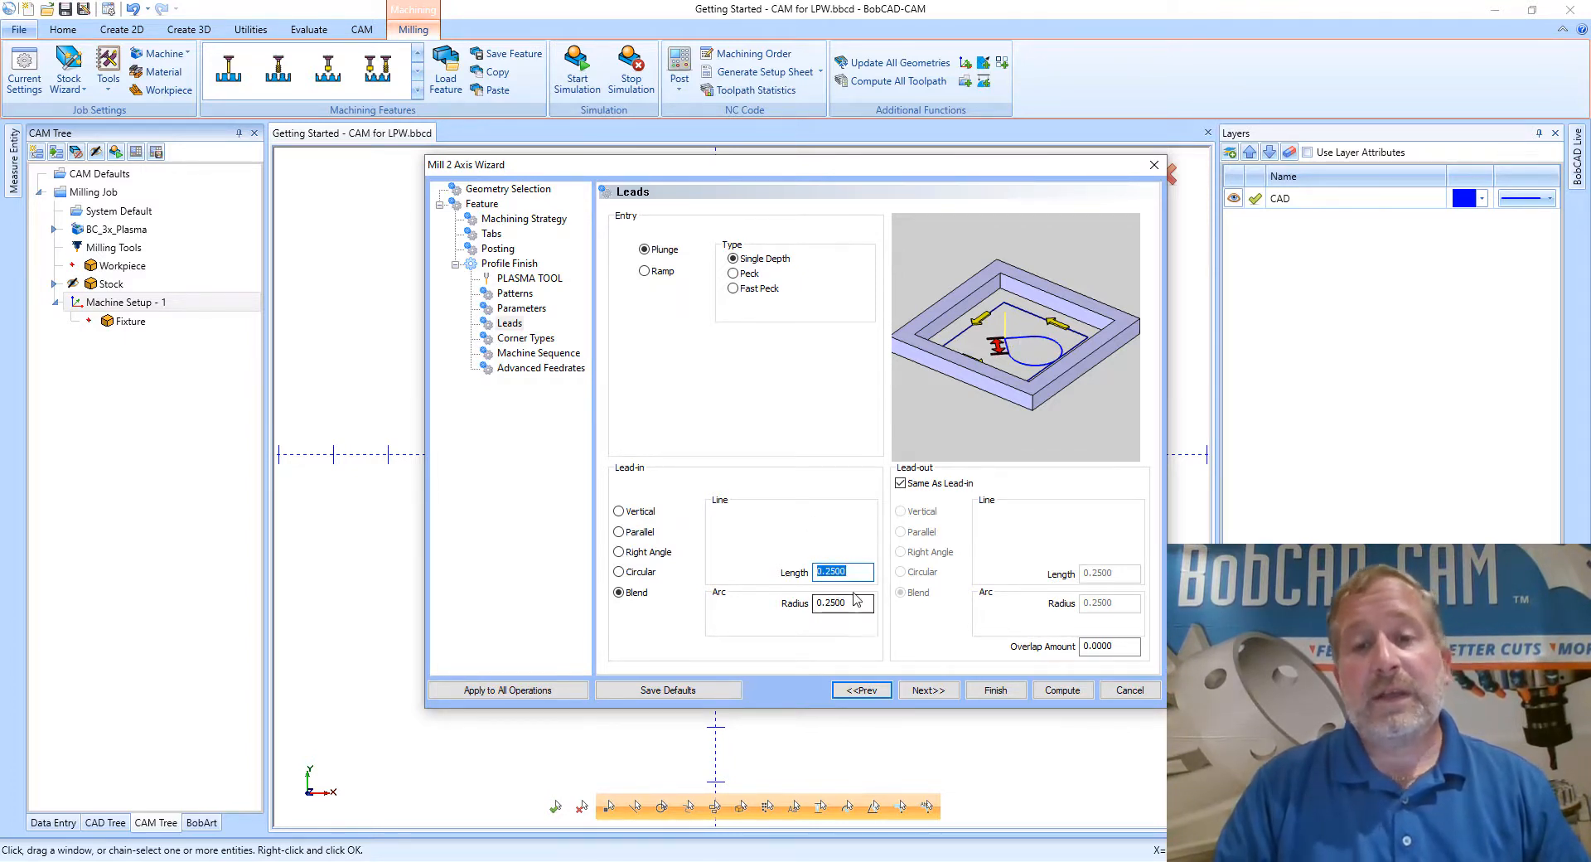
double_click(827, 602)
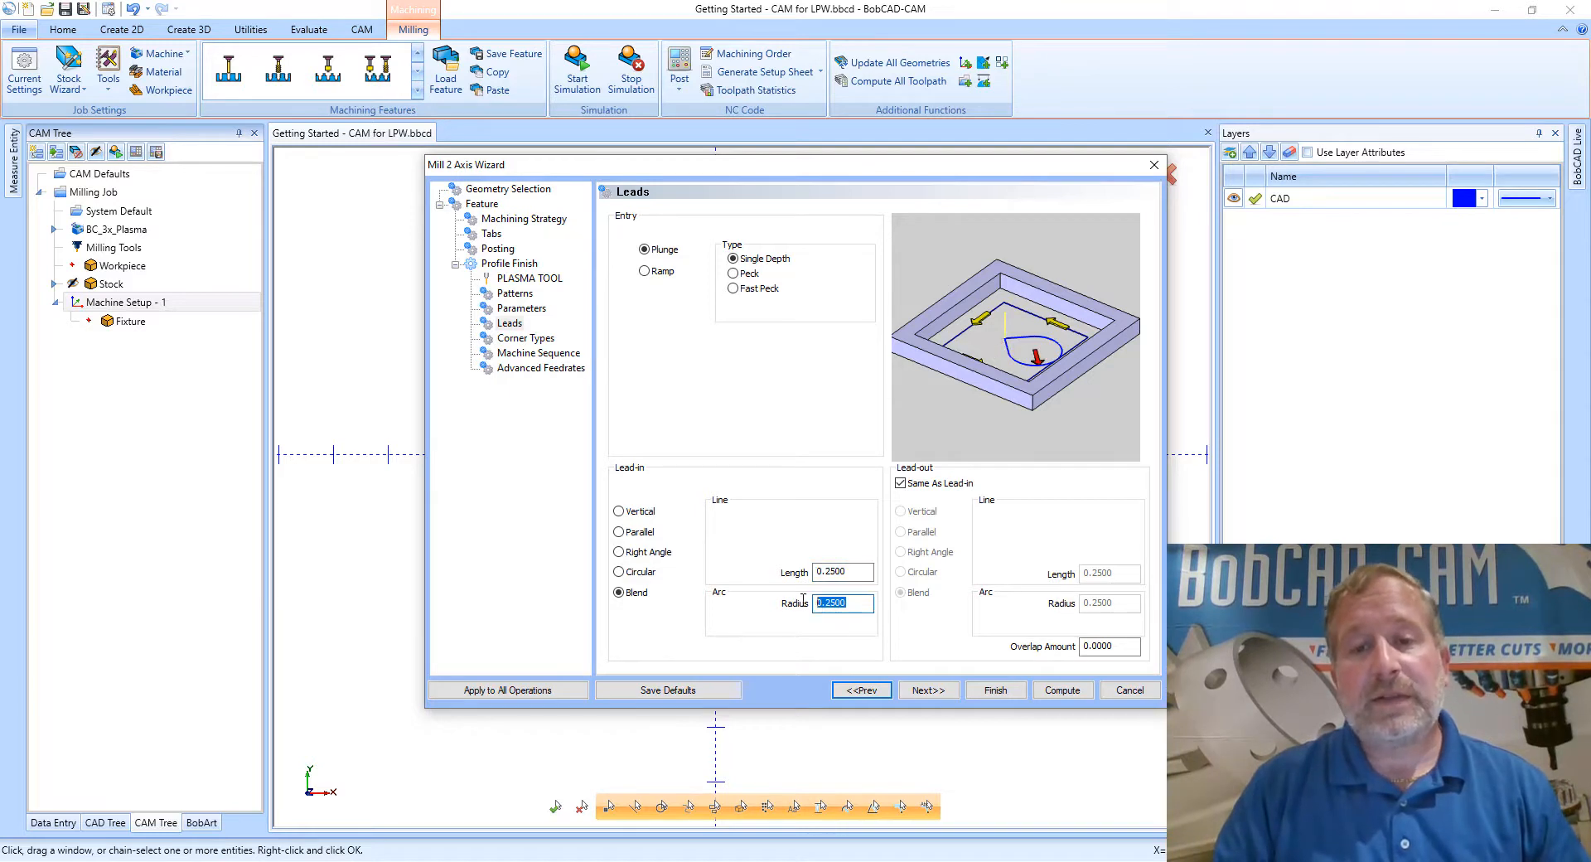
left_click(856, 572)
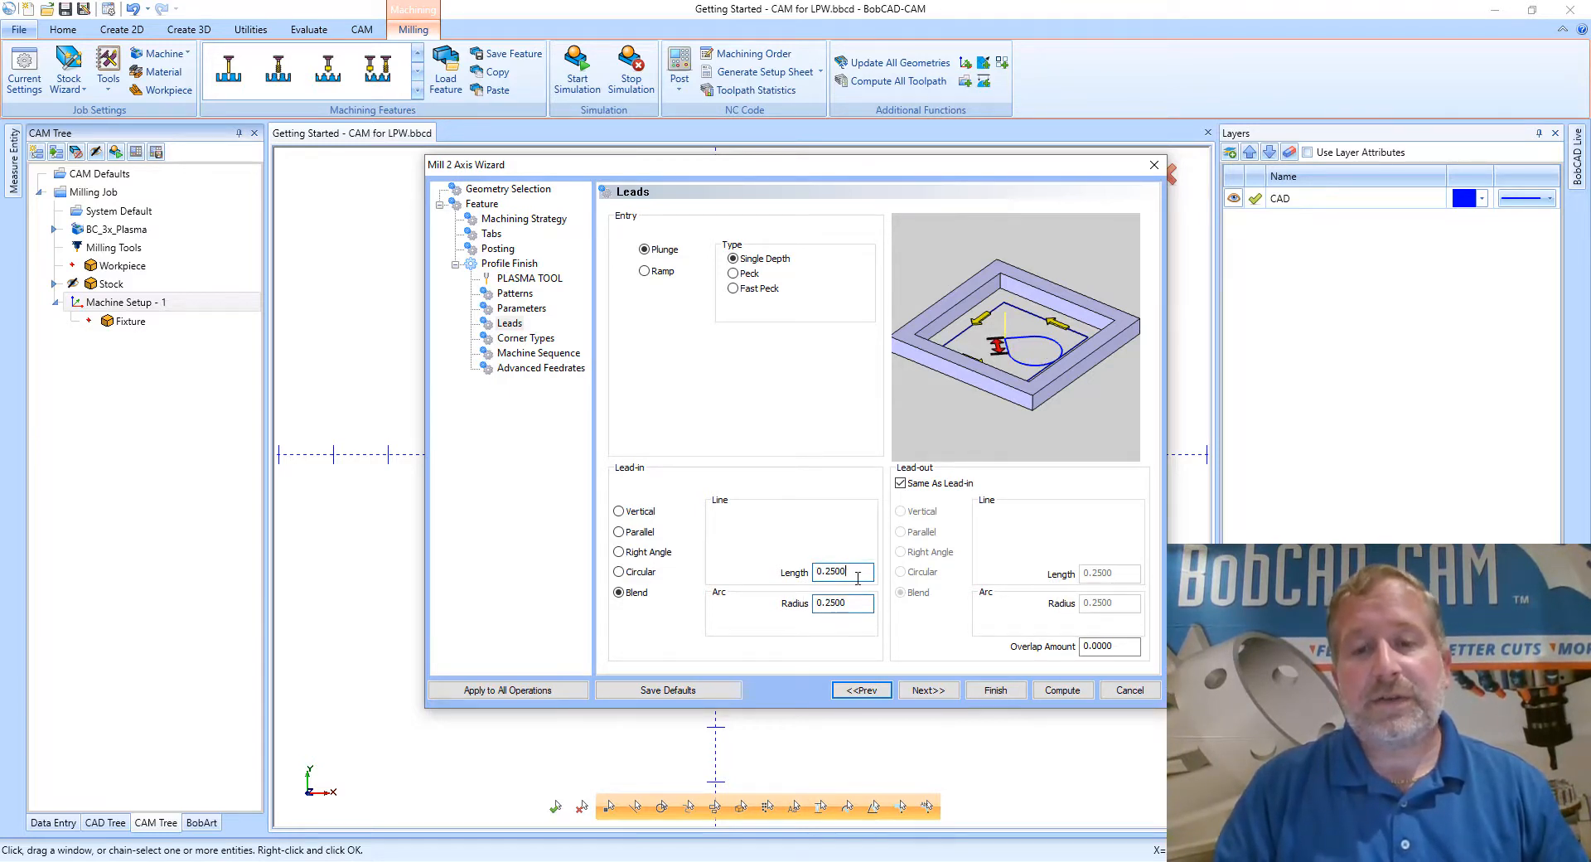
left_click(862, 604)
left_click(848, 578)
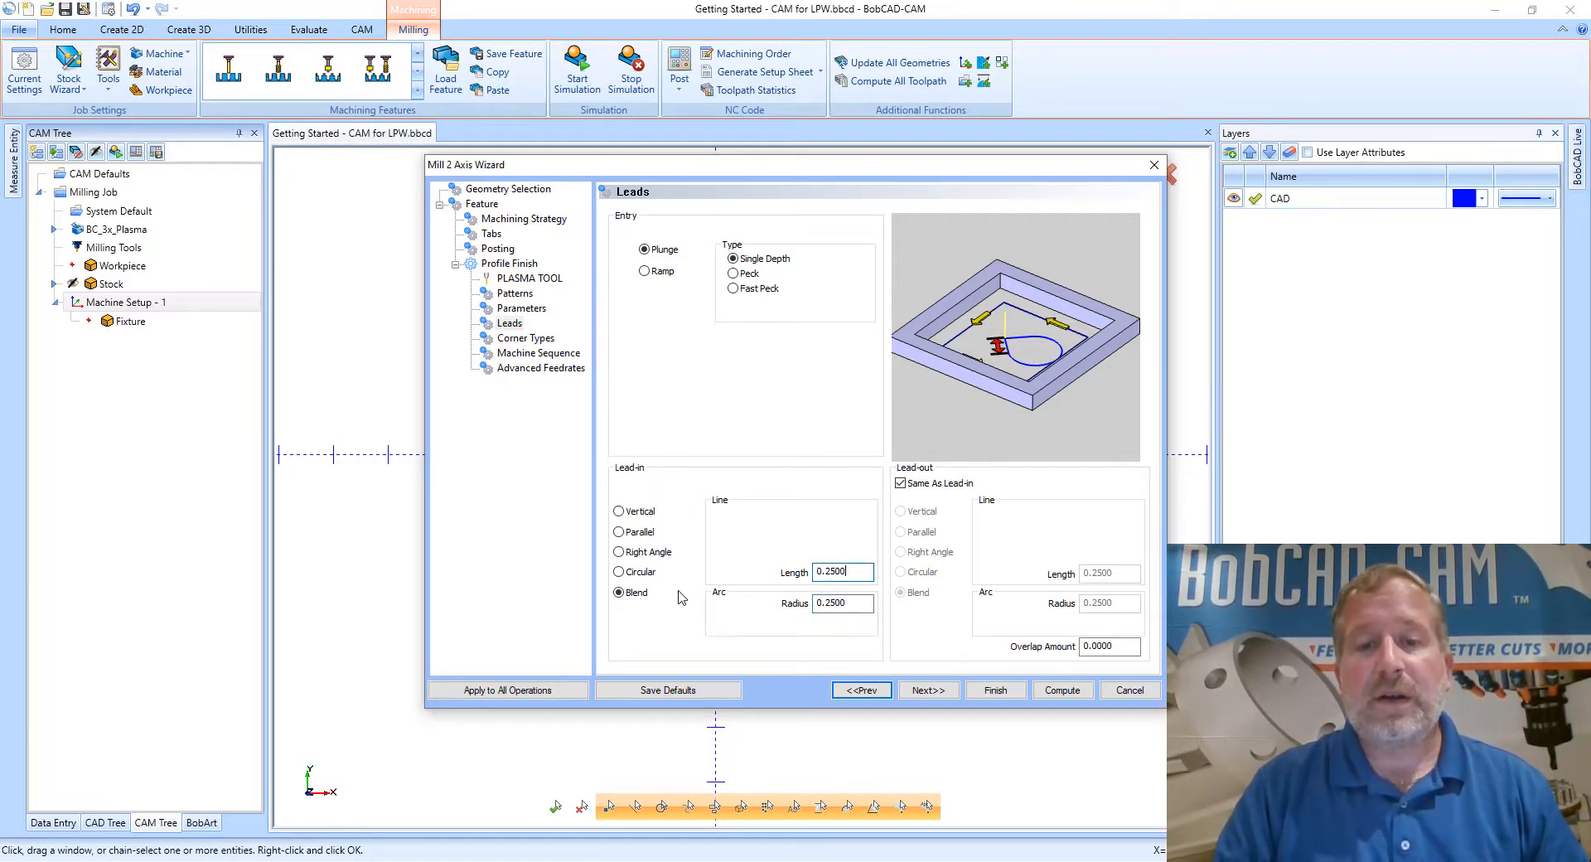
Compare the Parallel, Right Angle and Circular lead-in types and return the lead-in to Blend.
left_click(644, 538)
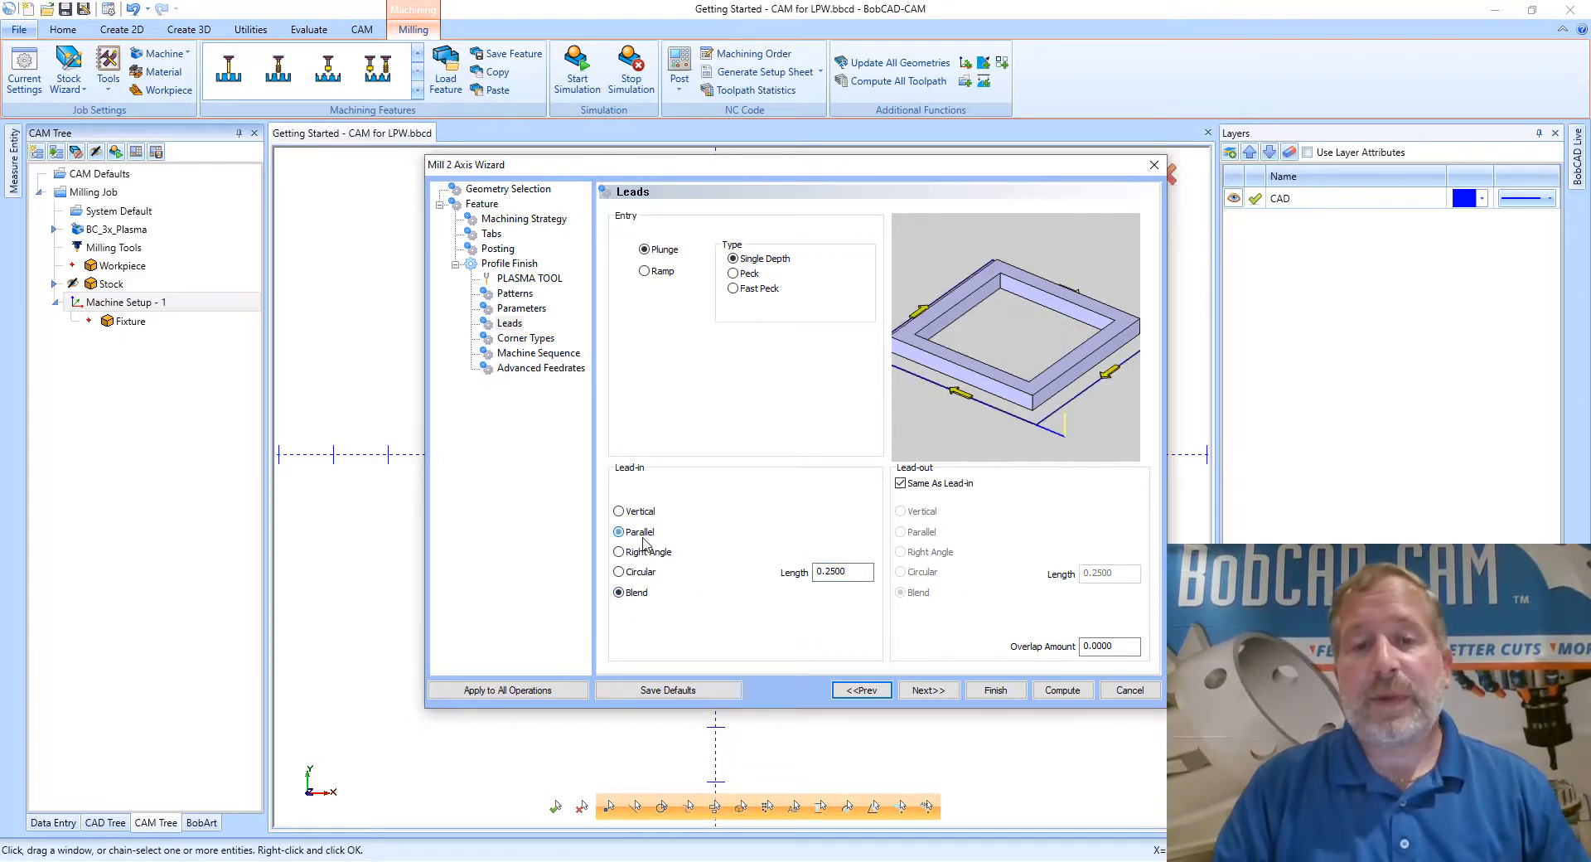
left_click(649, 554)
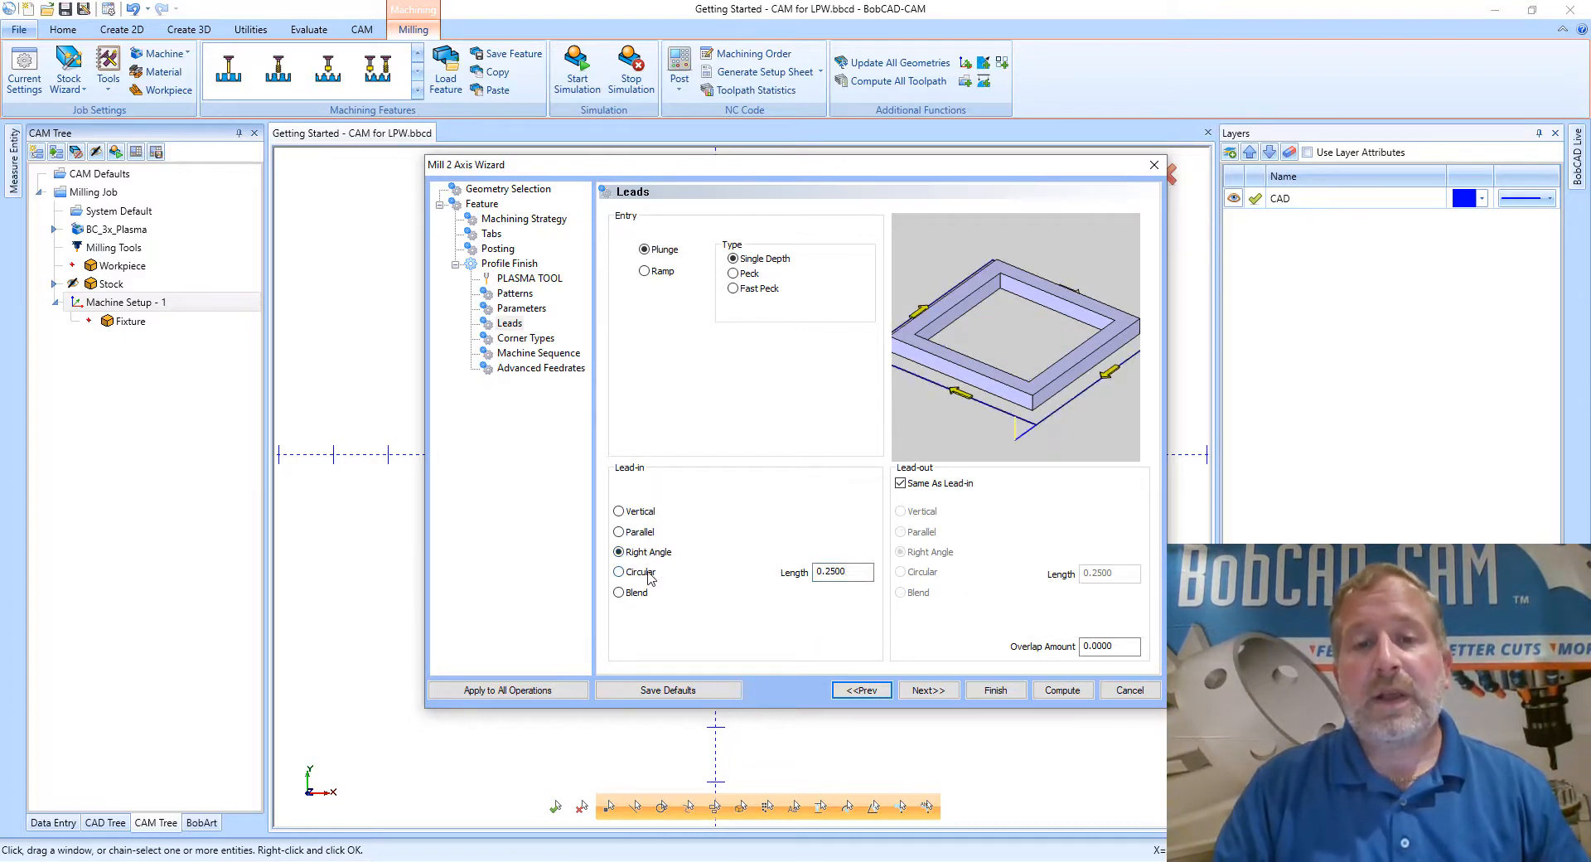
left_click(639, 575)
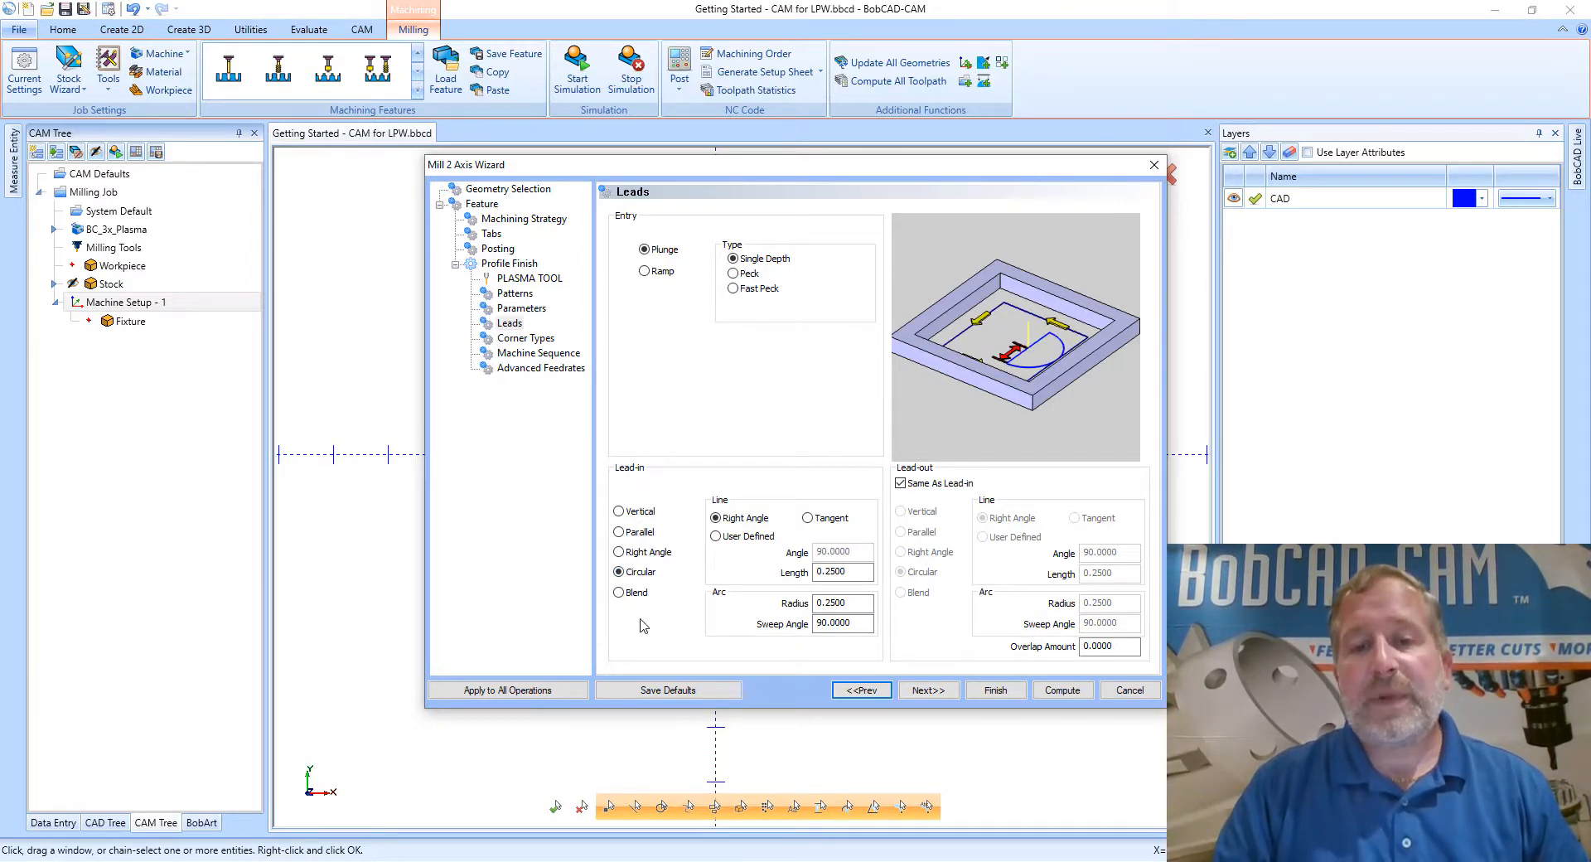
left_click(634, 594)
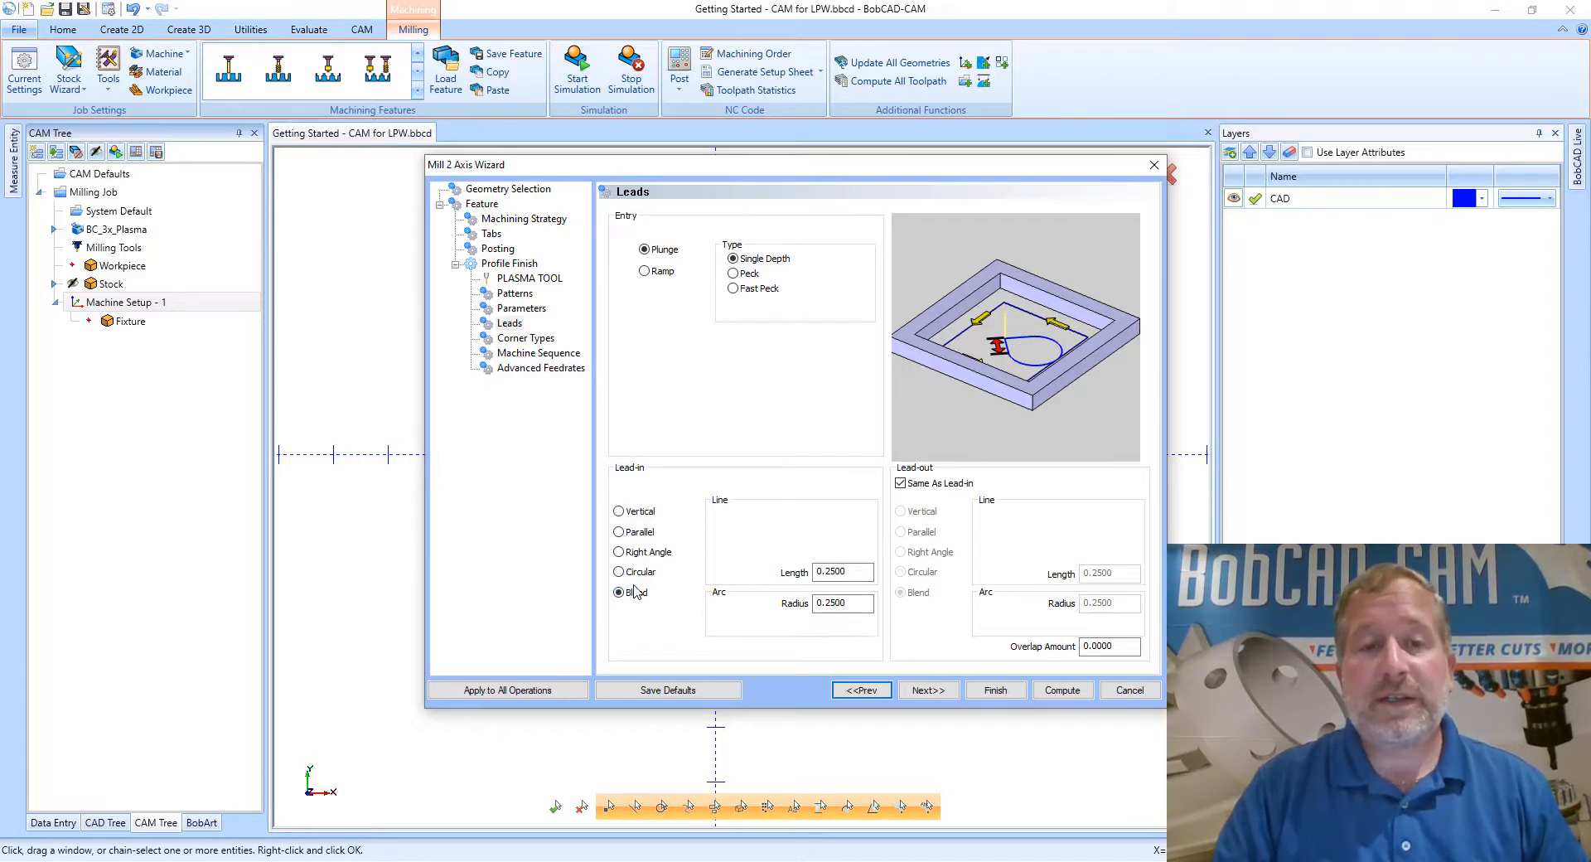
Proceed to the Corner Types settings, try Round, Loop Length and Triangle external corners and set them back to Sharp.
left_click(926, 690)
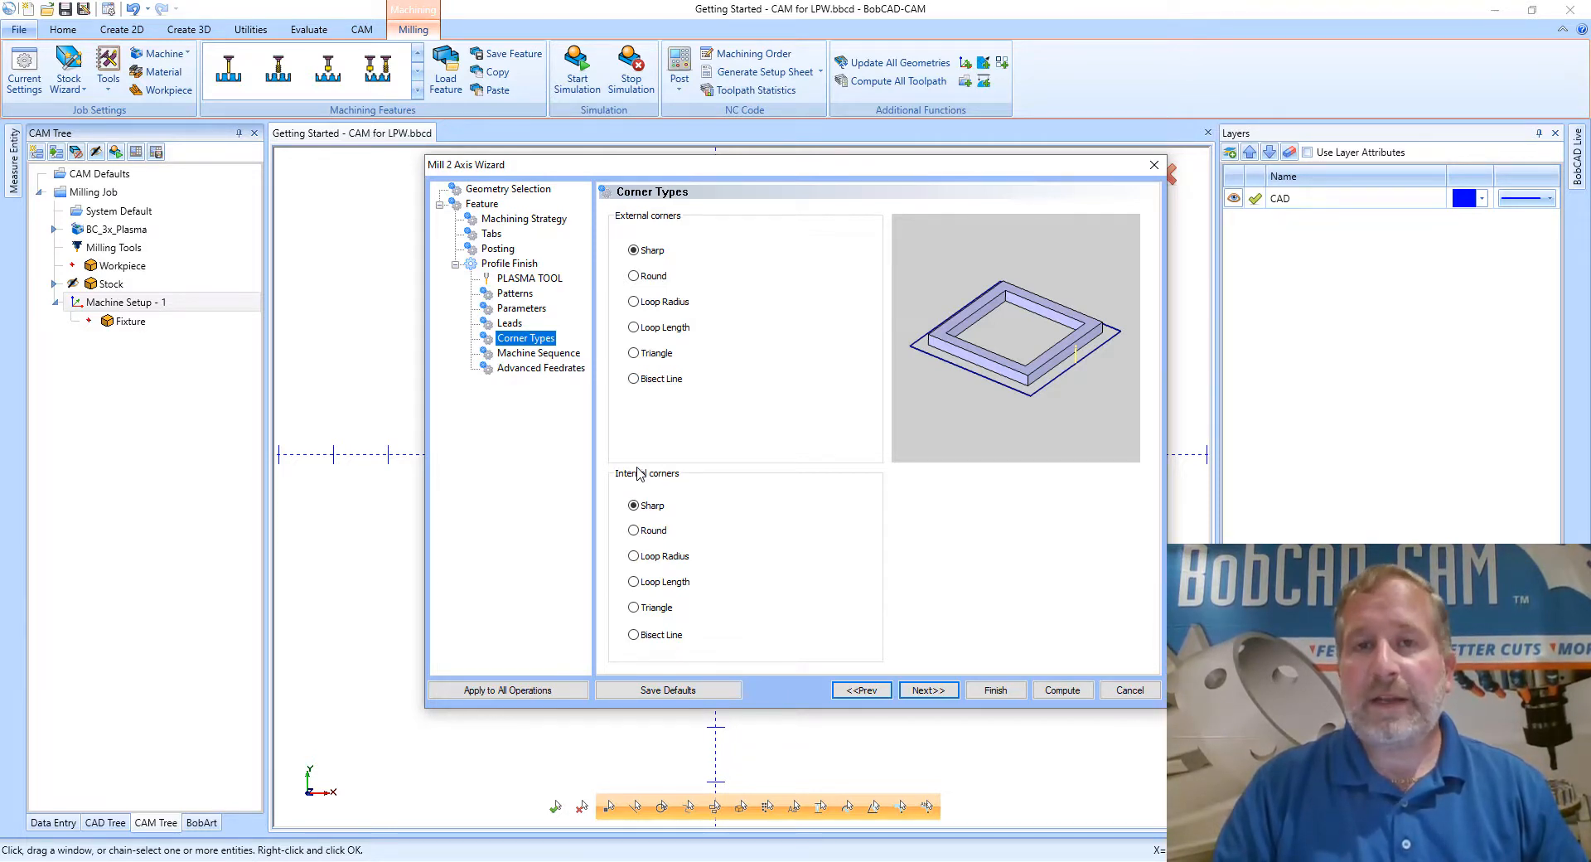
left_click(634, 276)
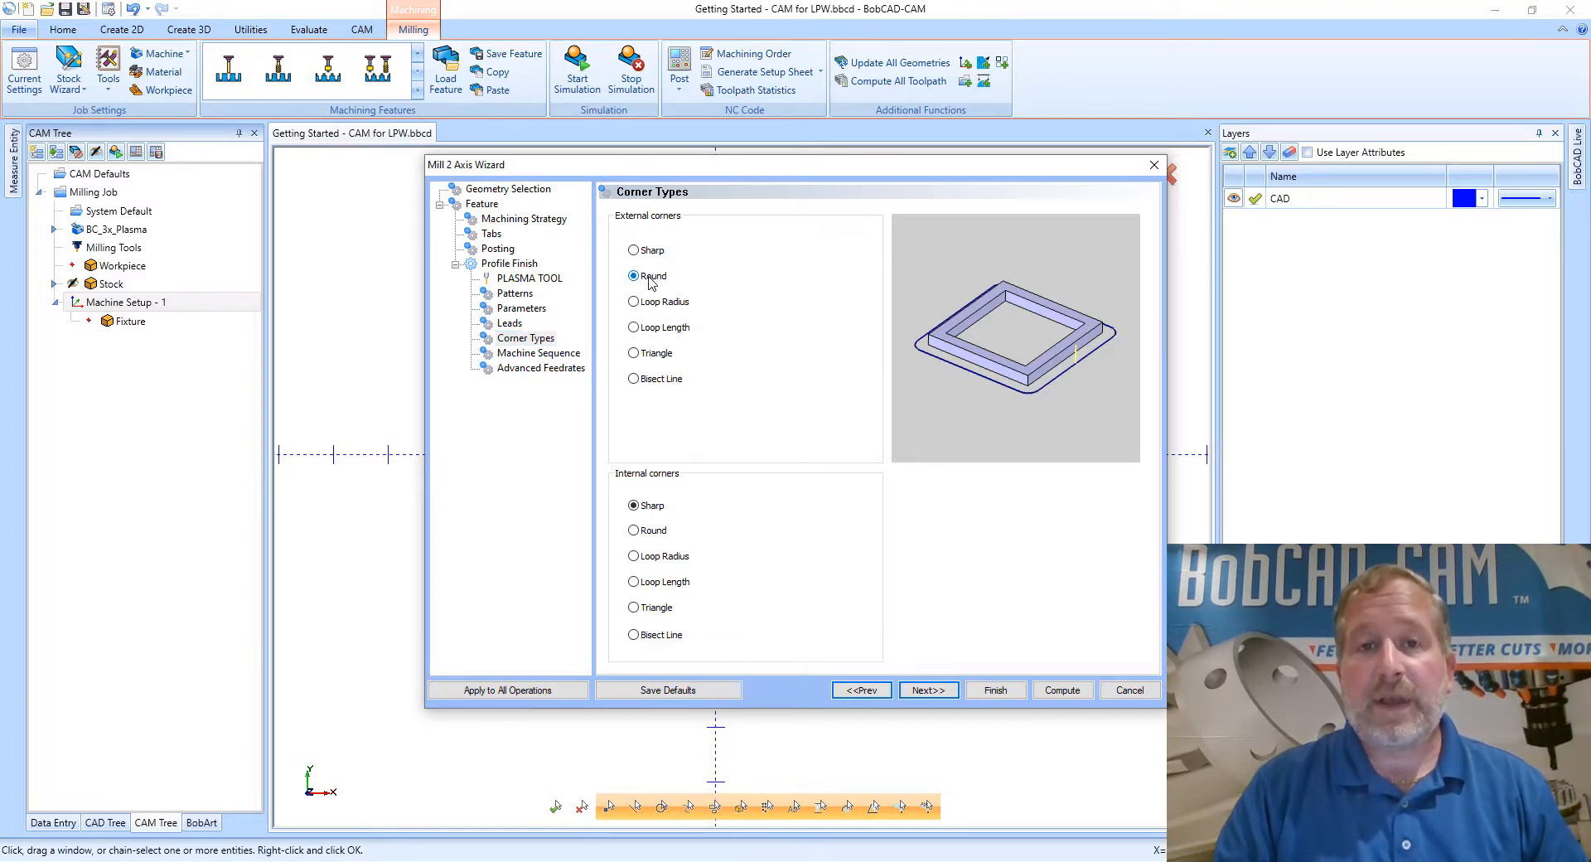
left_click(643, 253)
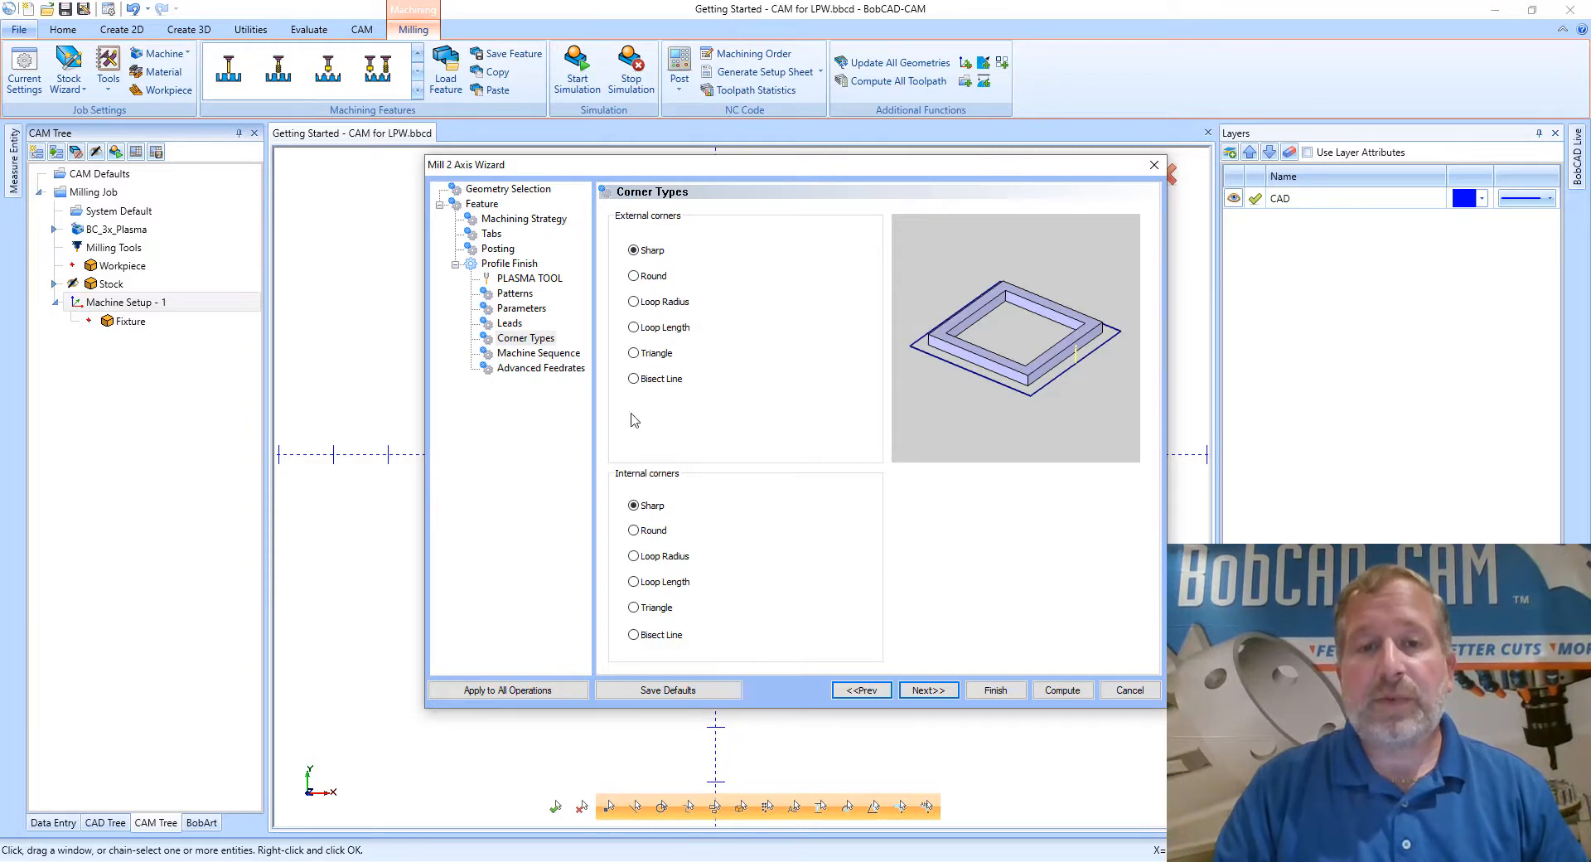
left_click(650, 331)
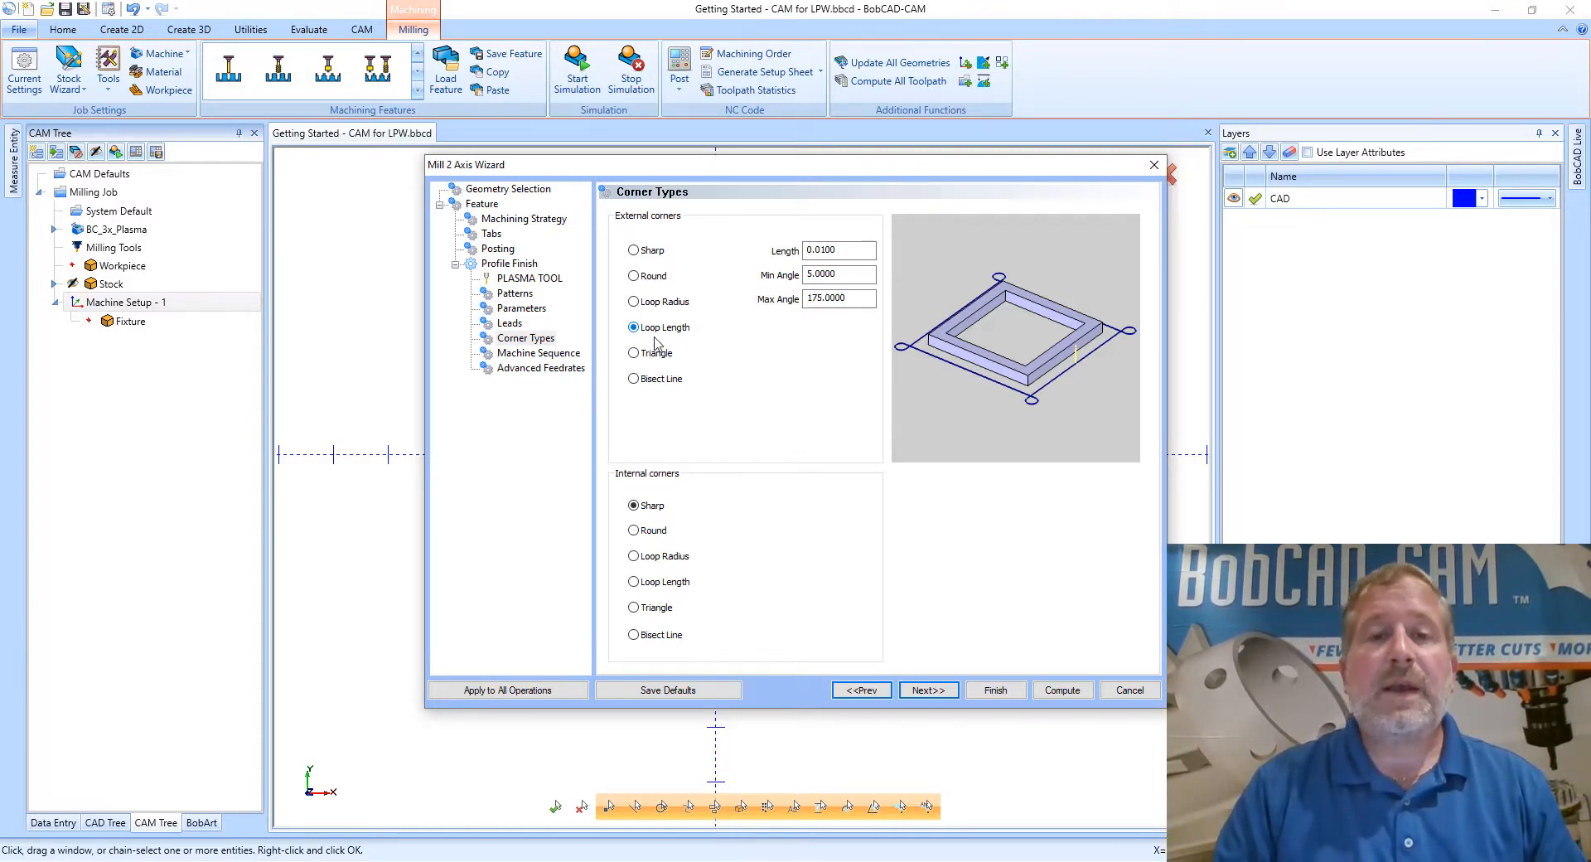
left_click(659, 360)
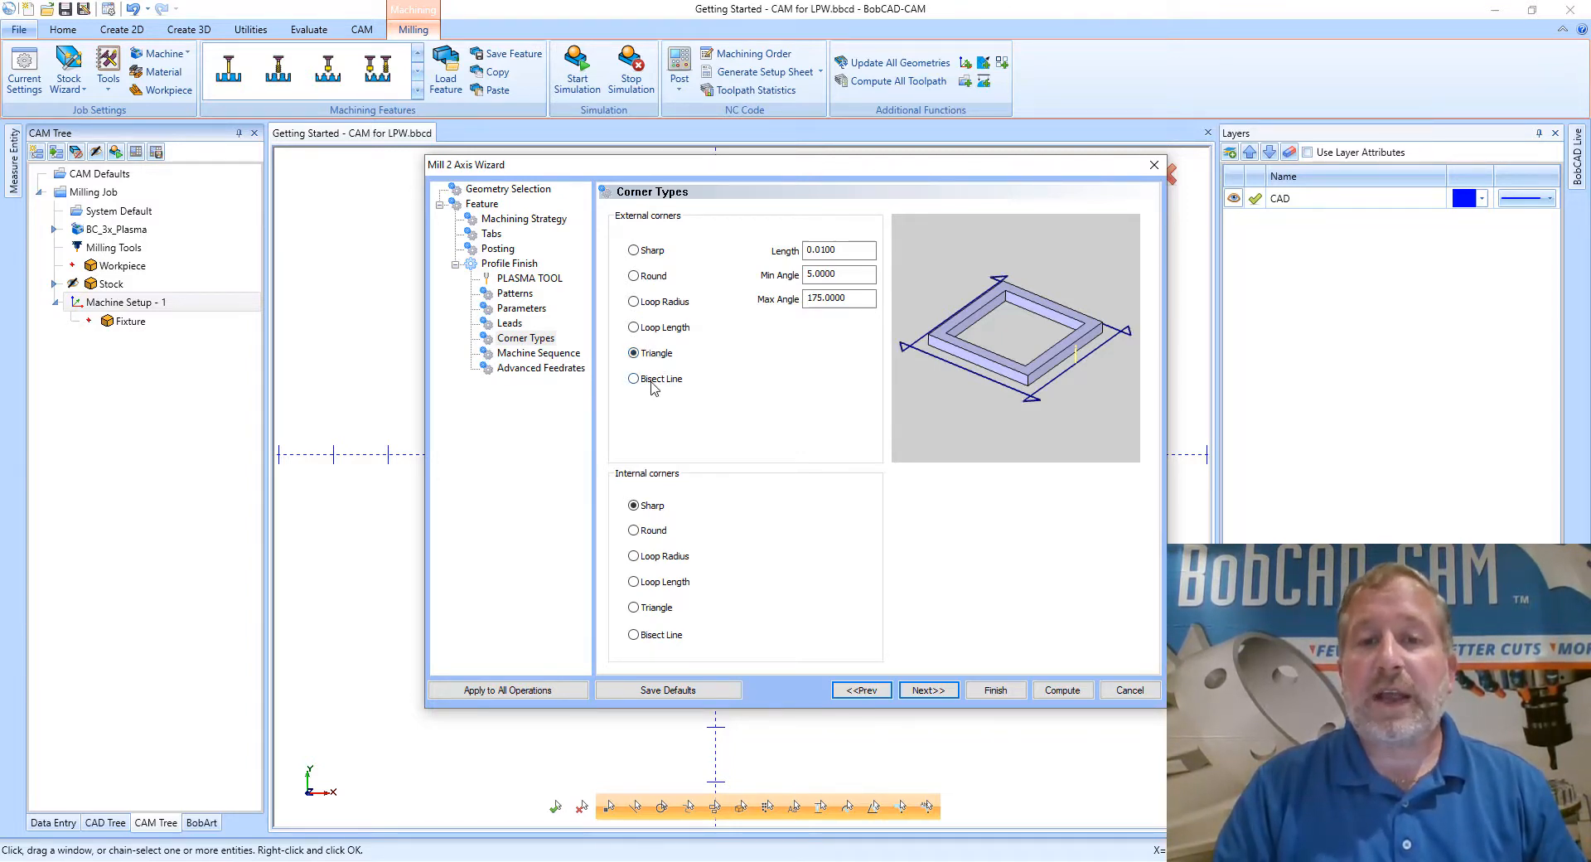
left_click(654, 252)
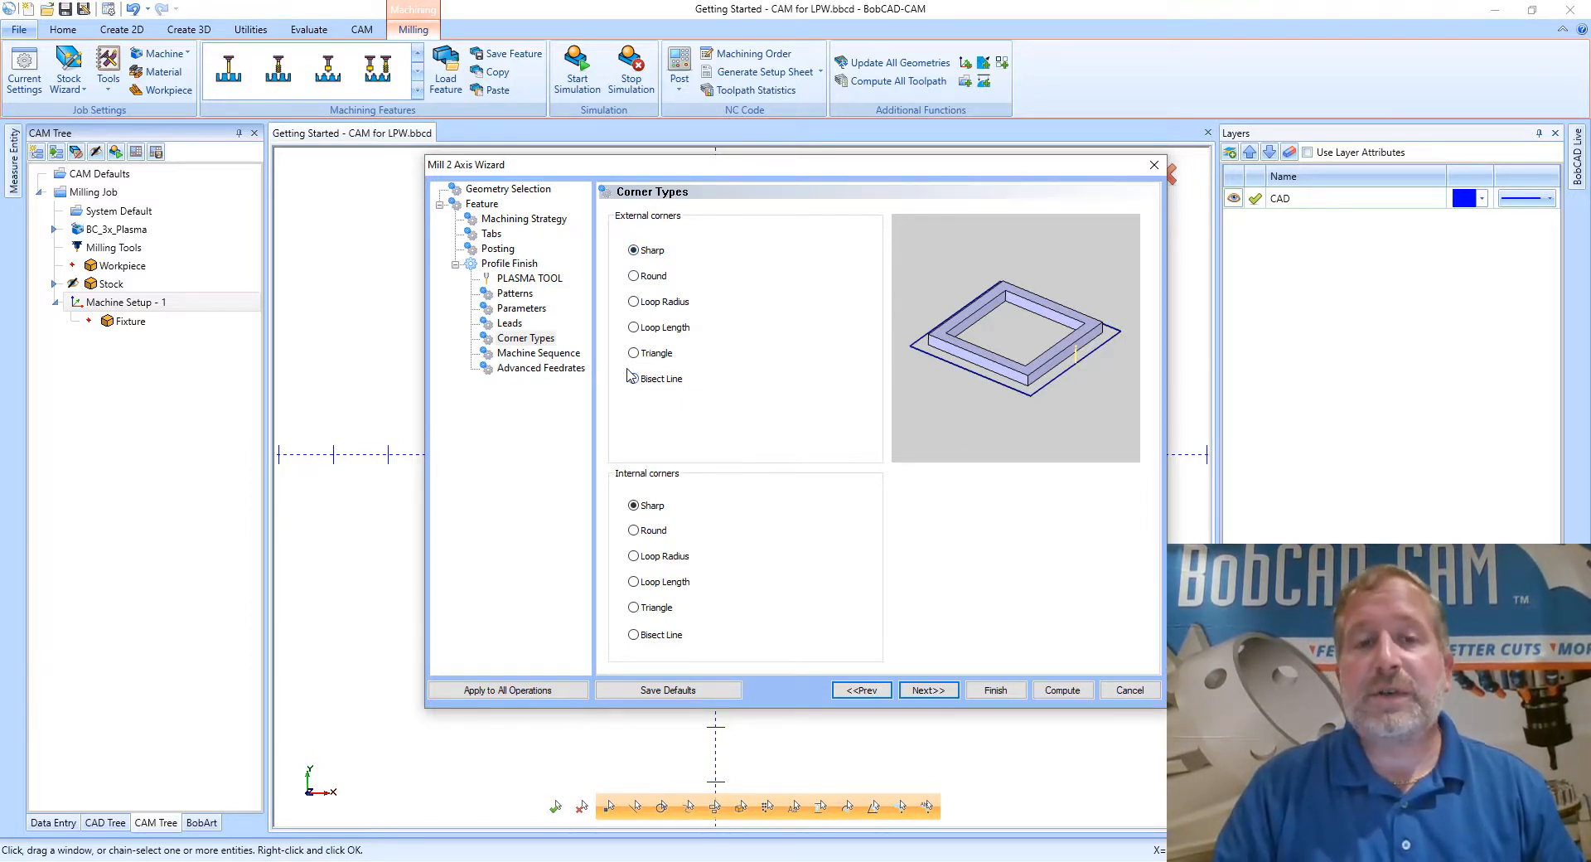
Proceed to the Machine Sequence settings, try the X Direction and Y Direction sort orders and set the order back to Closest.
left_click(929, 690)
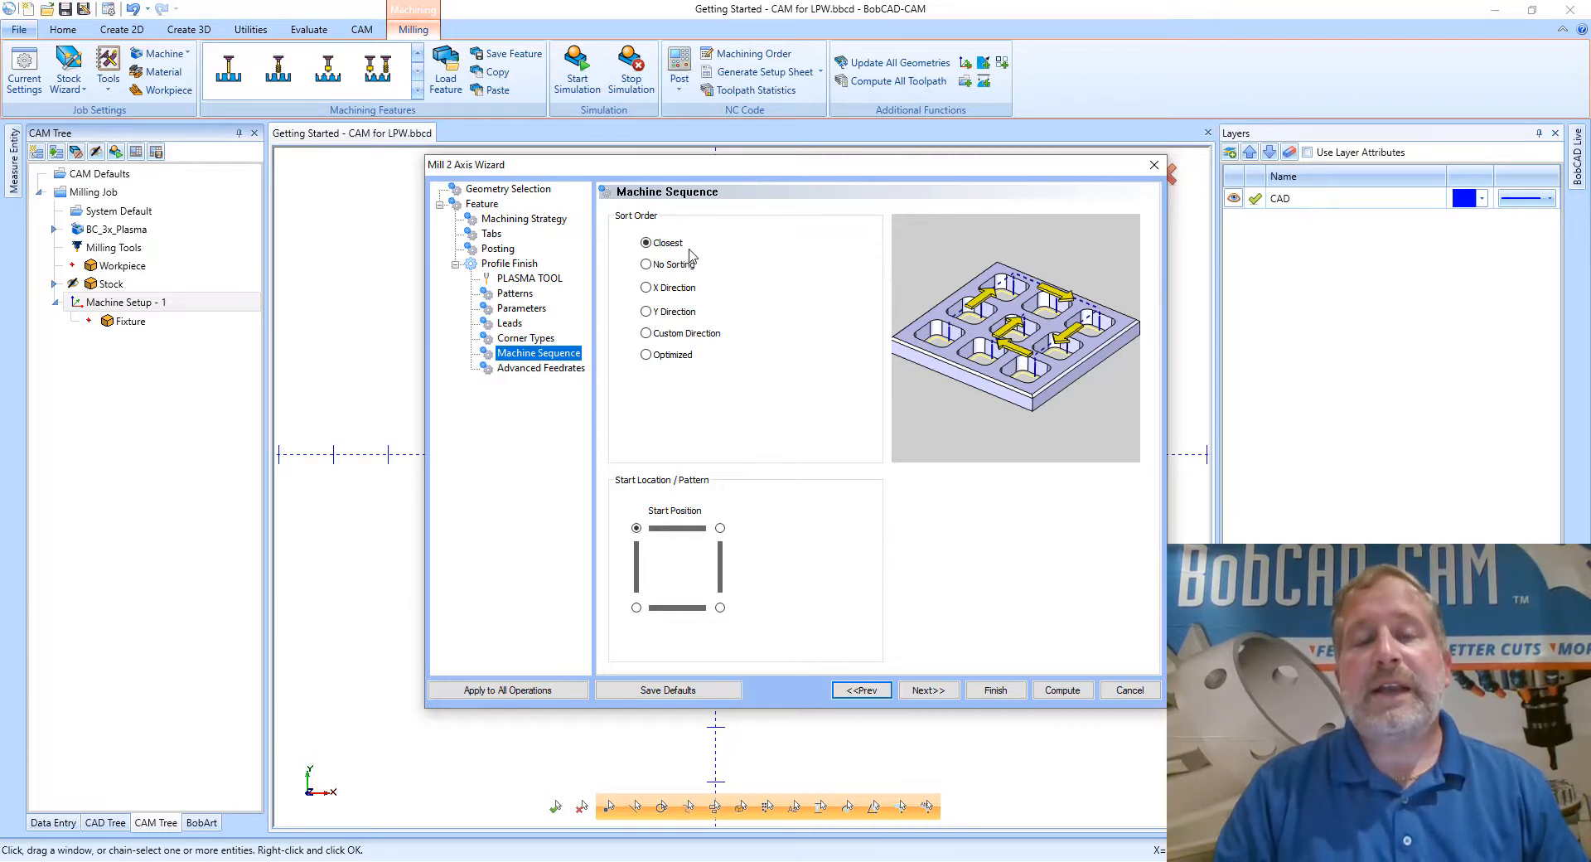
left_click(664, 289)
left_click(668, 315)
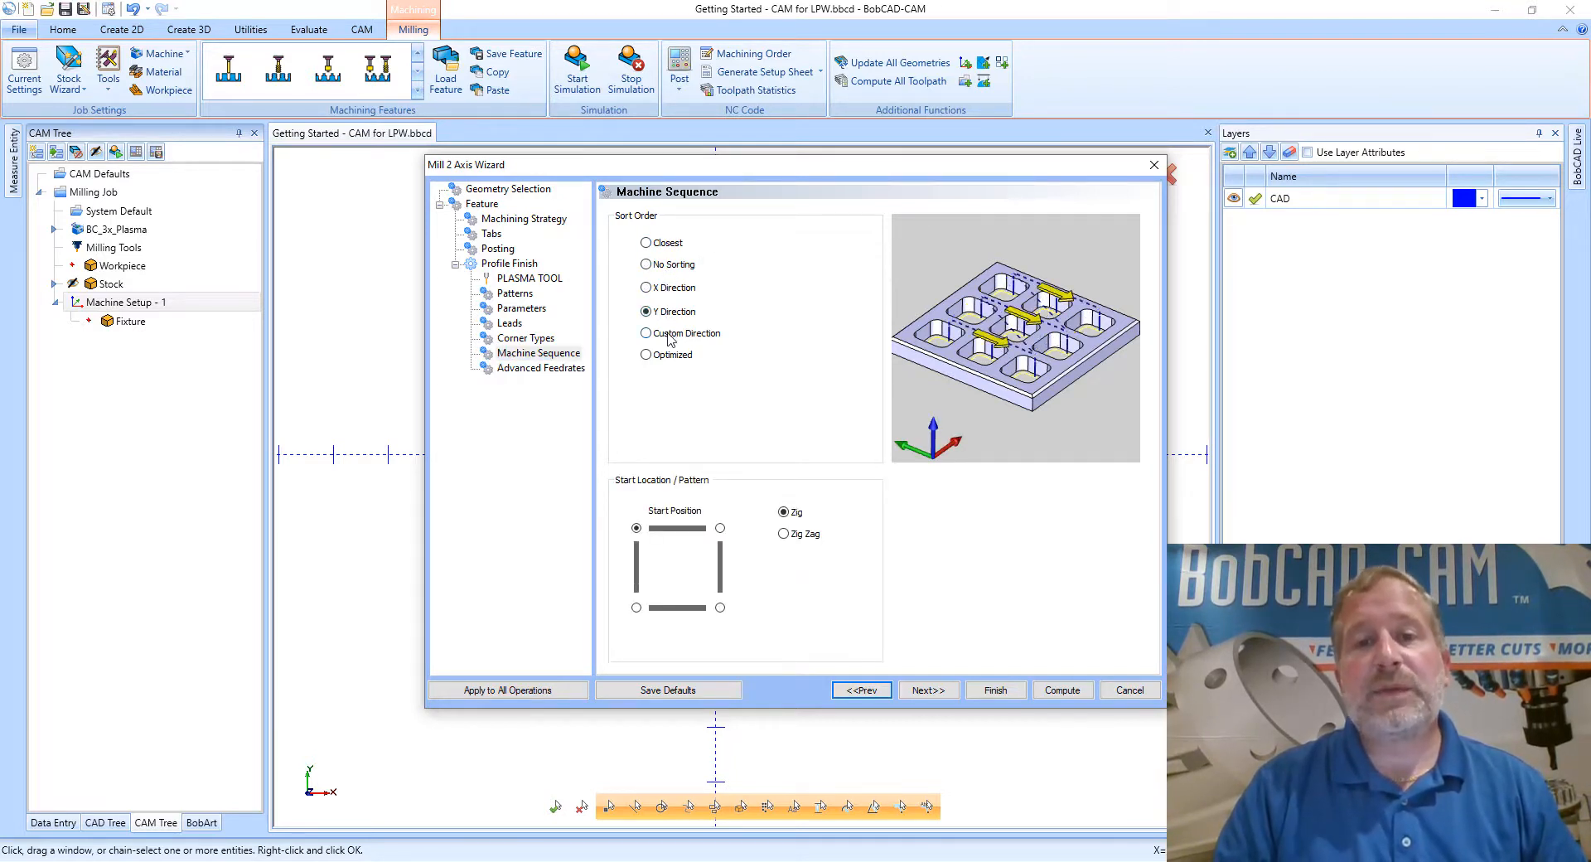
left_click(671, 244)
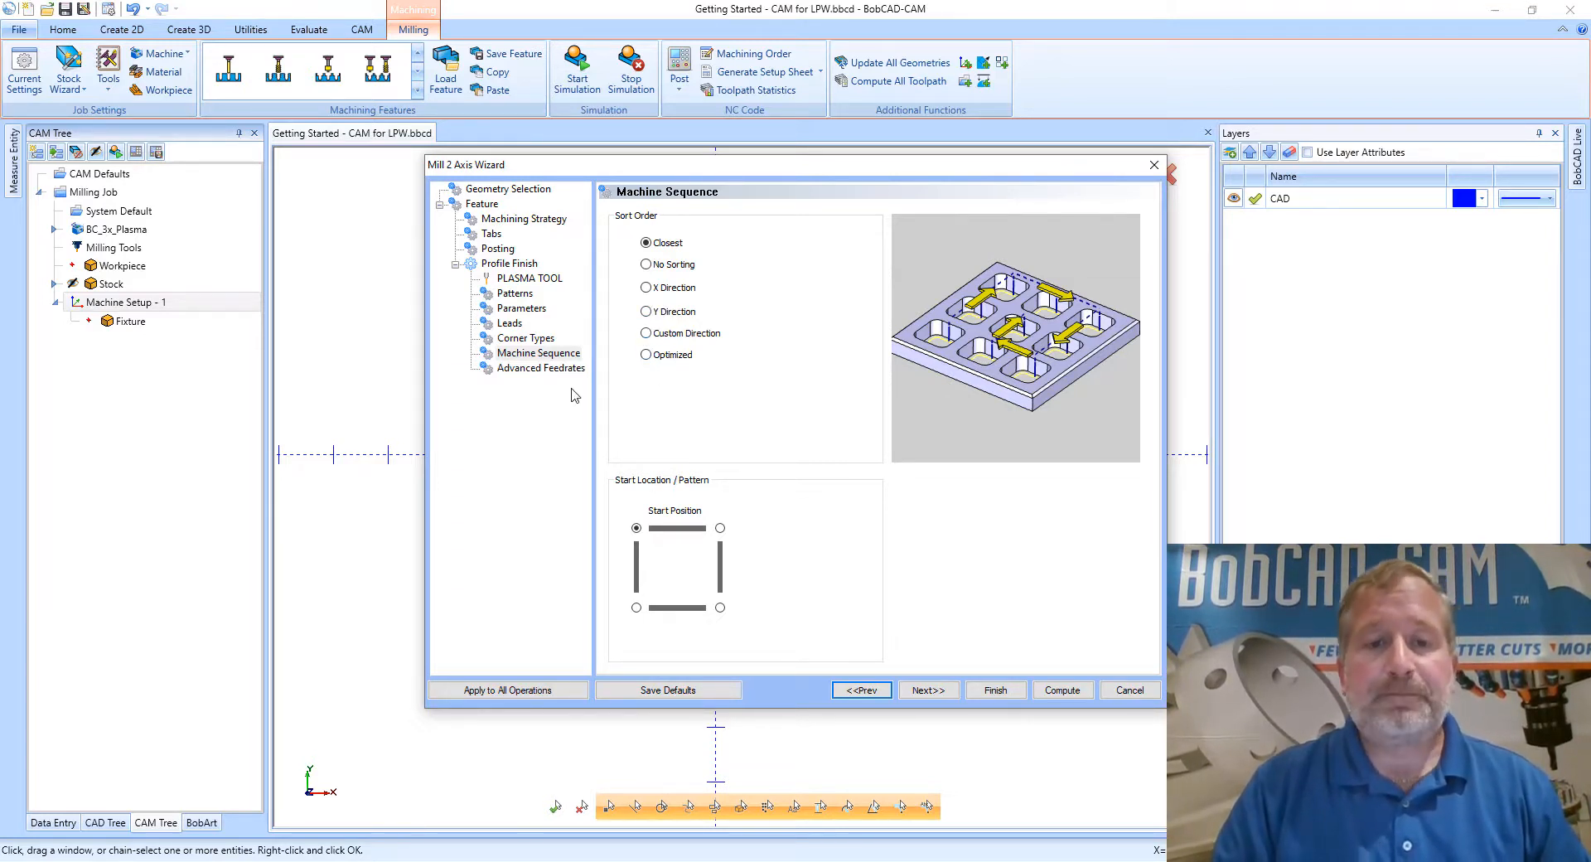
Proceed to the Advanced Feedrates settings, enable the lead-in and lead-out feedrate percentages for a look and disable both again.
left_click(929, 690)
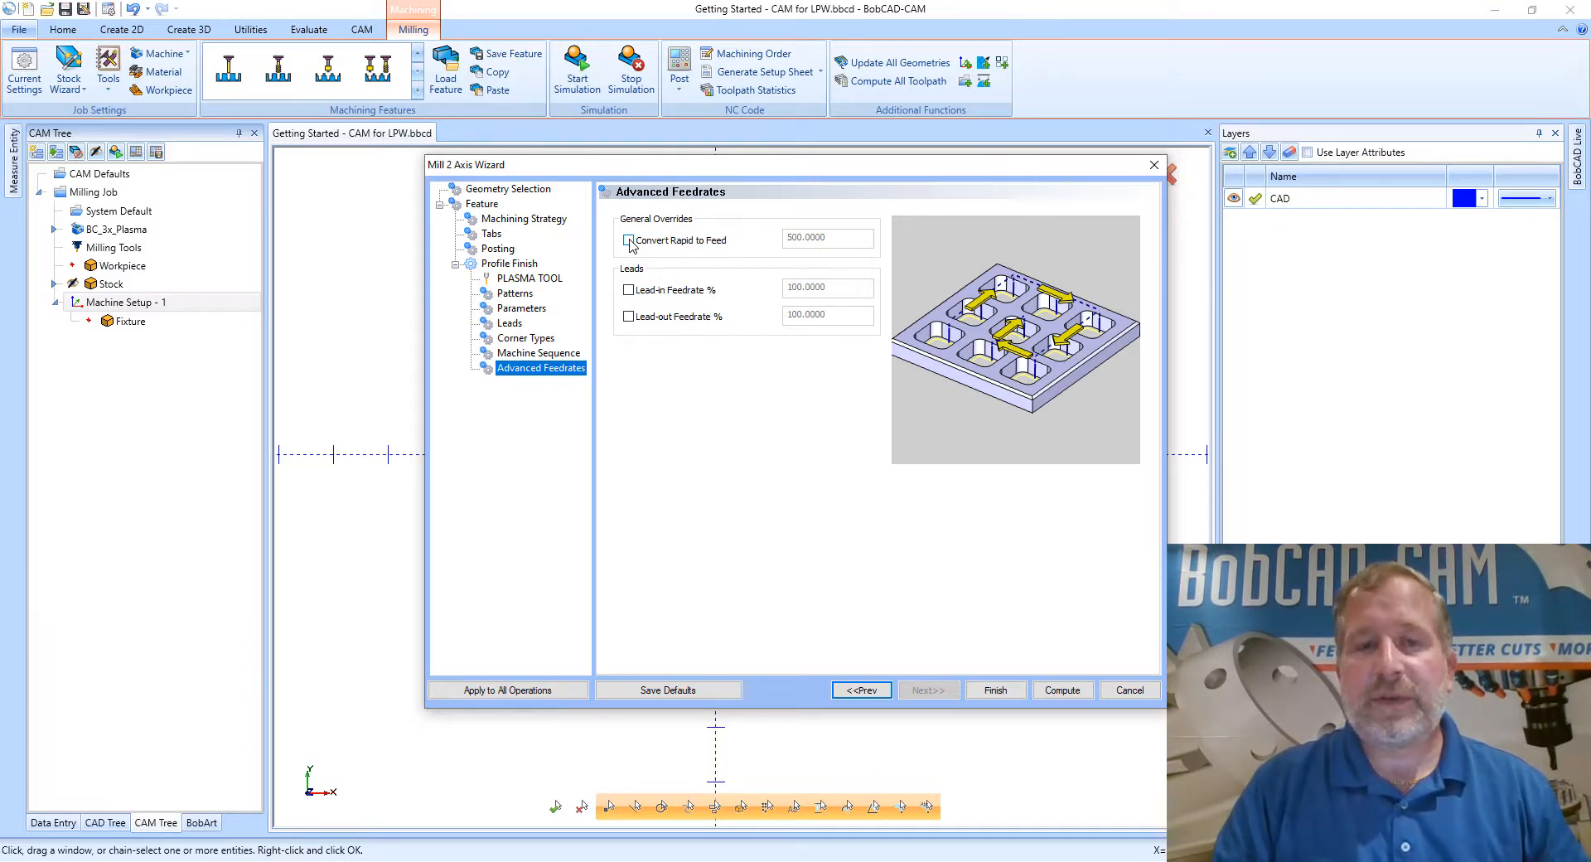
left_click(629, 290)
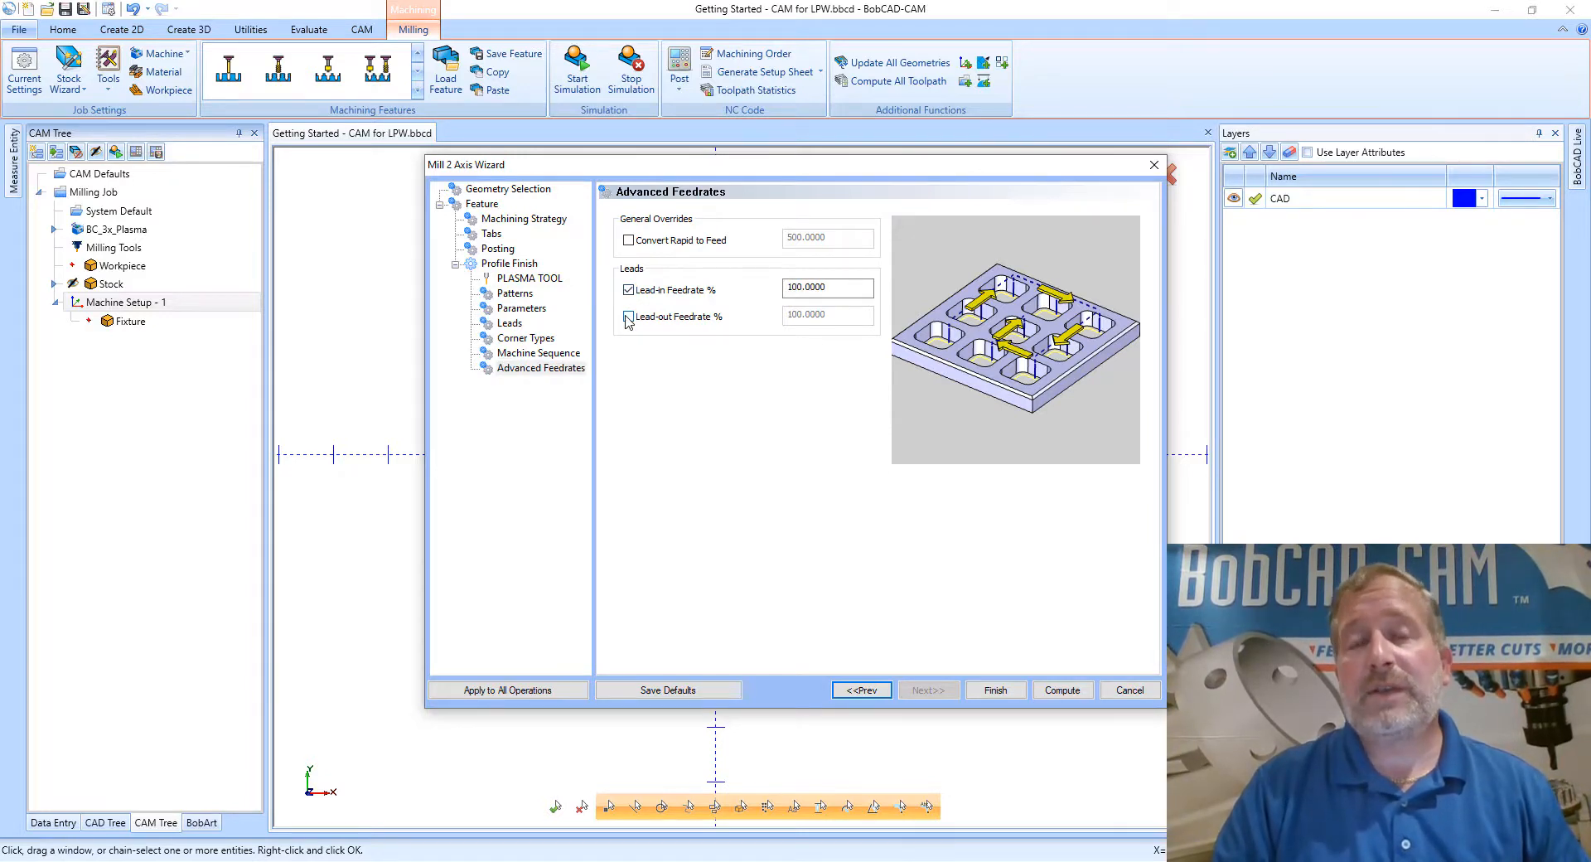
left_click(629, 316)
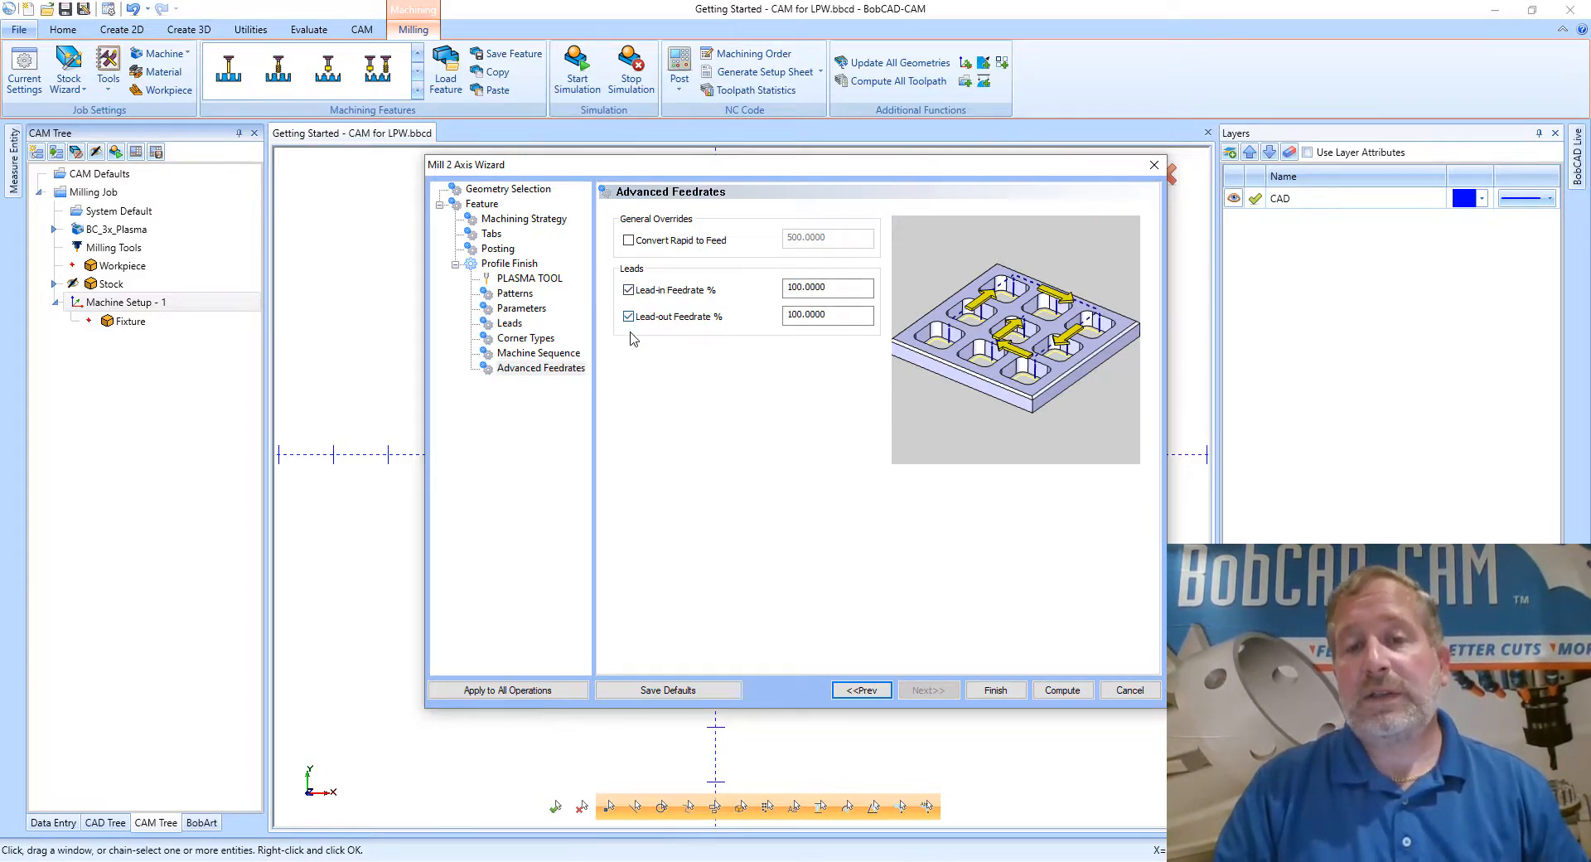
double_click(819, 287)
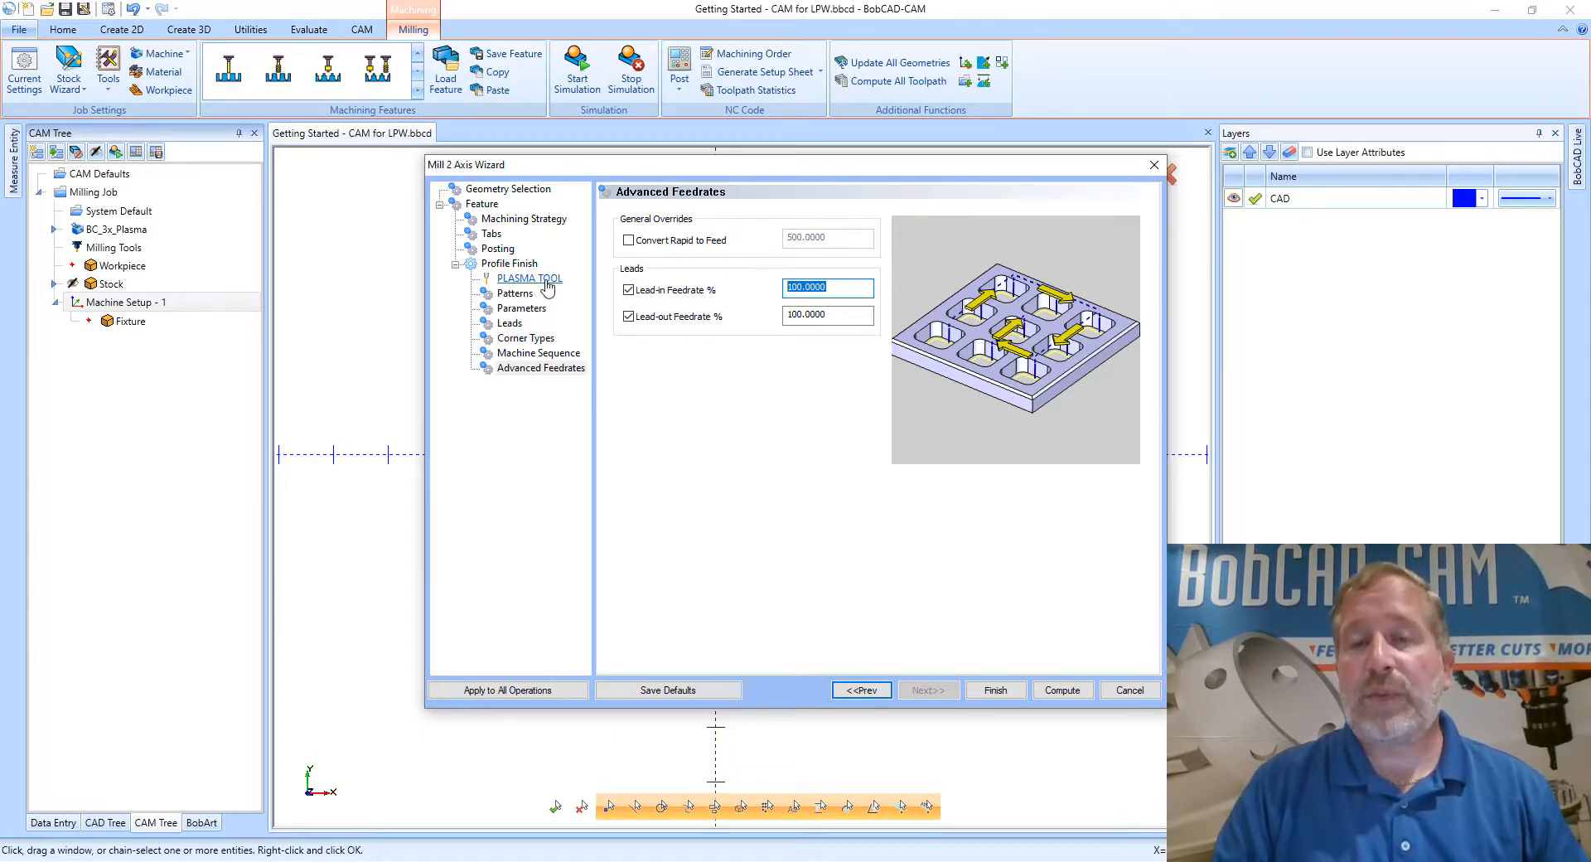
left_click(662, 295)
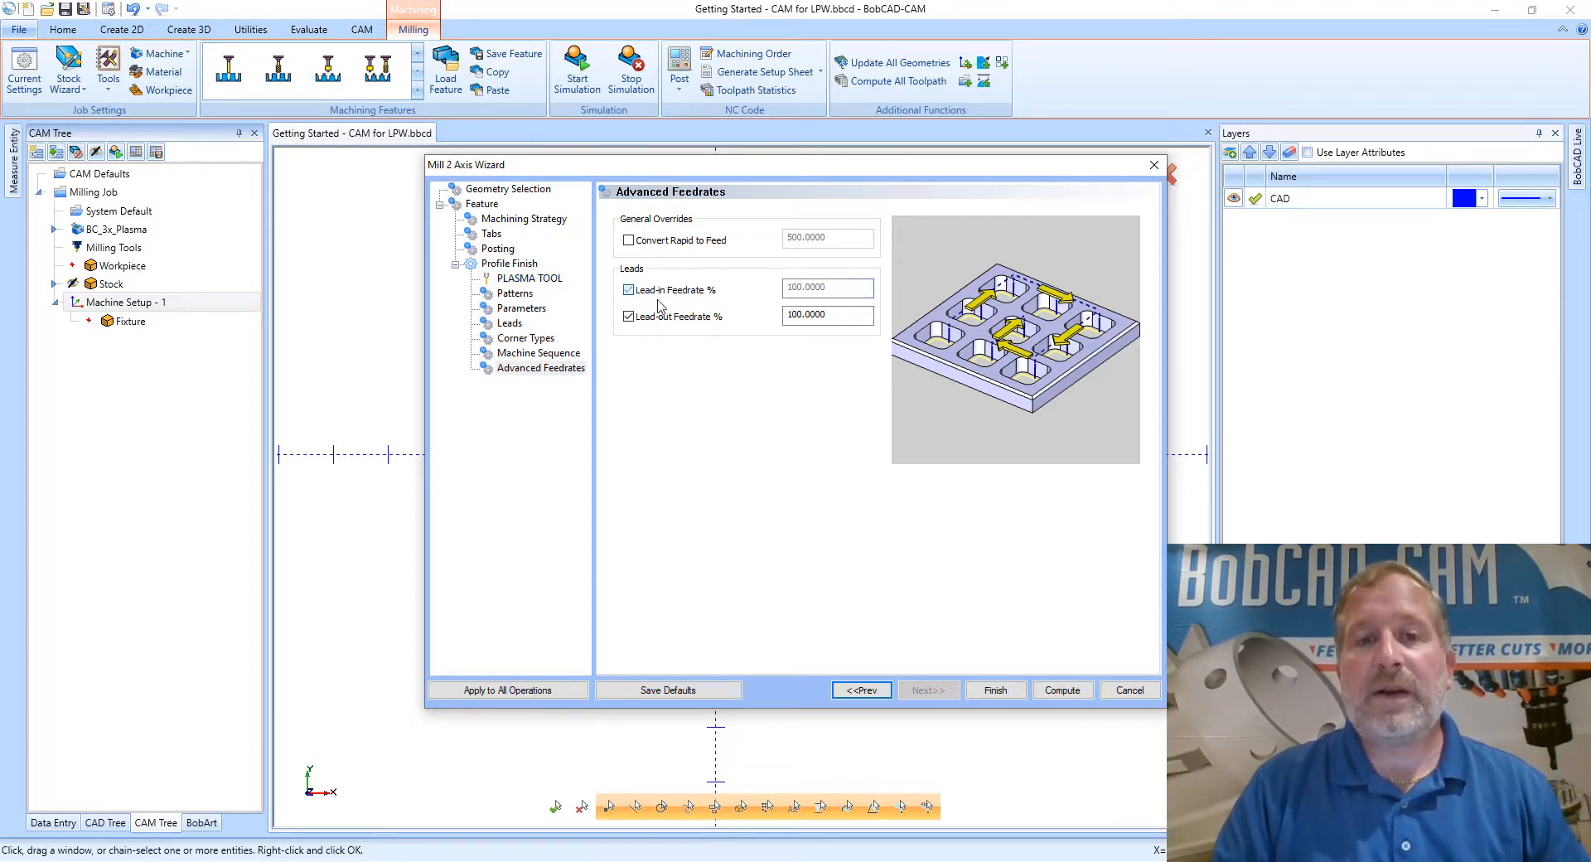
left_click(651, 319)
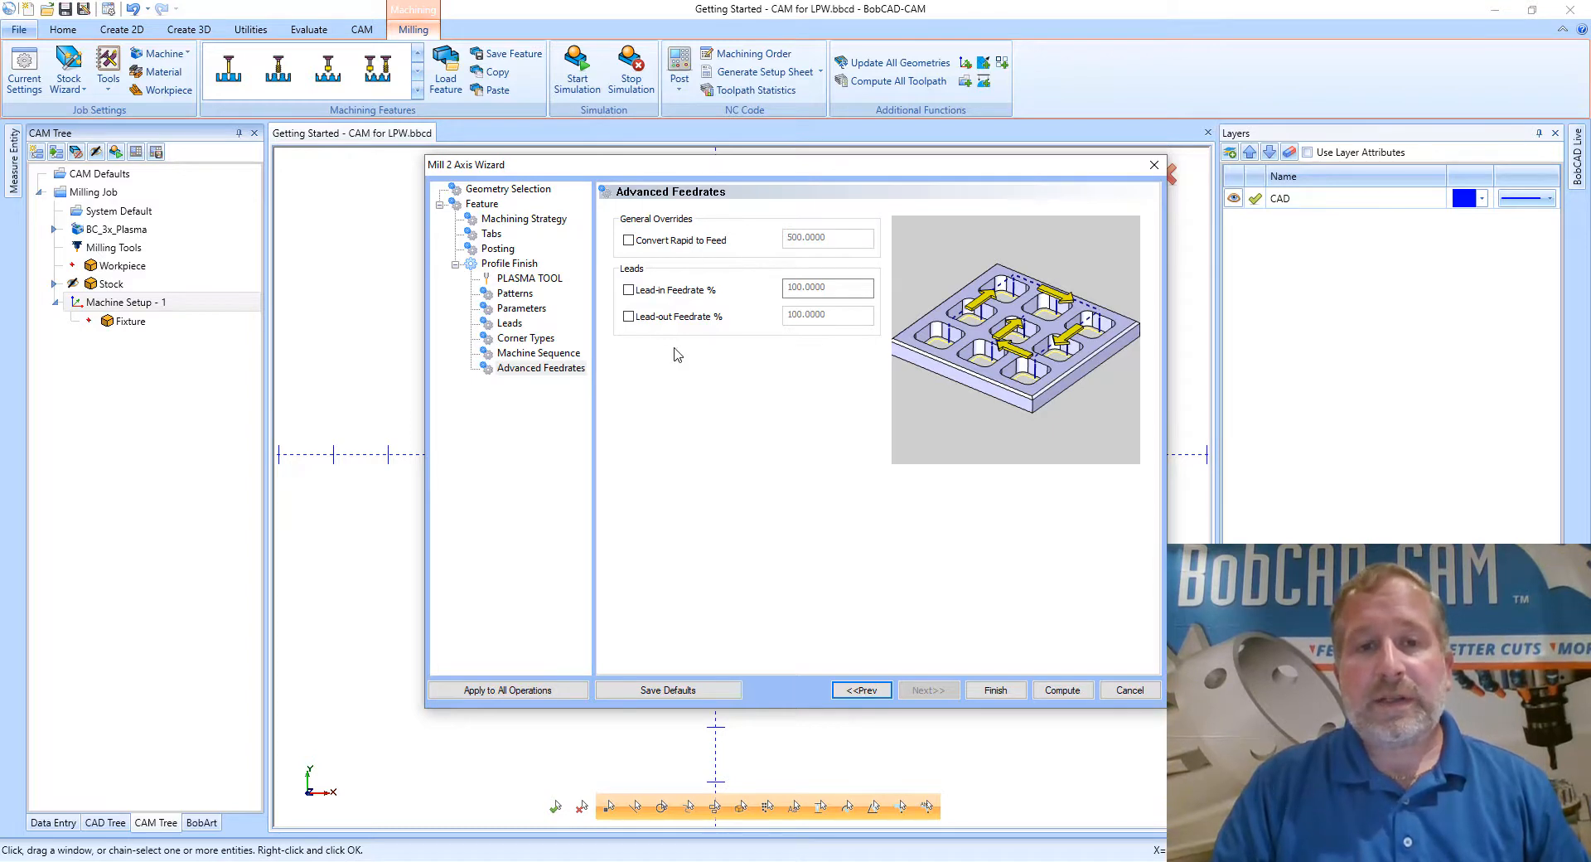
Compute the Mill 2 Axis feature's toolpath with the current Profile Finish settings.
left_click(1063, 690)
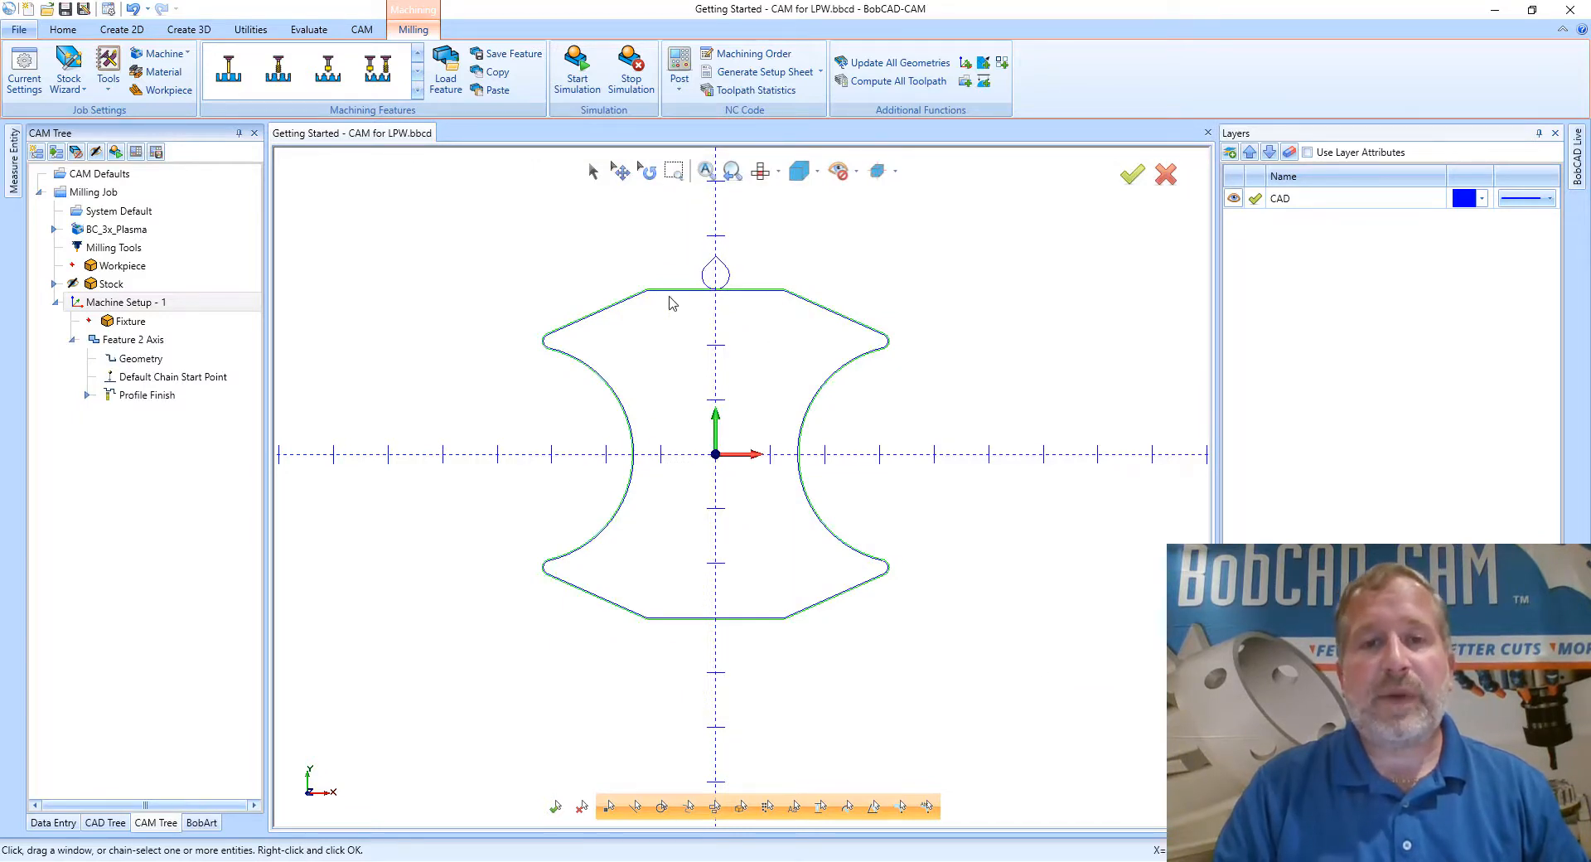
Inspect the computed toolpath around its lead and open a backplot of the Profile Finish operation.
scroll(693, 290, "up", 5)
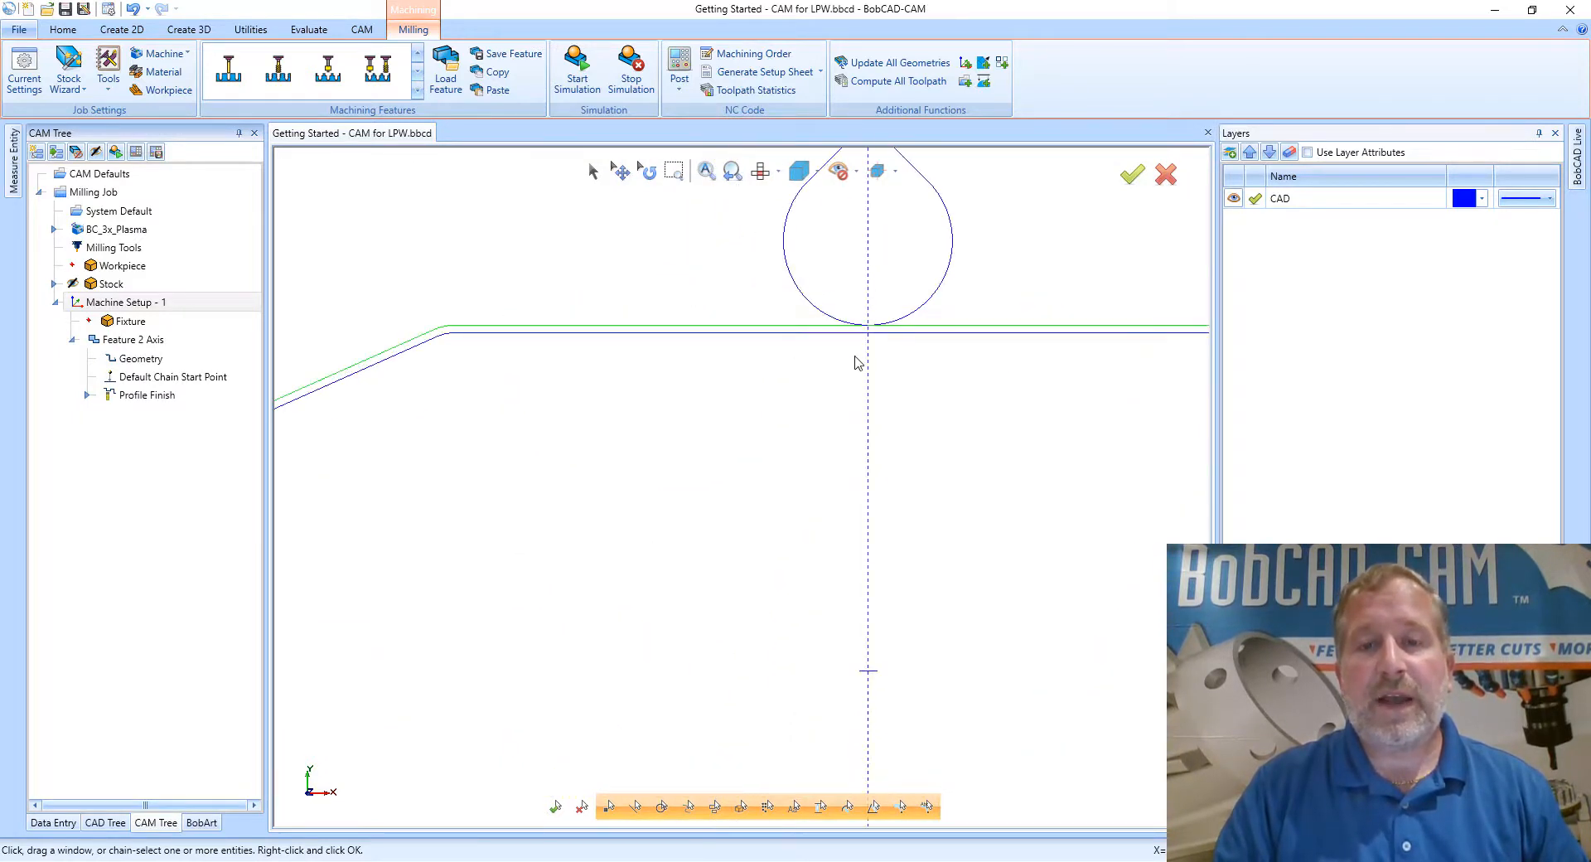
scroll(856, 361, "down", 5)
middle_click_drag(916, 389, 794, 310)
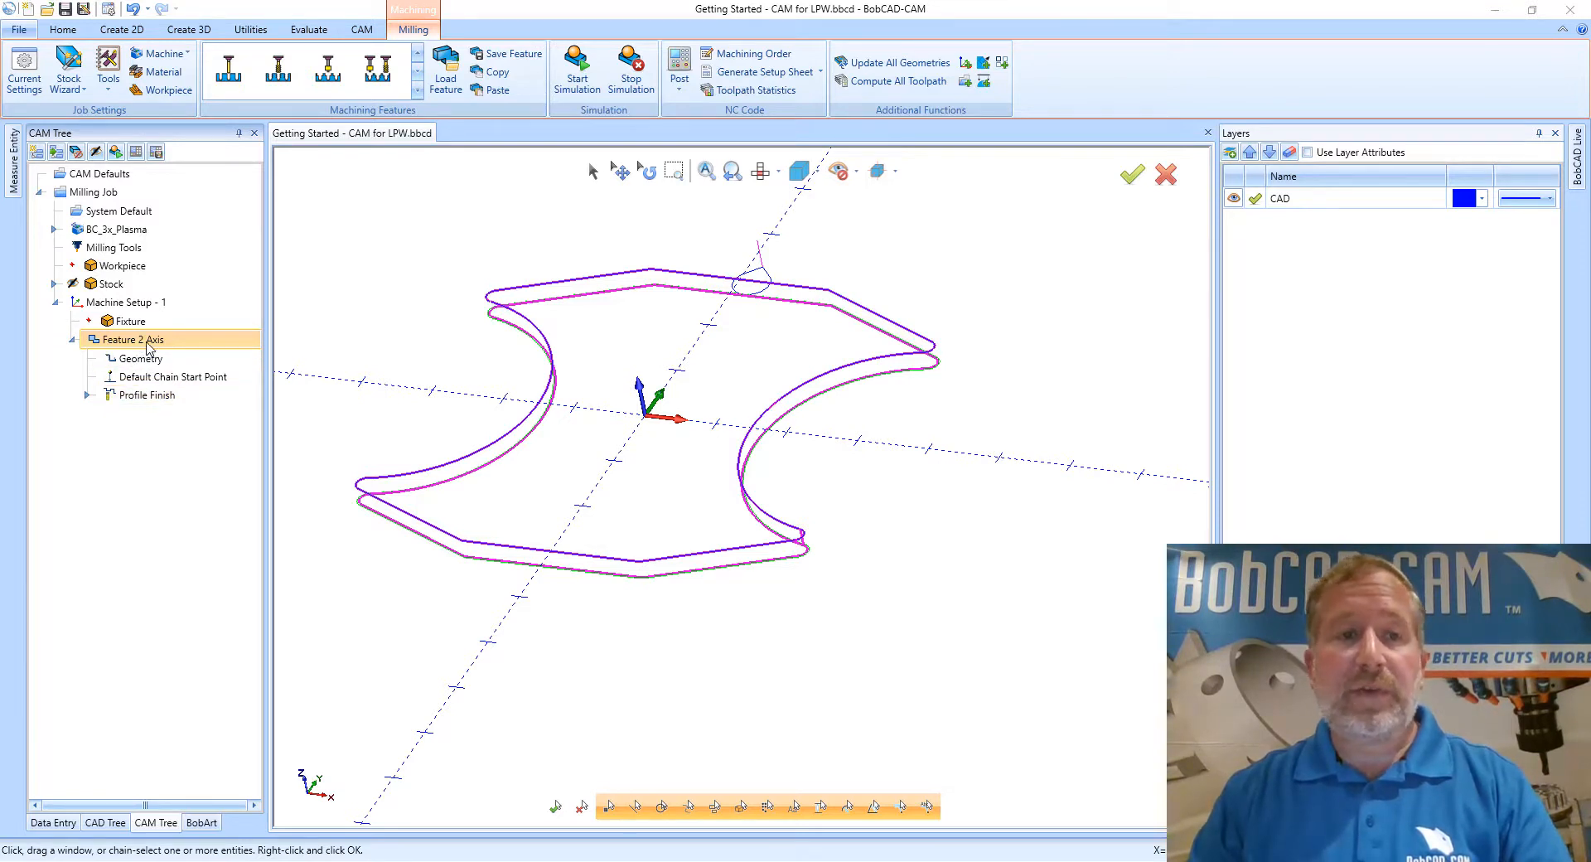
left_click(137, 395)
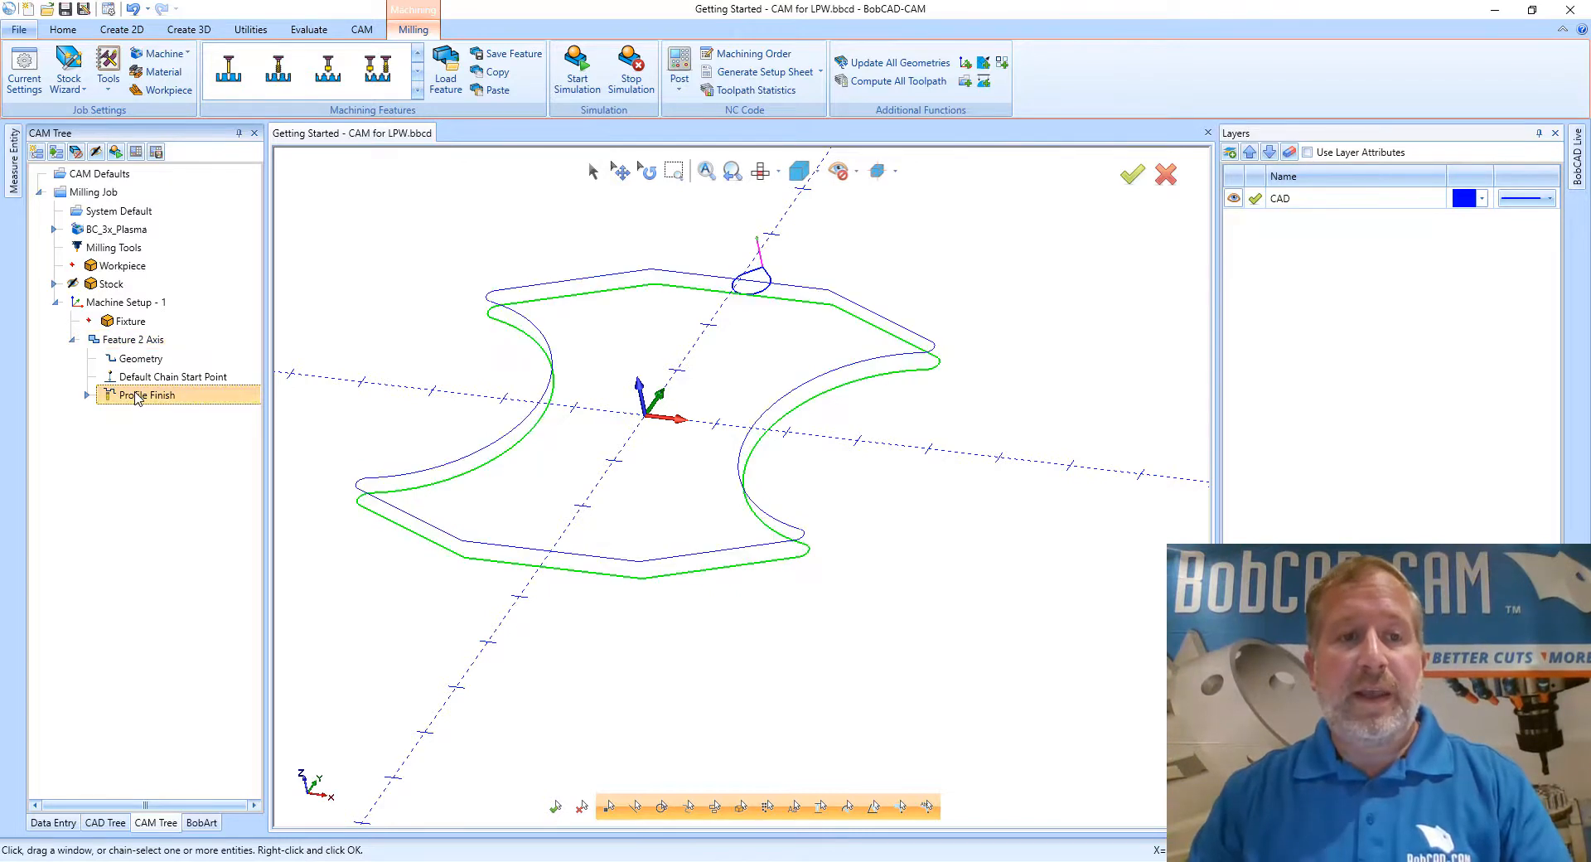
right_click(137, 396)
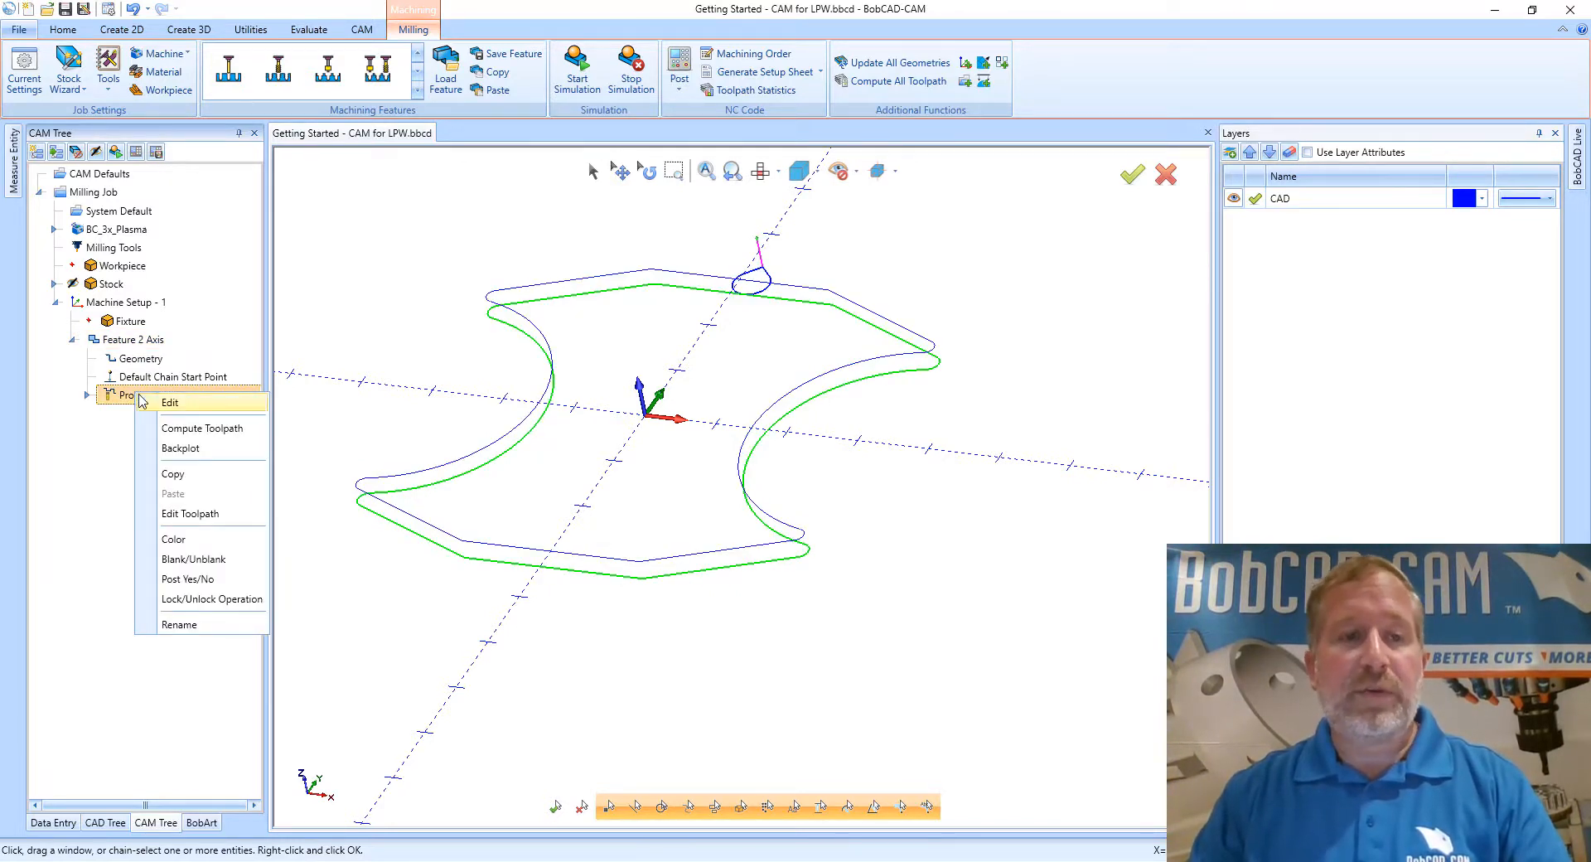
left_click(214, 453)
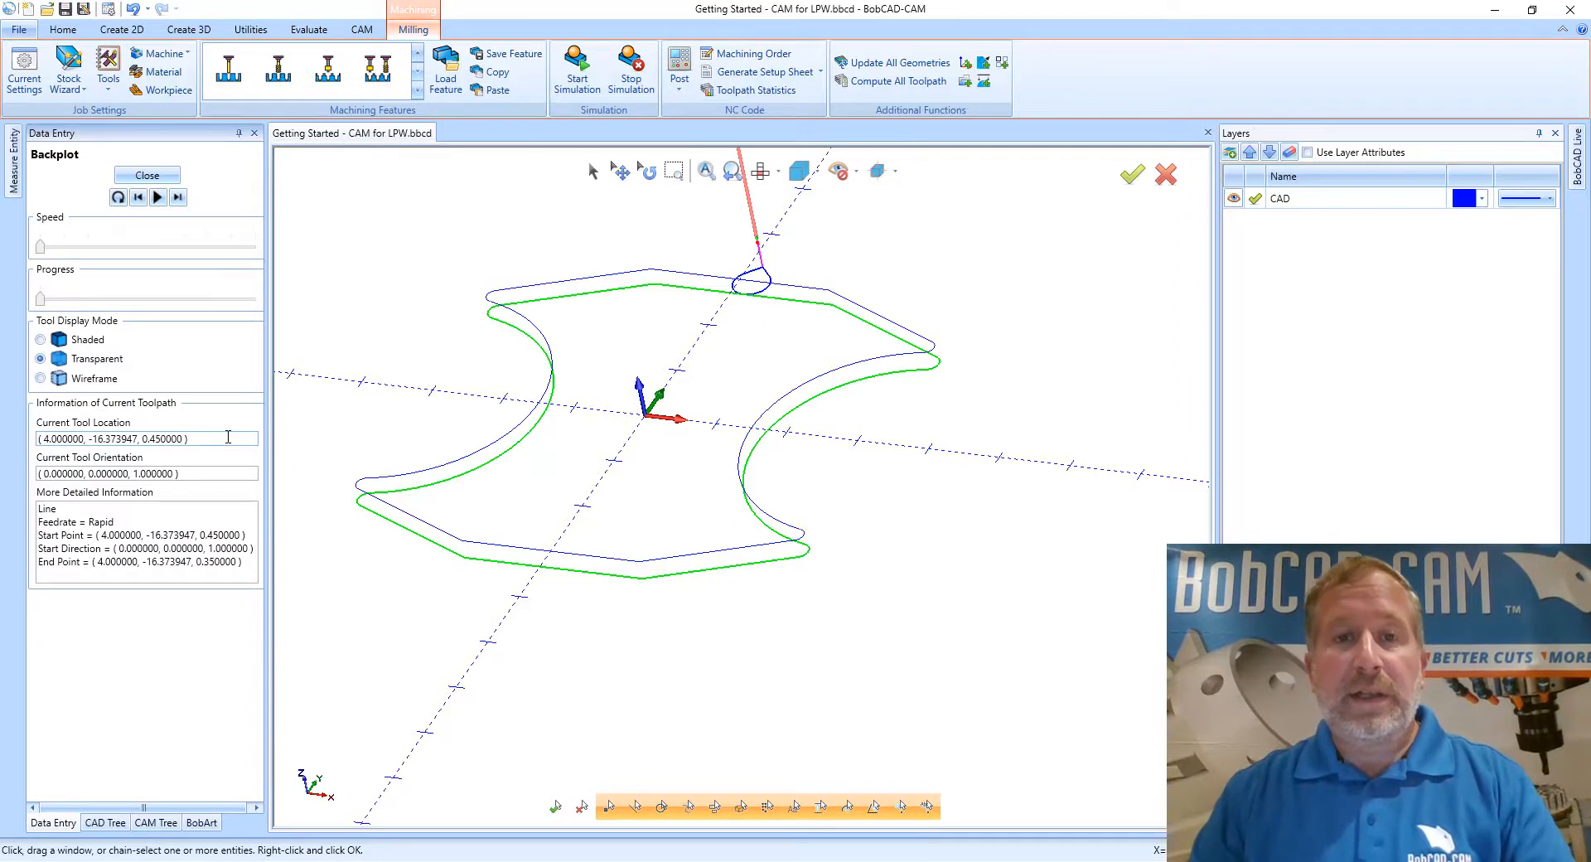
middle_click_drag(595, 484, 693, 469)
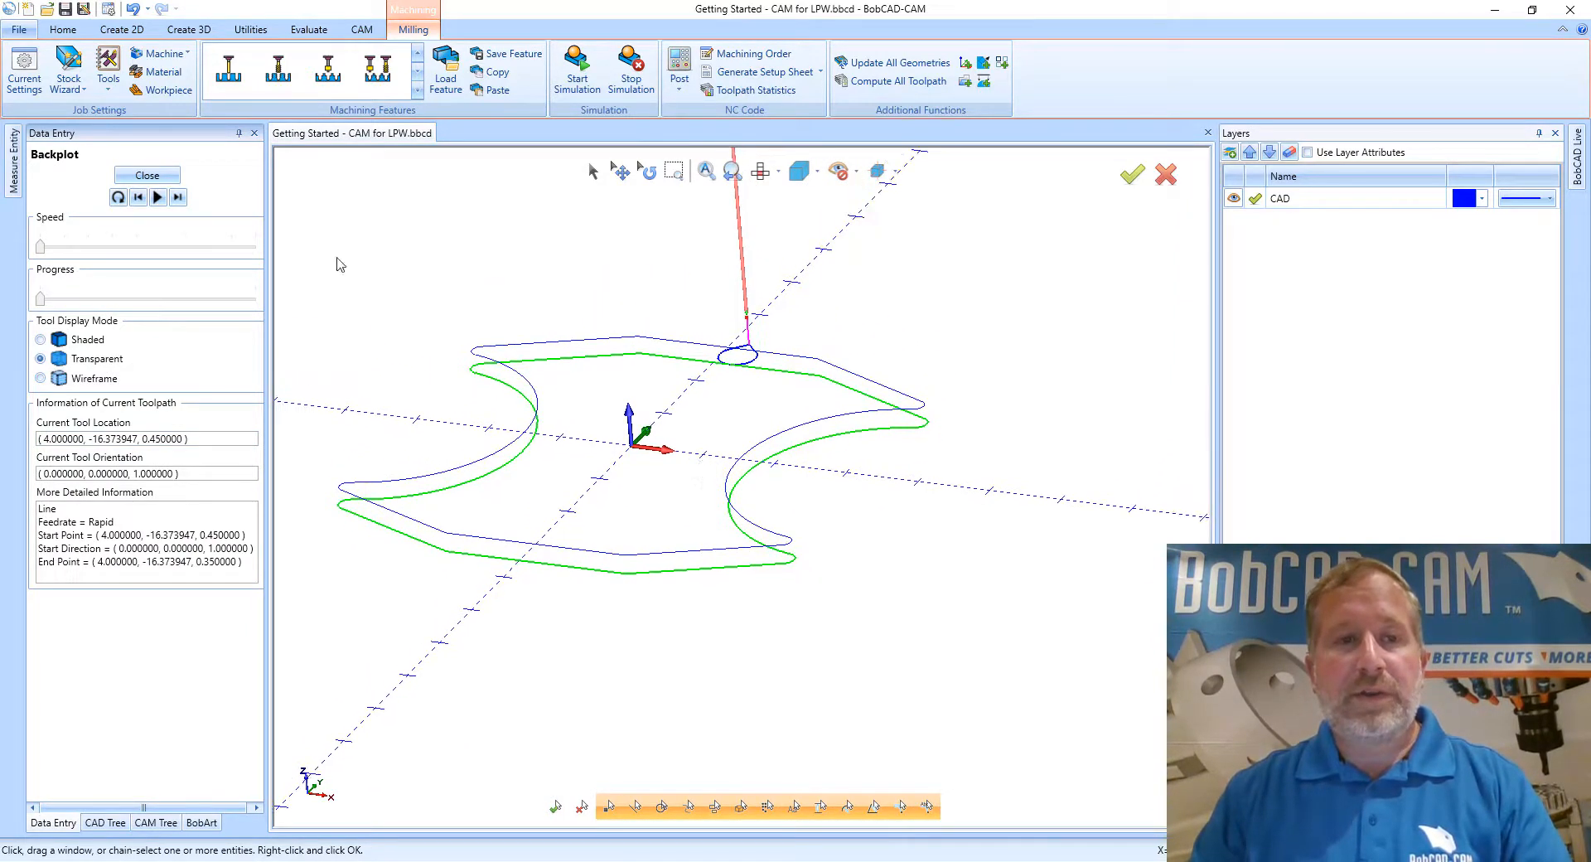
Advance the backplot one move at a time along the profile, from the plunge through to the lead-out.
left_click(179, 197)
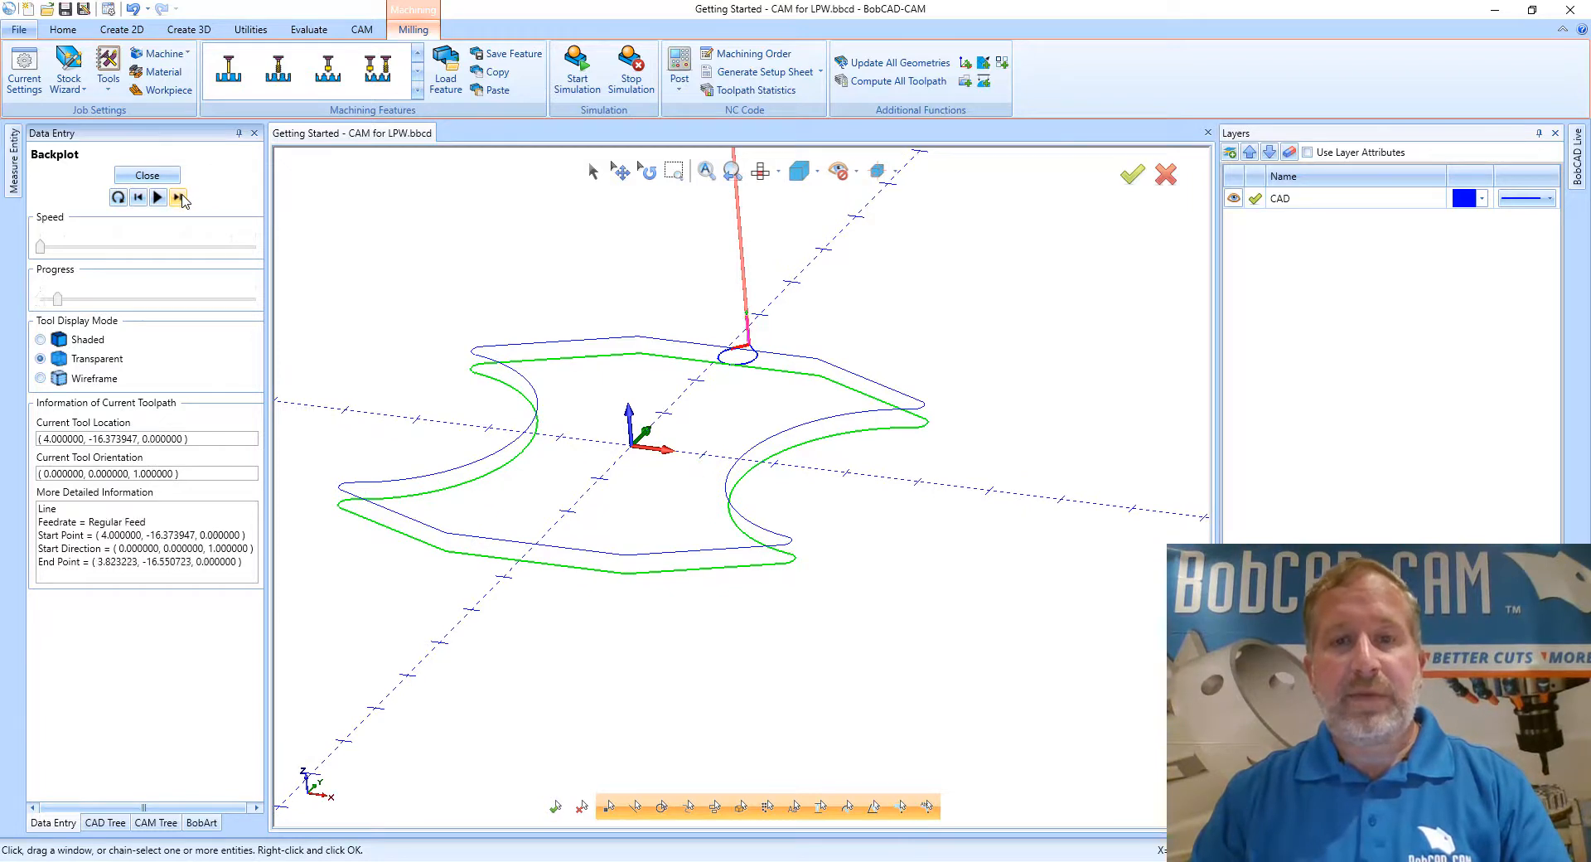
left_click(183, 197)
left_click(183, 198)
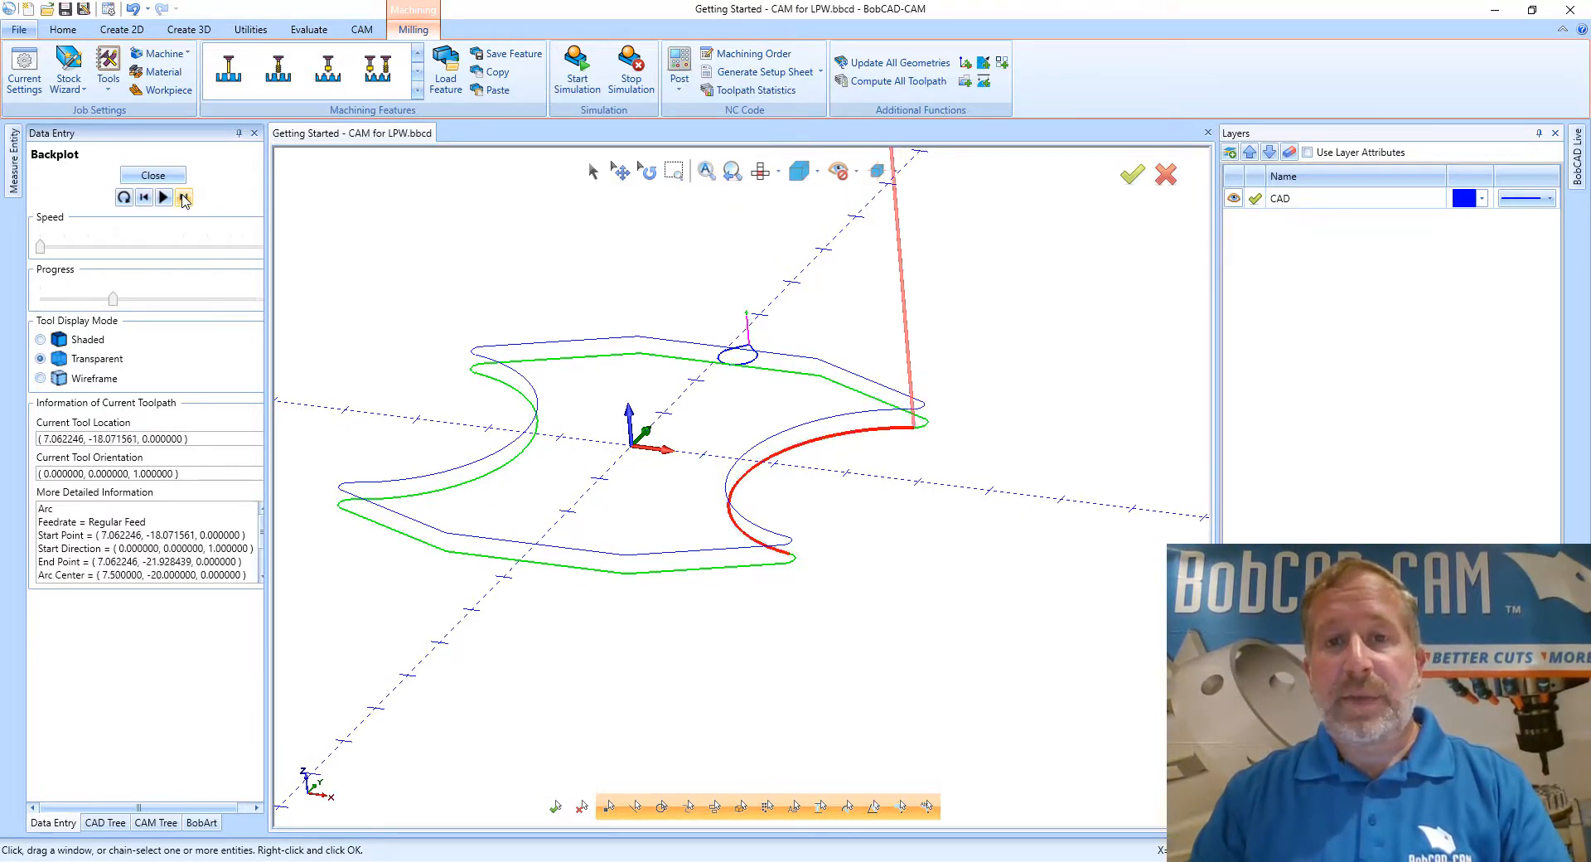
left_click(183, 198)
left_click(183, 198)
left_click(183, 198)
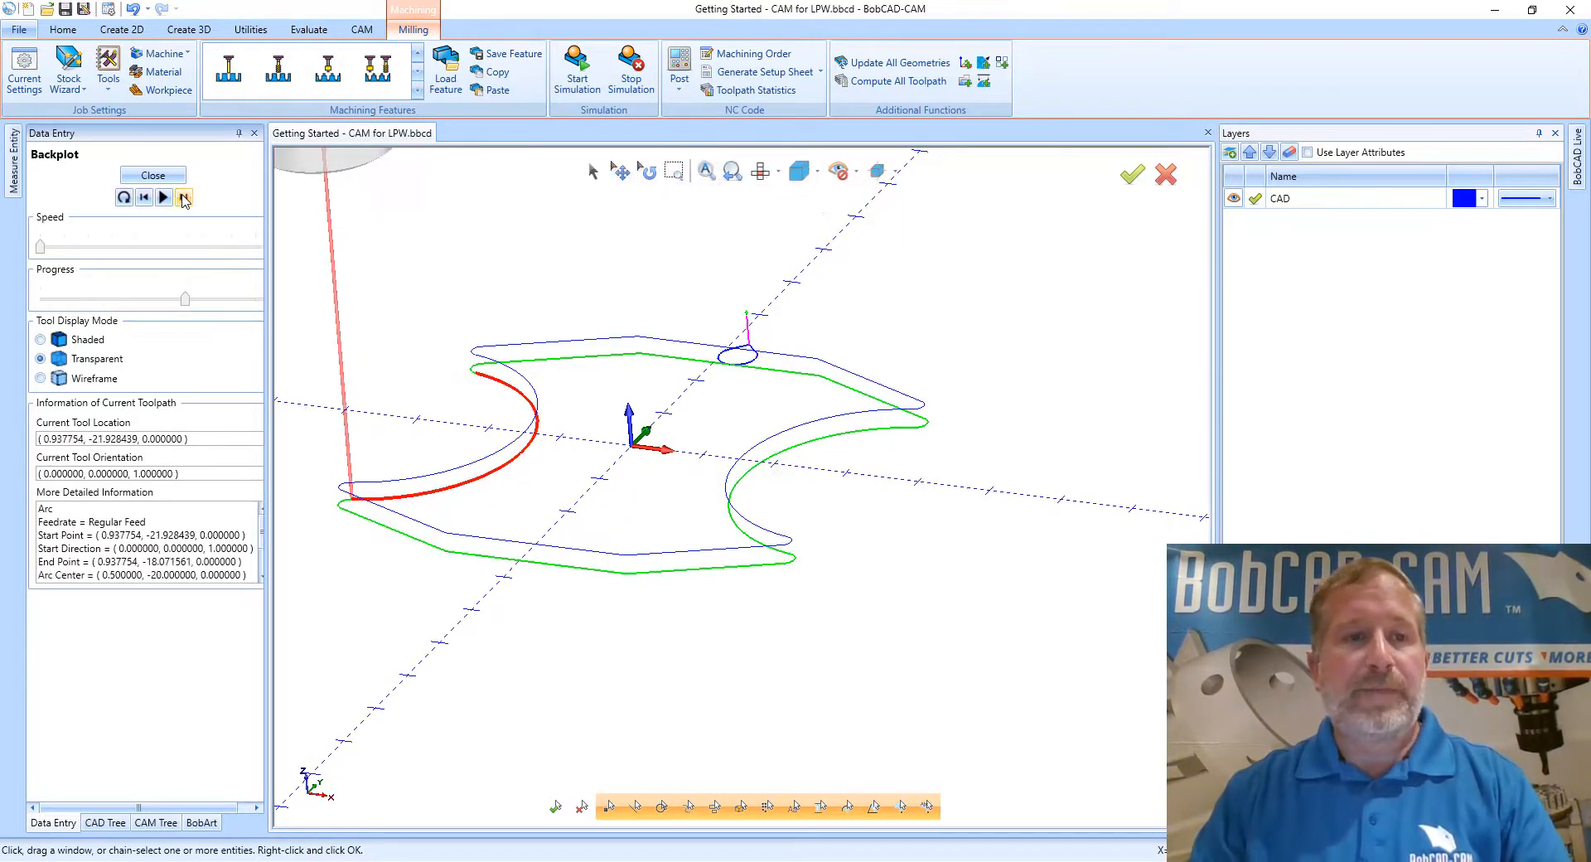
left_click(183, 198)
left_click(183, 199)
left_click(182, 198)
left_click(182, 198)
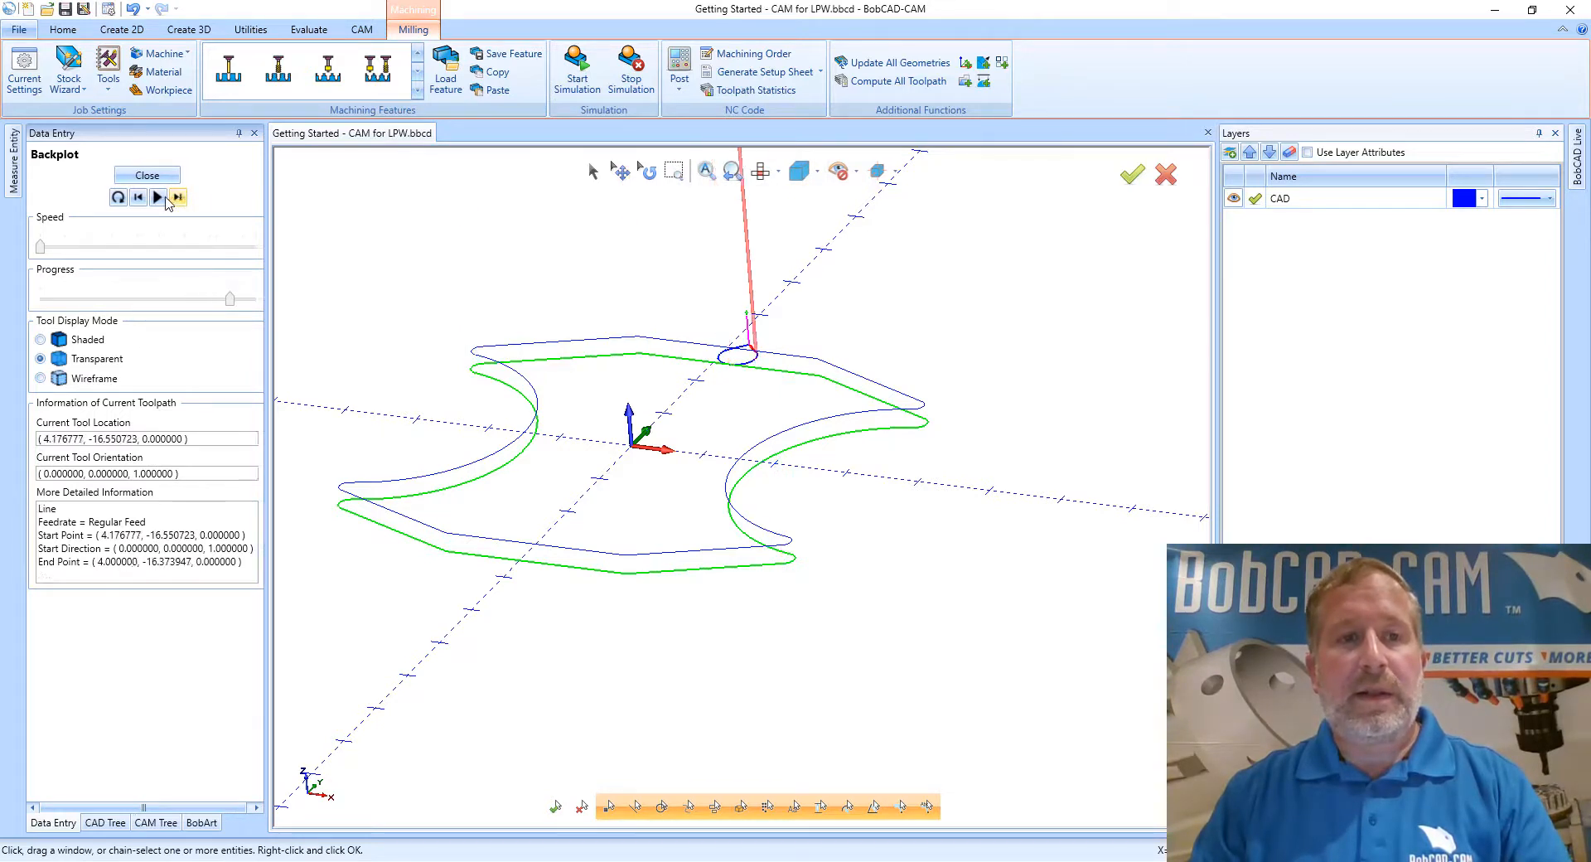
Restart the backplot, play it through at a higher speed and close it.
left_click(137, 197)
left_click(118, 197)
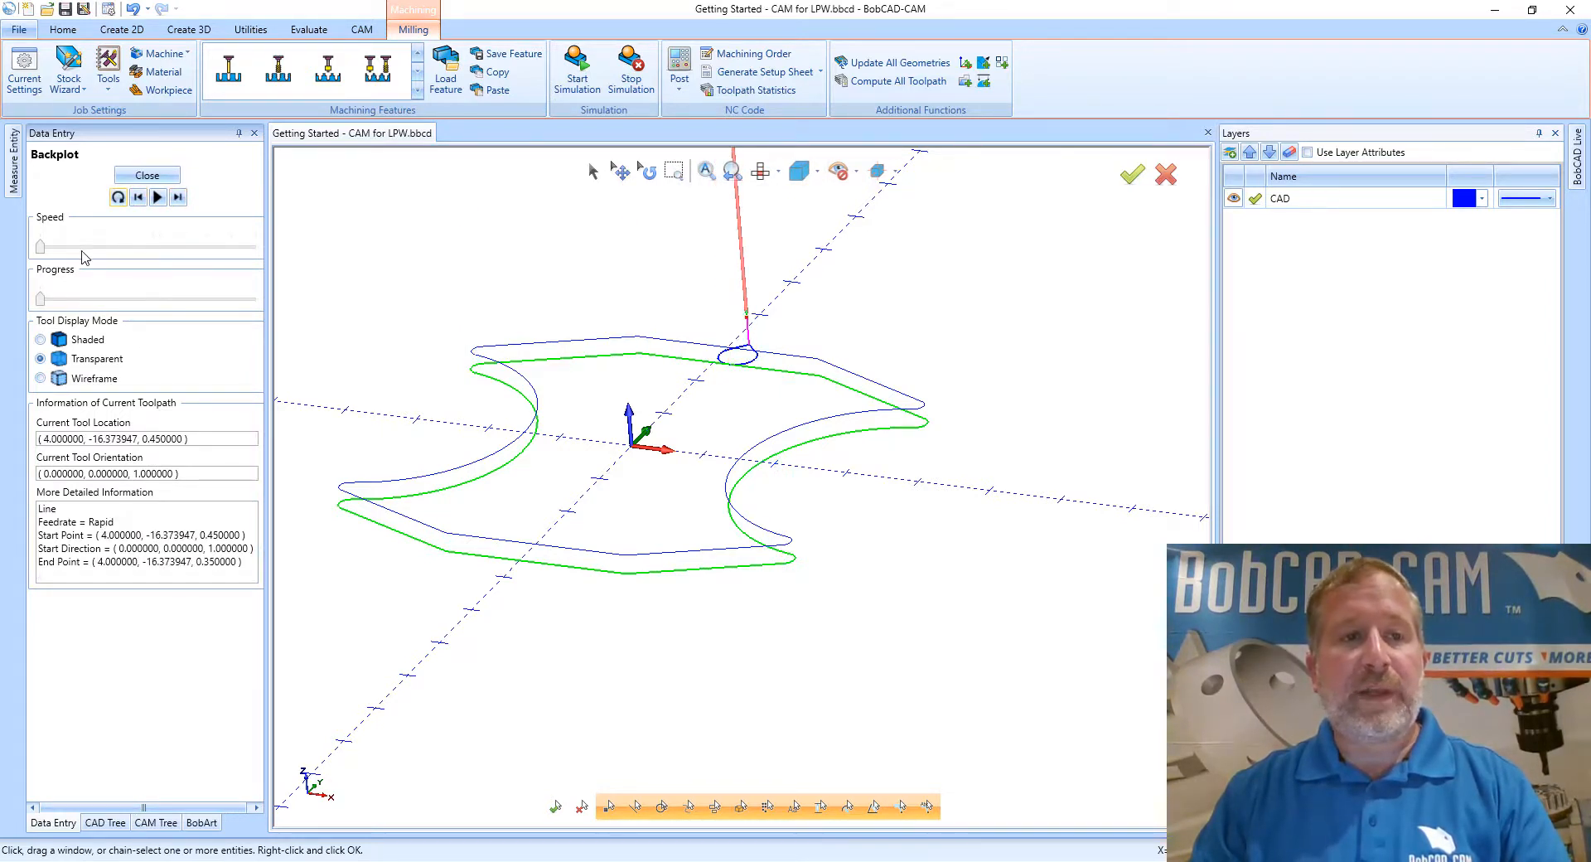
left_click(158, 197)
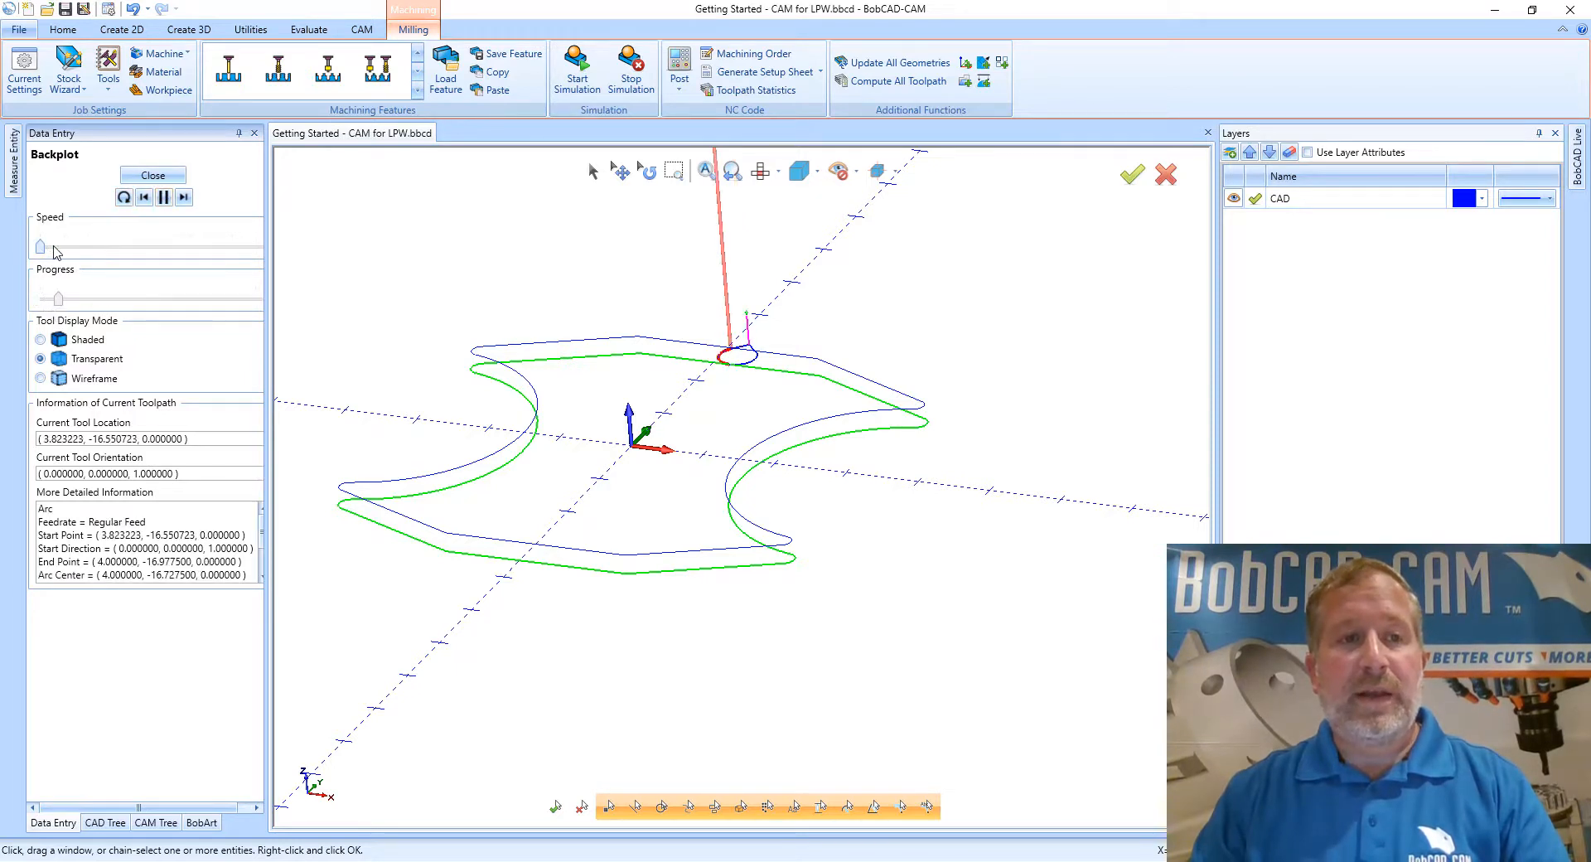
left_click_drag(39, 246, 87, 248)
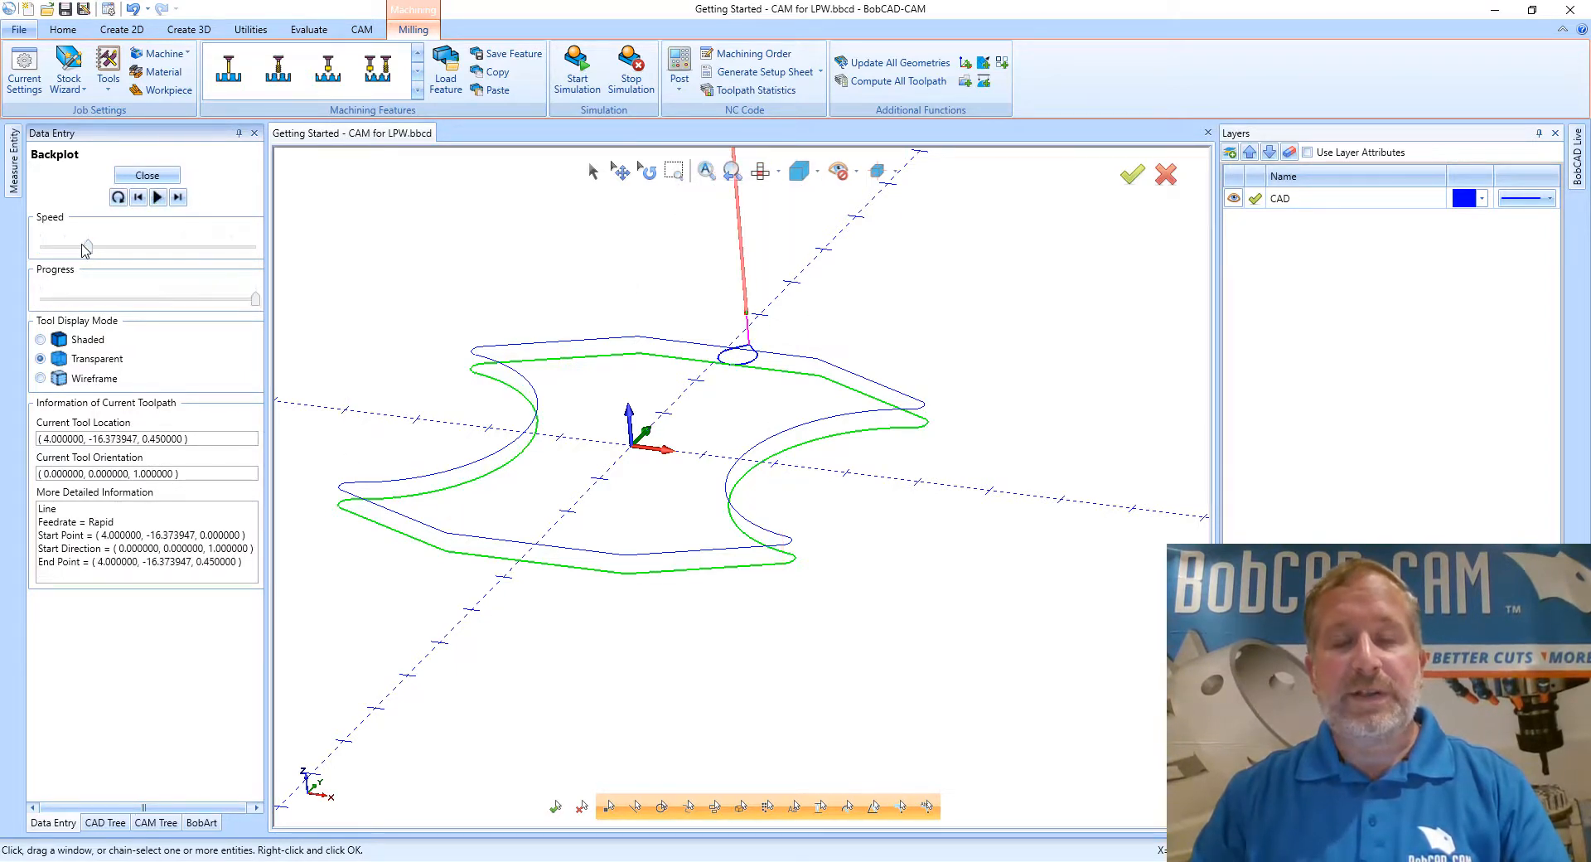
left_click(147, 175)
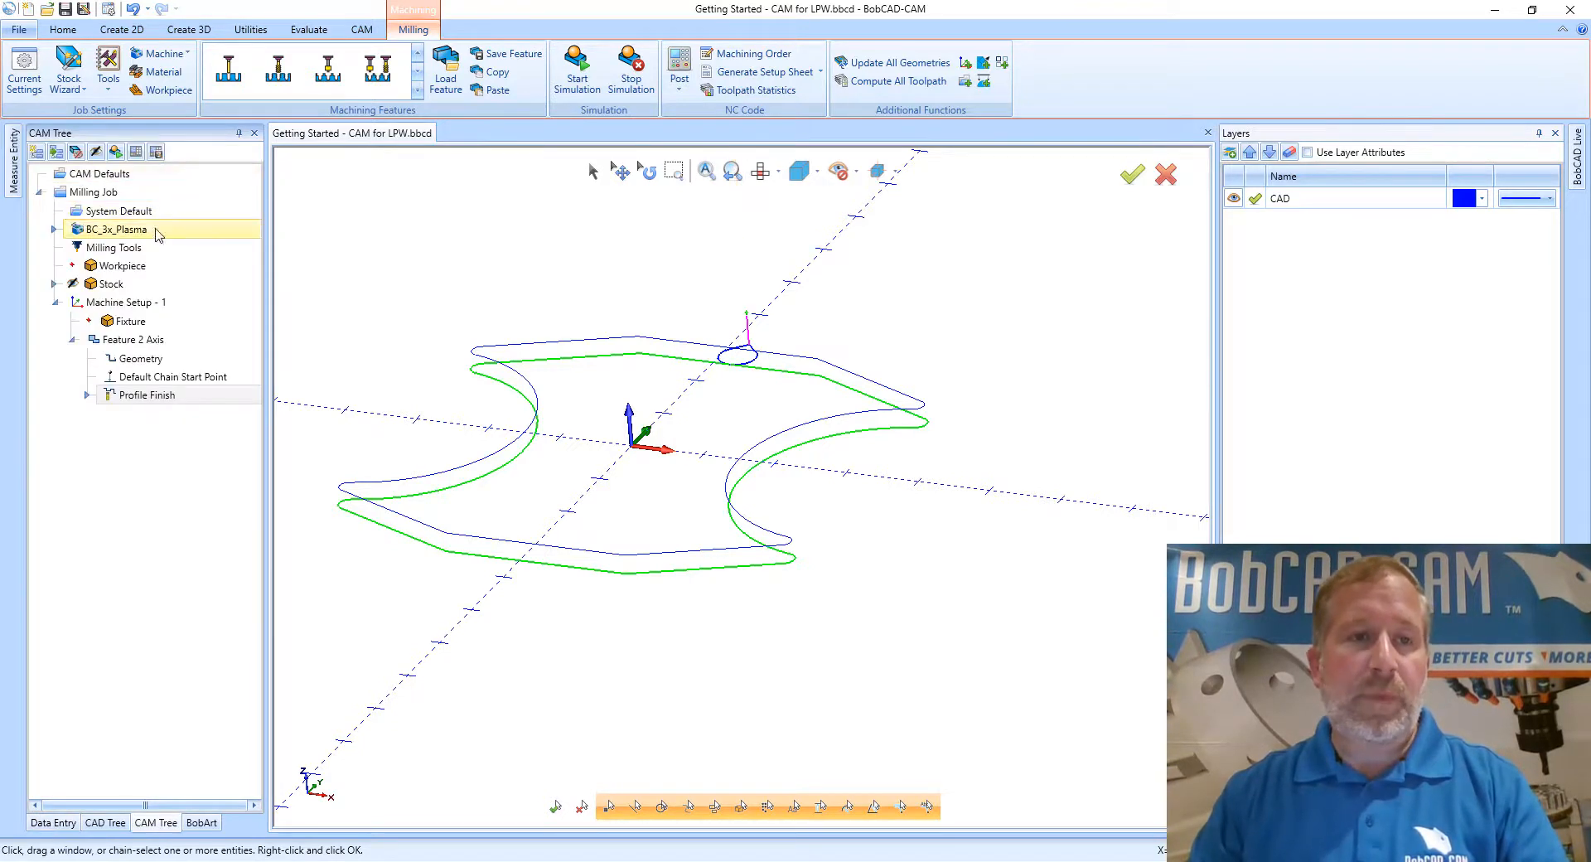
Run the machining simulation of the Profile Finish cut, examine the cut path around the lead and exit the simulation.
left_click(157, 341)
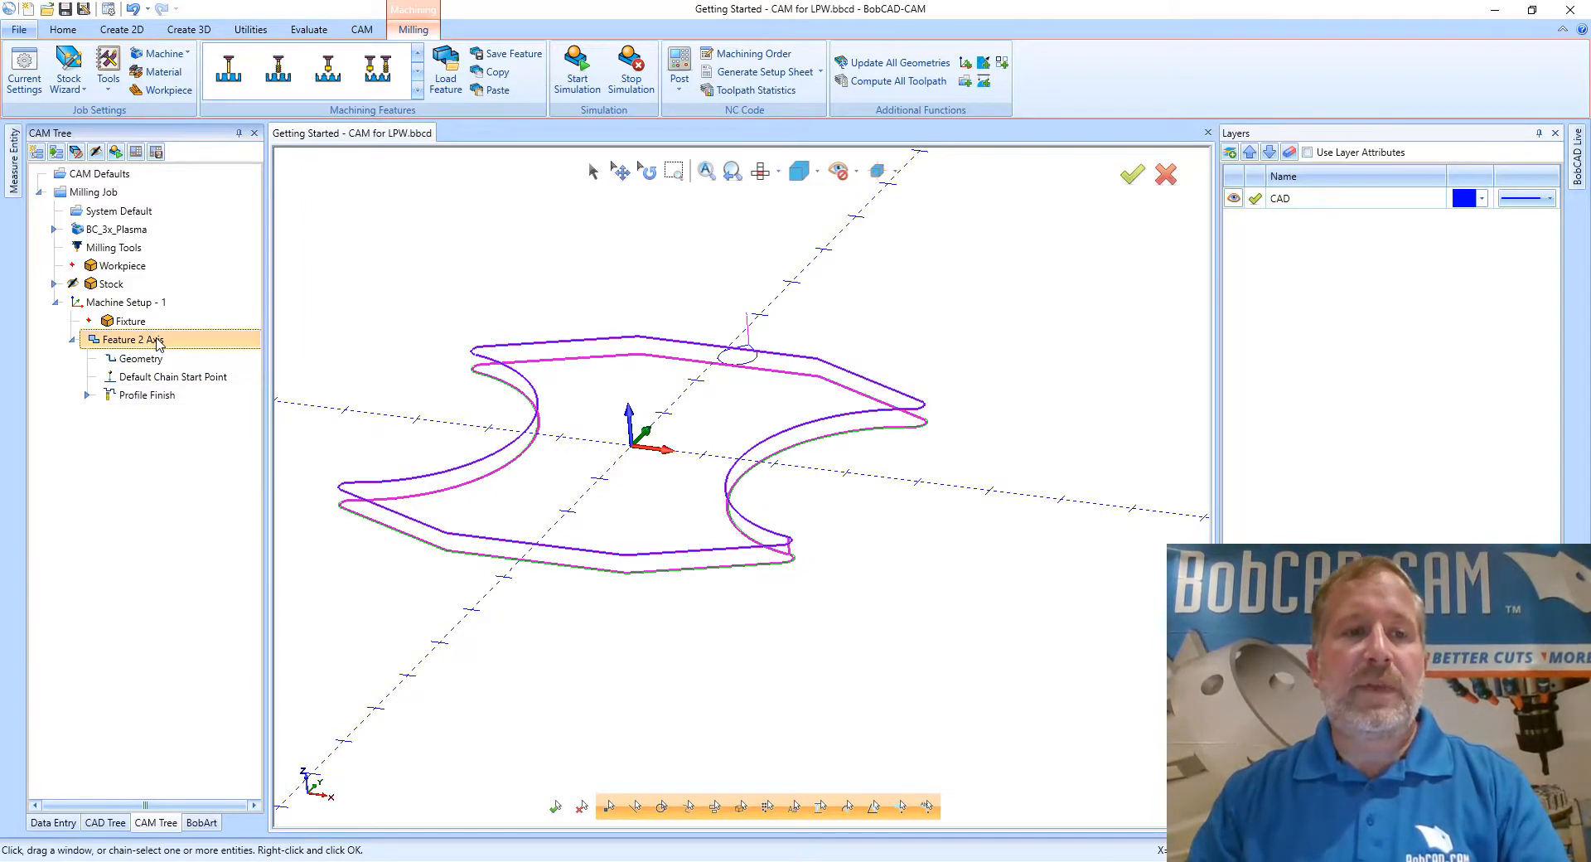
left_click(115, 153)
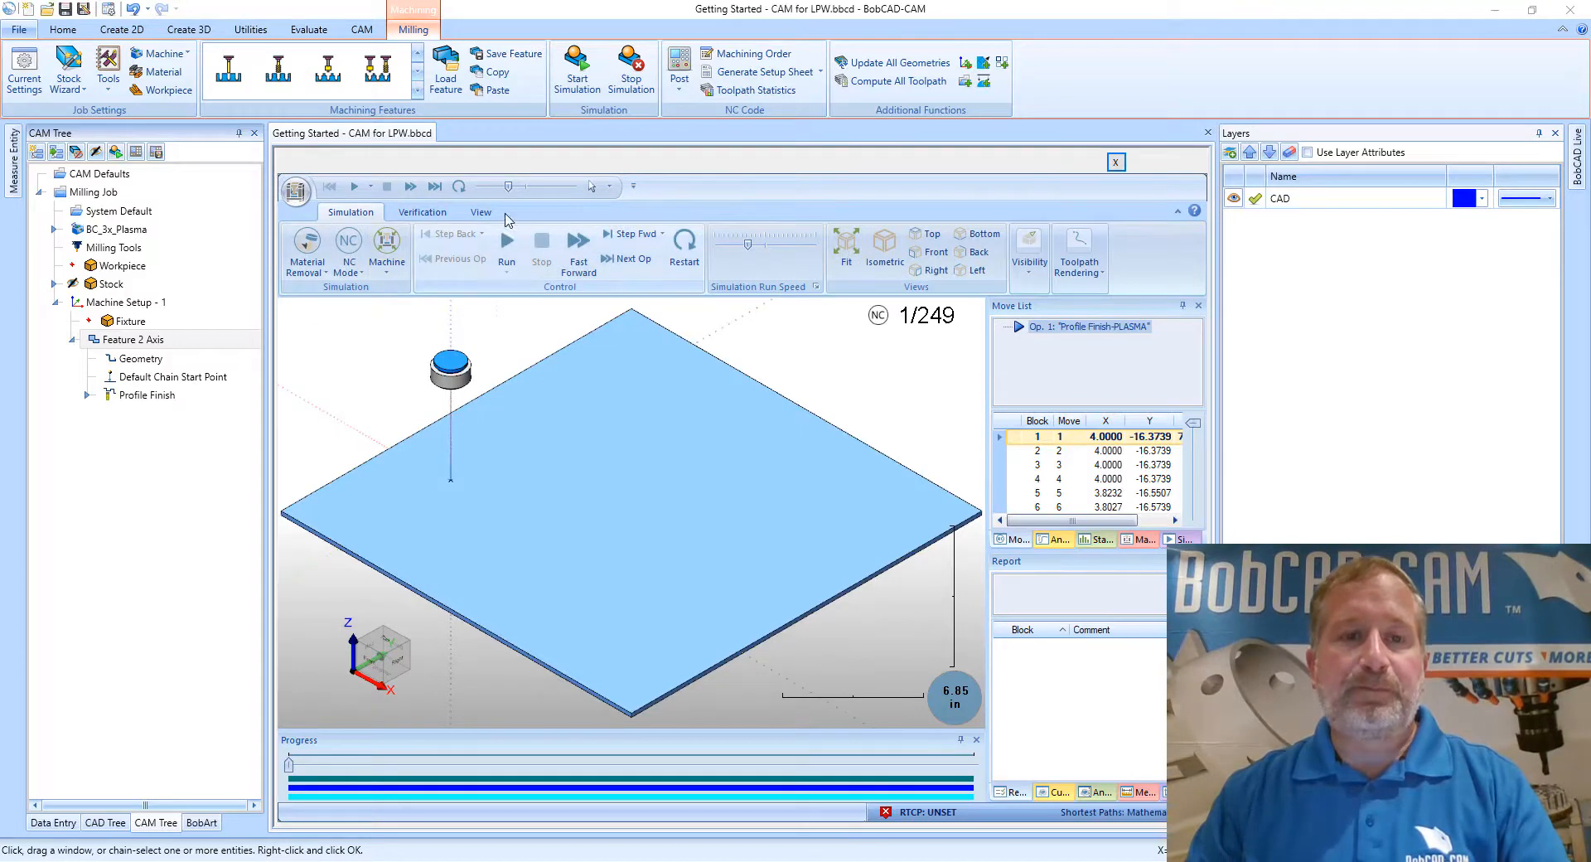
left_click(507, 249)
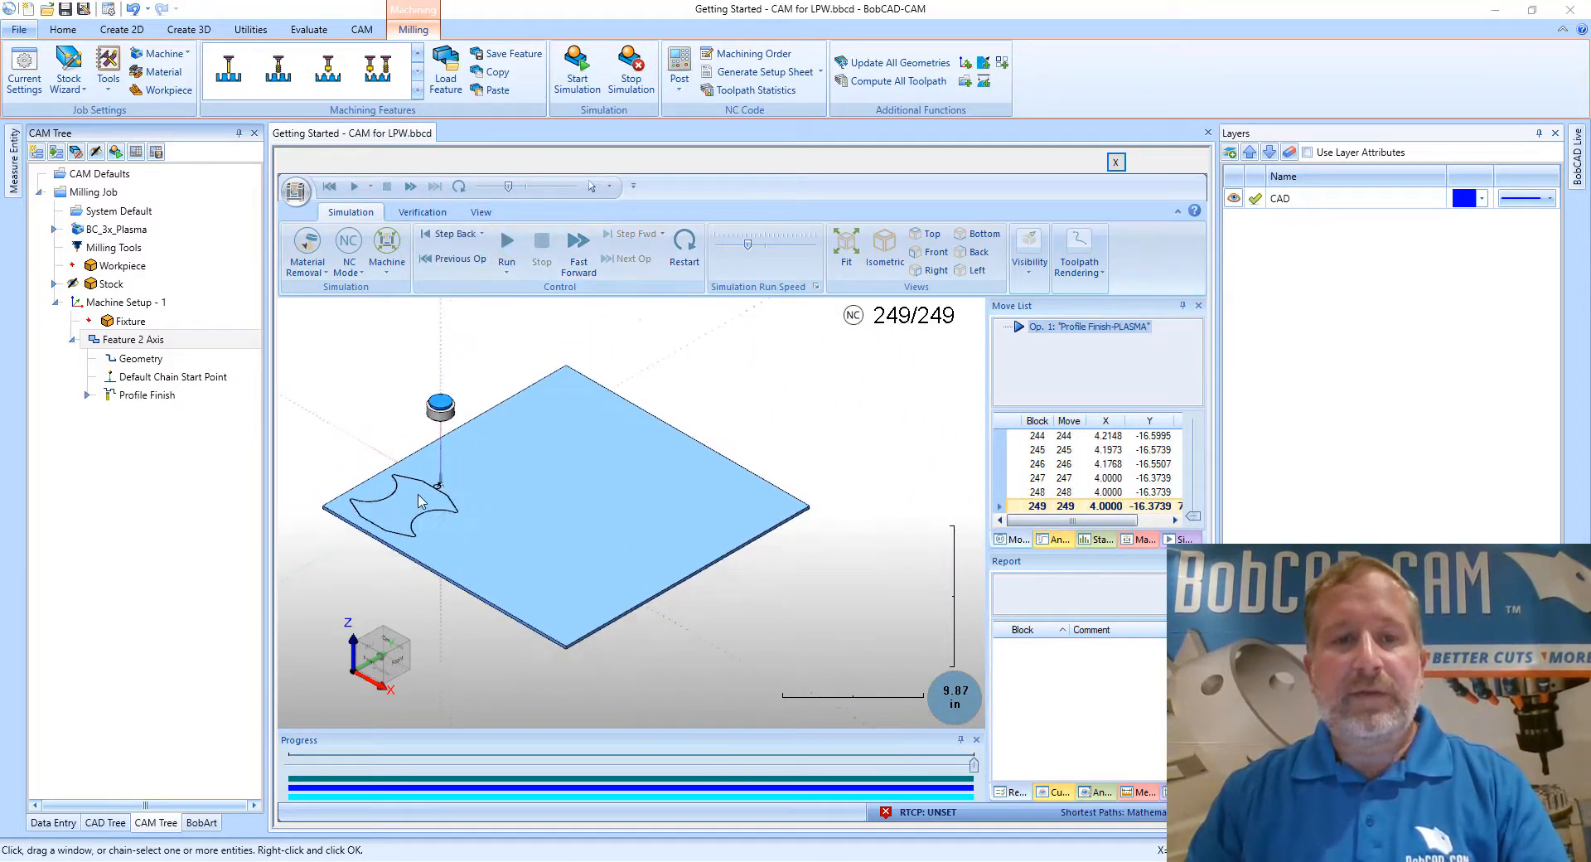
scroll(421, 501, "up", 3)
scroll(421, 501, "up", 3)
scroll(518, 504, "up", 2)
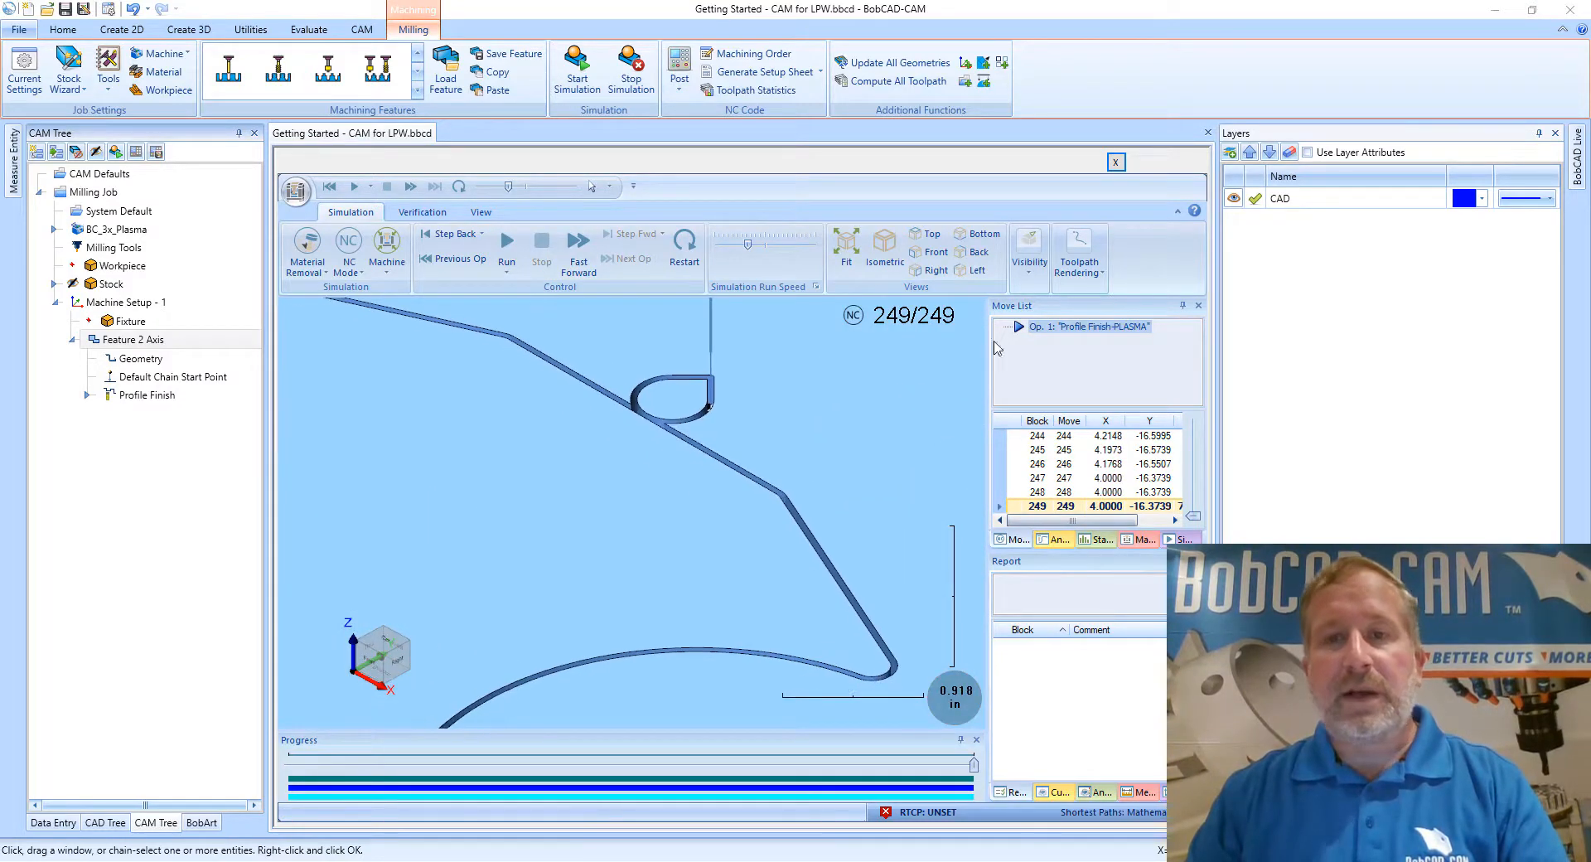
left_click(1114, 162)
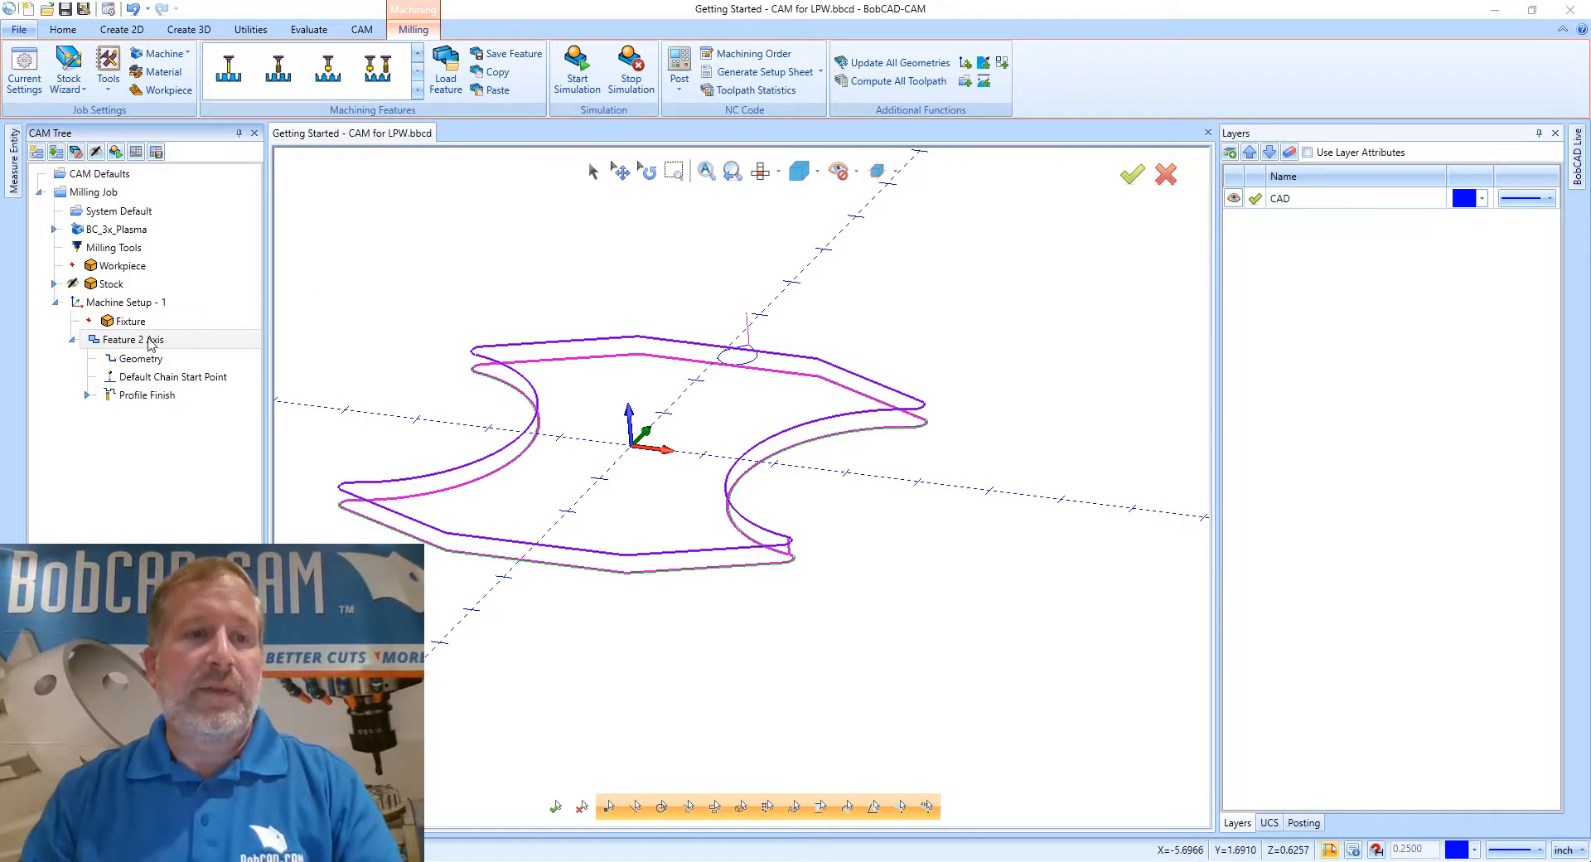
Post the NC program for the plasma job, review its code and check the available save and editor options.
left_click(137, 153)
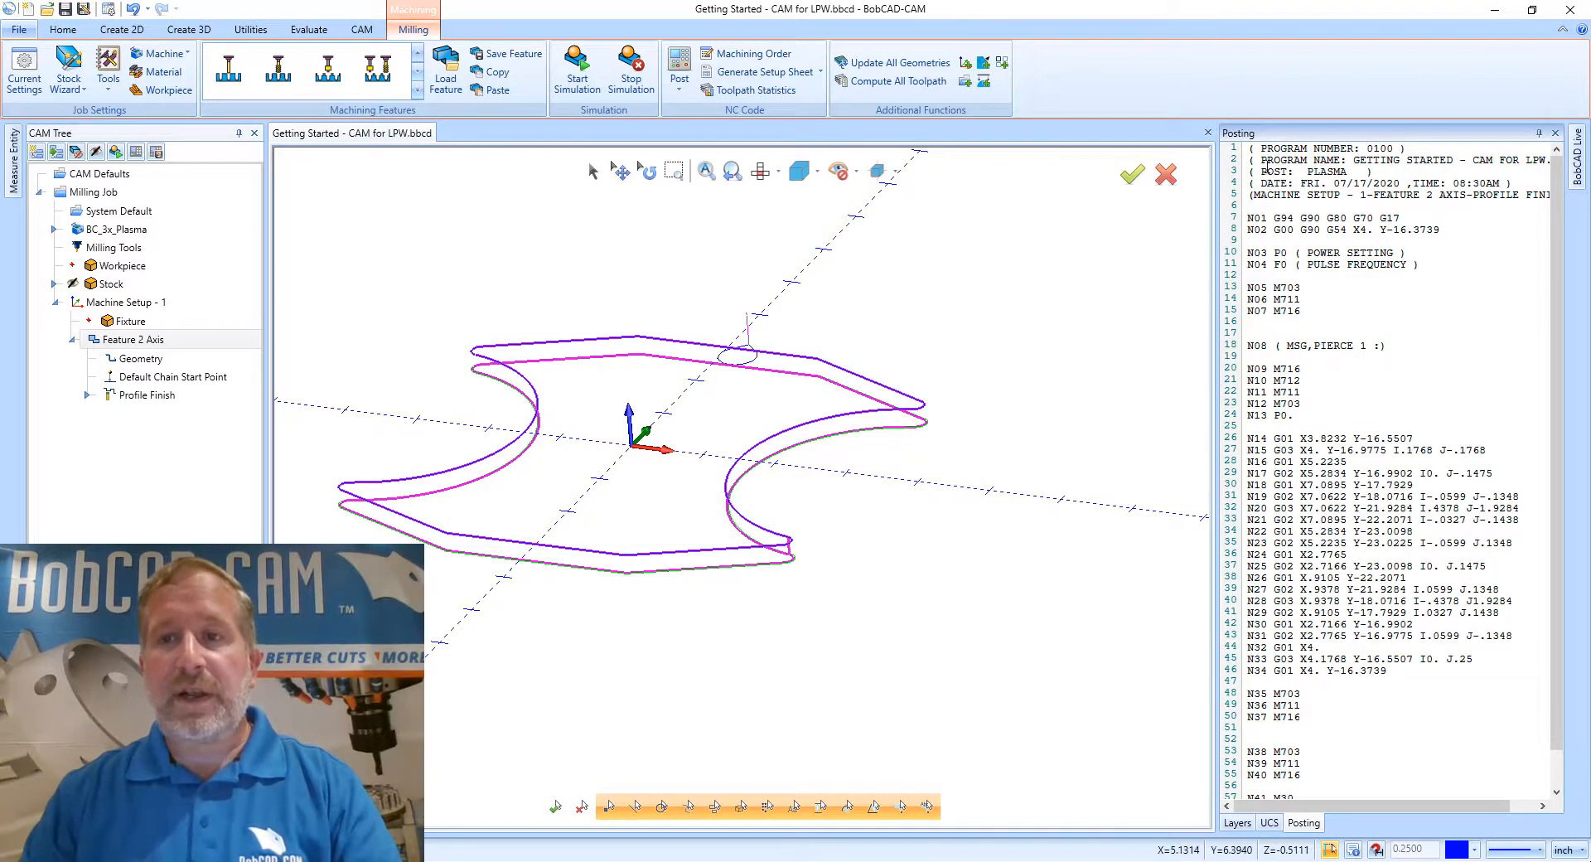
left_click_drag(1257, 157, 1258, 380)
left_click_drag(1301, 544, 1375, 704)
left_click(1375, 704)
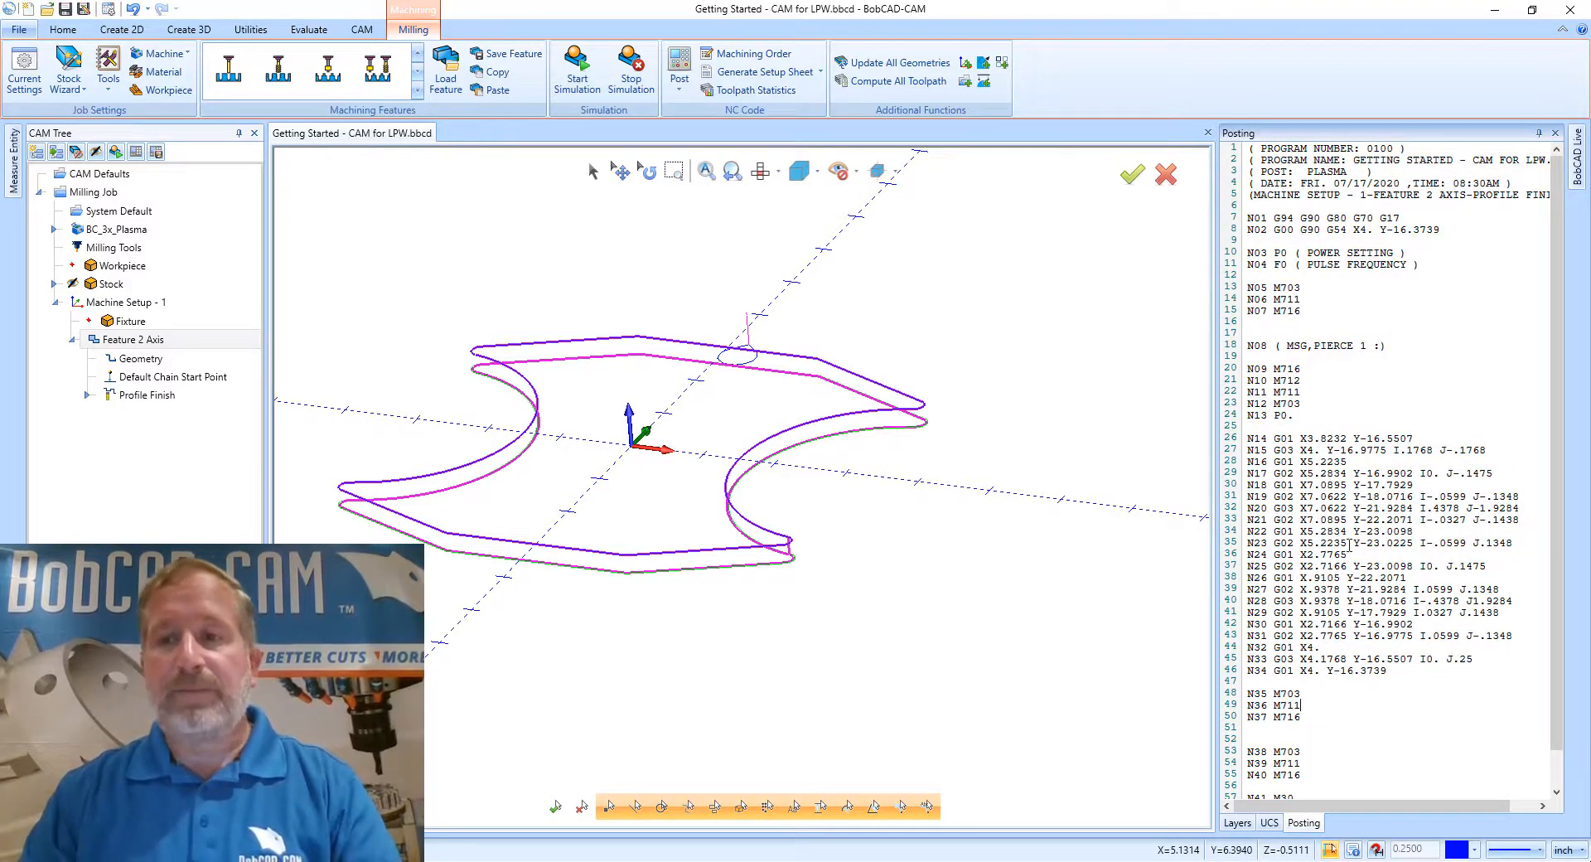
right_click(1345, 308)
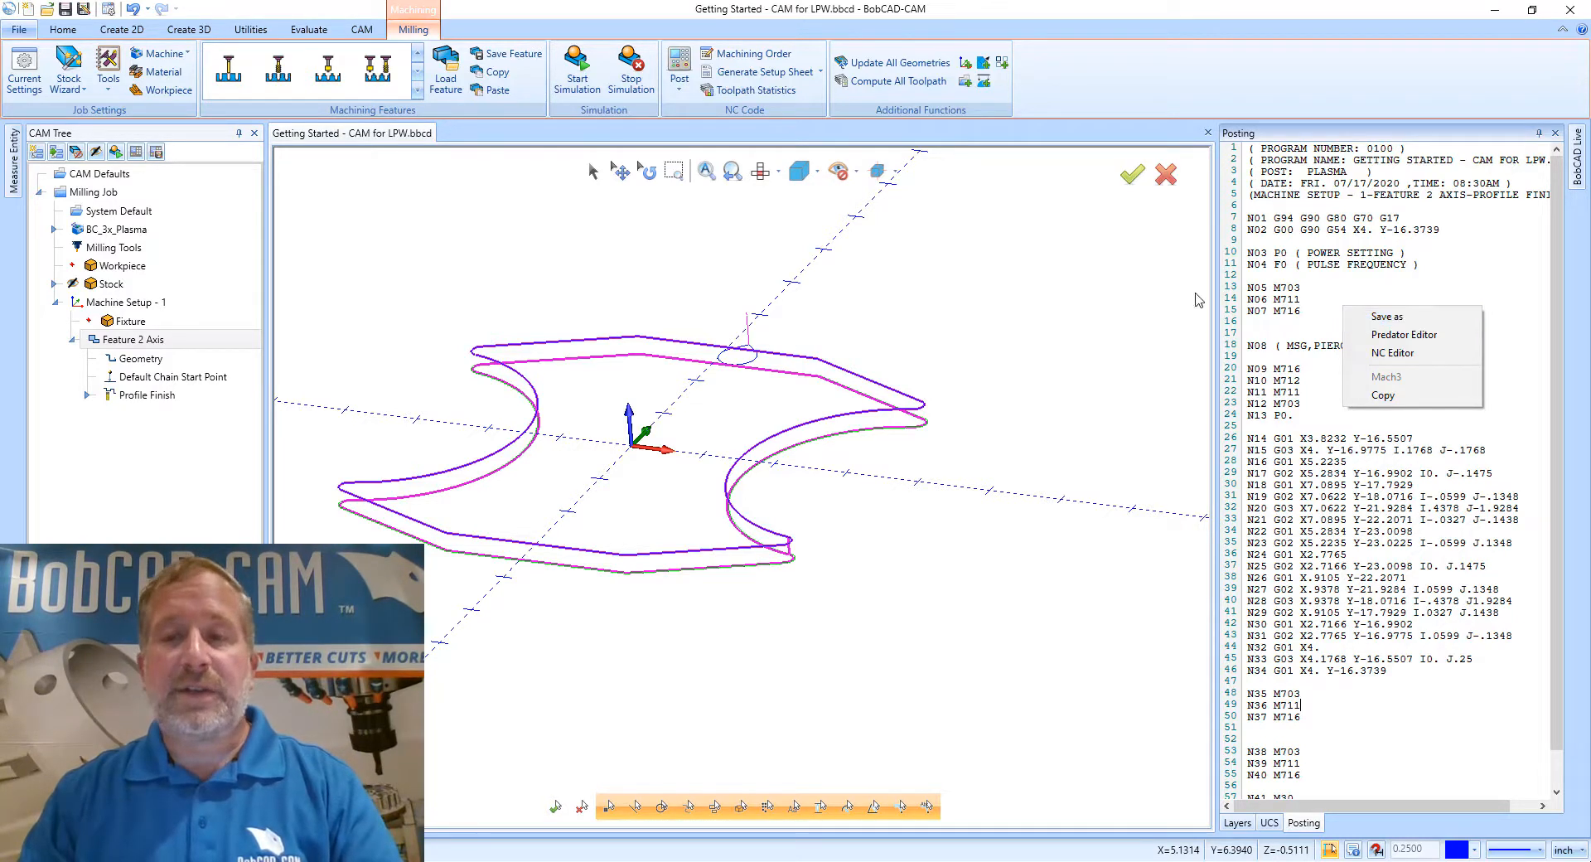
left_click(1273, 269)
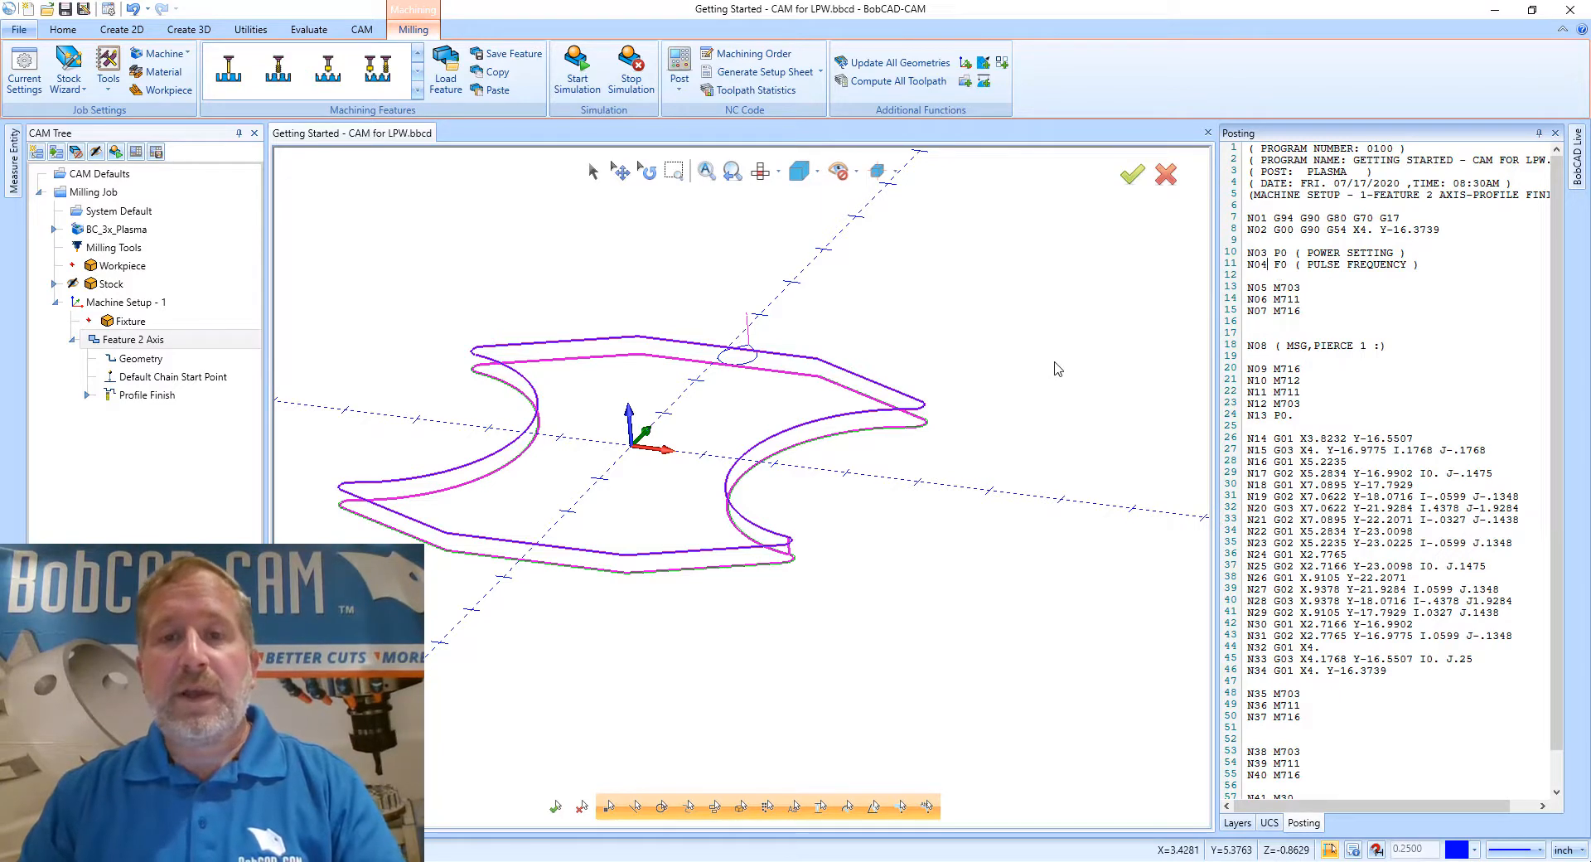